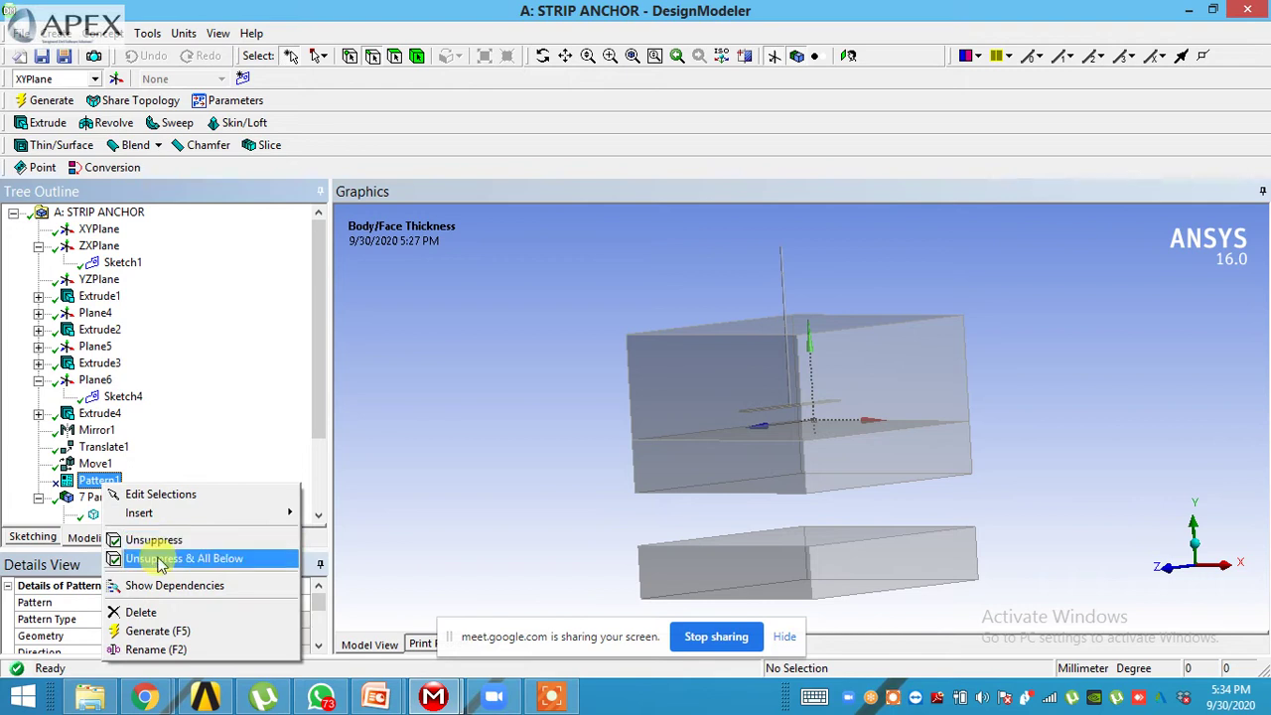
# - Restore the pattern feature, inspect it, then suppress the pattern so its copies disappear
pyautogui.click(159, 559)
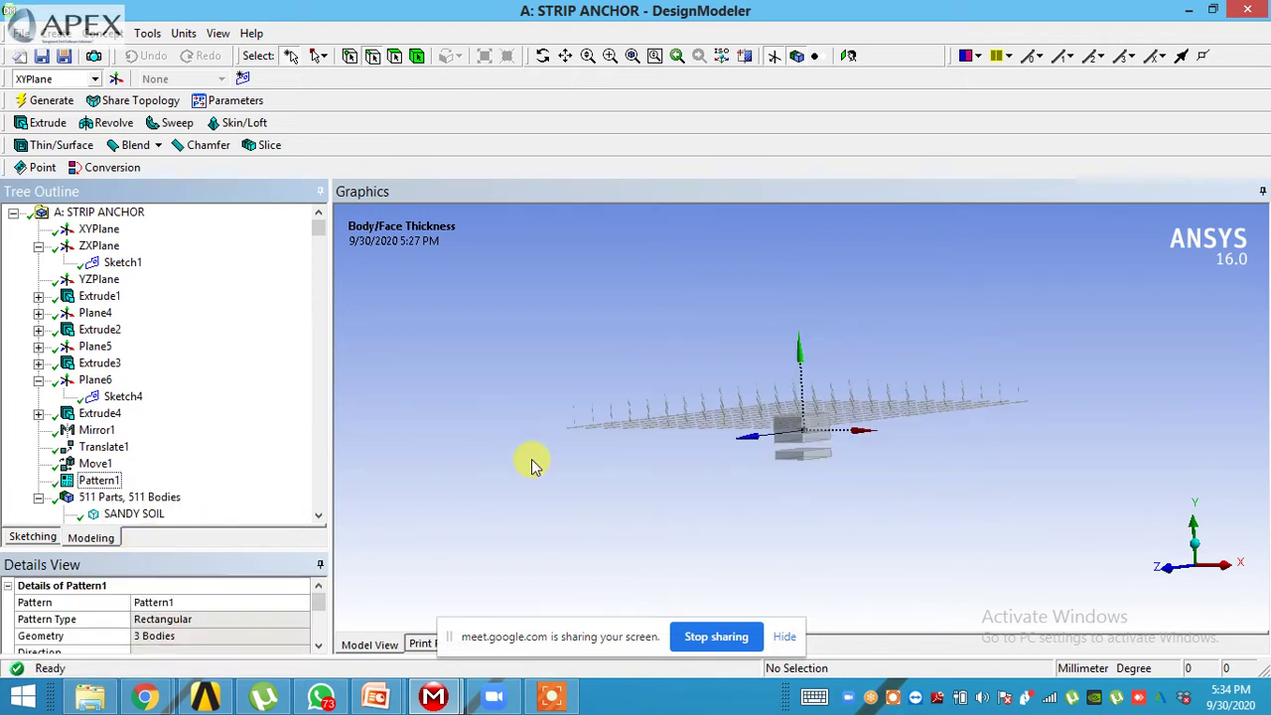
pyautogui.moveTo(581, 489); pyautogui.dragTo(761, 483)
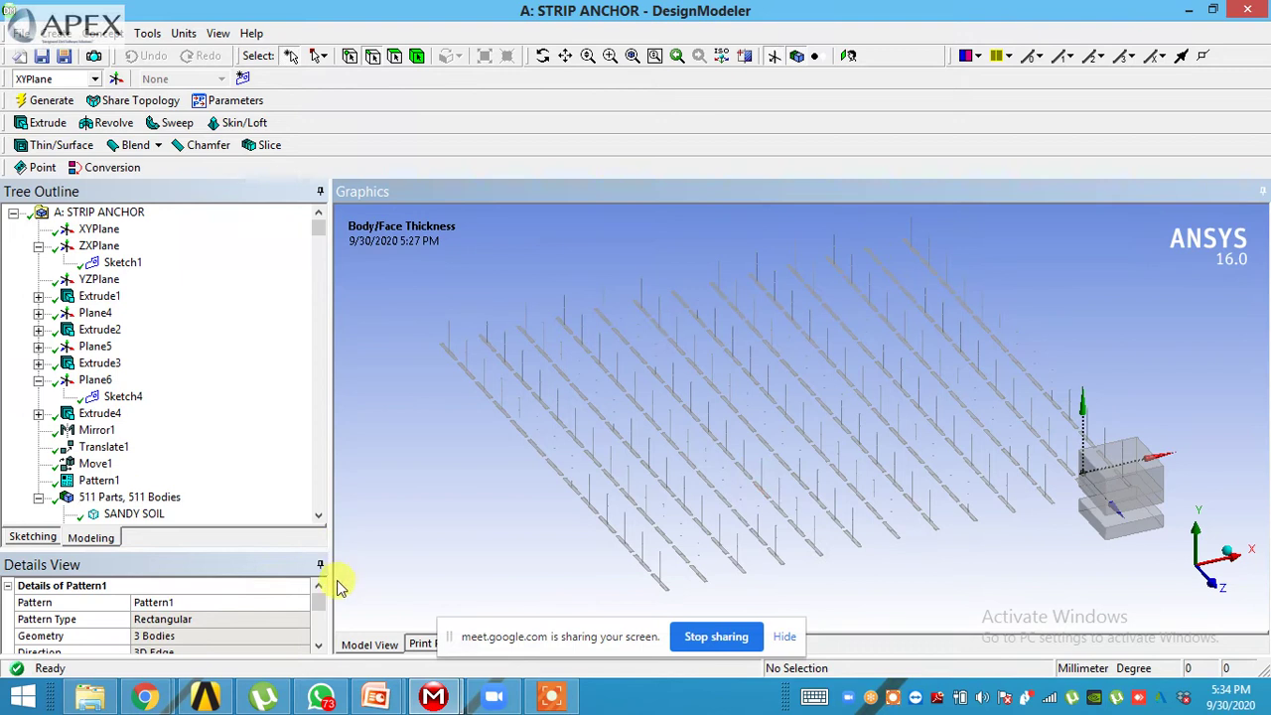
pyautogui.rightClick(85, 482)
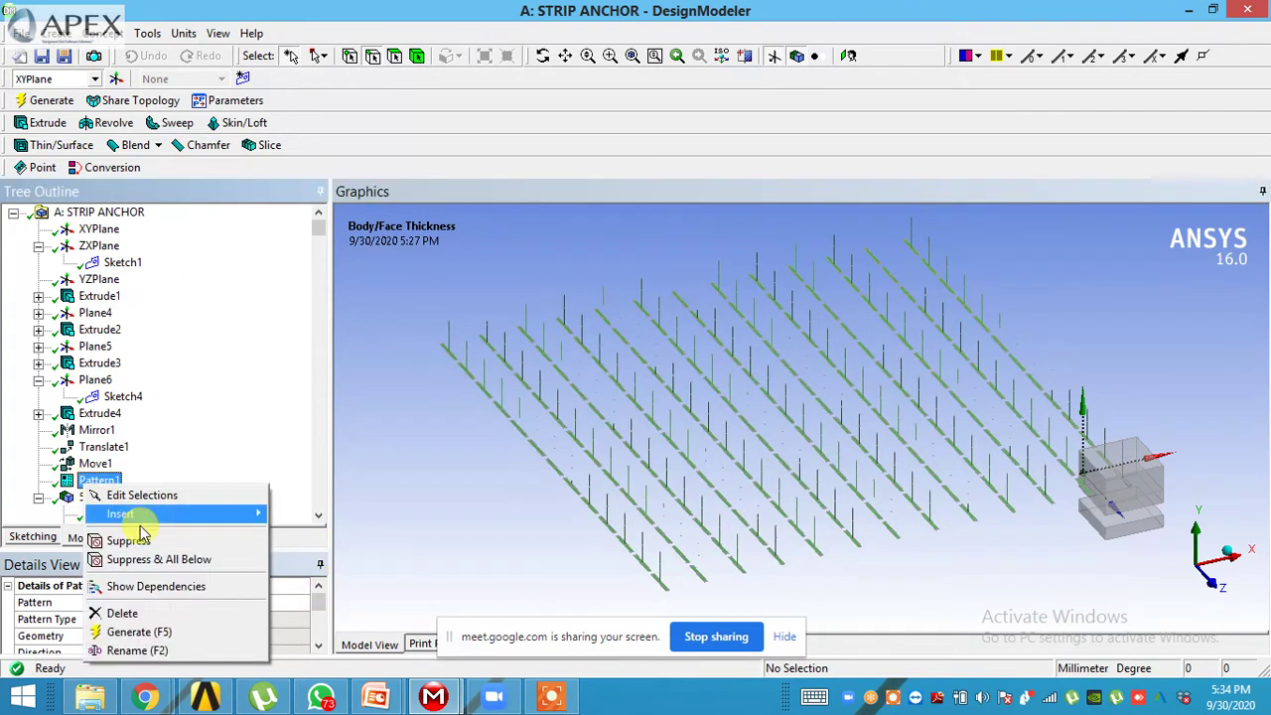
pyautogui.click(144, 542)
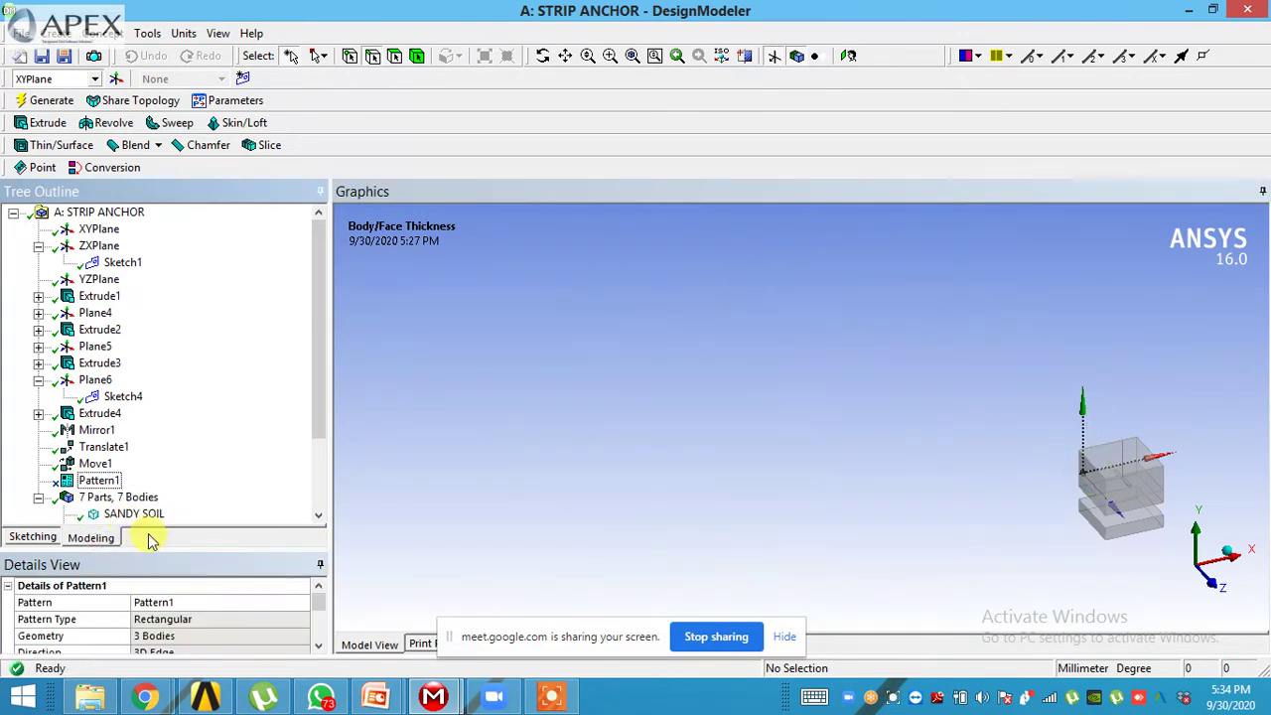
pyautogui.moveTo(616, 481); pyautogui.dragTo(1007, 506)
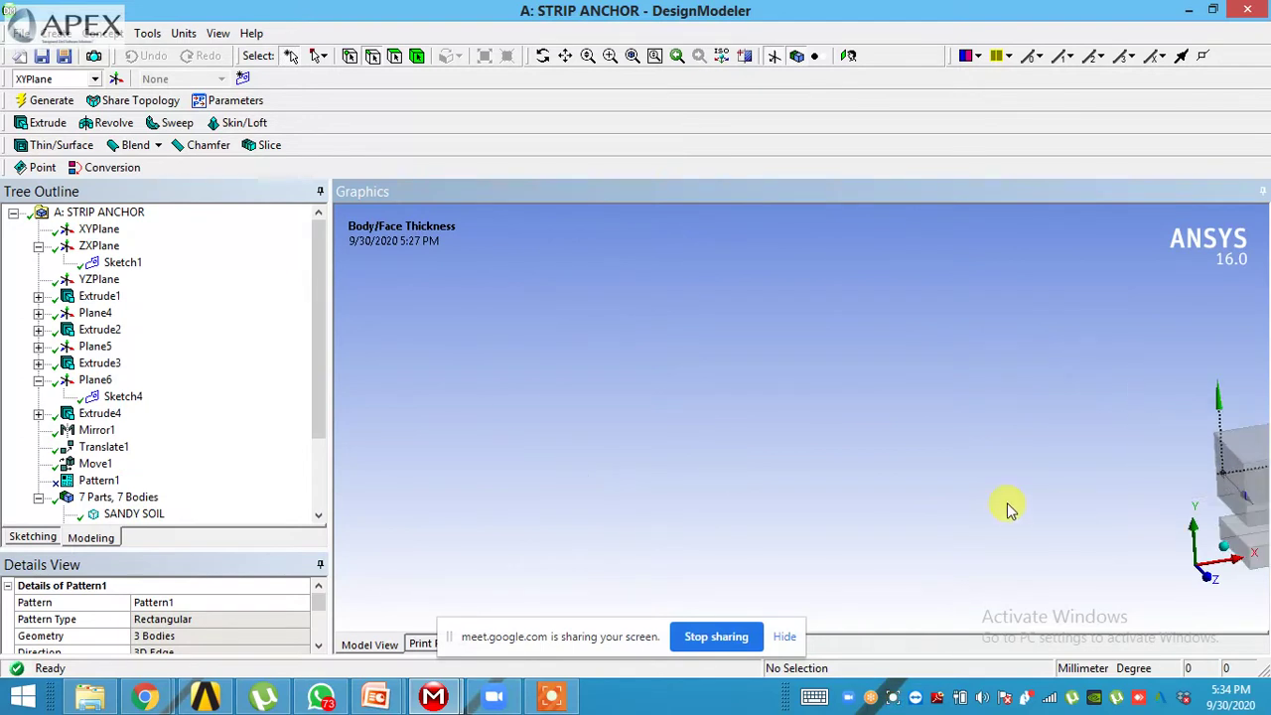
# - Start a new Rotate body transformation from the Create menu
pyautogui.click(70, 33)
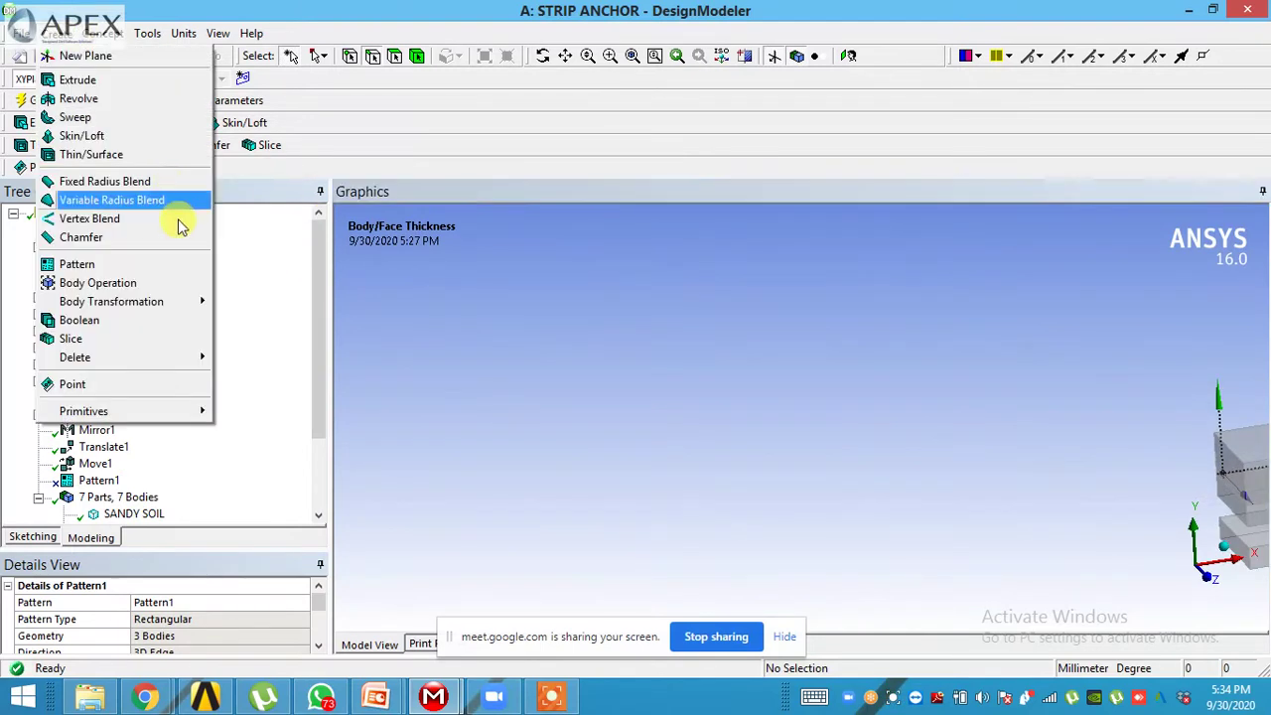
pyautogui.moveTo(177, 300)
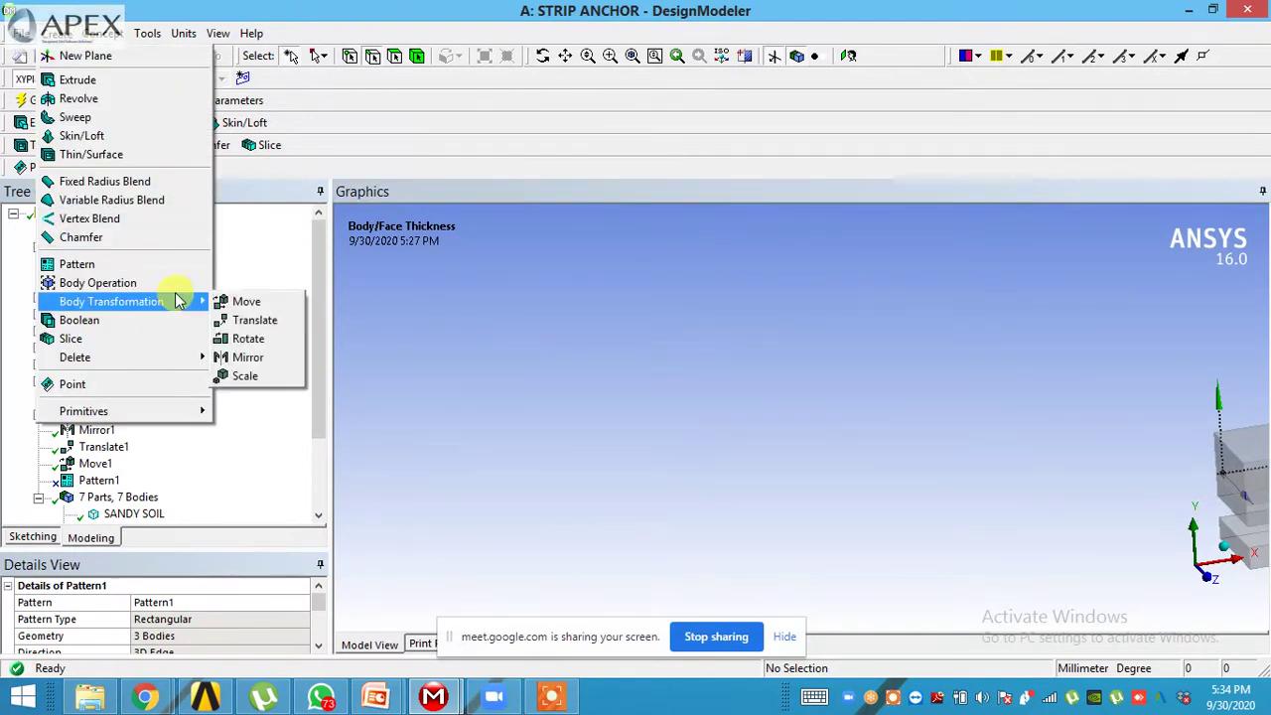
pyautogui.click(248, 338)
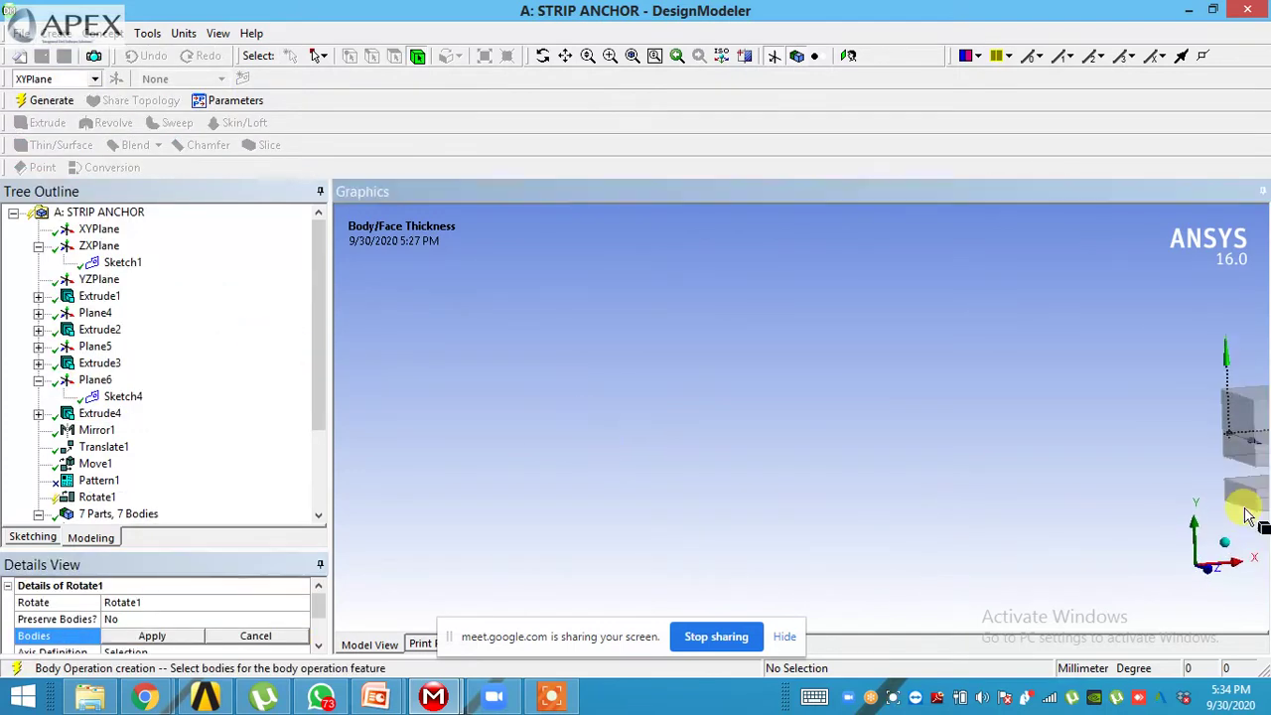
pyautogui.click(1225, 543)
pyautogui.moveTo(960, 582); pyautogui.dragTo(912, 564, button='middle')
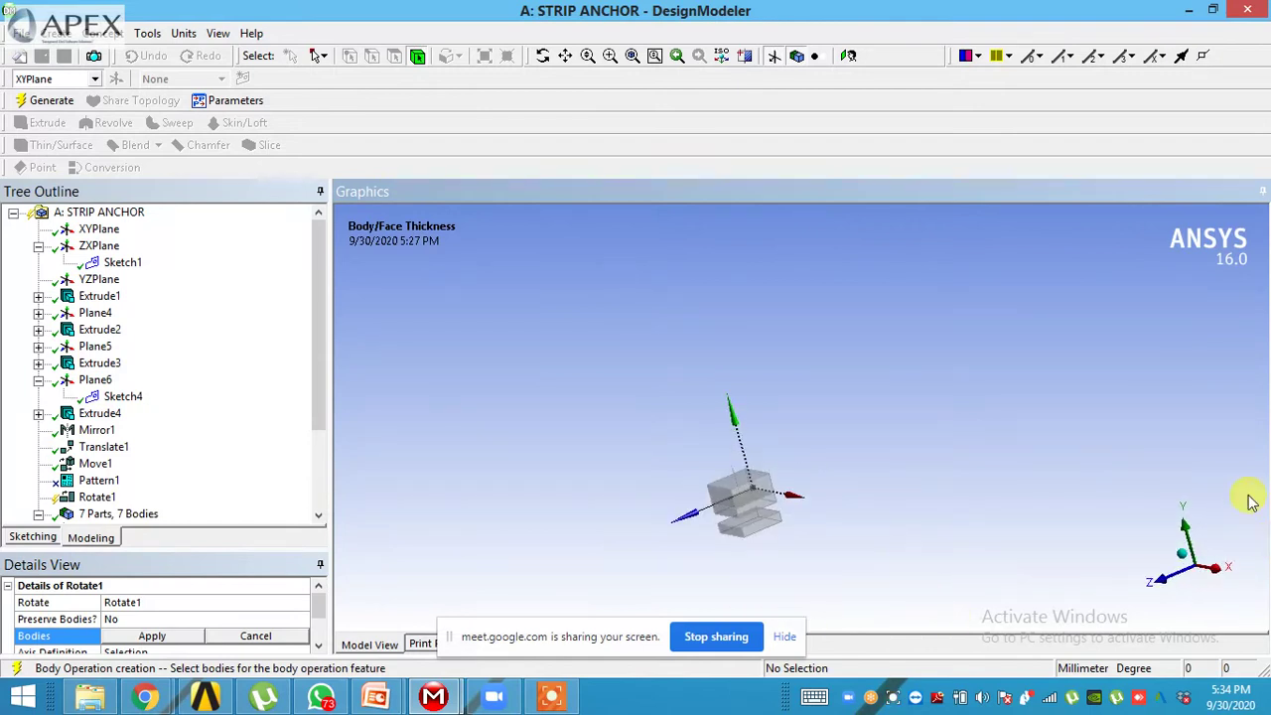
# - Hide the three soil blocks, leaving only the anchor rod and strip plate visible
pyautogui.click(730, 514)
pyautogui.rightClick(730, 514)
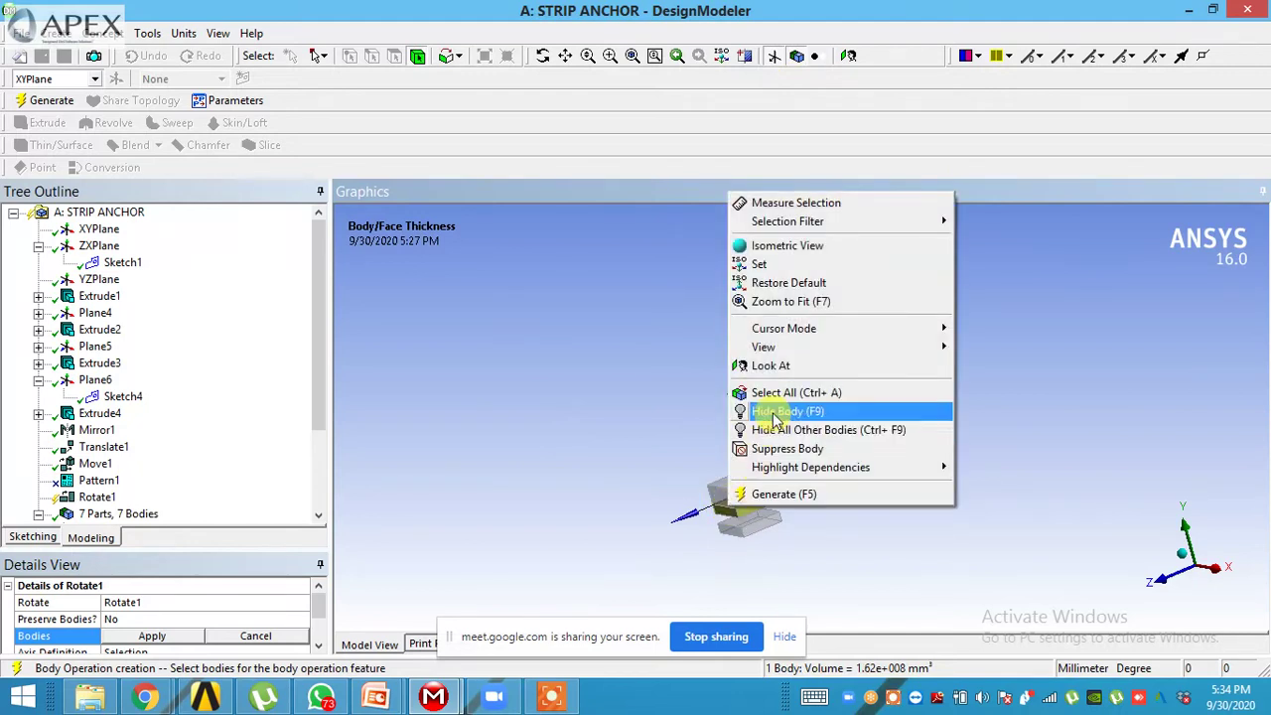
pyautogui.click(767, 406)
pyautogui.rightClick(735, 506)
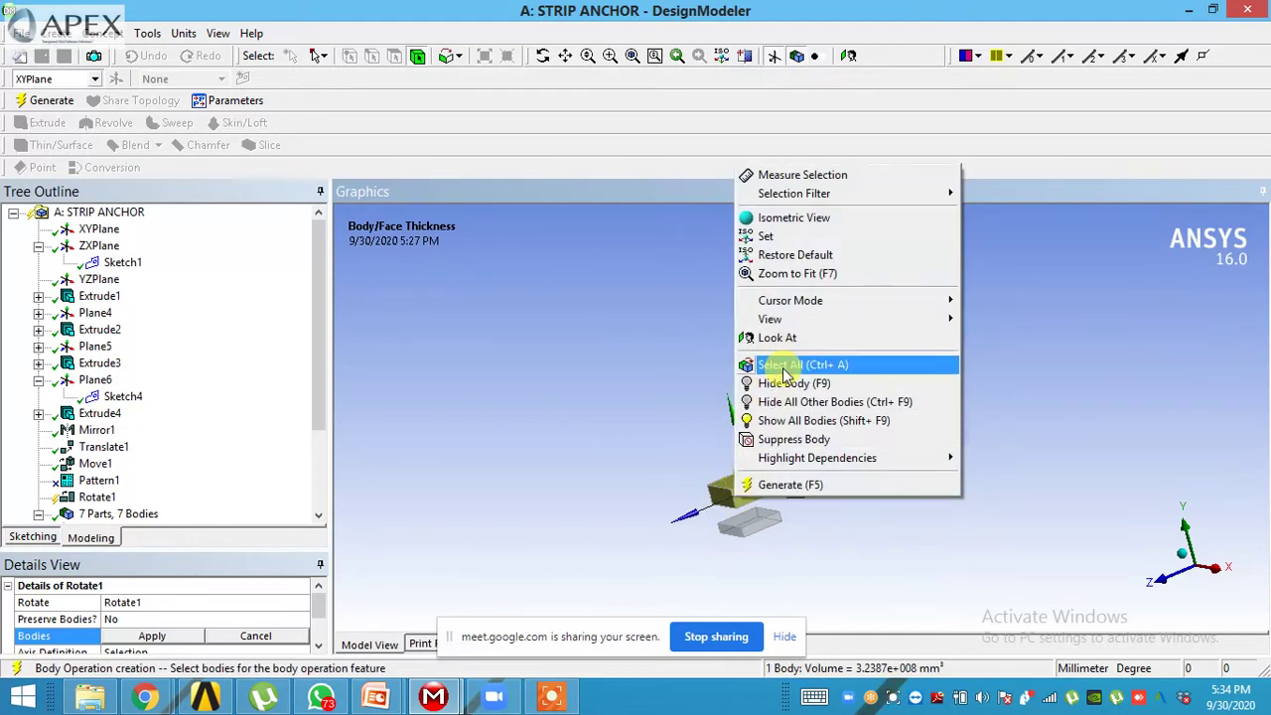
pyautogui.click(784, 383)
pyautogui.click(751, 524)
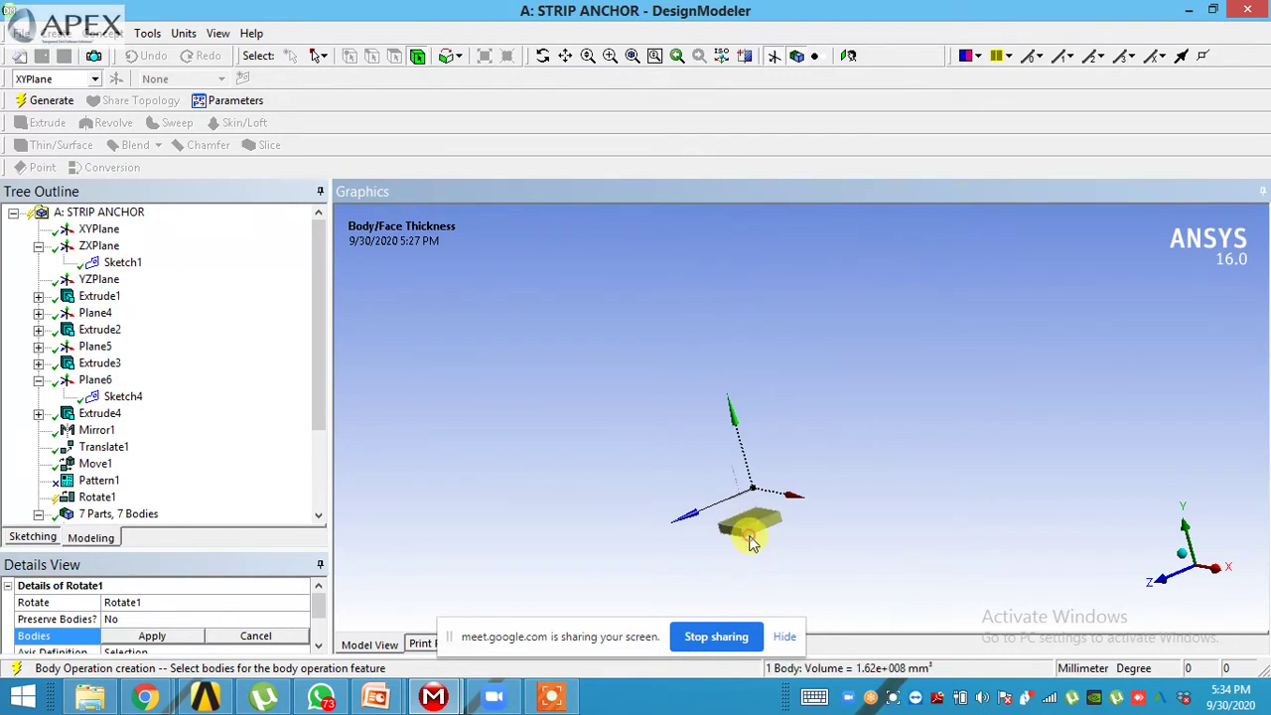
pyautogui.rightClick(751, 524)
pyautogui.click(804, 427)
# - Frame the small anchor rod with Box Zoom and an isometric view, then select the rod
pyautogui.moveTo(745, 547); pyautogui.dragTo(794, 566, button='middle')
pyautogui.click(1192, 538)
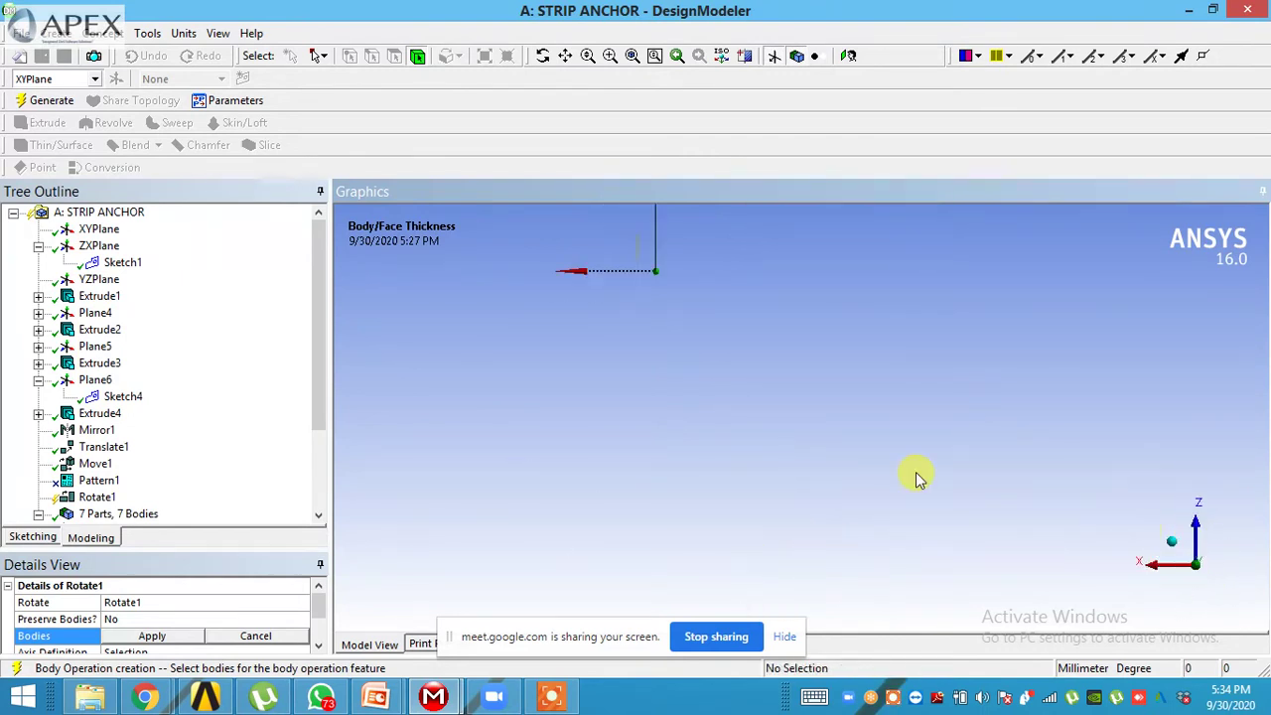
pyautogui.click(610, 56)
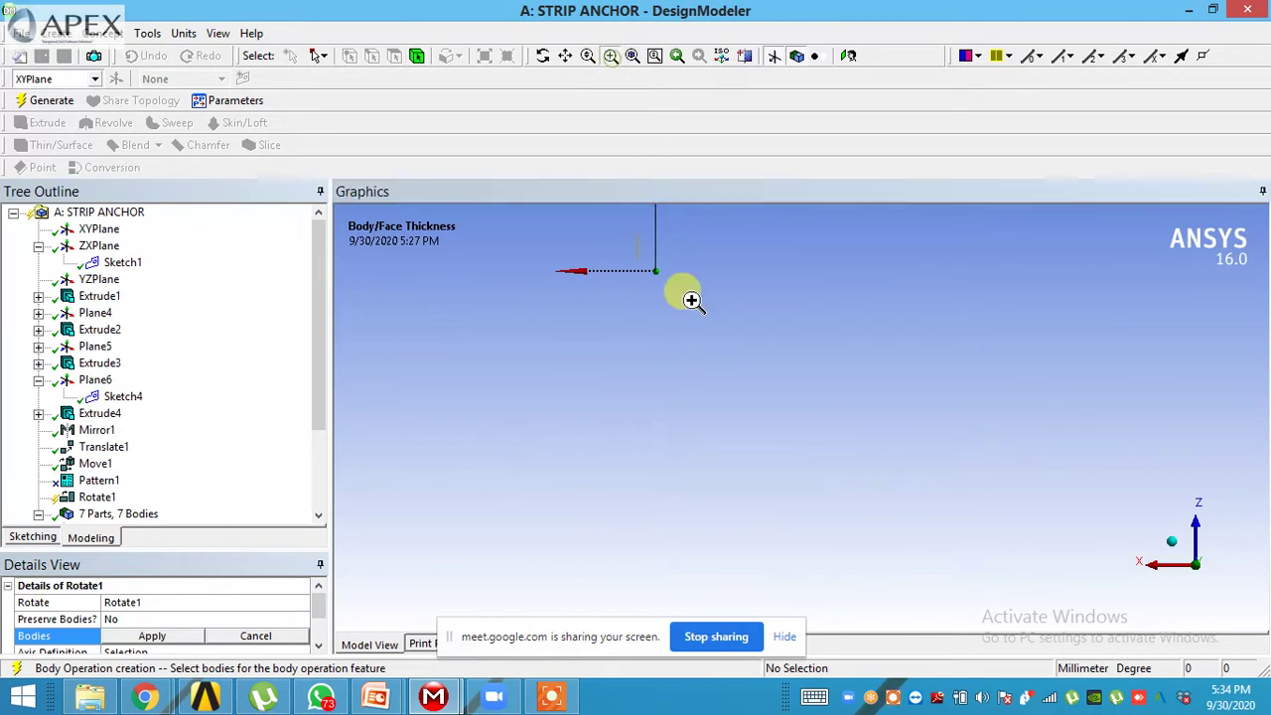
pyautogui.moveTo(651, 252); pyautogui.dragTo(661, 274)
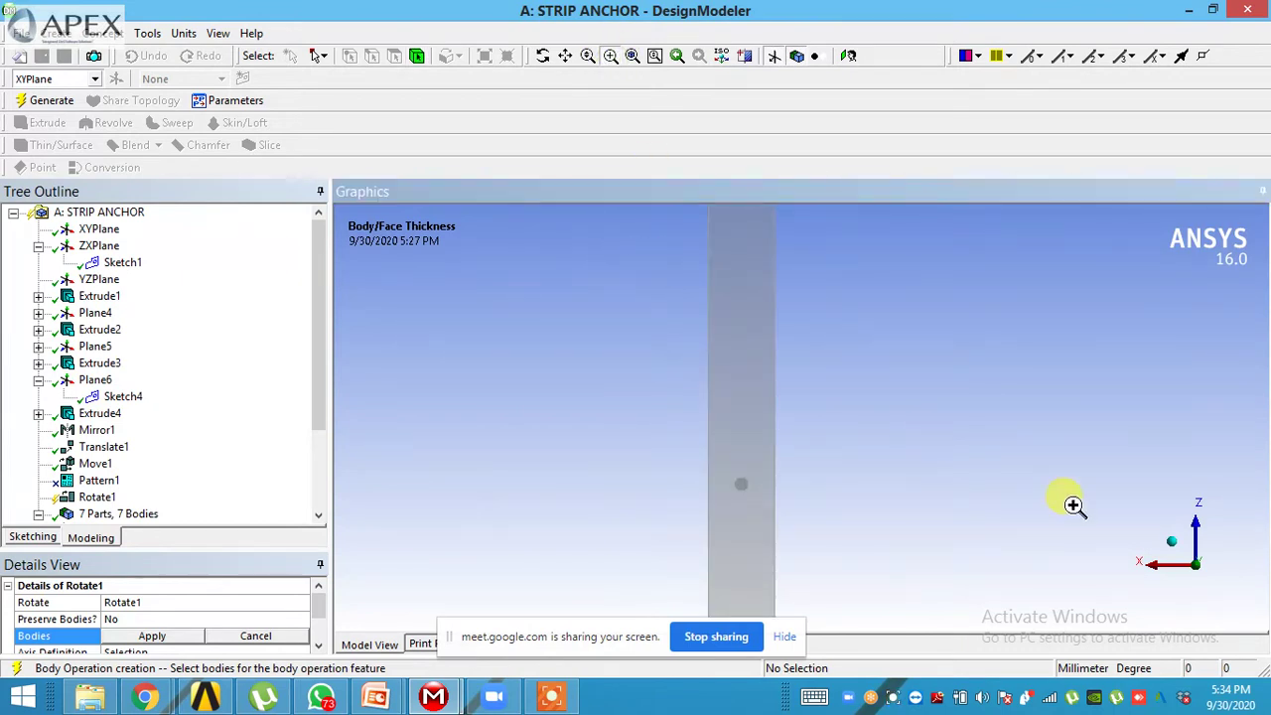
pyautogui.click(1168, 551)
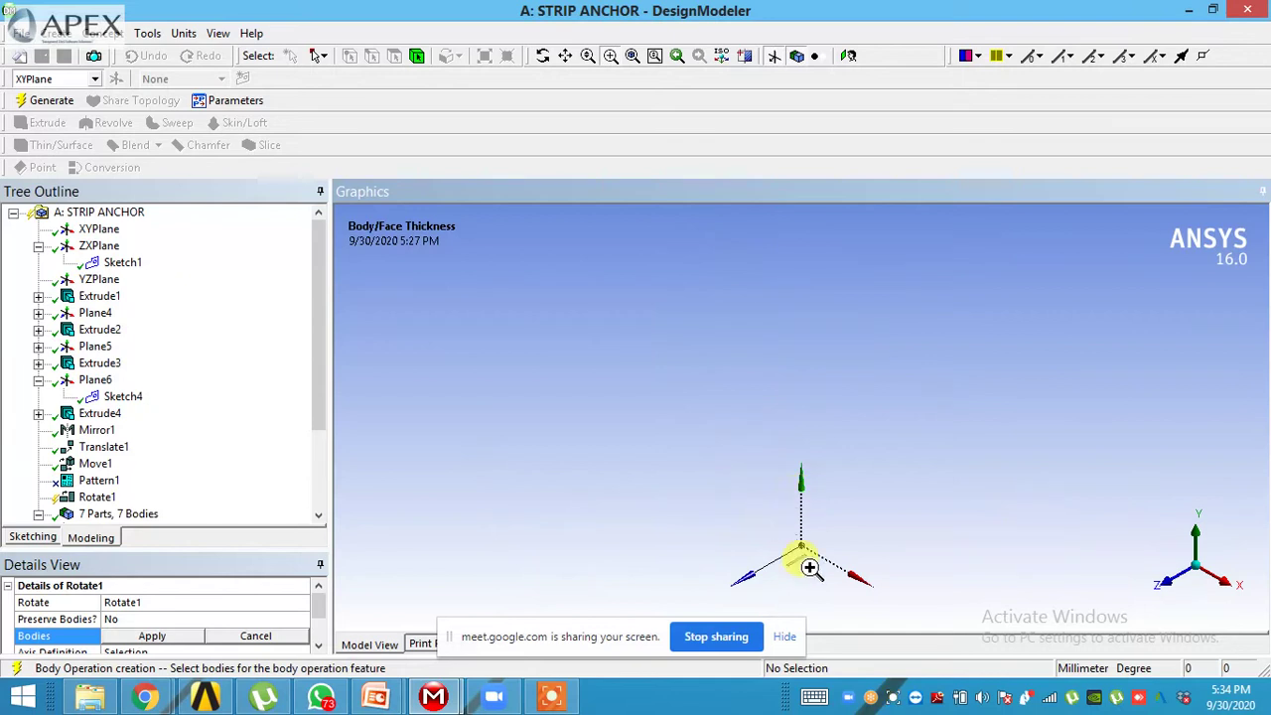
pyautogui.click(776, 528)
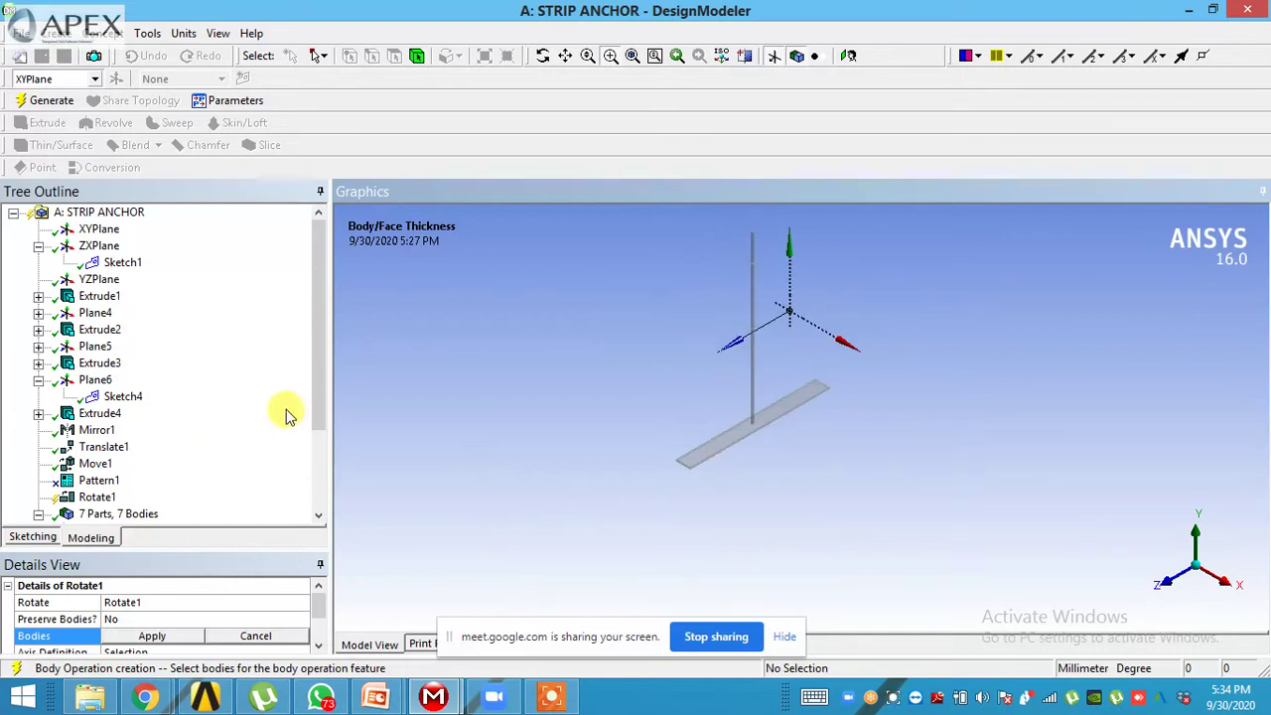
pyautogui.moveTo(319, 421); pyautogui.dragTo(329, 484)
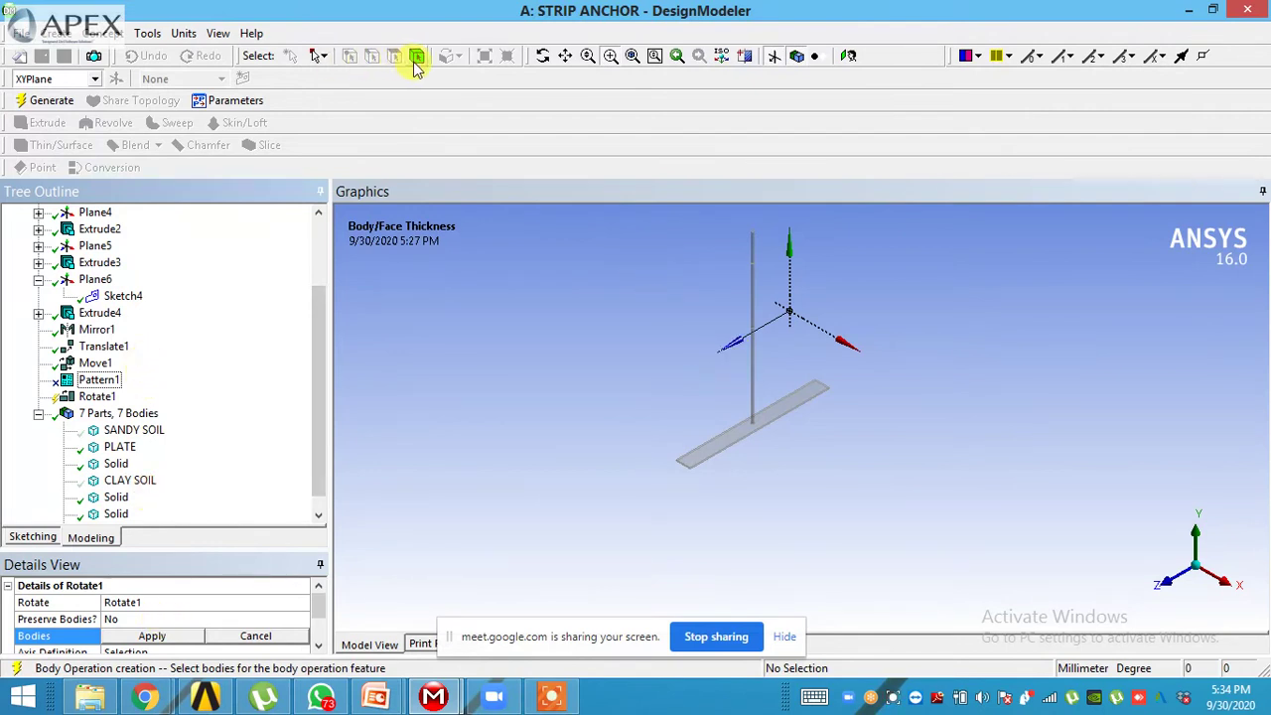
pyautogui.click(754, 409)
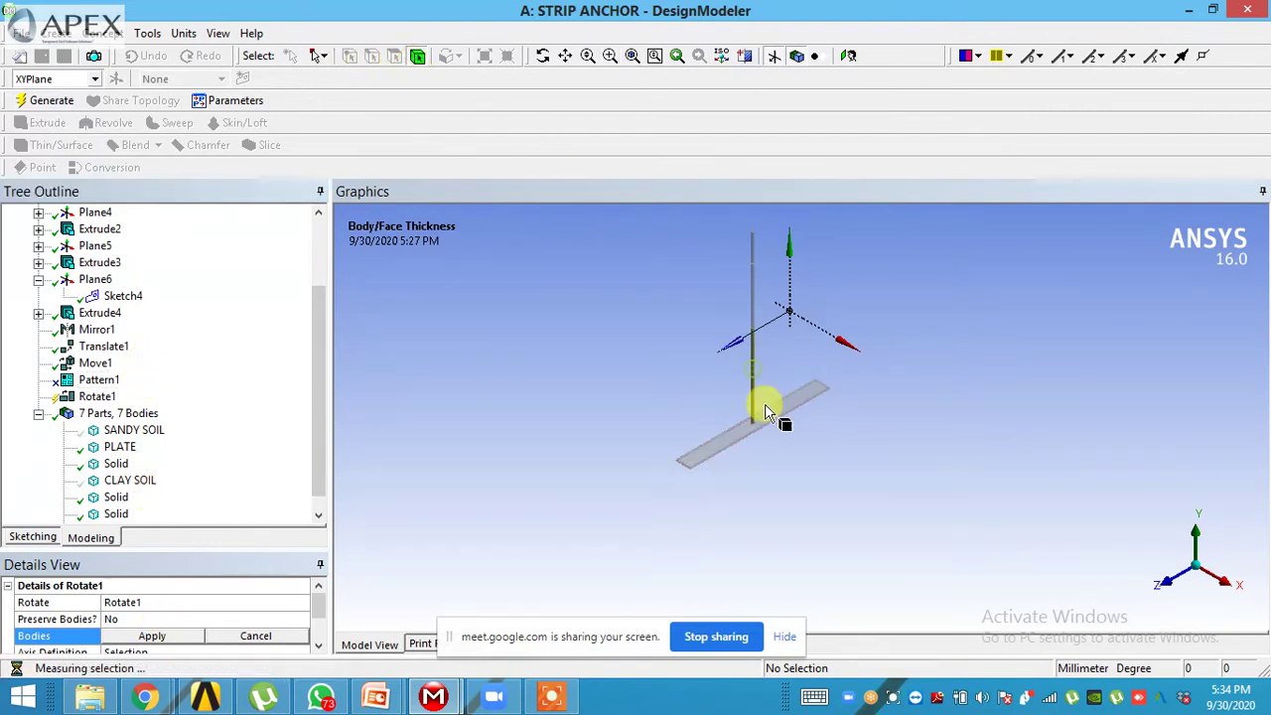
# - Add the strip plate and apply the four anchor bodies as Rotate1's bodies
pyautogui.keyDown('ctrl'); pyautogui.click(732, 449); pyautogui.keyUp('ctrl')
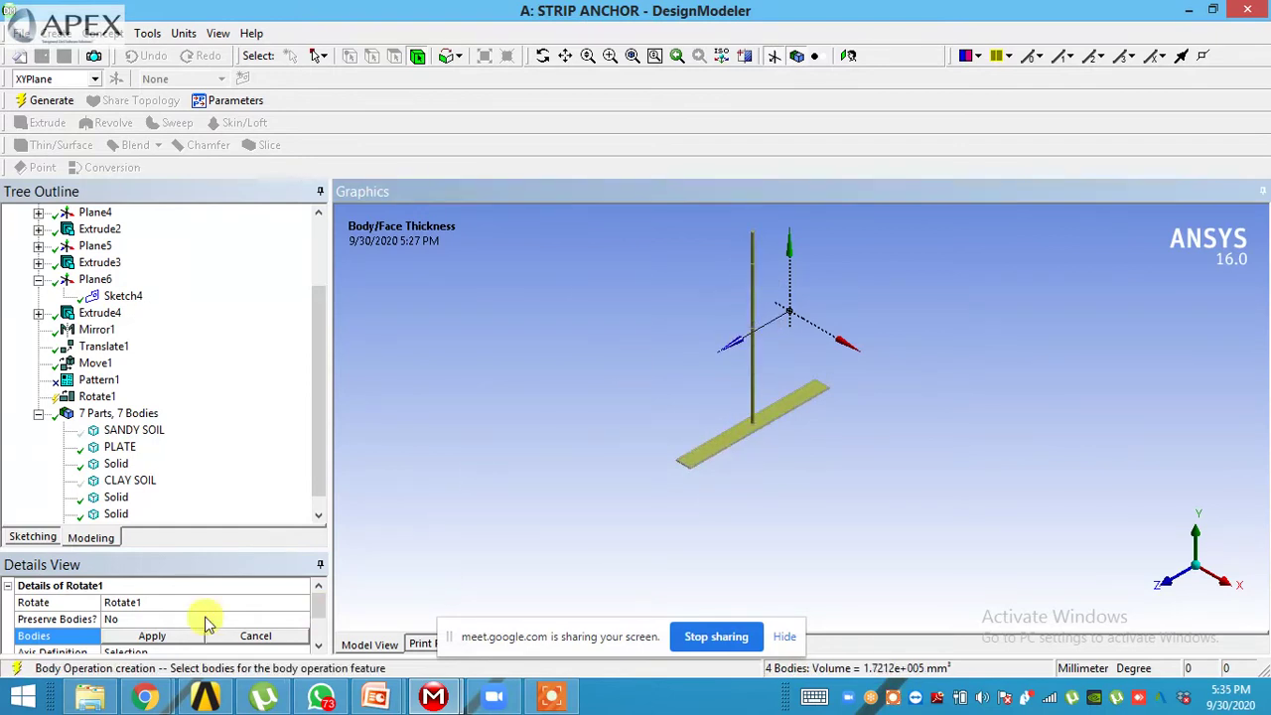
pyautogui.click(164, 636)
pyautogui.click(318, 645)
pyautogui.click(317, 646)
pyautogui.click(318, 646)
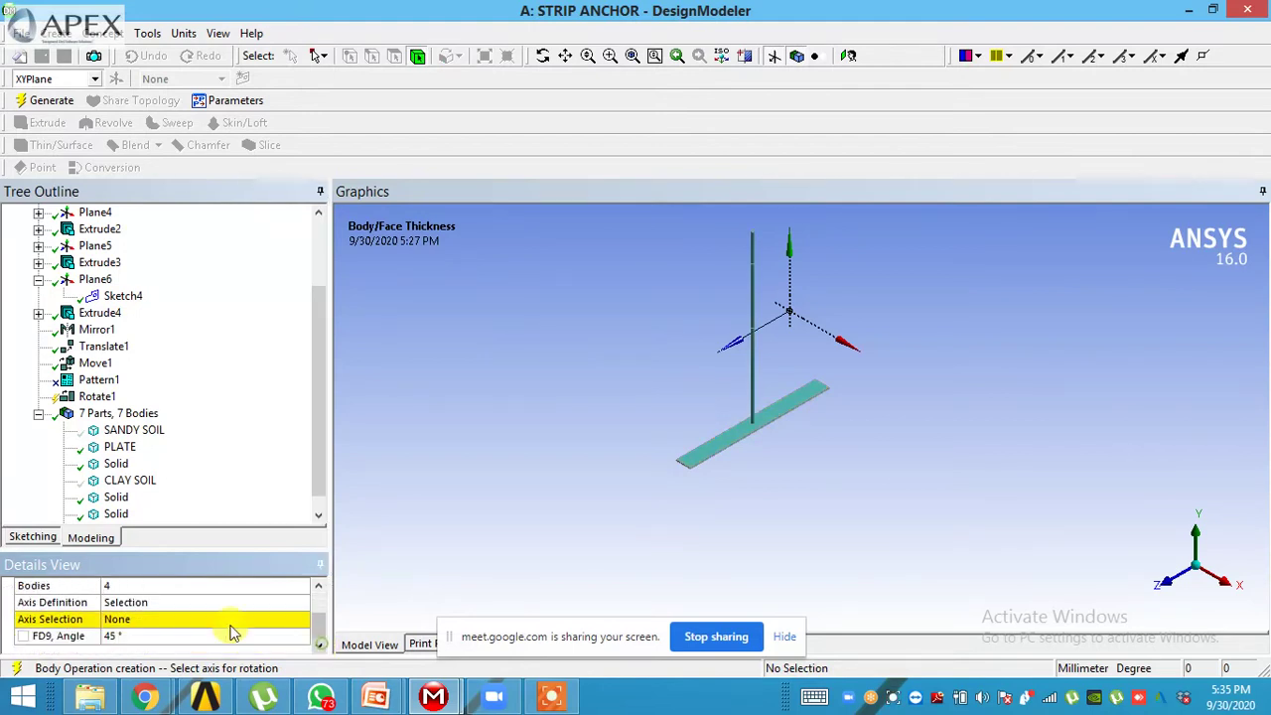
# - Use the strip plate's 50 mm end edge as the axis and generate the 45° rotation
pyautogui.click(161, 620)
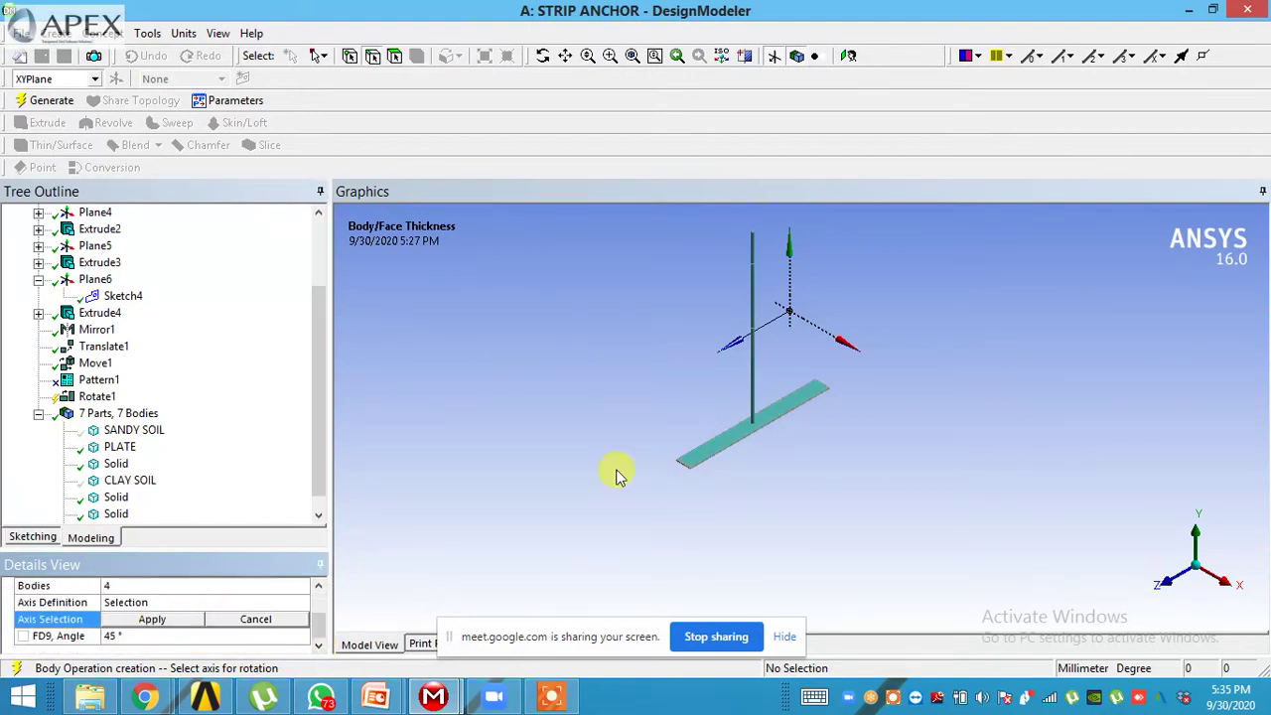
pyautogui.click(692, 468)
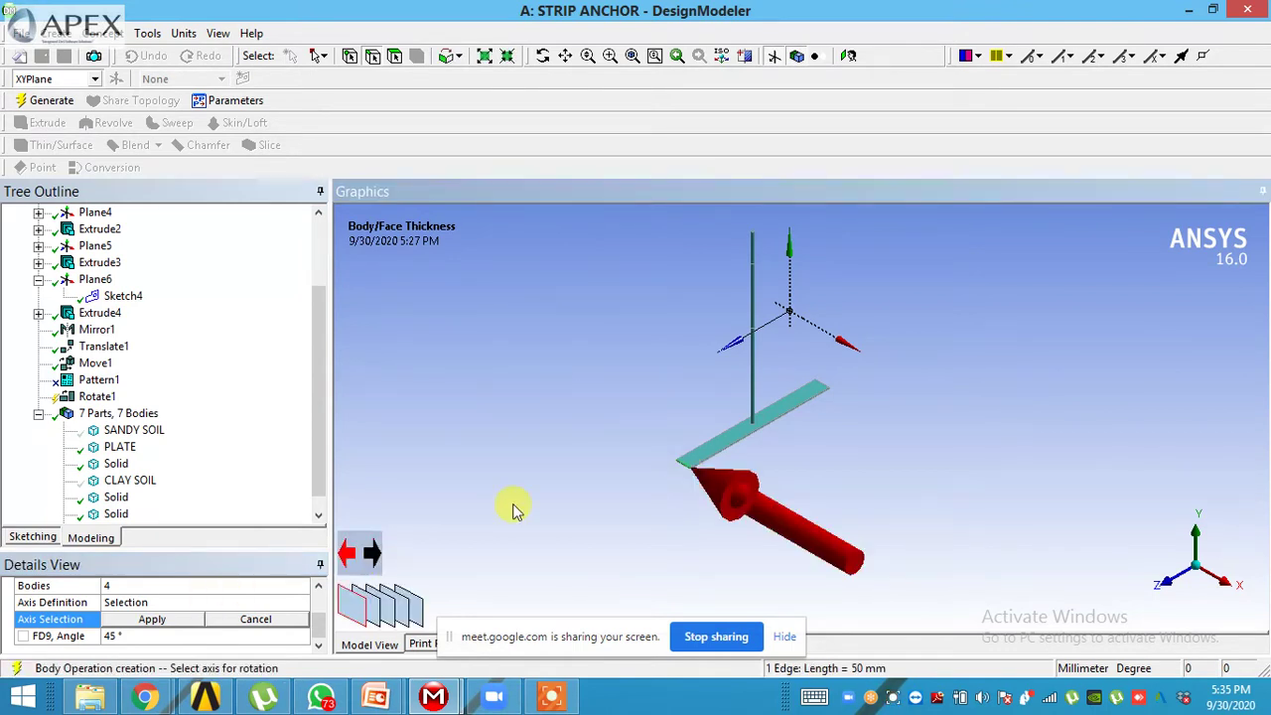
pyautogui.click(183, 624)
pyautogui.moveTo(667, 497)
pyautogui.mouseDown(button='middle')
pyautogui.moveTo(629, 493)
pyautogui.moveTo(651, 484)
pyautogui.mouseUp(button='middle')
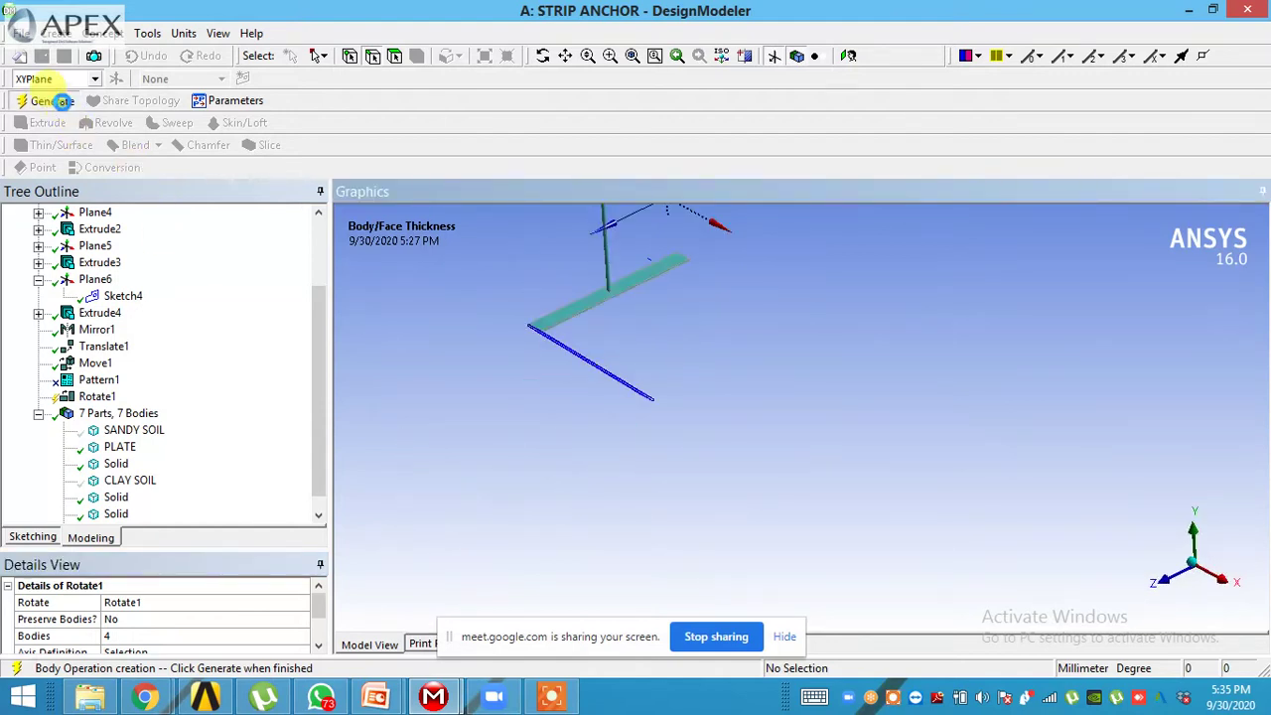
pyautogui.click(45, 101)
pyautogui.moveTo(598, 407); pyautogui.dragTo(1170, 514, button='middle')
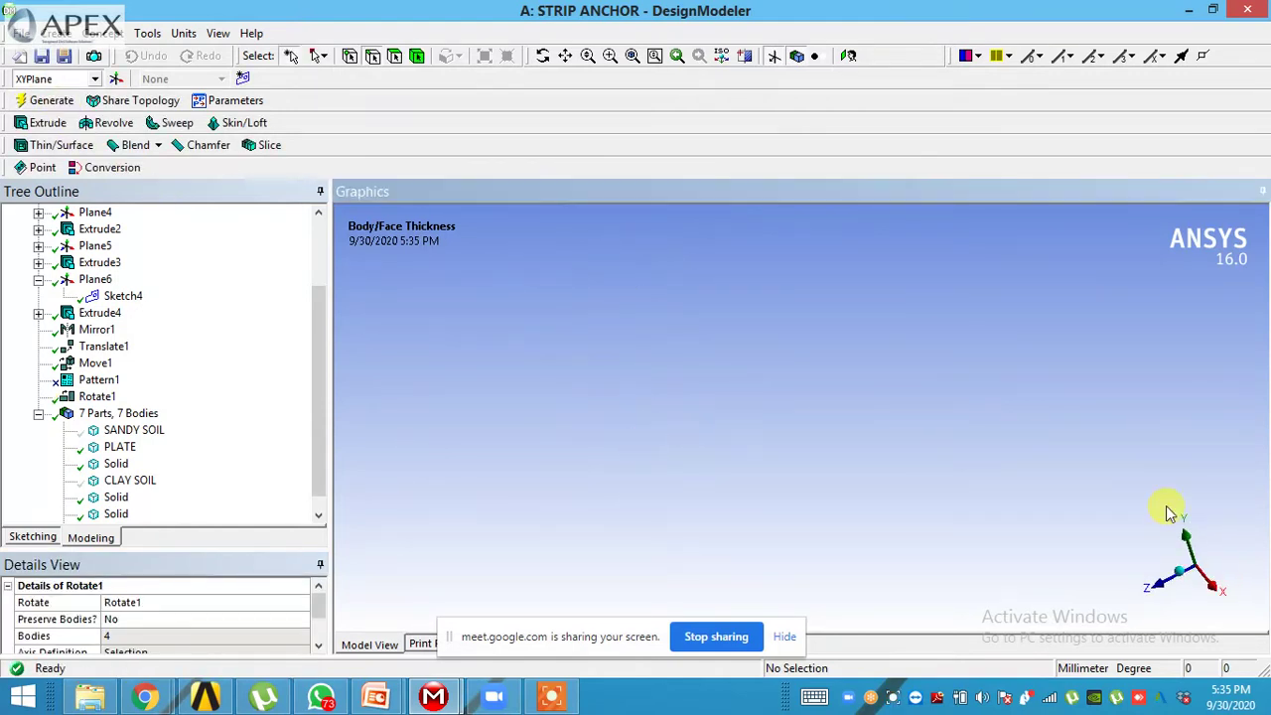
# - Inspect the 45°-tilted anchor from isometric and front views and review its axis definition
pyautogui.click(1185, 570)
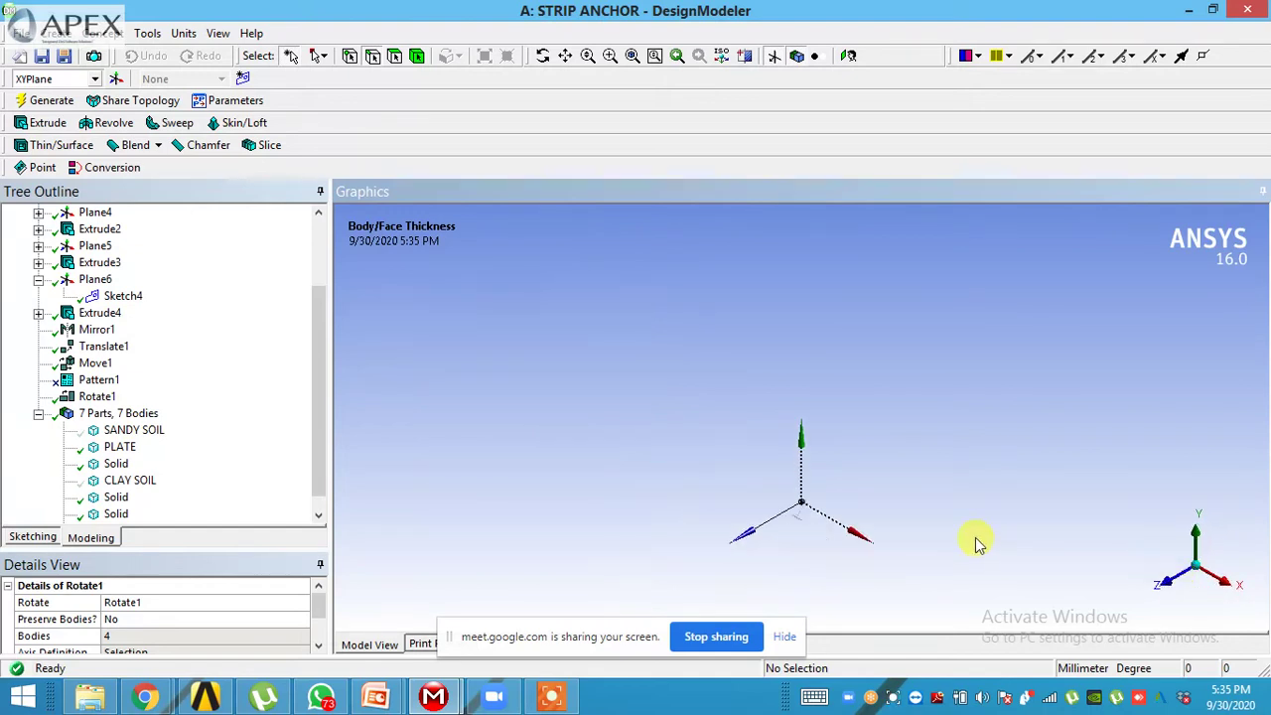
pyautogui.click(849, 57)
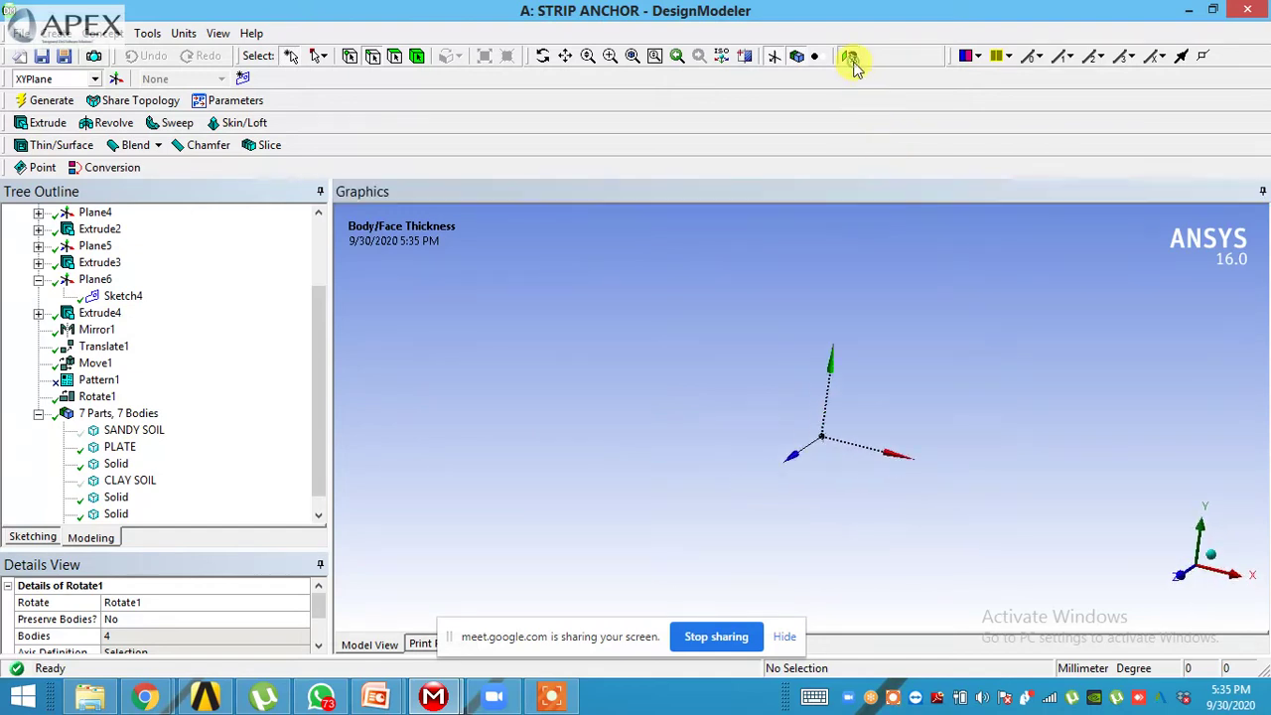
pyautogui.moveTo(908, 420); pyautogui.dragTo(881, 483, button='middle')
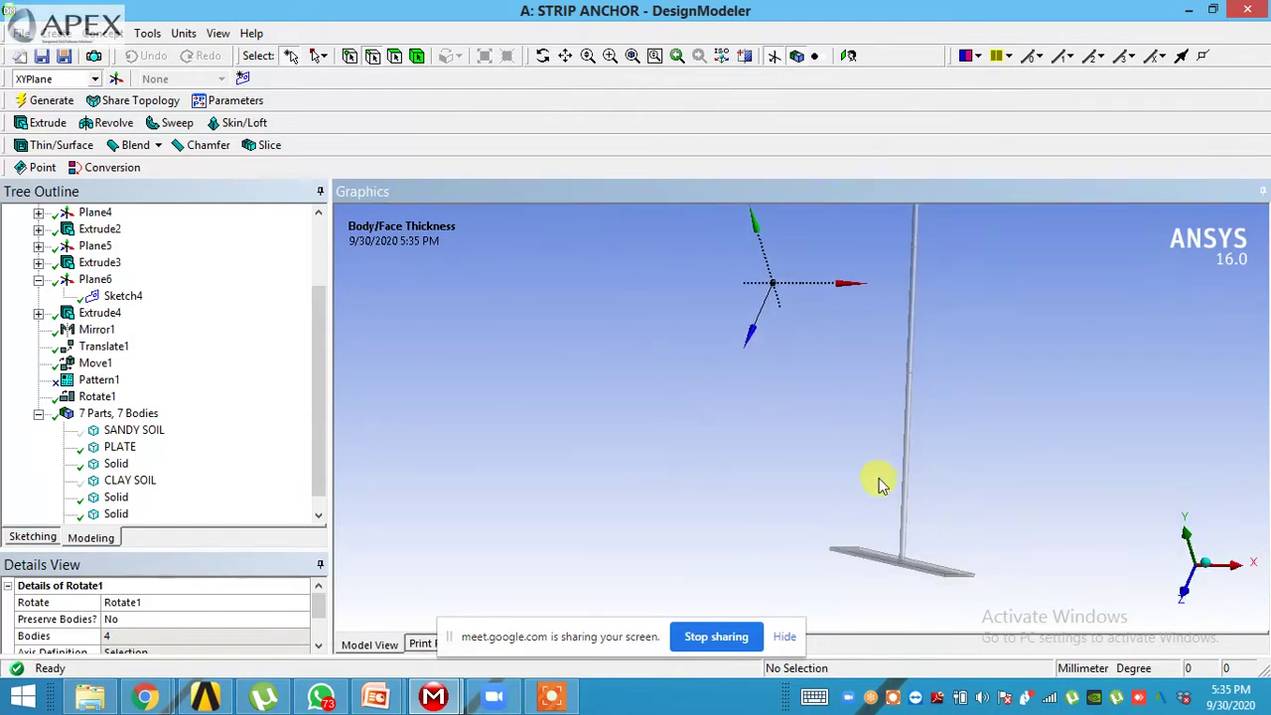
pyautogui.click(318, 647)
pyautogui.click(318, 648)
pyautogui.click(121, 602)
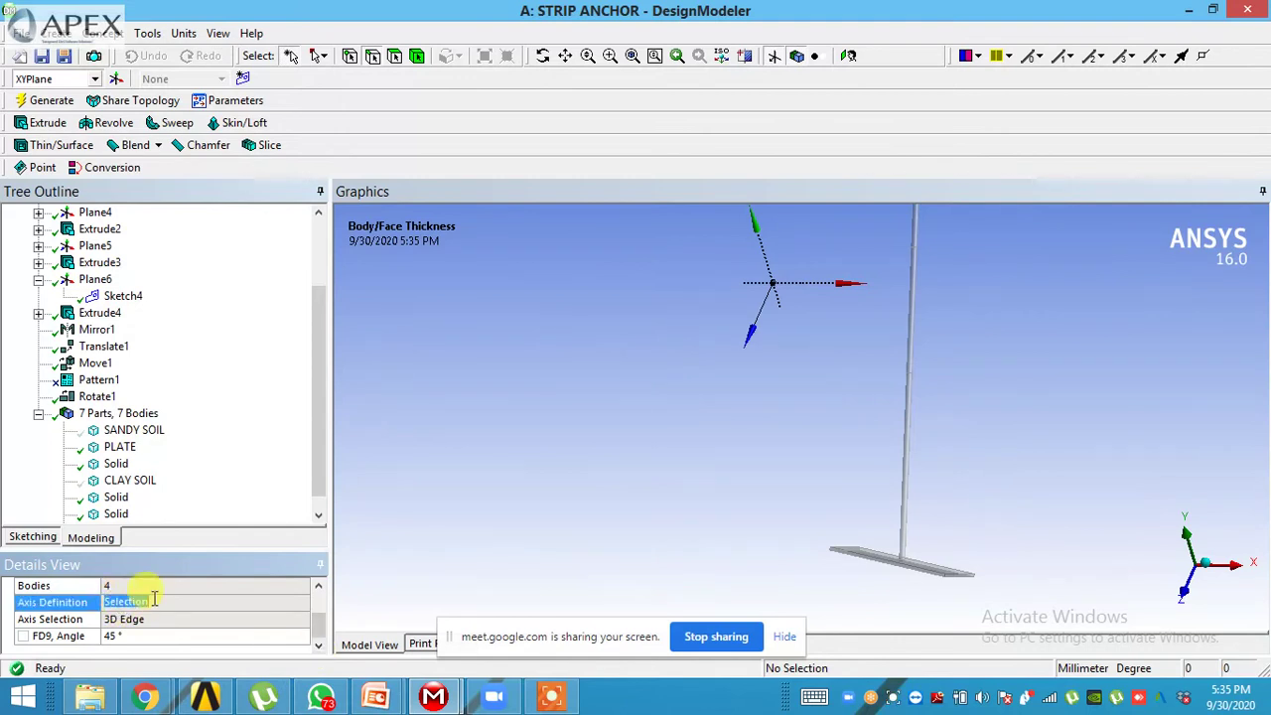
# - Edit Rotate1 and reapply it to the four anchor bodies
pyautogui.rightClick(96, 397)
pyautogui.click(117, 445)
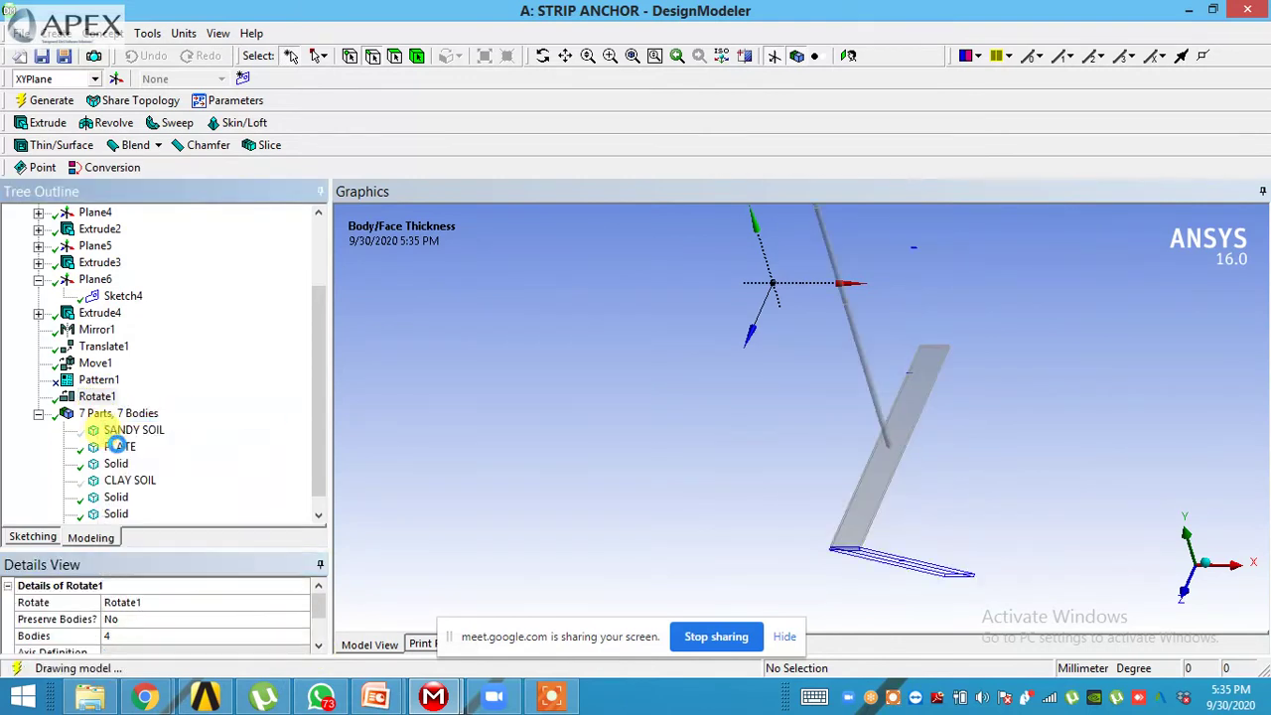
pyautogui.click(174, 636)
pyautogui.click(169, 638)
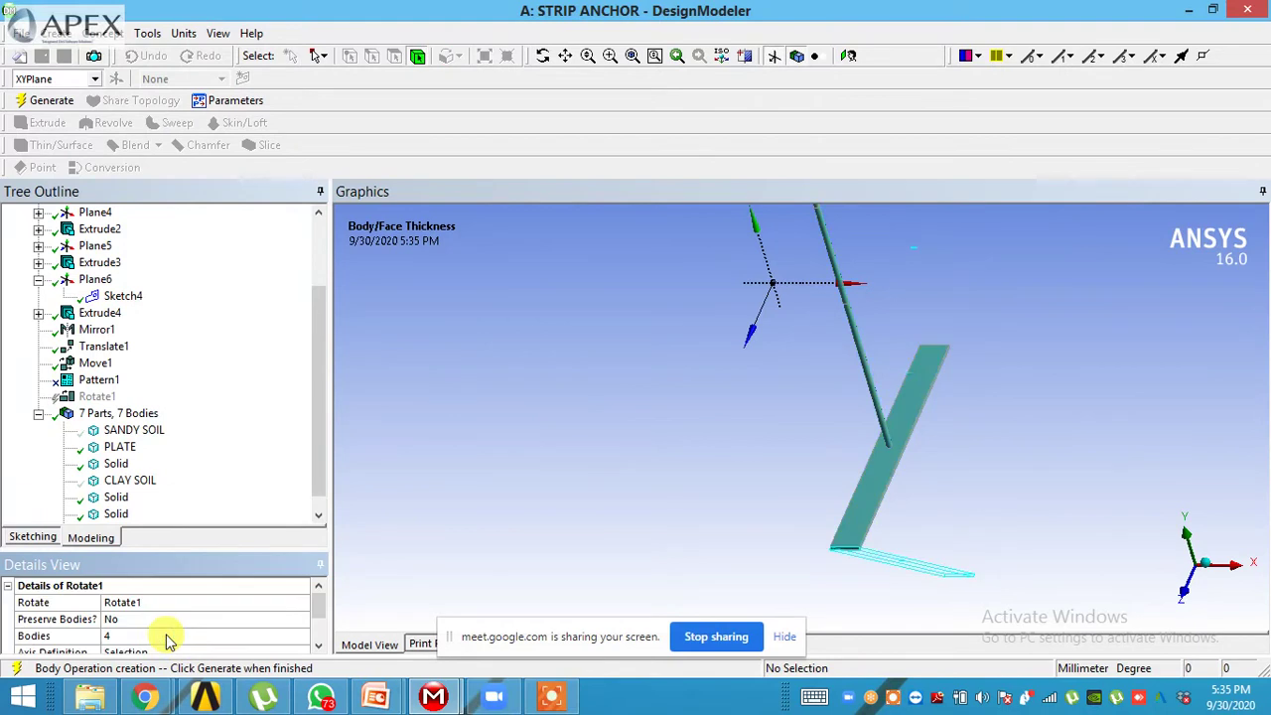
# - Set Rotate1's Preserve Bodies option to Yes
pyautogui.click(283, 617)
pyautogui.click(301, 618)
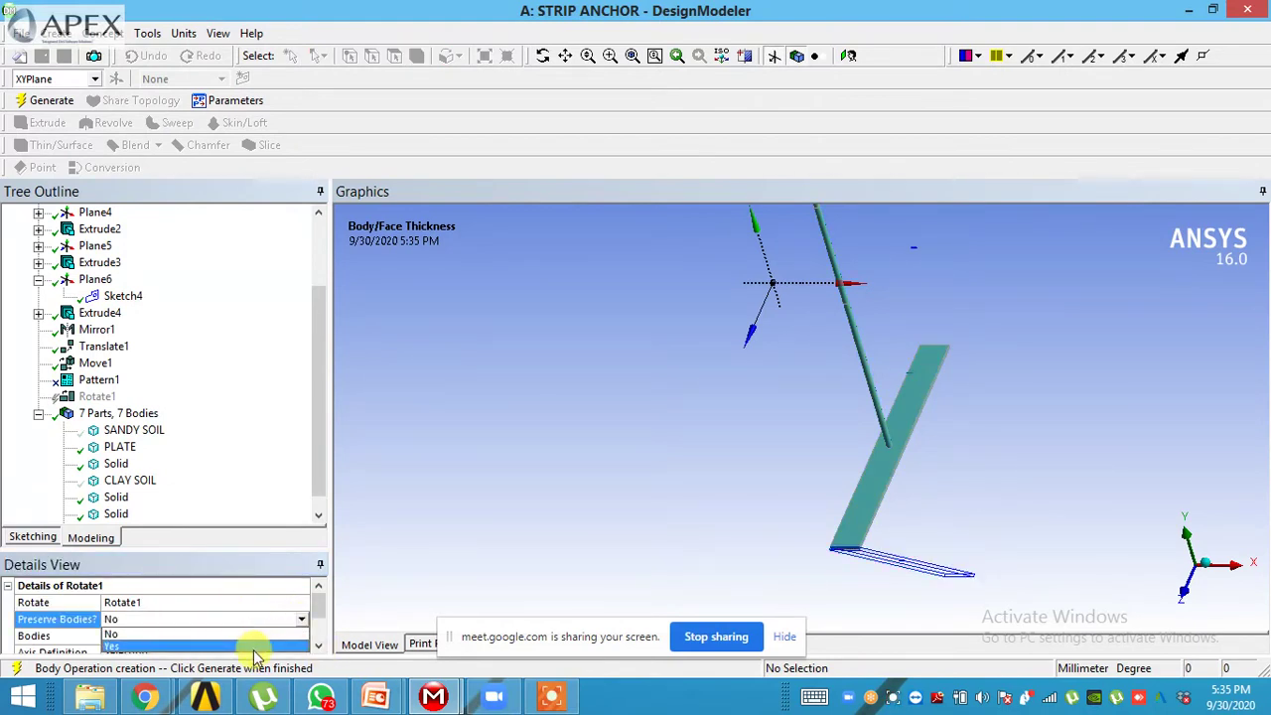
pyautogui.click(256, 646)
pyautogui.click(266, 602)
pyautogui.click(319, 646)
pyautogui.click(319, 647)
pyautogui.click(319, 647)
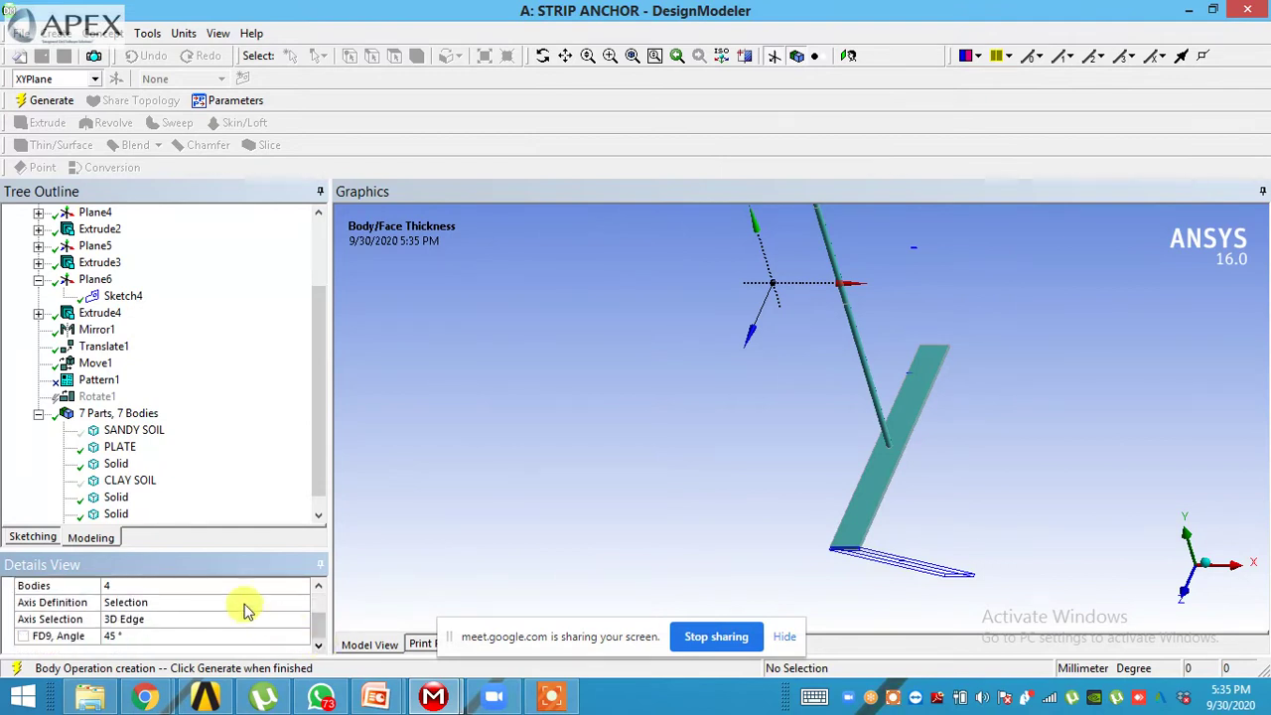
# - Change Rotate1's axis definition to Components
pyautogui.click(244, 602)
pyautogui.click(300, 604)
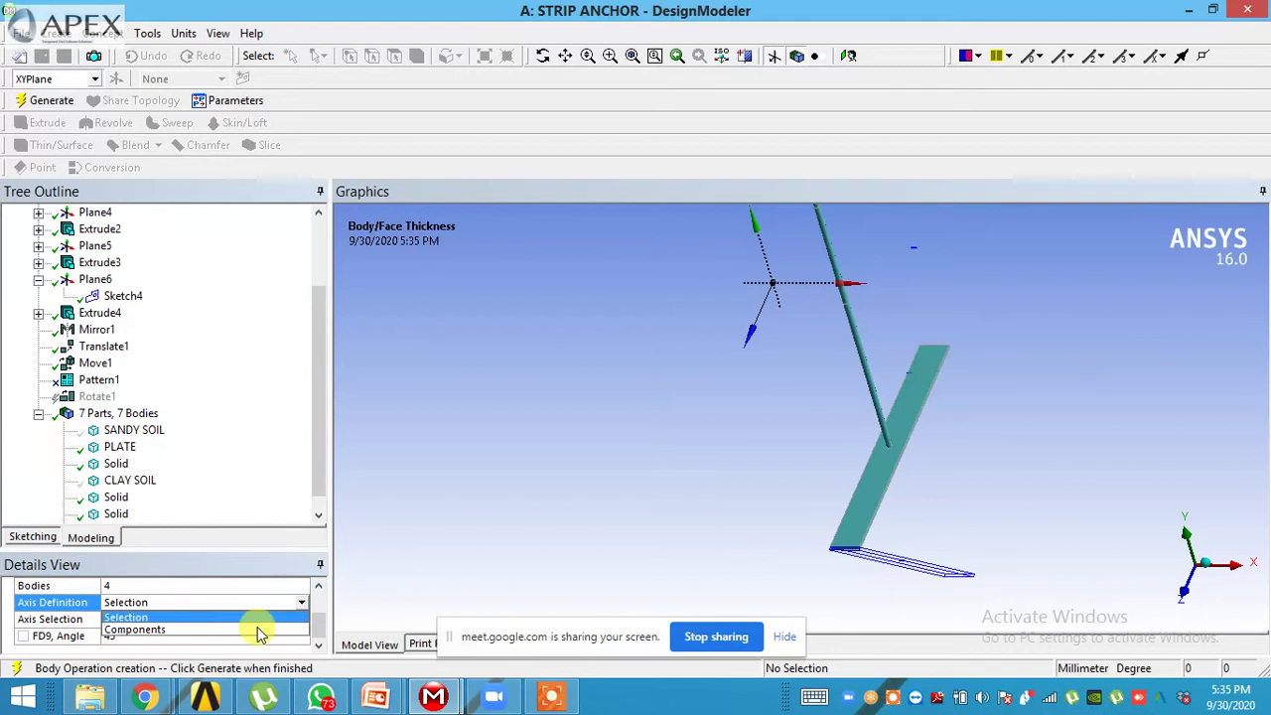
pyautogui.click(257, 629)
pyautogui.moveTo(477, 596); pyautogui.dragTo(553, 533, button='middle')
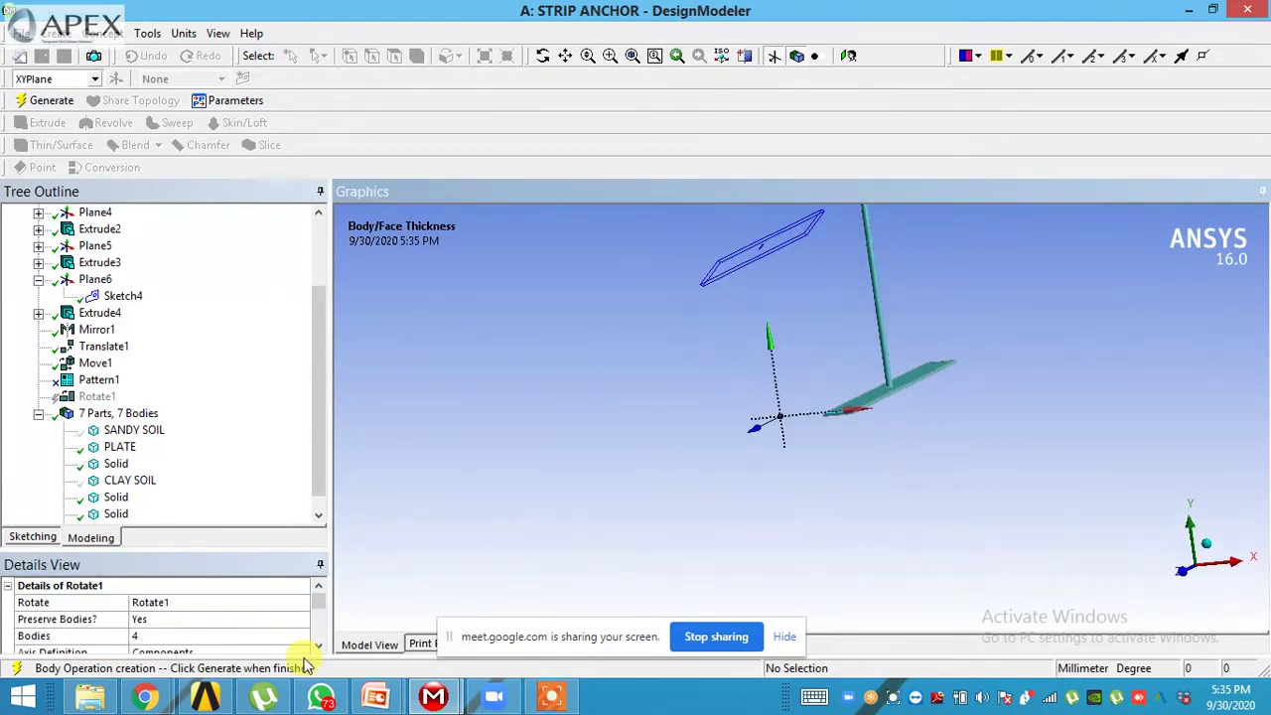
pyautogui.scroll(-7, 318, 647)
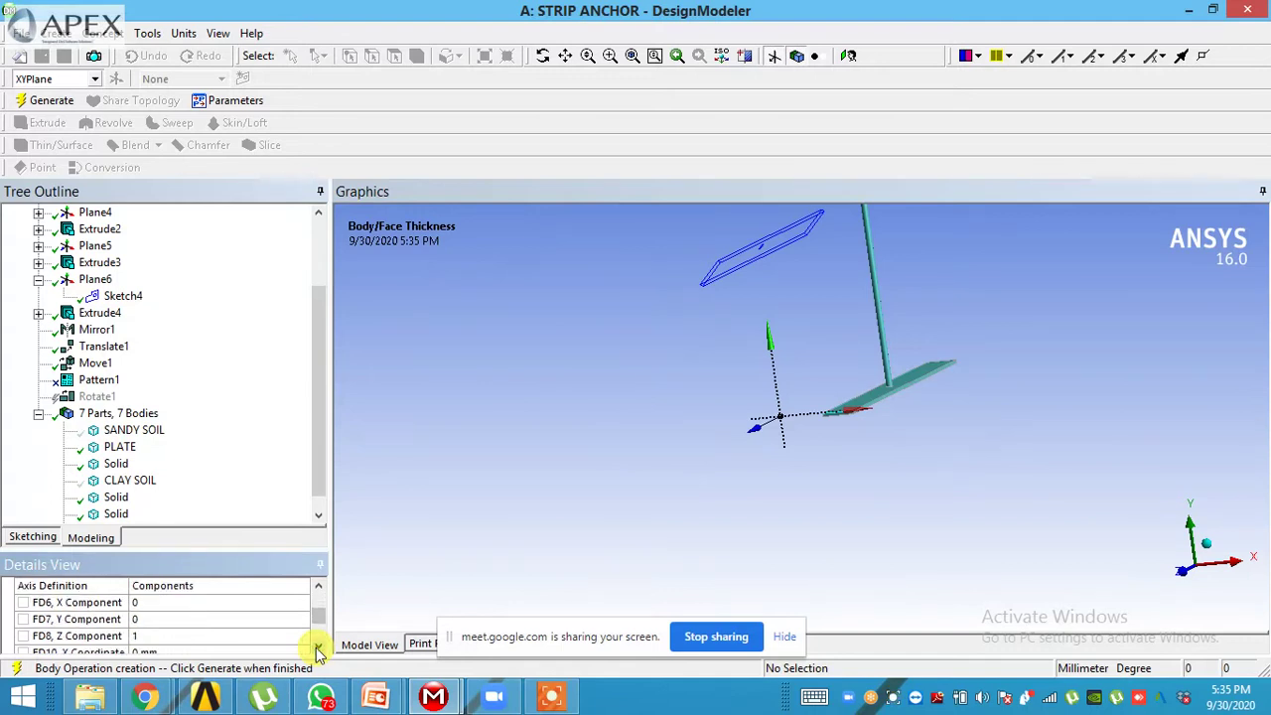
pyautogui.click(318, 651)
pyautogui.click(318, 650)
pyautogui.click(317, 651)
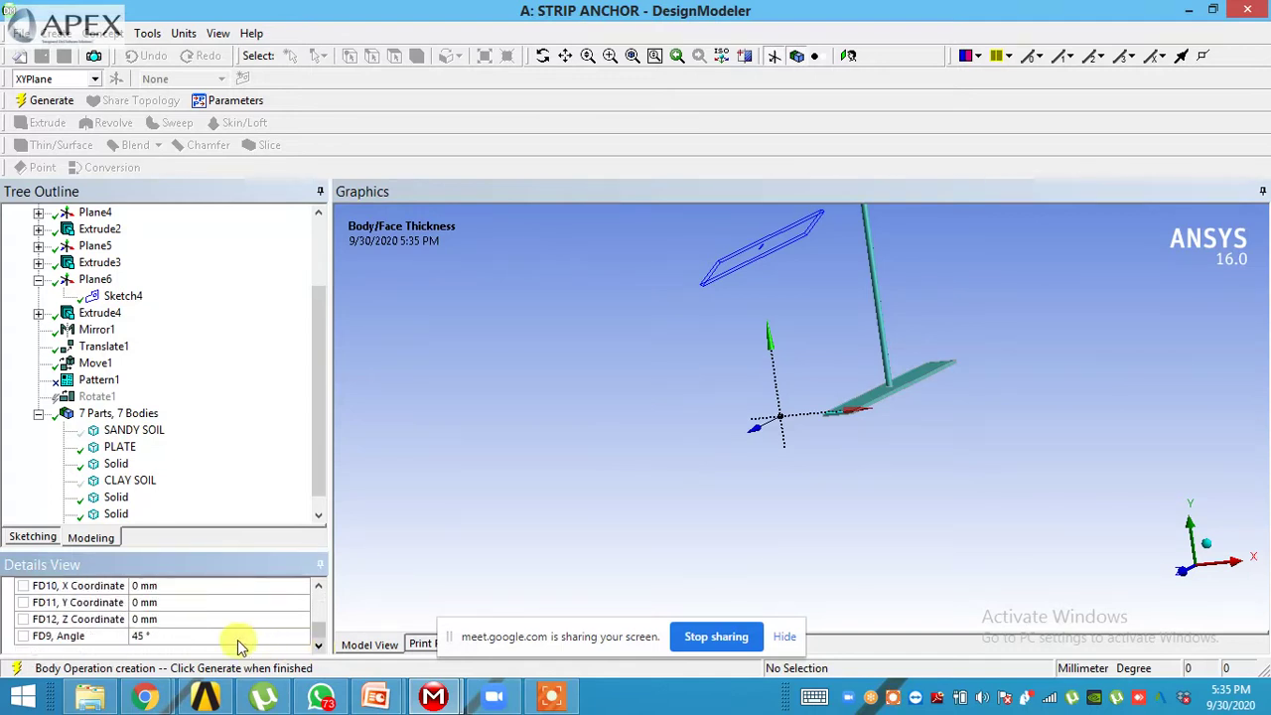
pyautogui.scroll(1, 256, 641)
pyautogui.scroll(1, 256, 639)
pyautogui.scroll(-1, 256, 639)
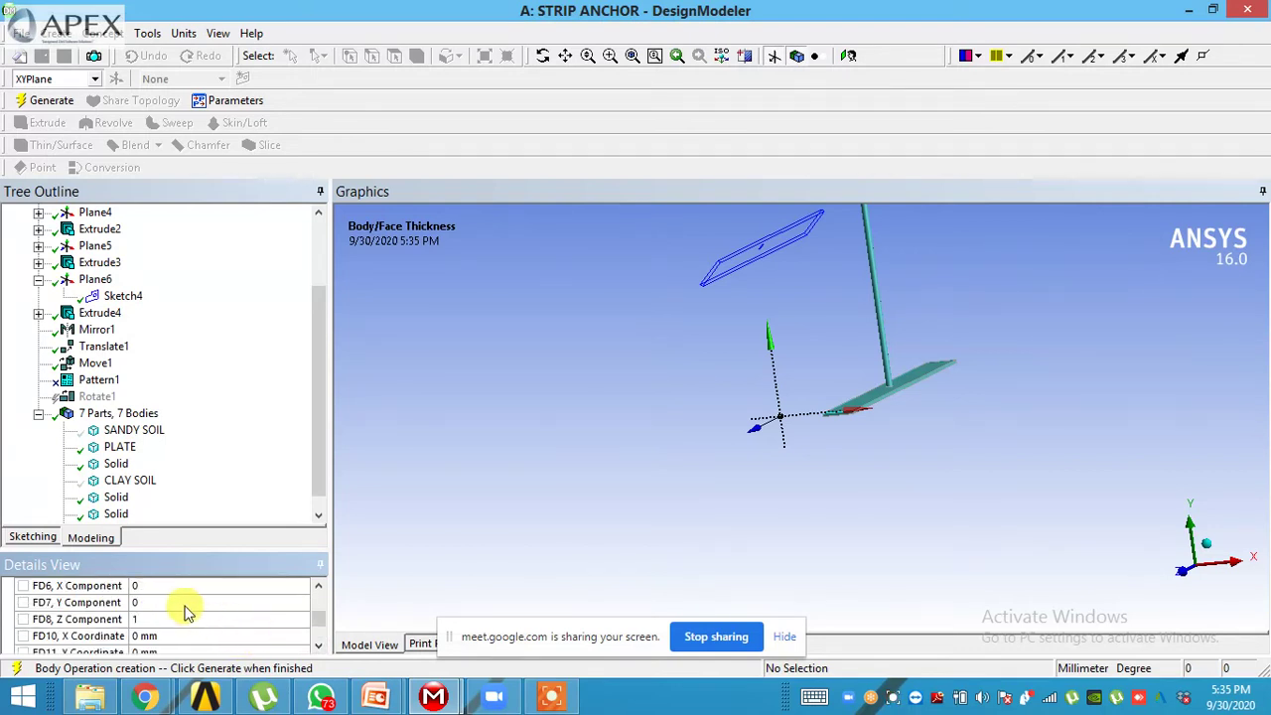
pyautogui.scroll(1, 185, 608)
# - Set the axis components to X=0, Y=0, Z=1
pyautogui.click(149, 636)
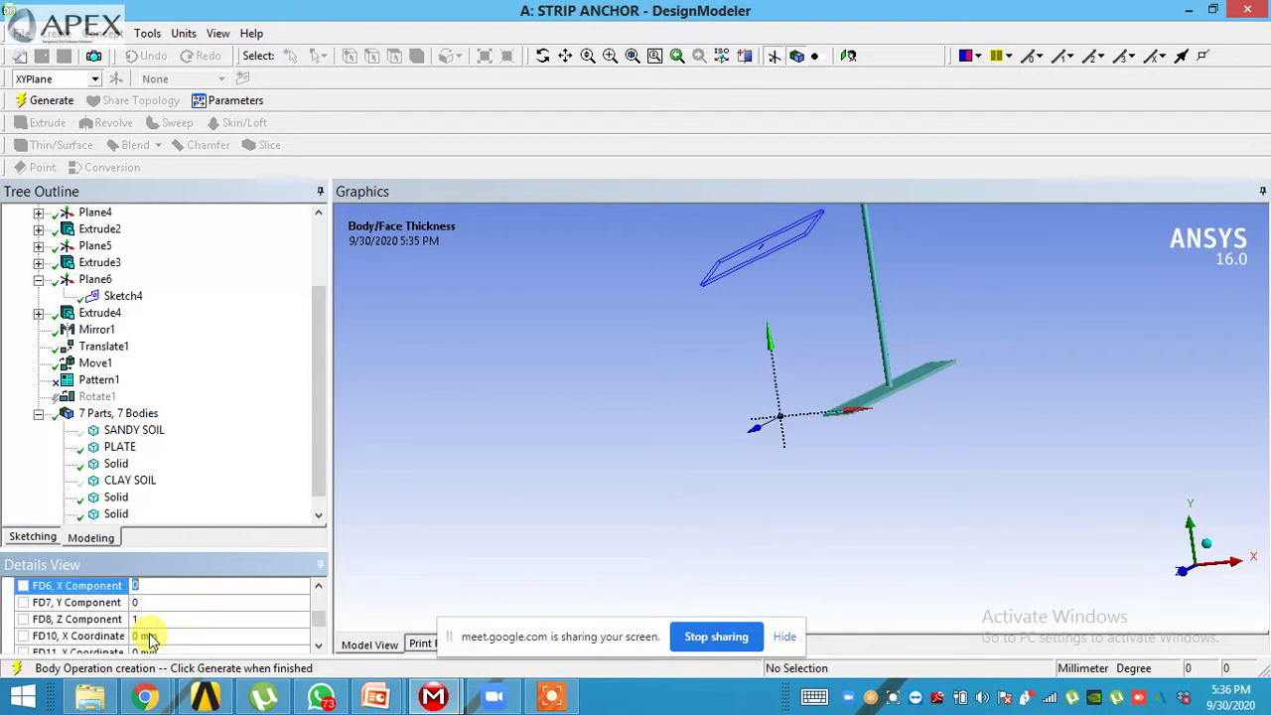
pyautogui.click(149, 602)
pyautogui.click(151, 620)
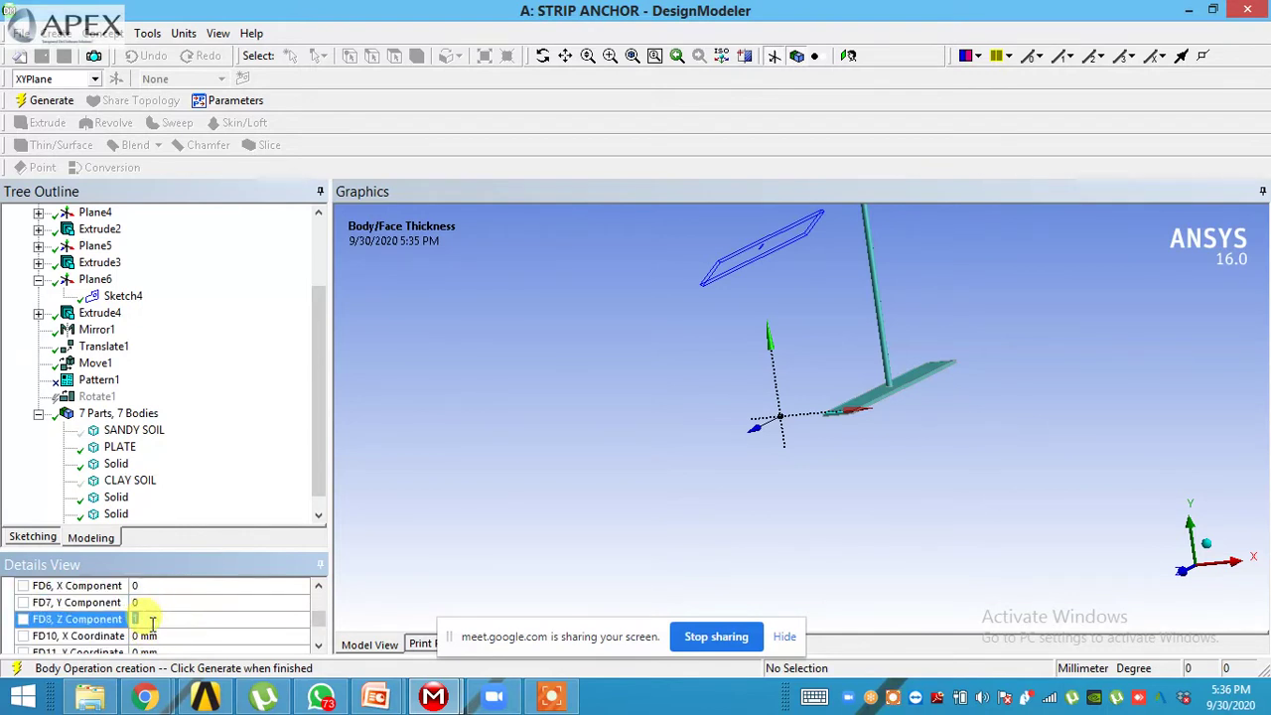
pyautogui.click(317, 647)
pyautogui.click(318, 647)
pyautogui.press('Return')
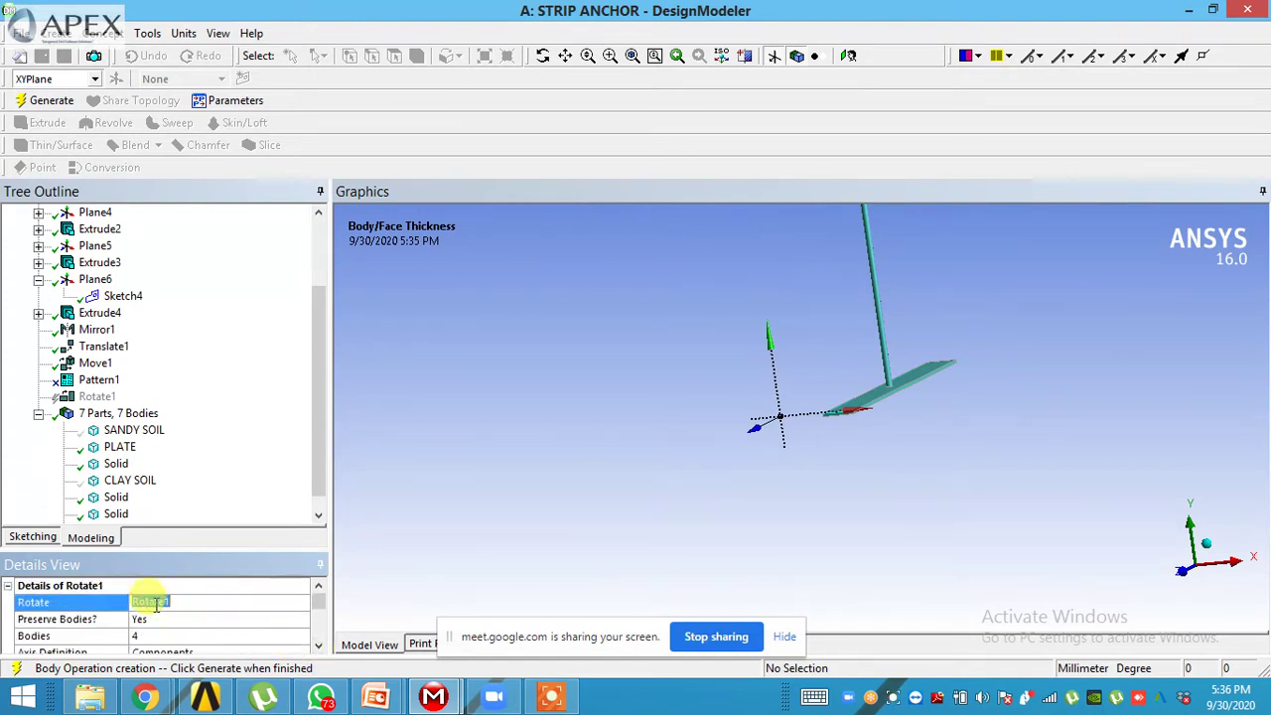
pyautogui.click(318, 646)
pyautogui.click(318, 647)
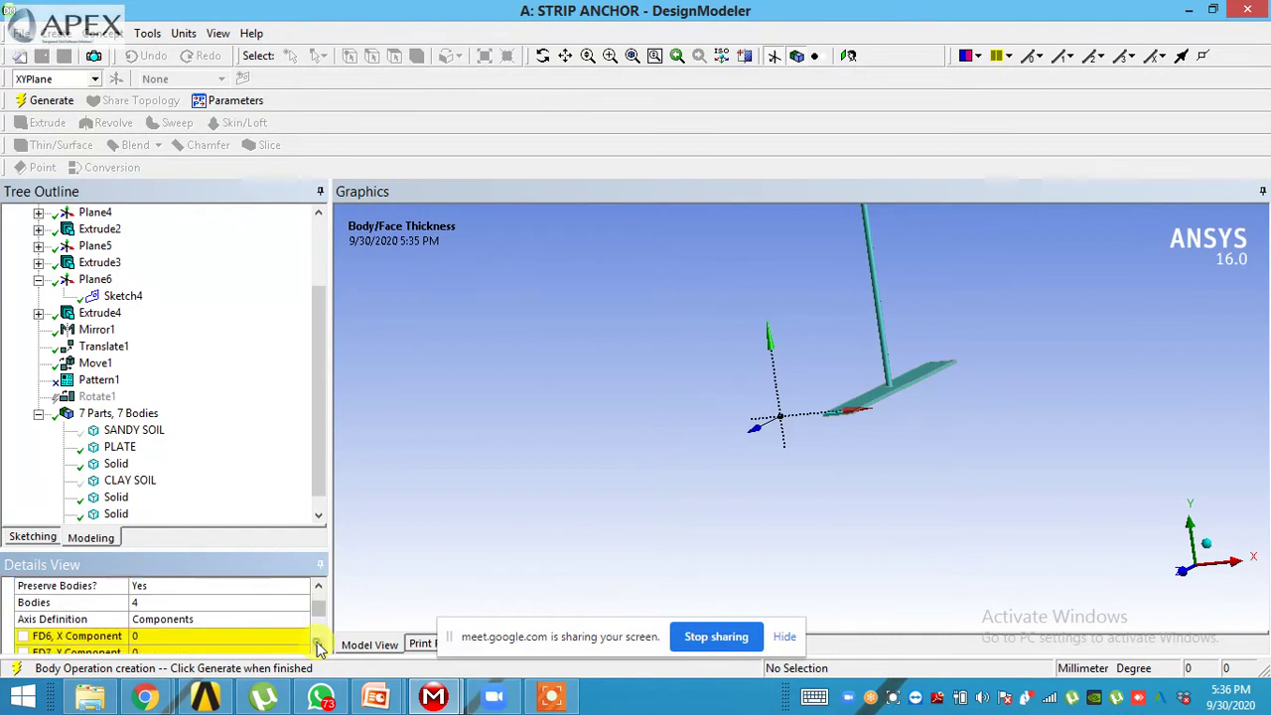
pyautogui.click(318, 646)
pyautogui.click(317, 646)
pyautogui.click(173, 603)
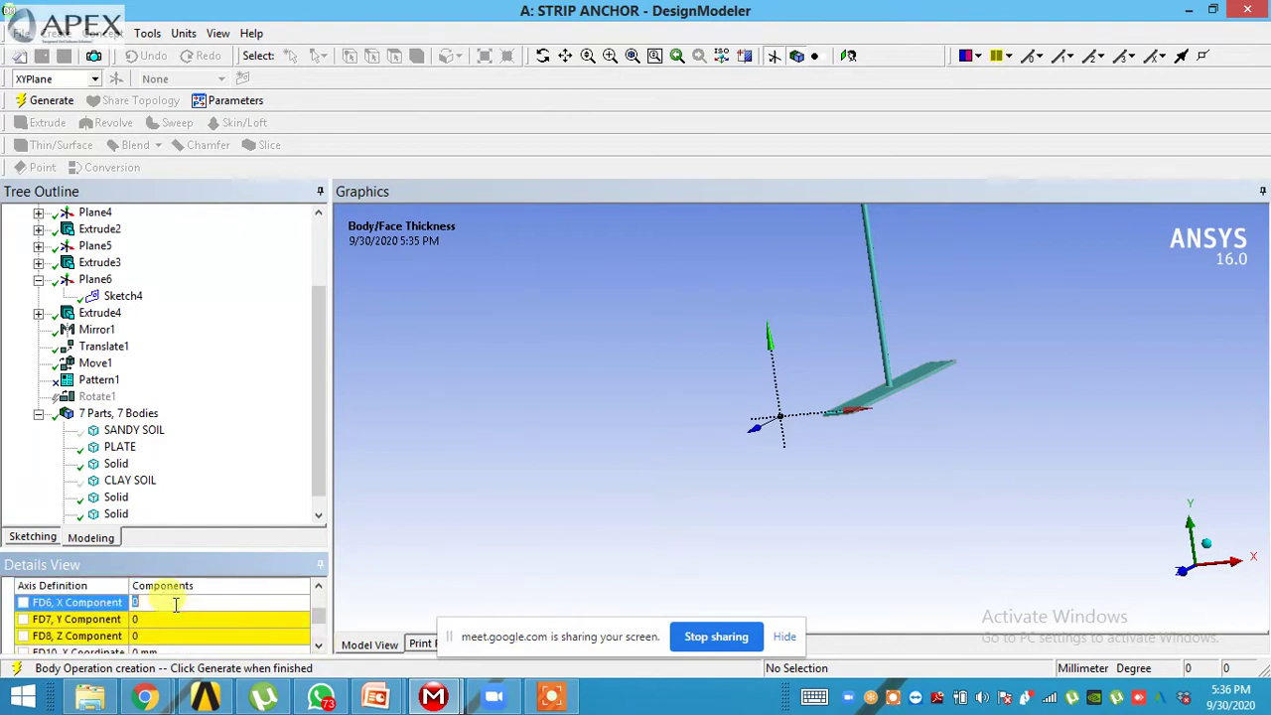
pyautogui.click(161, 636)
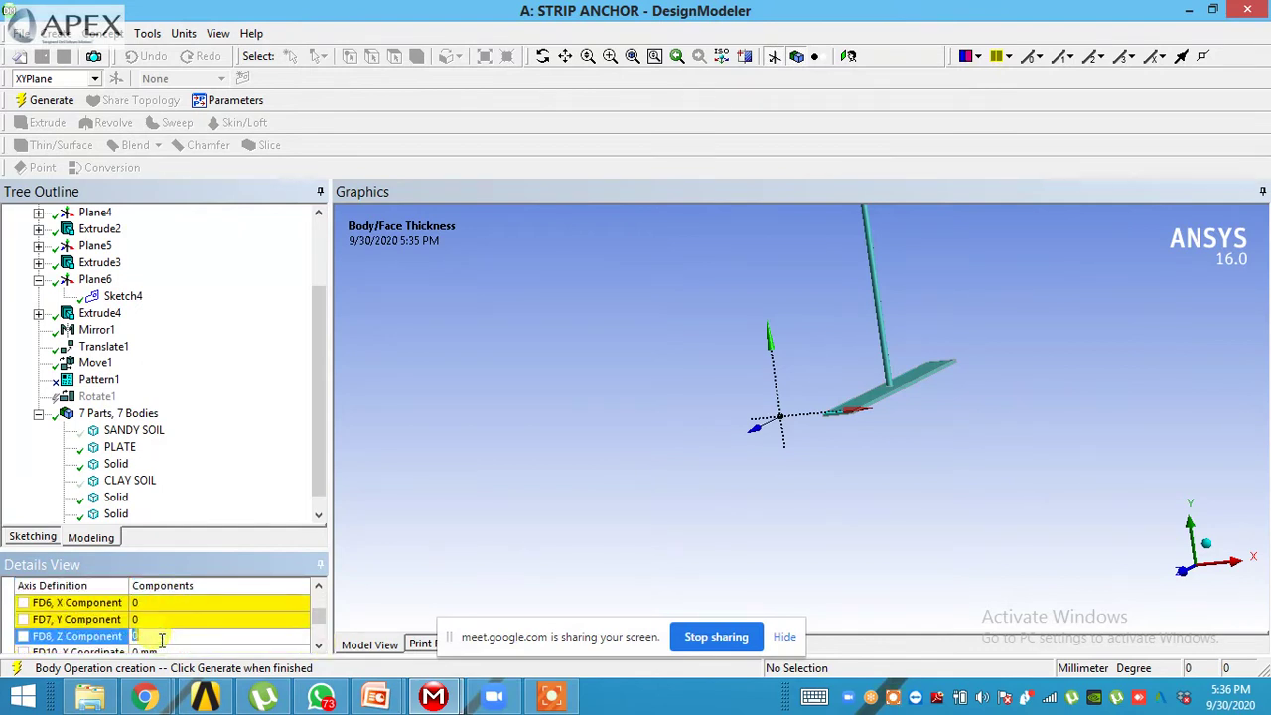
pyautogui.click(352, 596)
pyautogui.click(318, 646)
pyautogui.click(318, 647)
pyautogui.click(318, 647)
pyautogui.click(318, 647)
pyautogui.click(318, 647)
pyautogui.click(318, 647)
pyautogui.click(318, 647)
pyautogui.click(318, 647)
# - Set the rotation angle to 180° after first trying 90°
pyautogui.click(210, 635)
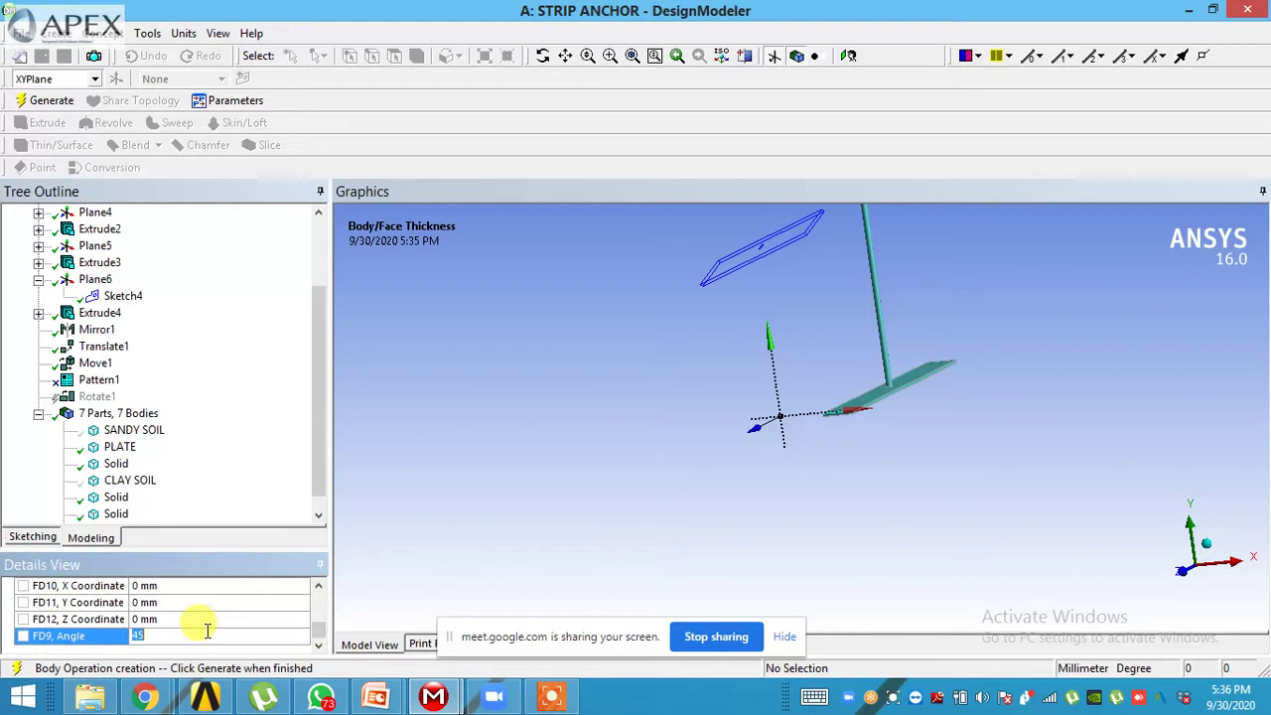
pyautogui.write('90')
pyautogui.click(483, 561)
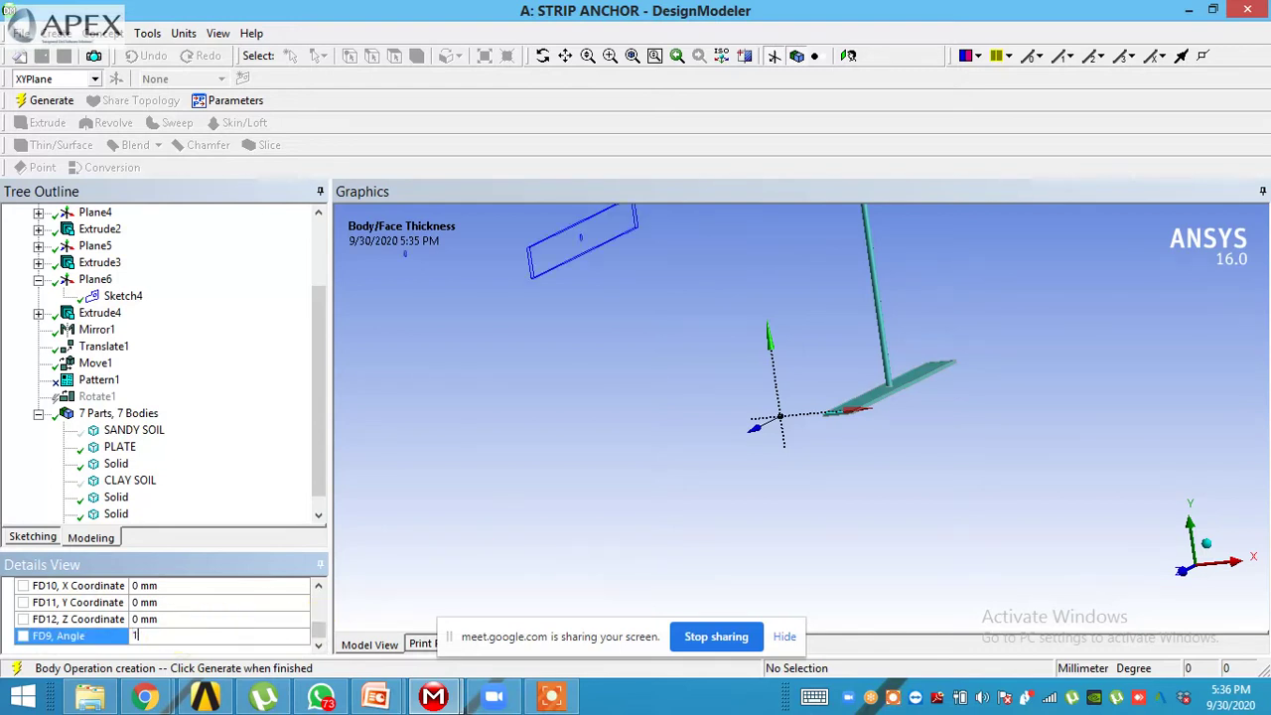
pyautogui.write('180')
pyautogui.click(446, 576)
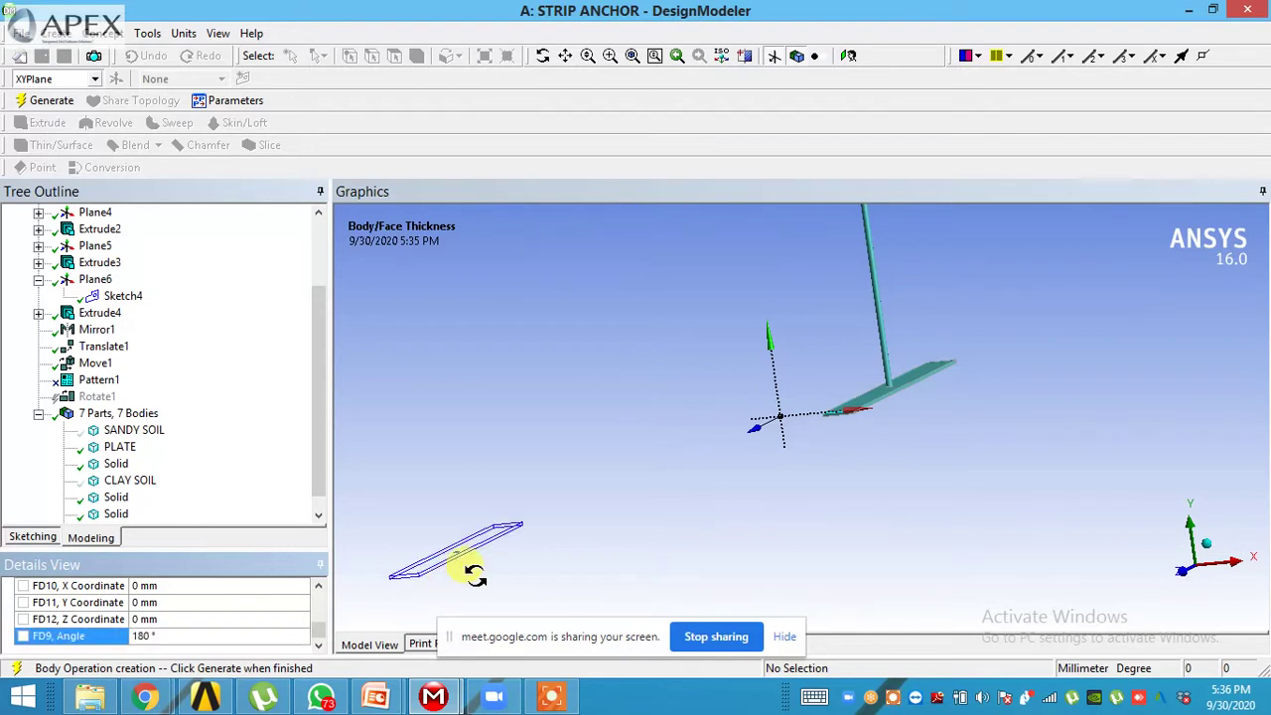
pyautogui.moveTo(462, 567); pyautogui.dragTo(528, 574, button='middle')
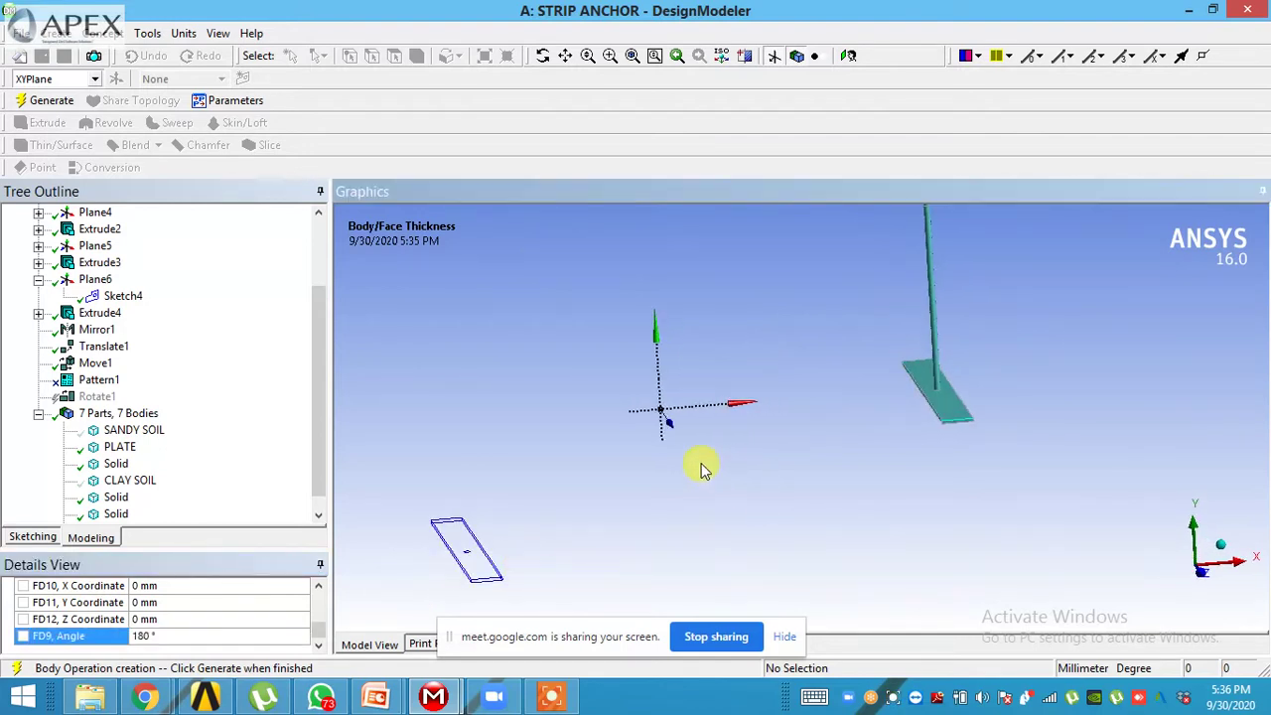
# - Generate Rotate1 to add the 180° copies, then view along Z and zoom in on both anchor sets
pyautogui.moveTo(685, 486); pyautogui.dragTo(658, 426, button='middle')
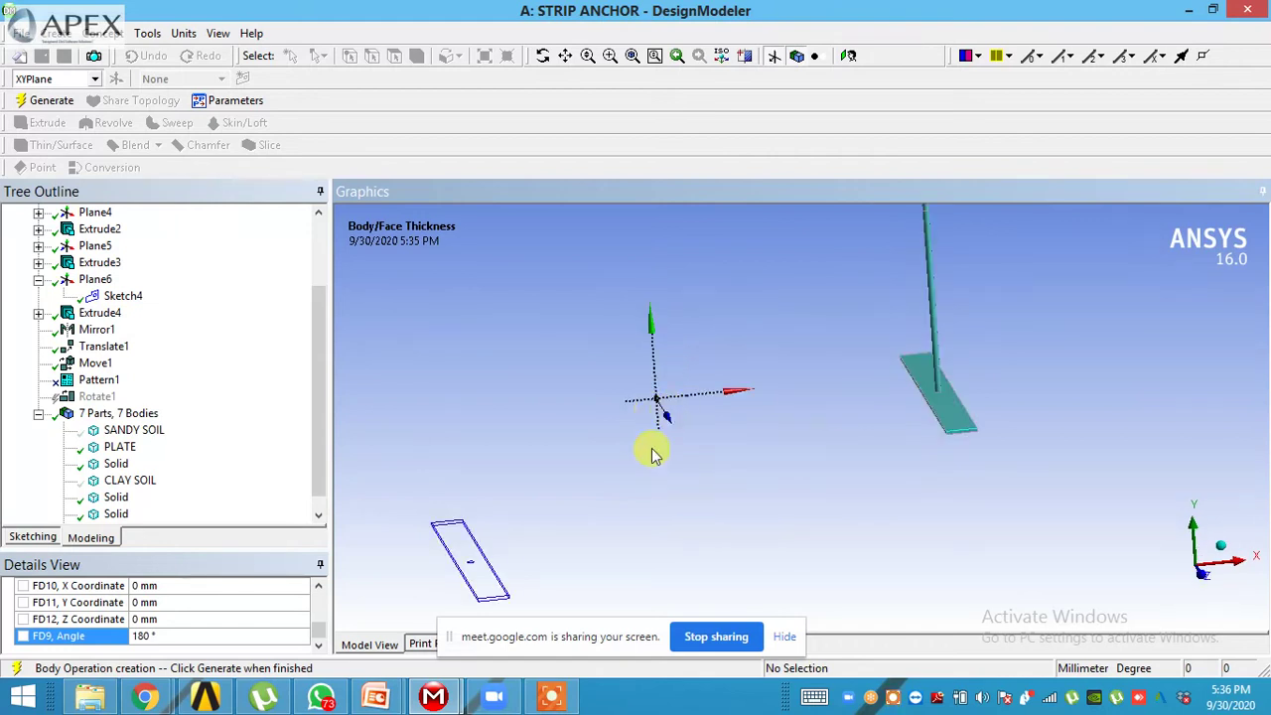
pyautogui.click(50, 101)
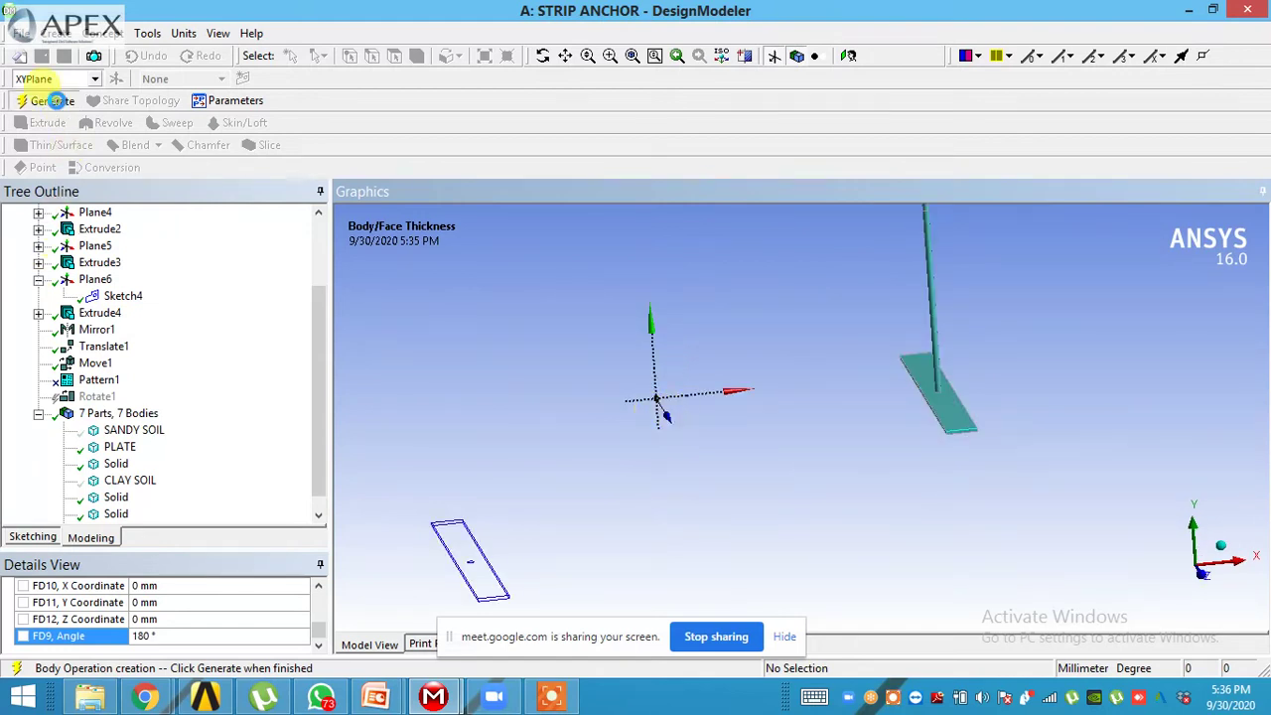
pyautogui.moveTo(653, 504); pyautogui.dragTo(647, 473, button='middle')
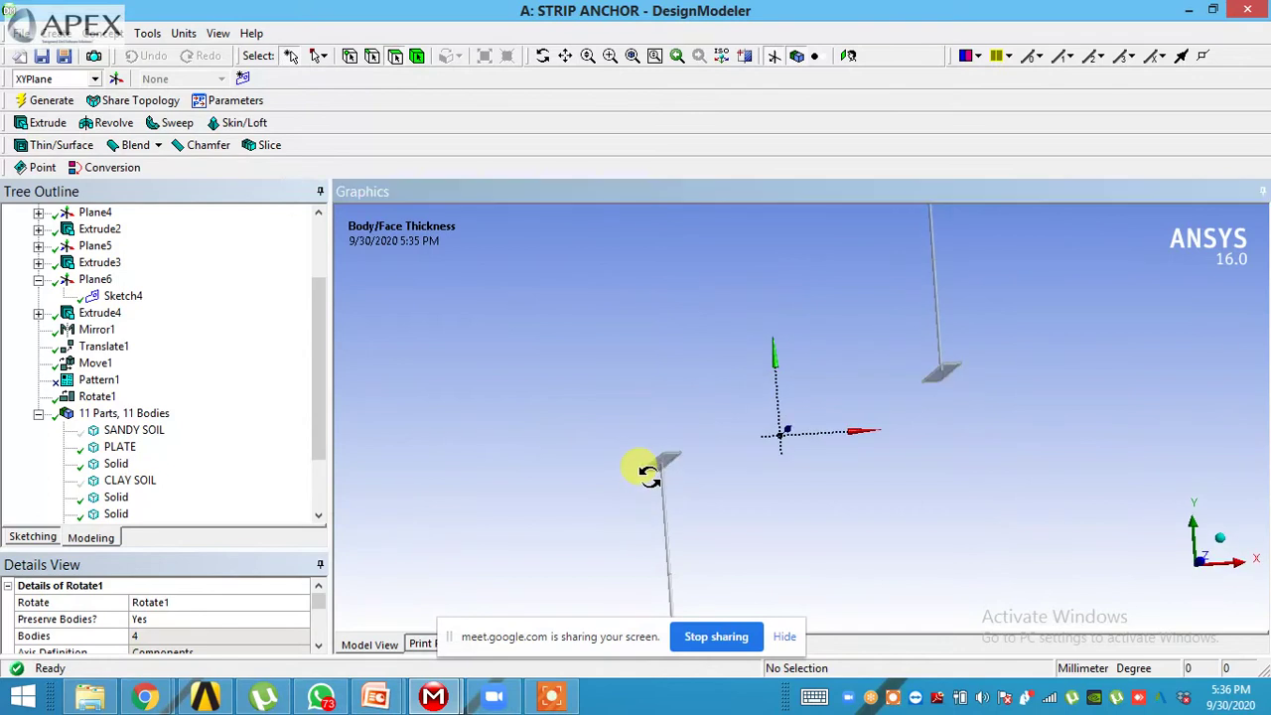
pyautogui.click(318, 646)
pyautogui.moveTo(803, 488); pyautogui.dragTo(837, 417, button='middle')
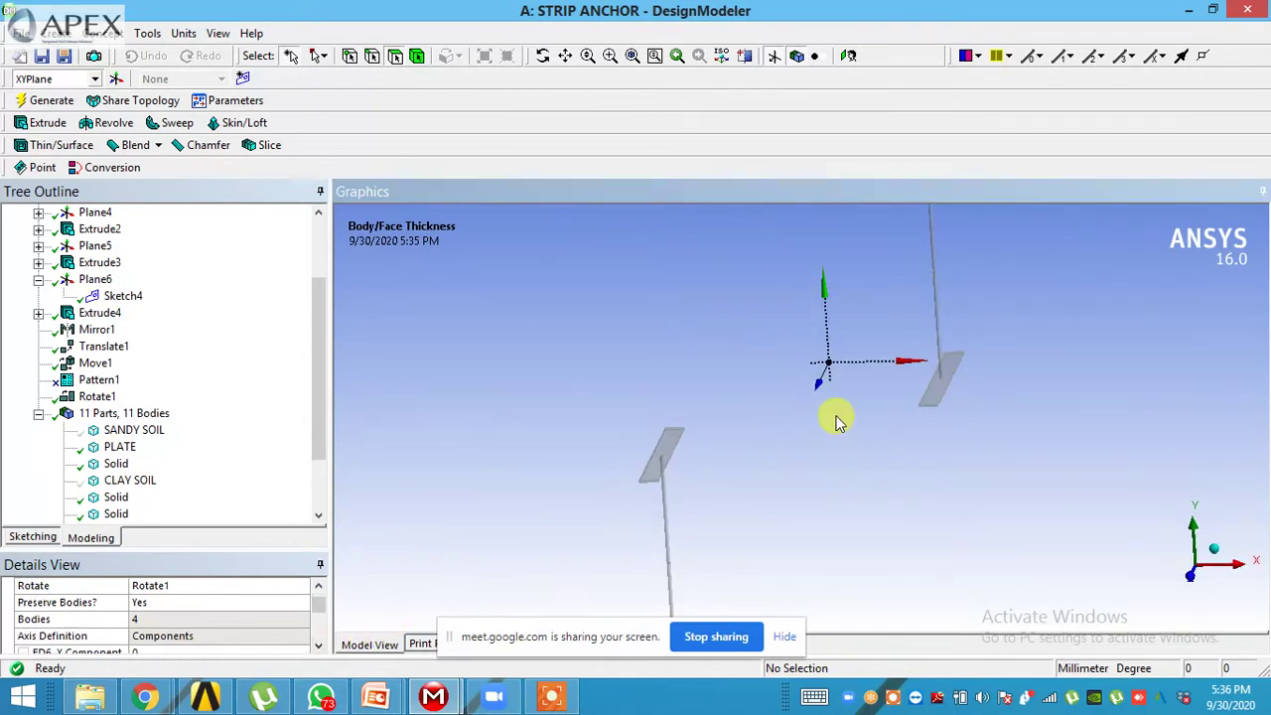
pyautogui.click(1190, 581)
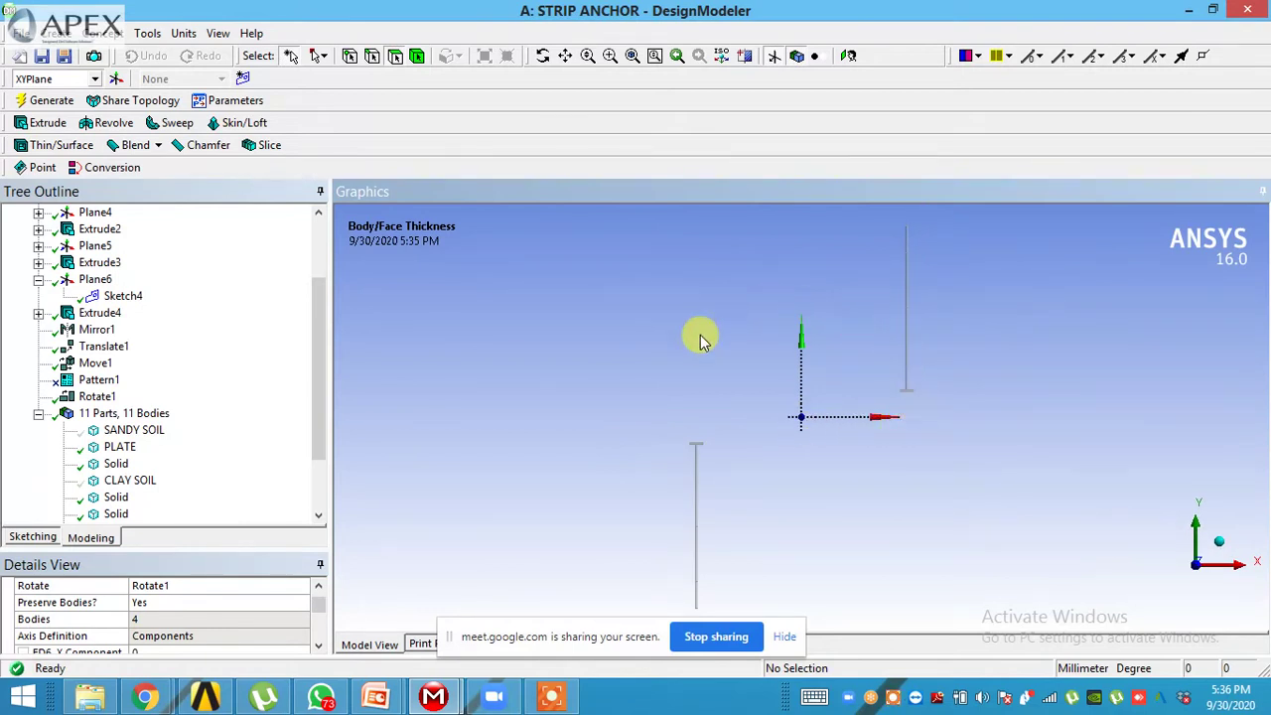
pyautogui.scroll(5, 921, 403)
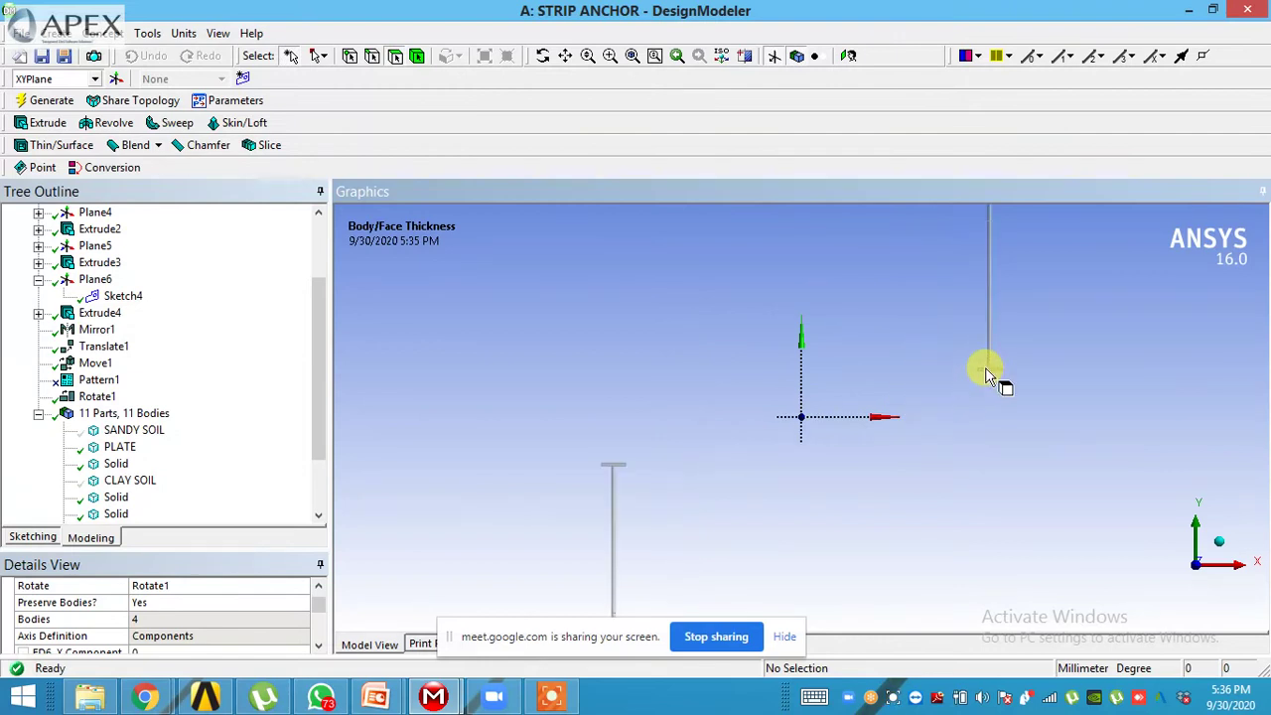
pyautogui.moveTo(987, 376); pyautogui.dragTo(927, 408)
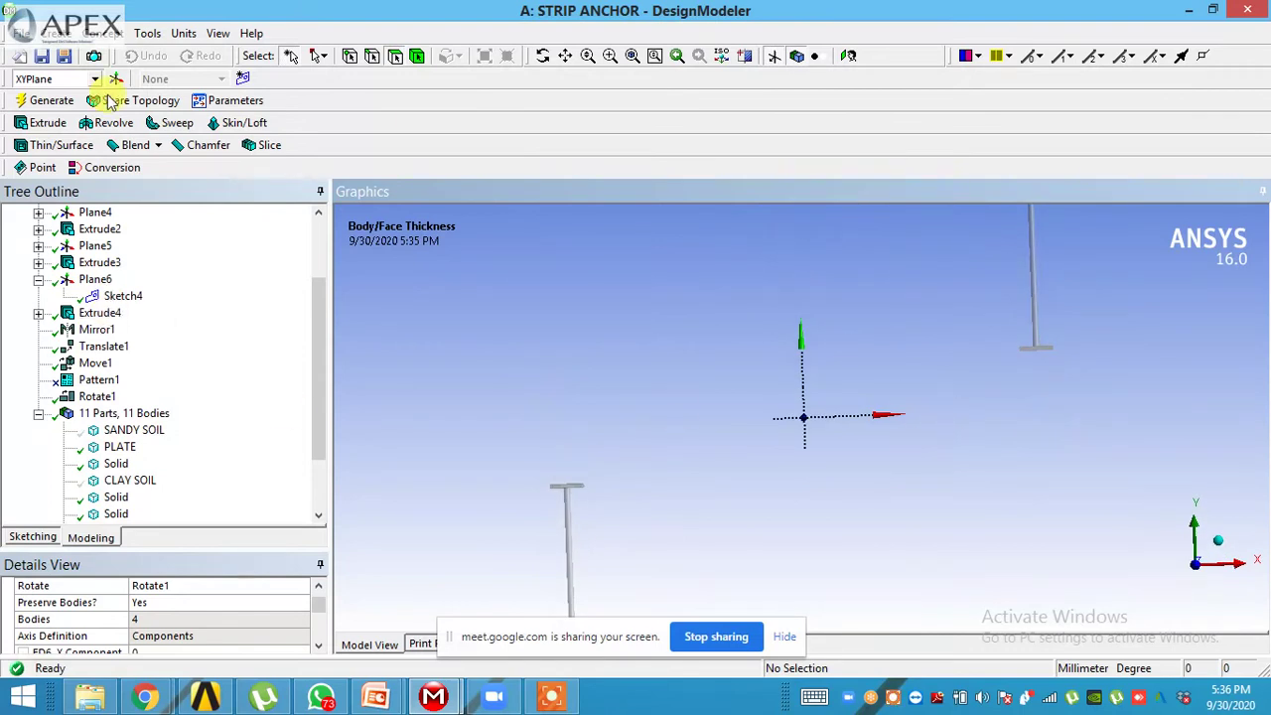
# - Start Rotate2 and apply the anchor plate and its vertical rod as the bodies
pyautogui.click(99, 33)
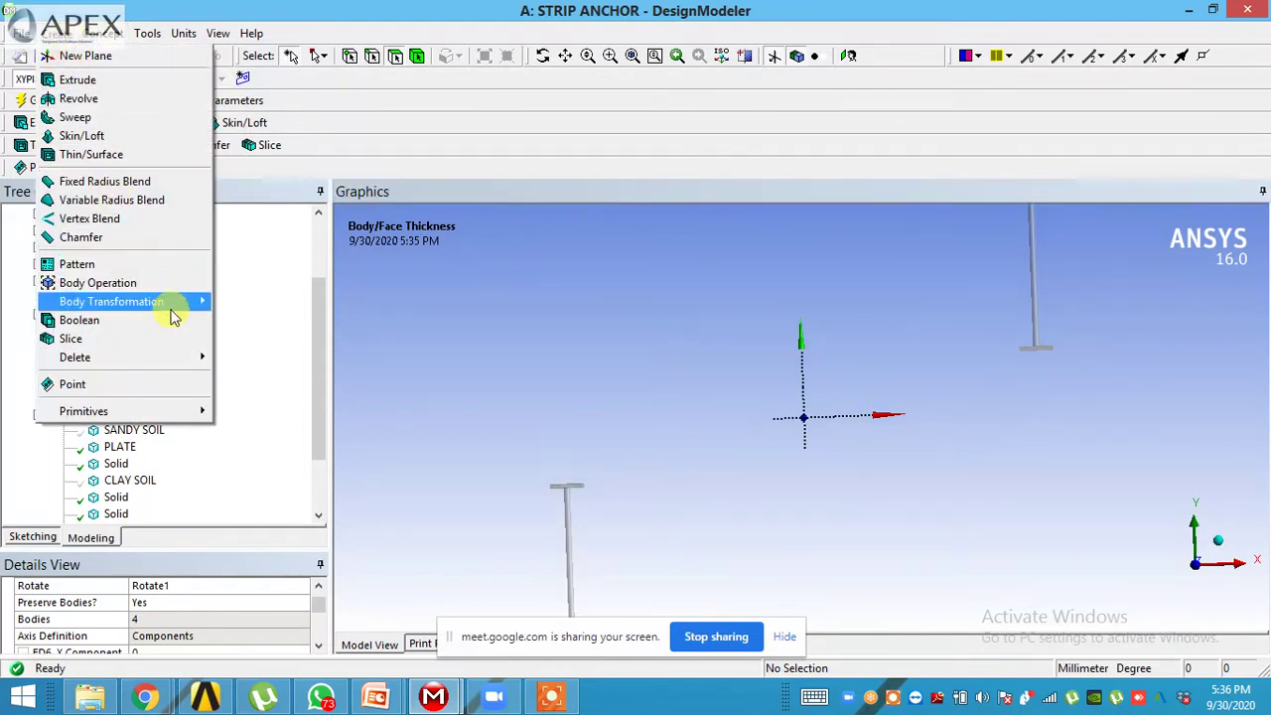
pyautogui.moveTo(189, 313)
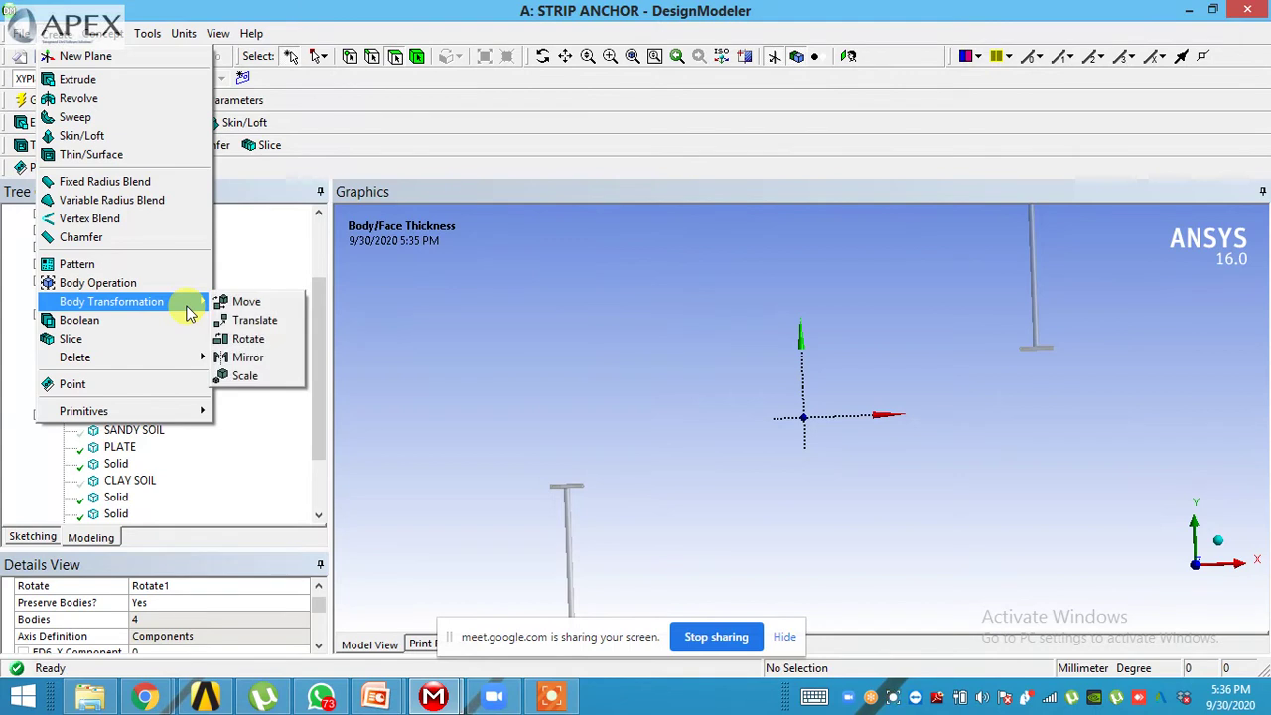
pyautogui.click(249, 339)
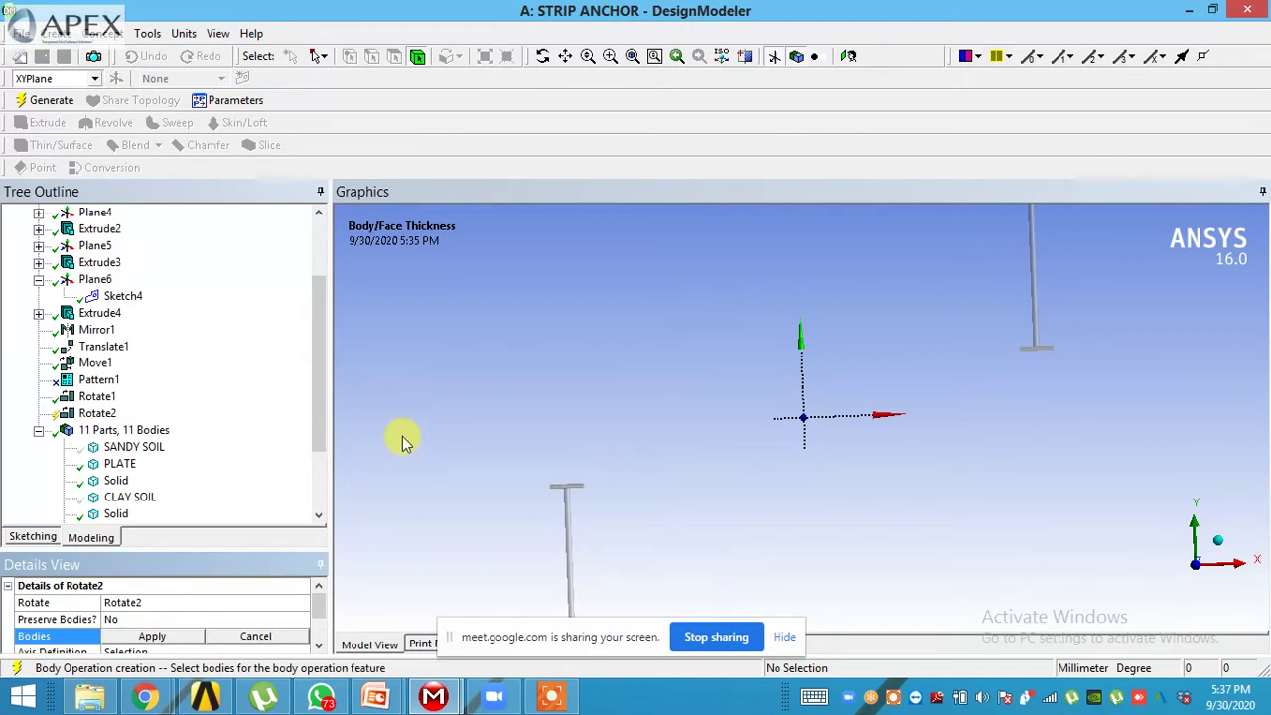
pyautogui.click(1036, 347)
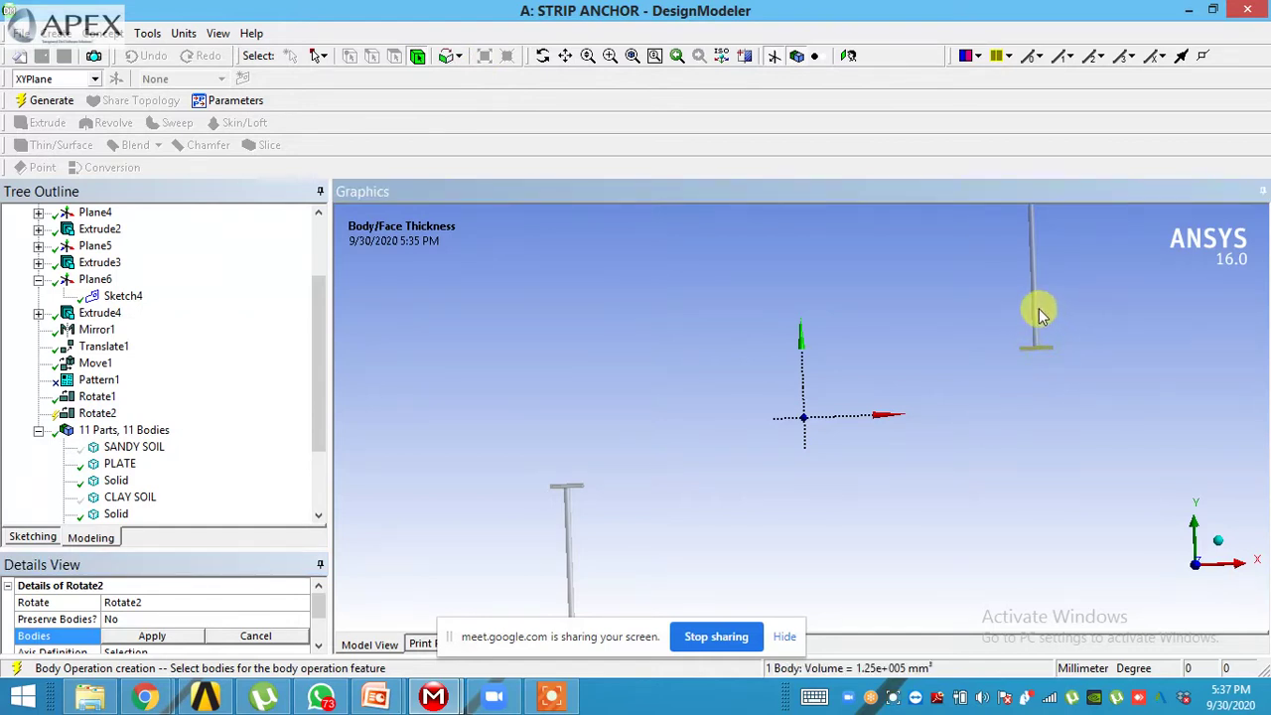
pyautogui.keyDown('ctrl'); pyautogui.click(1034, 303); pyautogui.keyUp('ctrl')
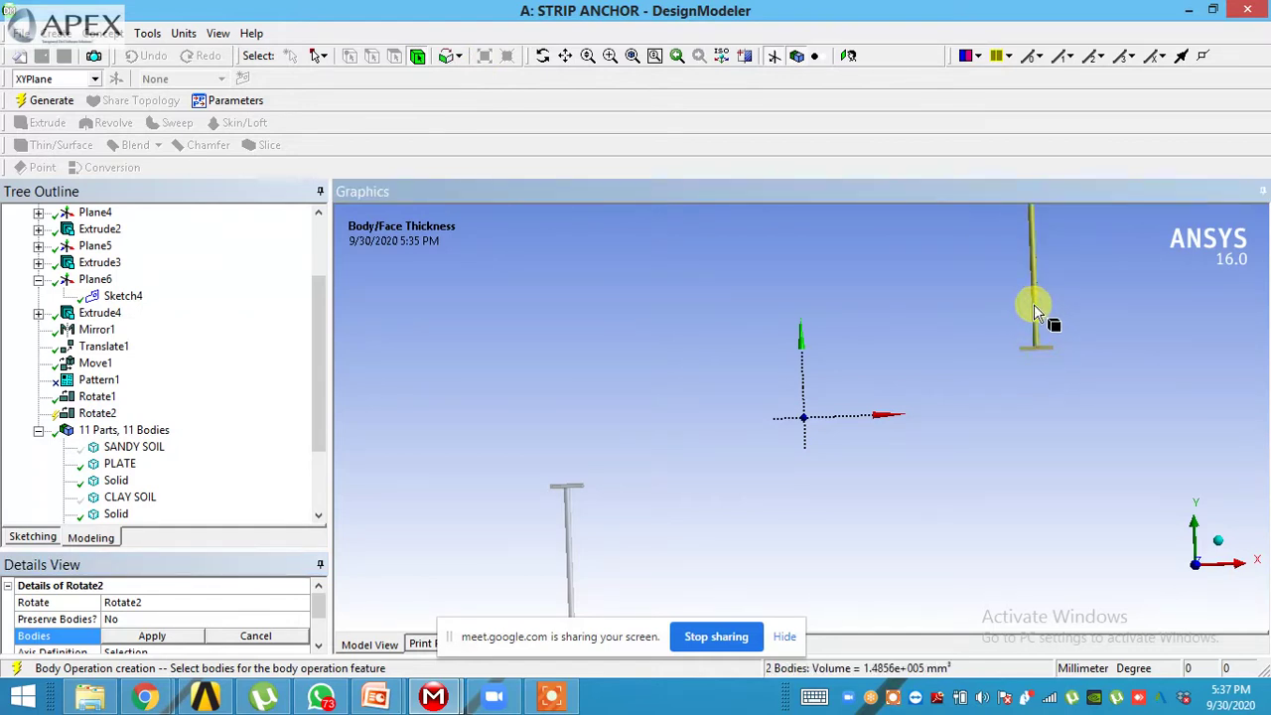
pyautogui.click(130, 639)
pyautogui.click(319, 651)
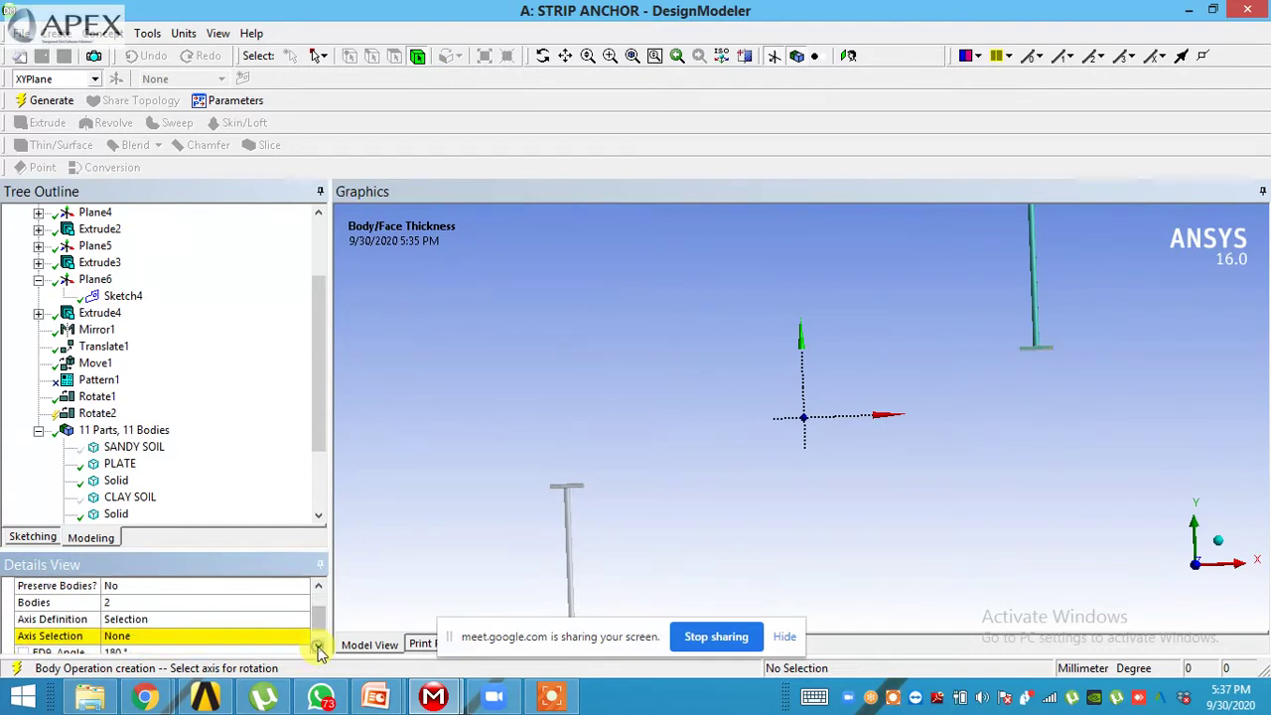
# - Set Rotate2's Preserve Bodies option to Yes
pyautogui.click(284, 587)
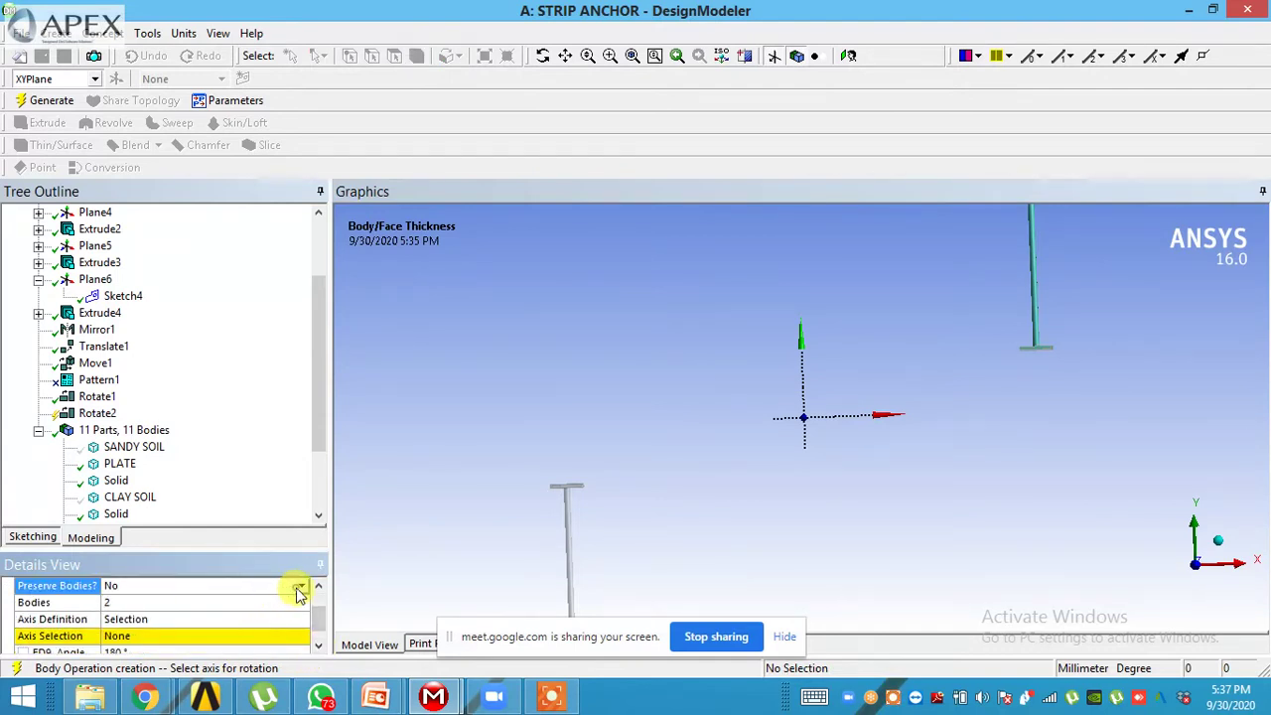
pyautogui.click(301, 586)
pyautogui.click(266, 613)
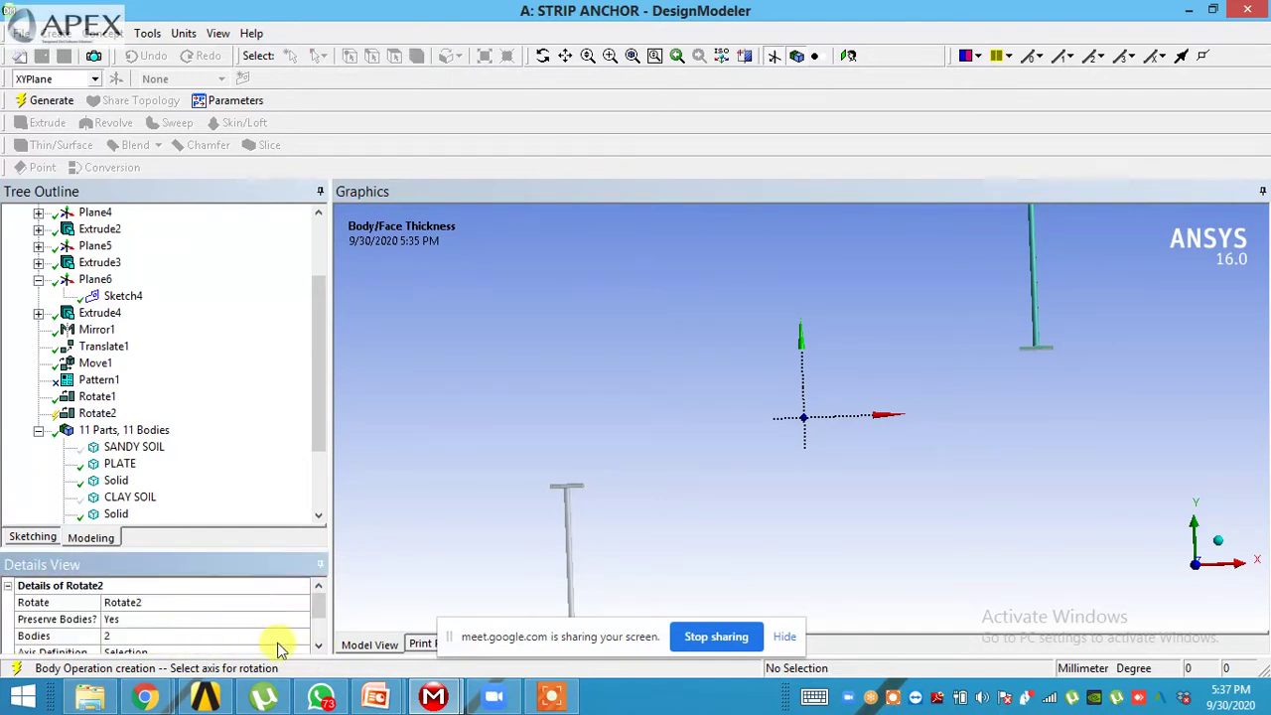
pyautogui.click(319, 651)
pyautogui.click(319, 649)
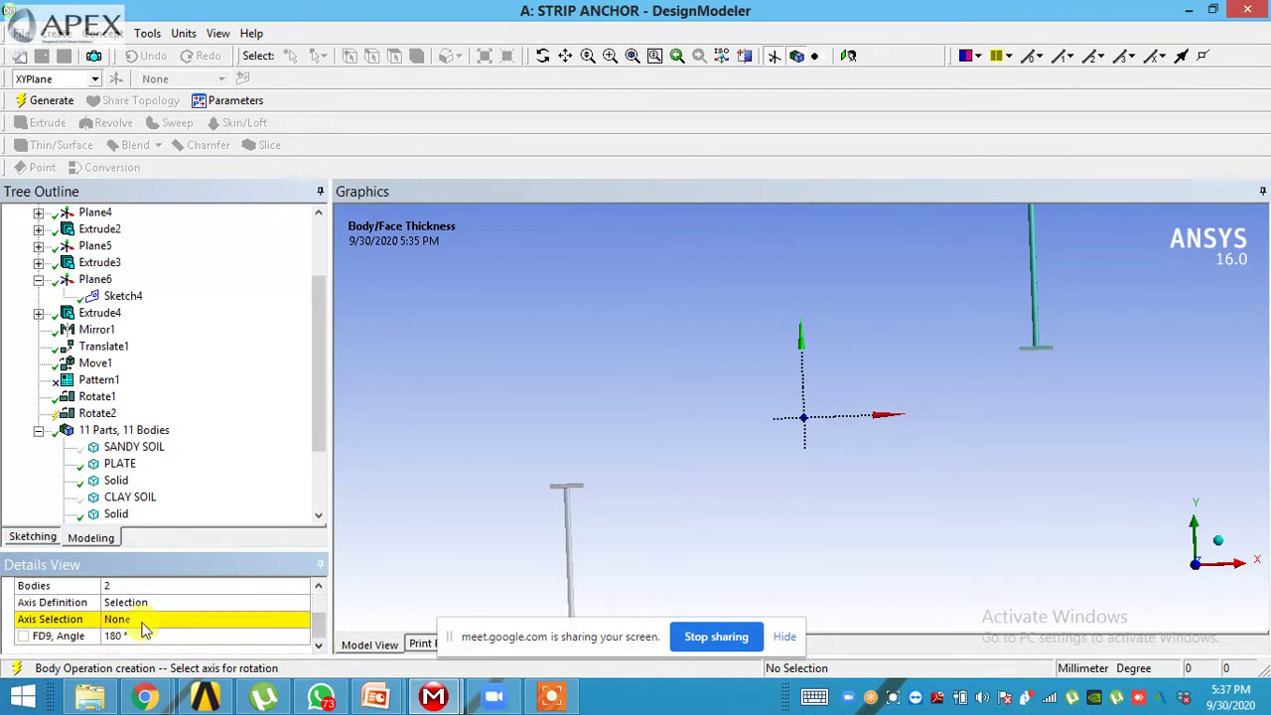
# - Use a plate edge as the axis and generate the 180° rotated copies
pyautogui.click(144, 628)
pyautogui.moveTo(761, 548); pyautogui.dragTo(942, 549, button='middle')
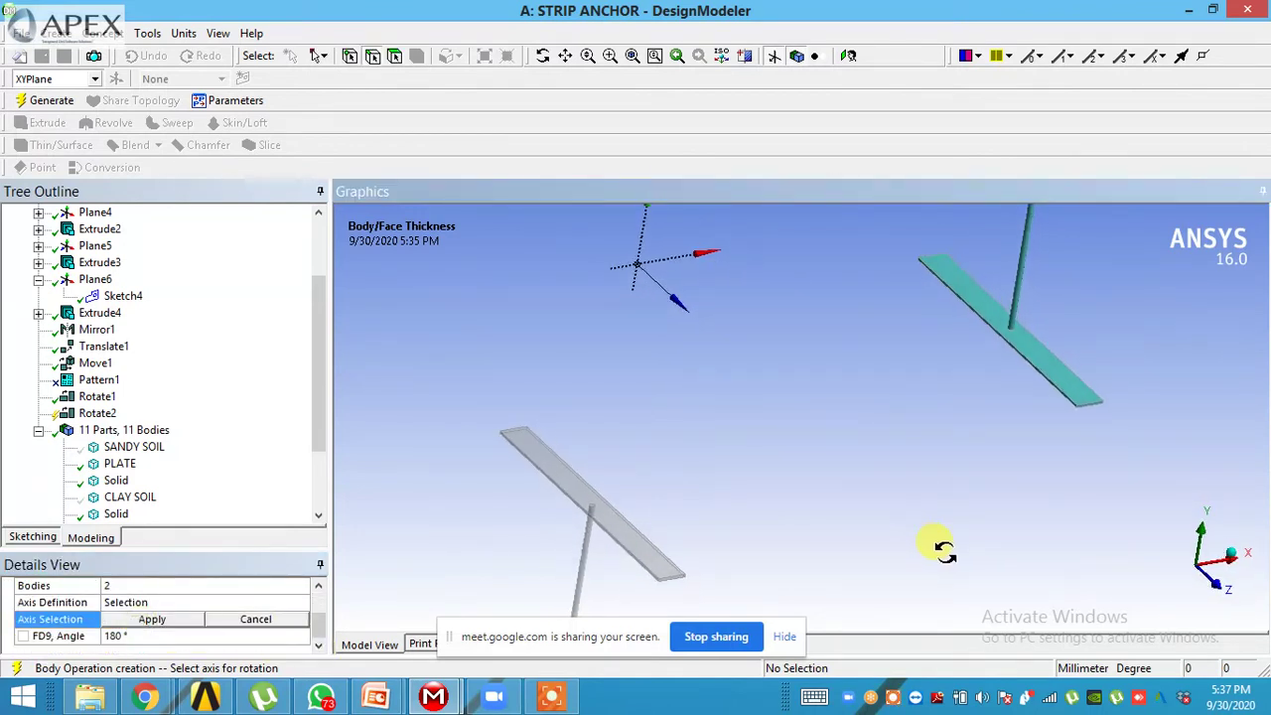
pyautogui.click(1024, 358)
pyautogui.moveTo(990, 397); pyautogui.dragTo(908, 368, button='middle')
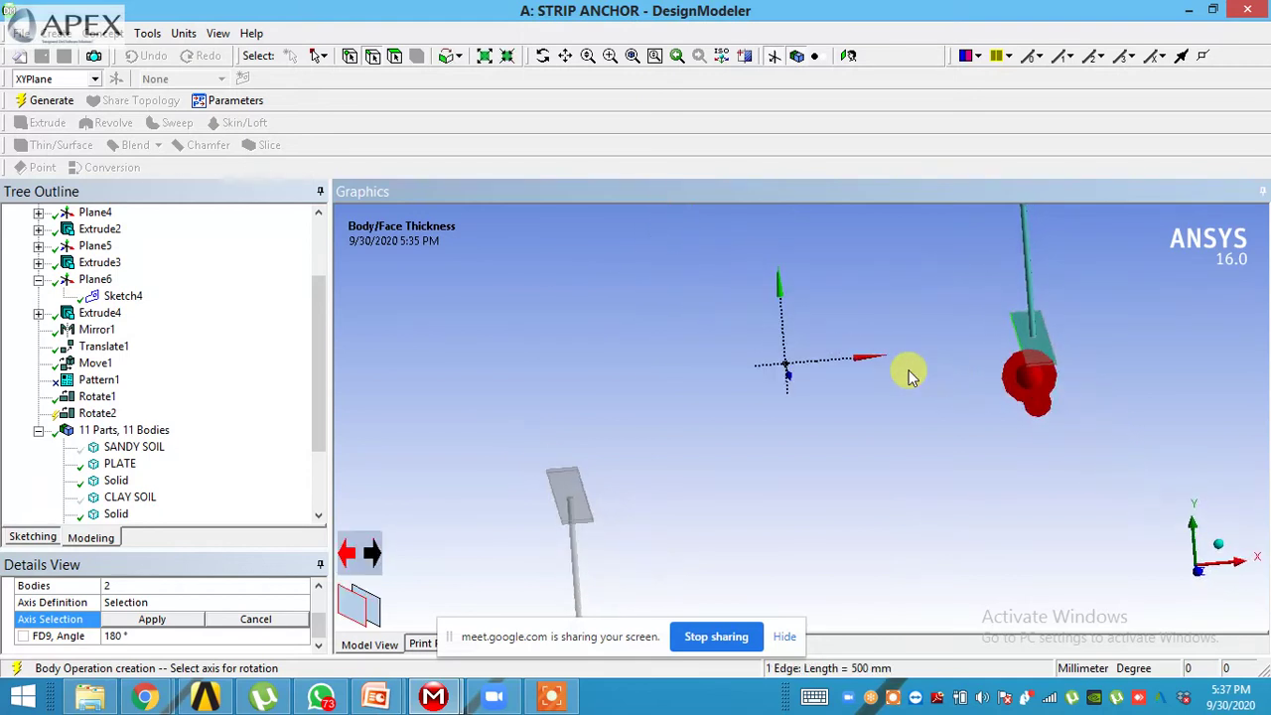
pyautogui.click(154, 618)
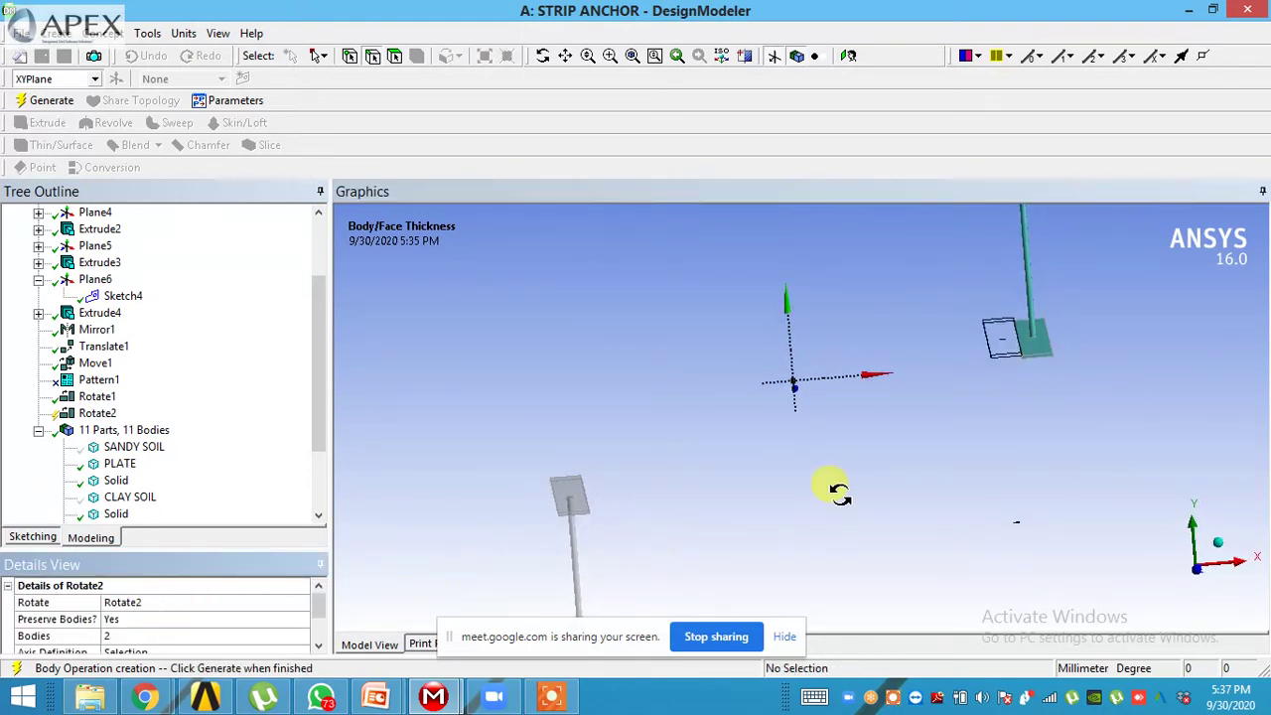
pyautogui.click(317, 647)
pyautogui.click(318, 653)
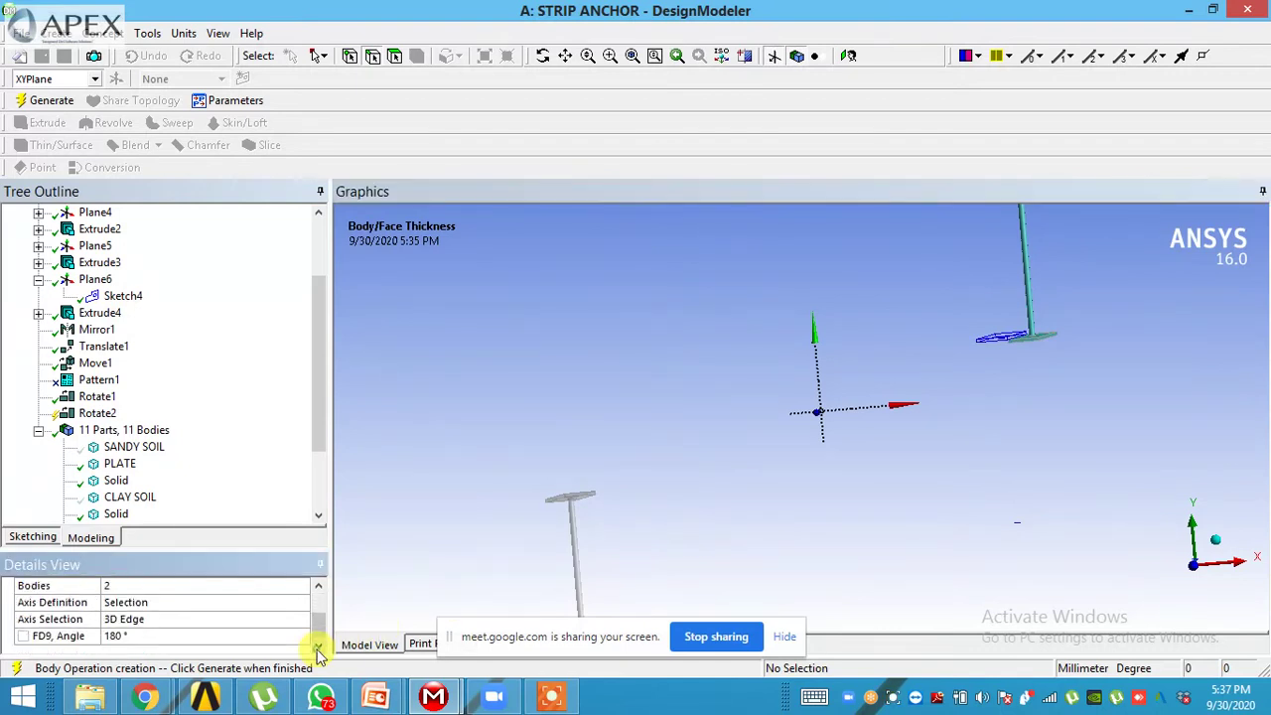
pyautogui.click(52, 101)
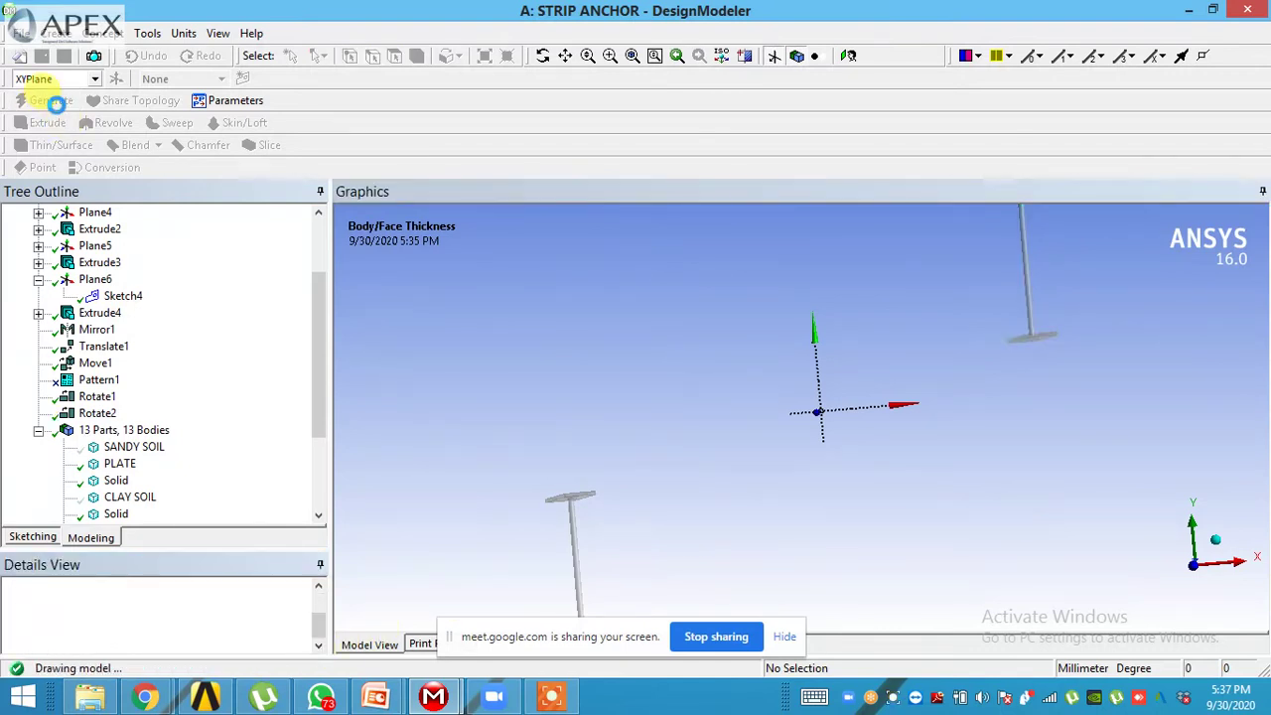
pyautogui.moveTo(822, 368); pyautogui.dragTo(1097, 408, button='middle')
pyautogui.moveTo(1152, 288); pyautogui.dragTo(1199, 581, button='middle')
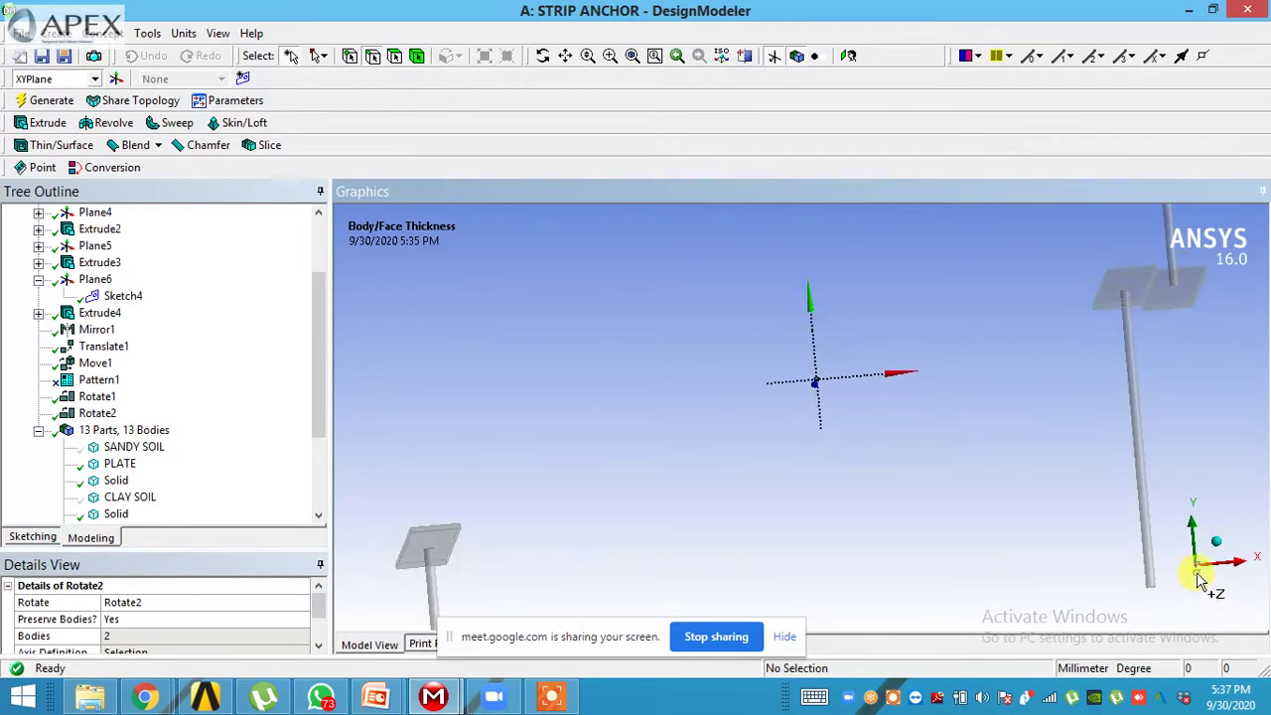
pyautogui.click(1198, 574)
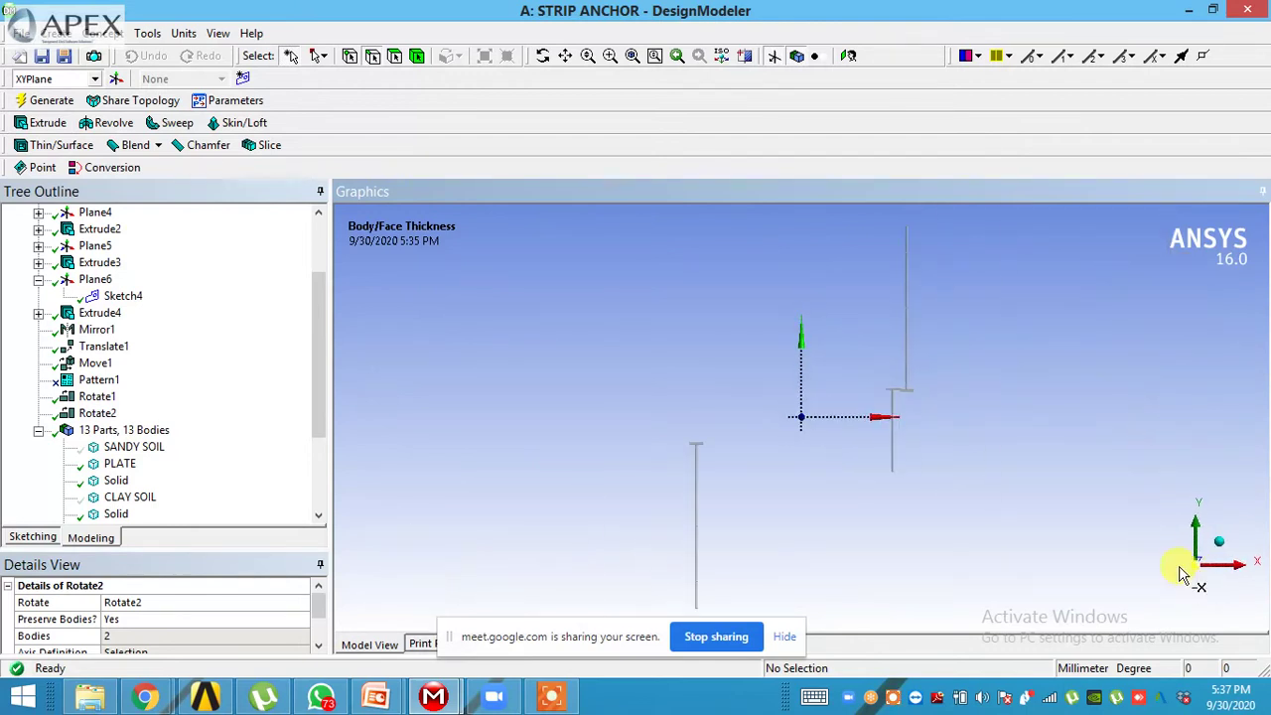
pyautogui.click(609, 57)
pyautogui.moveTo(944, 405); pyautogui.dragTo(960, 425, button='middle')
pyautogui.click(72, 413)
pyautogui.rightClick(78, 413)
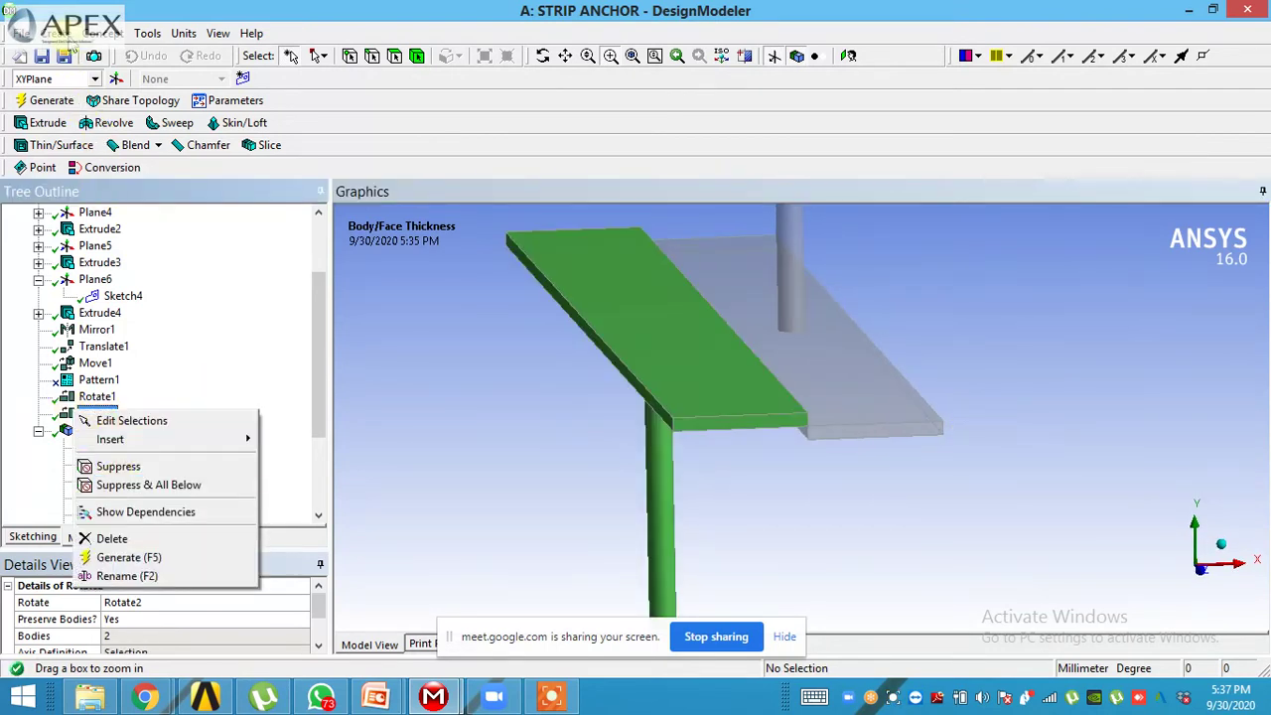
pyautogui.click(63, 36)
pyautogui.moveTo(159, 302)
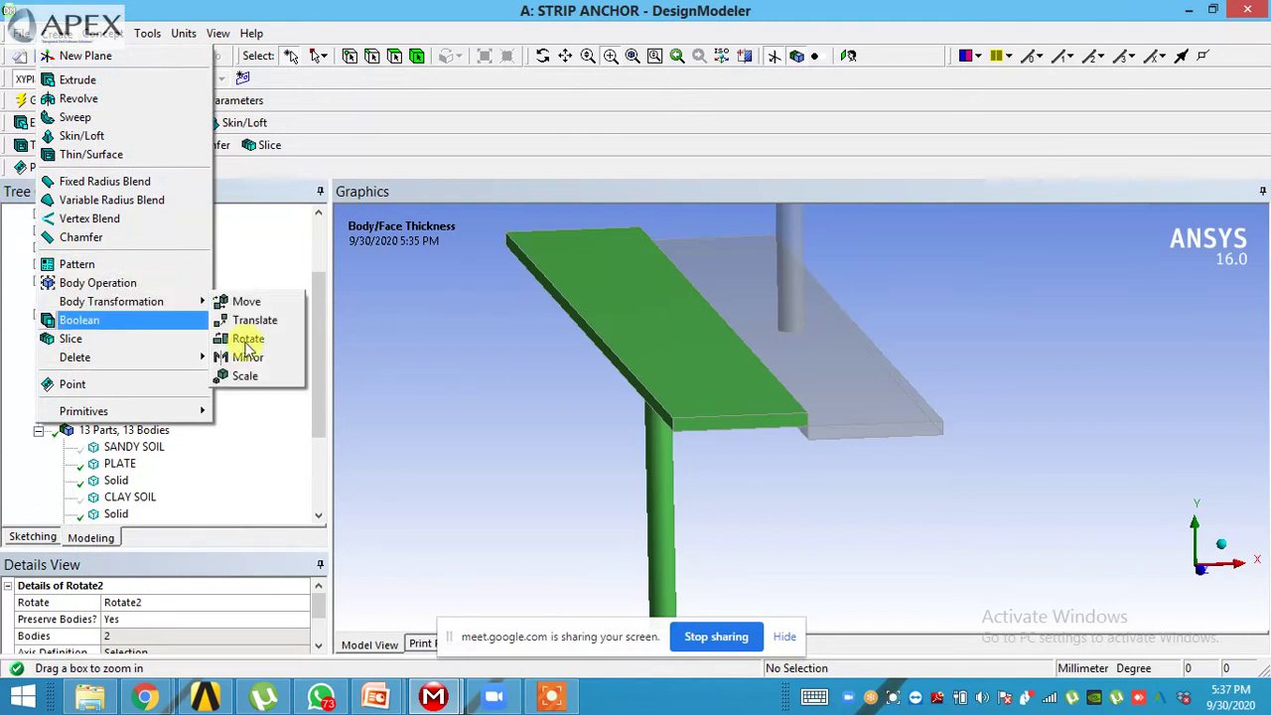
pyautogui.click(251, 384)
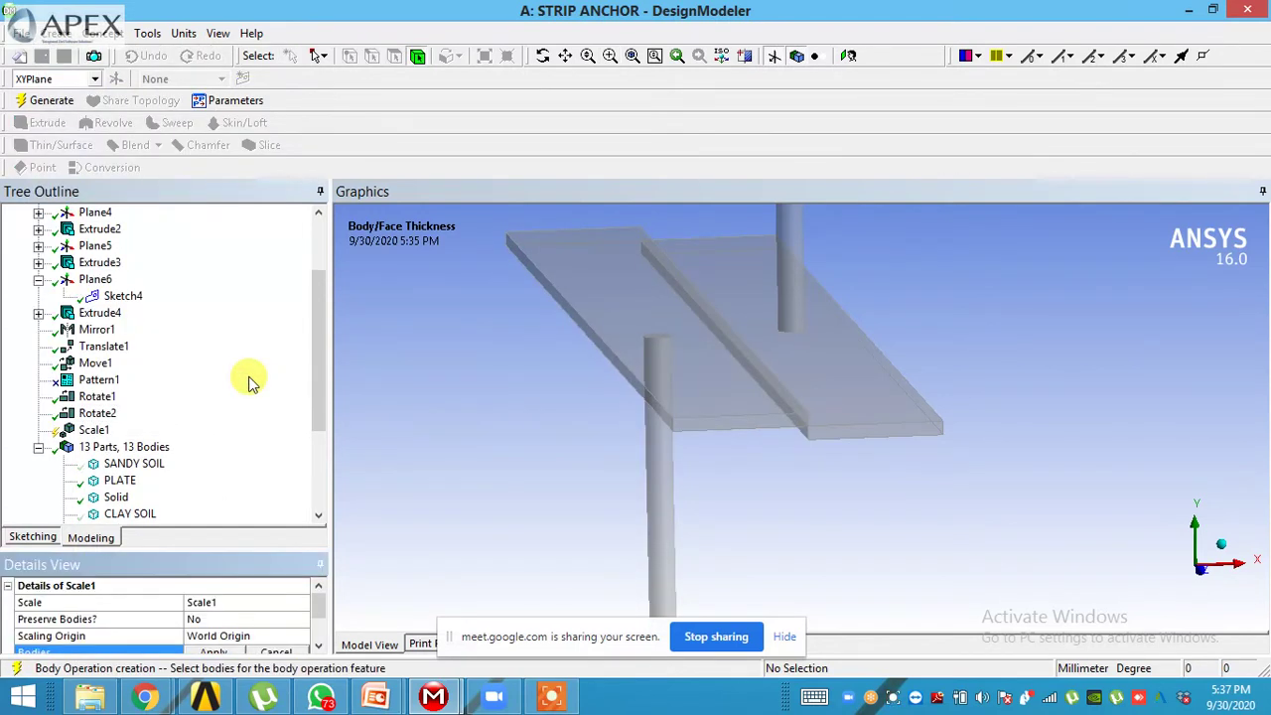
pyautogui.moveTo(747, 515)
pyautogui.mouseDown(button='middle')
pyautogui.moveTo(715, 487)
pyautogui.moveTo(724, 483)
pyautogui.moveTo(743, 491)
pyautogui.moveTo(729, 502)
pyautogui.mouseUp(button='middle')
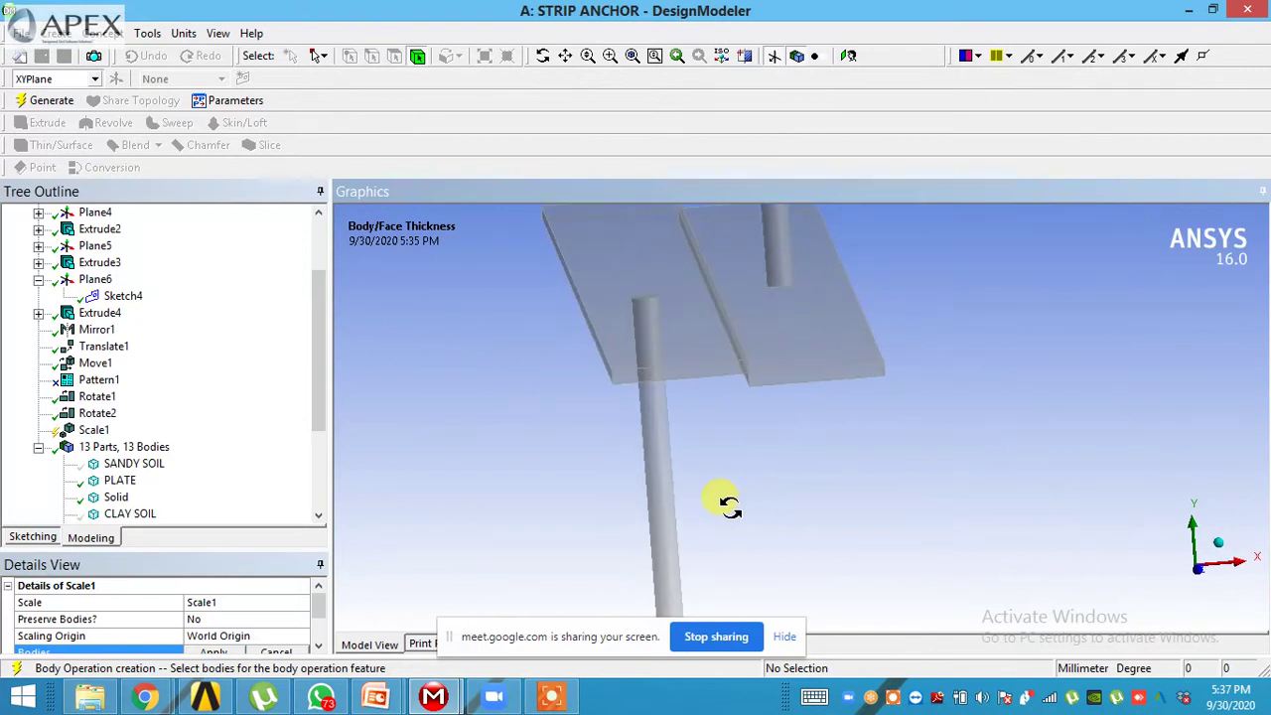
pyautogui.click(320, 622)
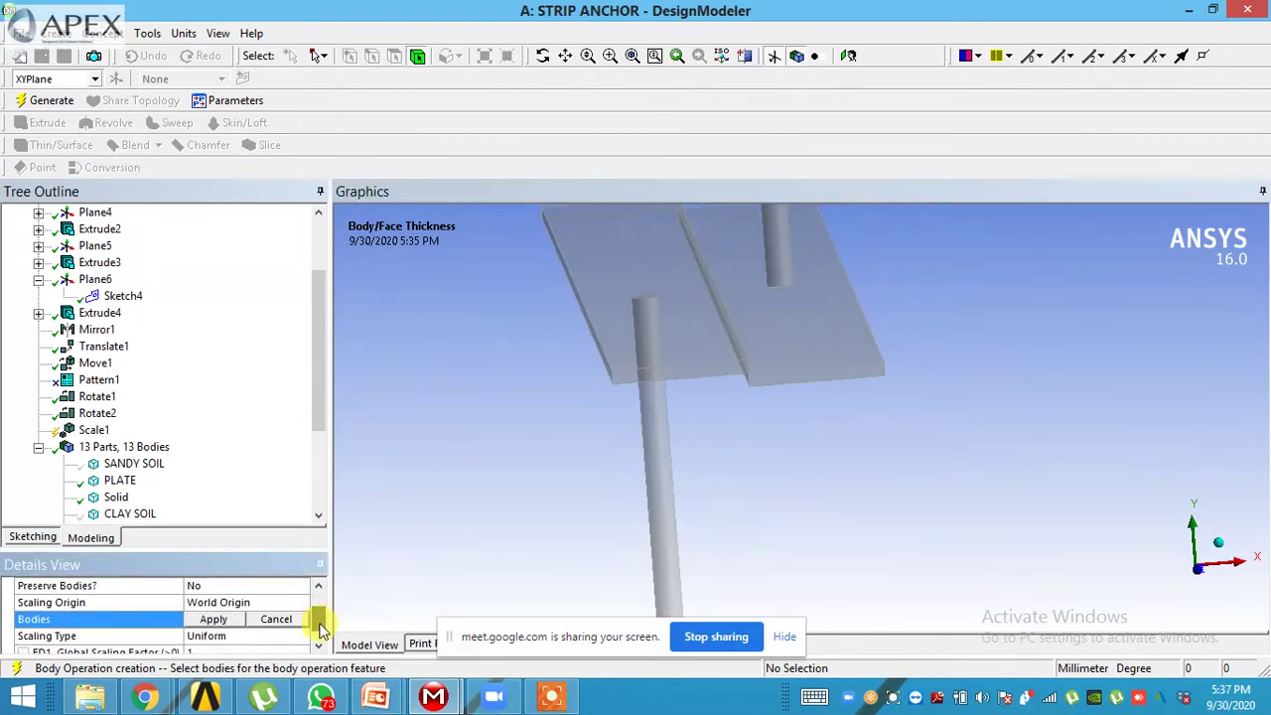
pyautogui.moveTo(321, 627); pyautogui.dragTo(321, 635)
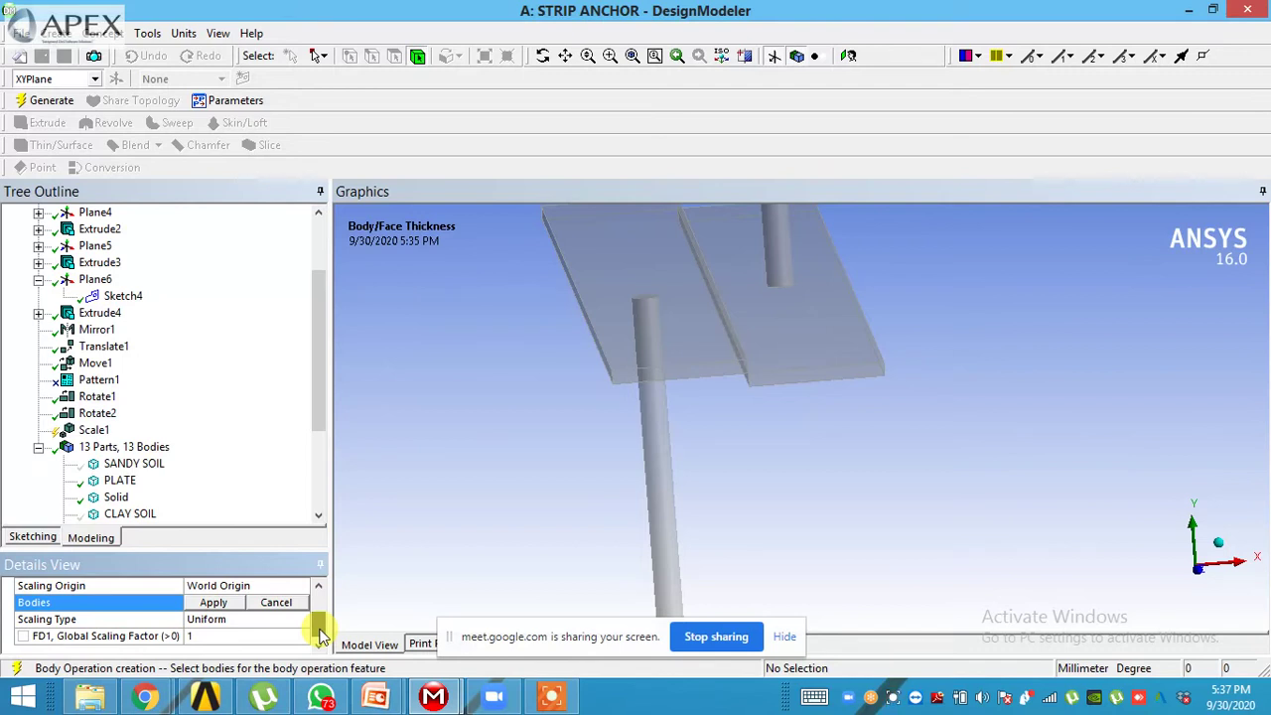
pyautogui.moveTo(321, 635); pyautogui.dragTo(321, 625)
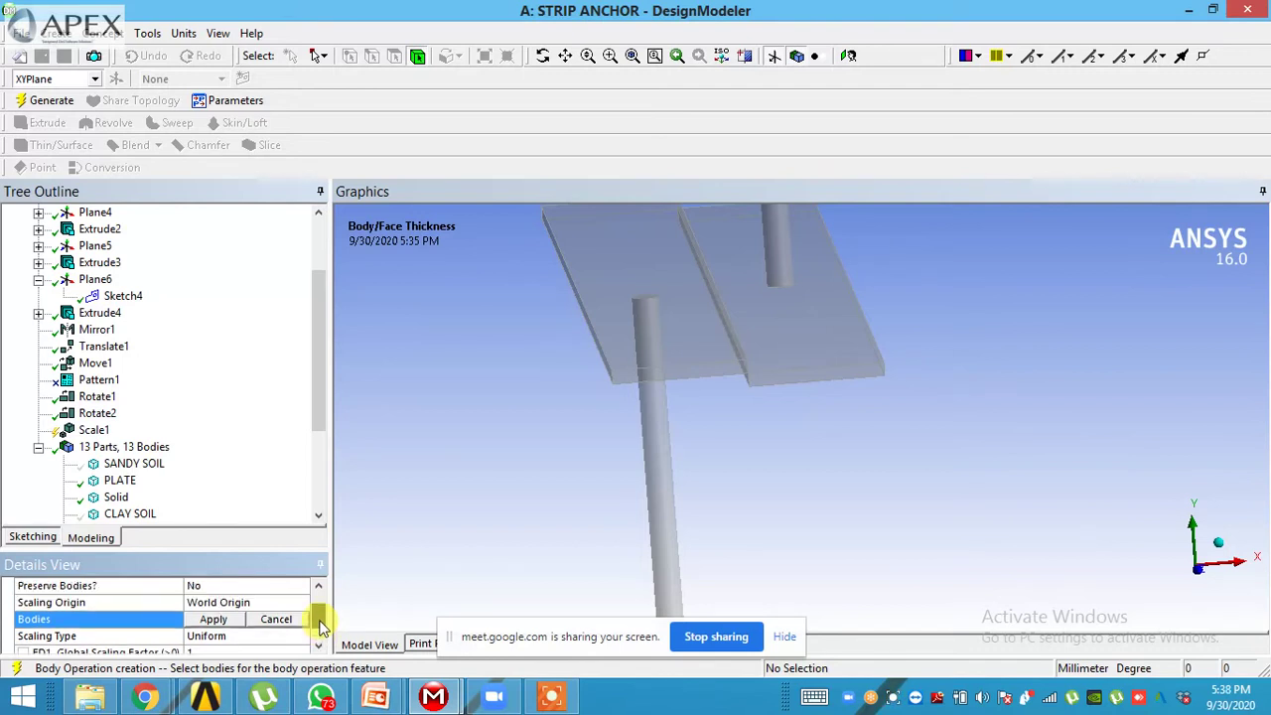
pyautogui.click(215, 619)
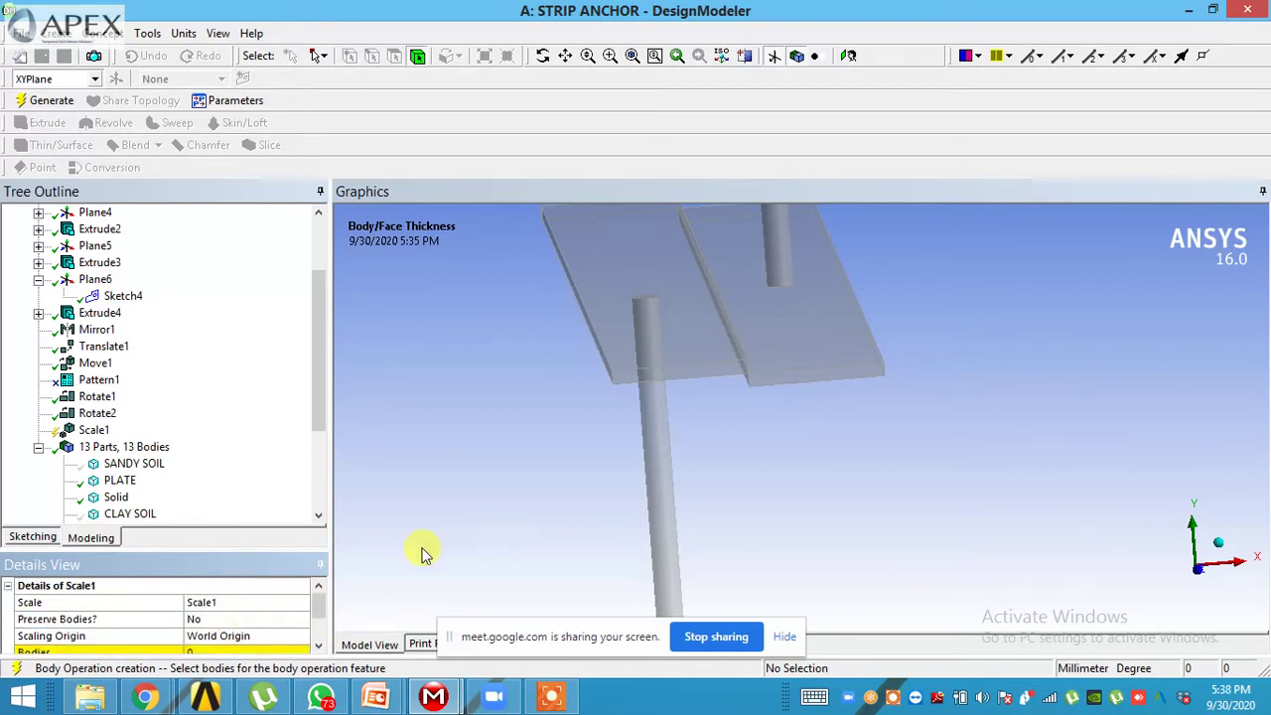
pyautogui.click(318, 645)
pyautogui.click(318, 645)
pyautogui.click(318, 646)
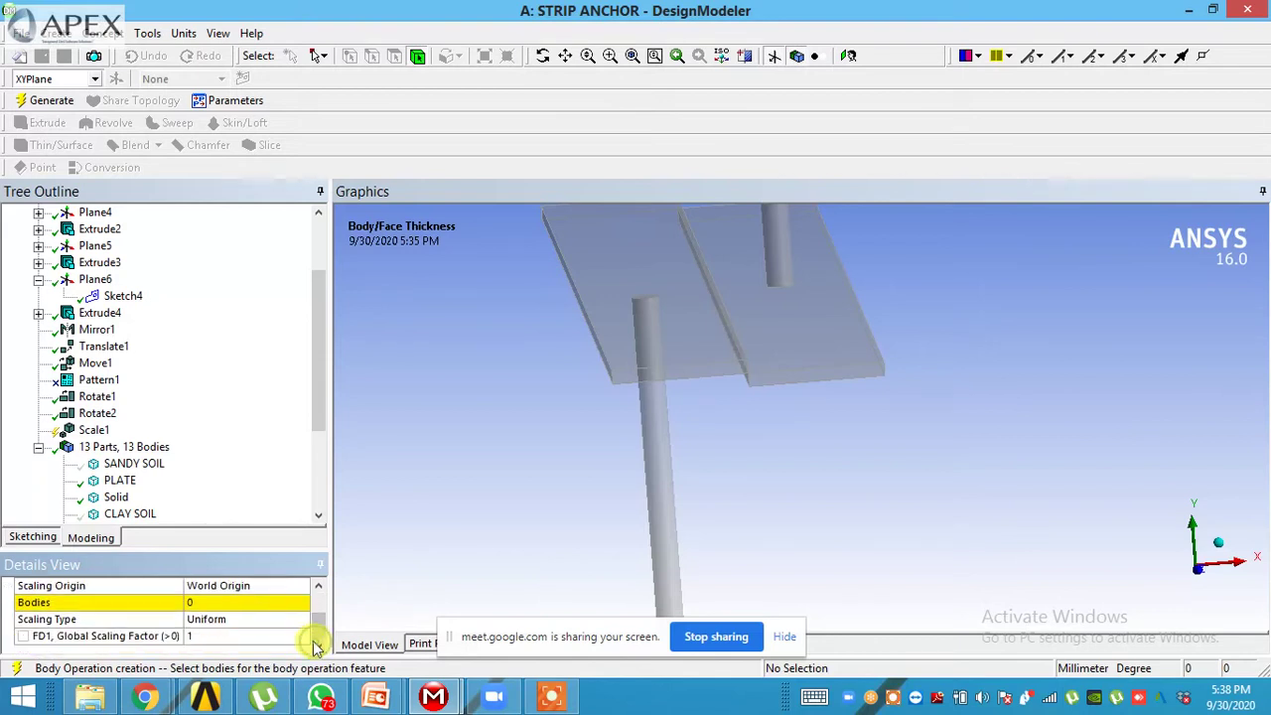
pyautogui.rightClick(94, 433)
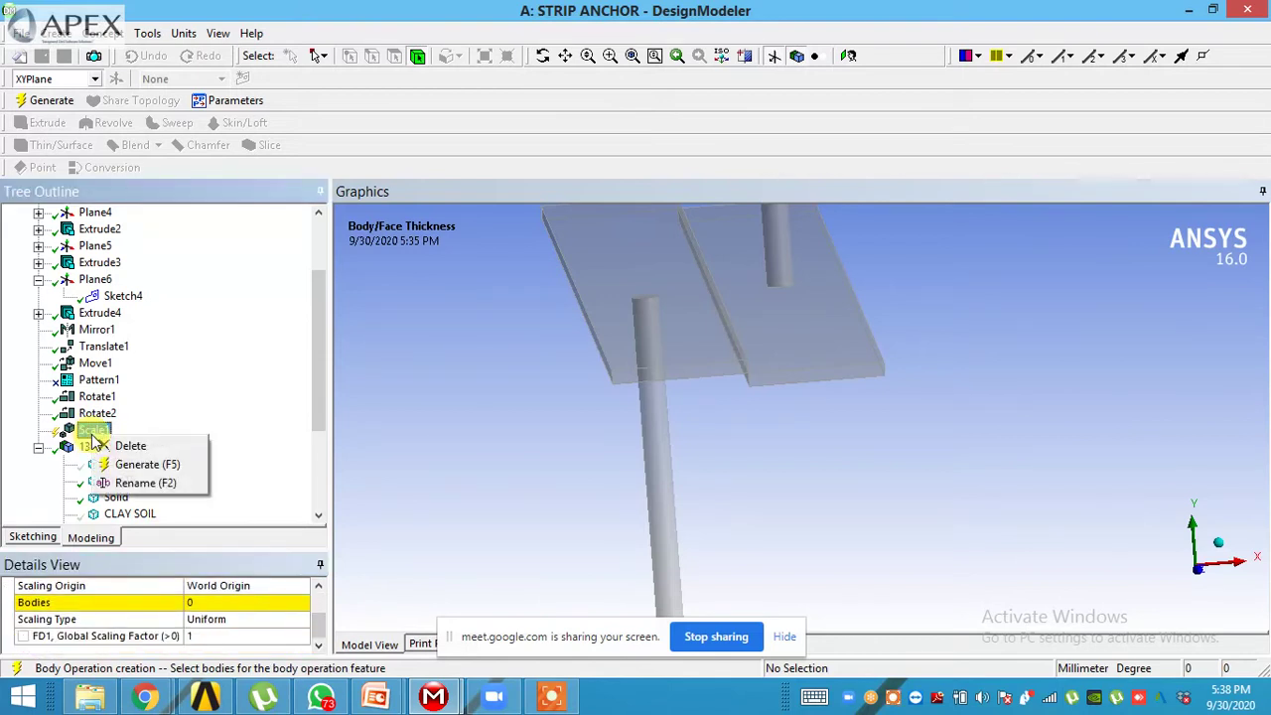
pyautogui.click(103, 445)
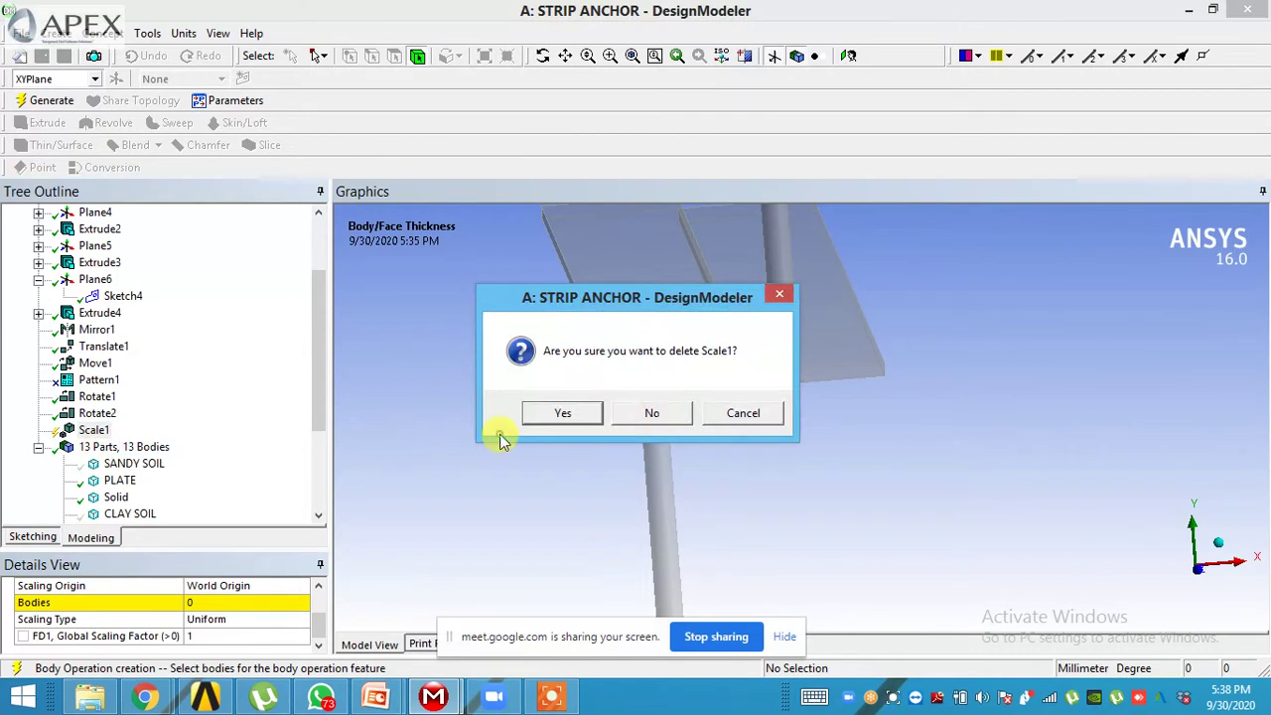
pyautogui.click(541, 413)
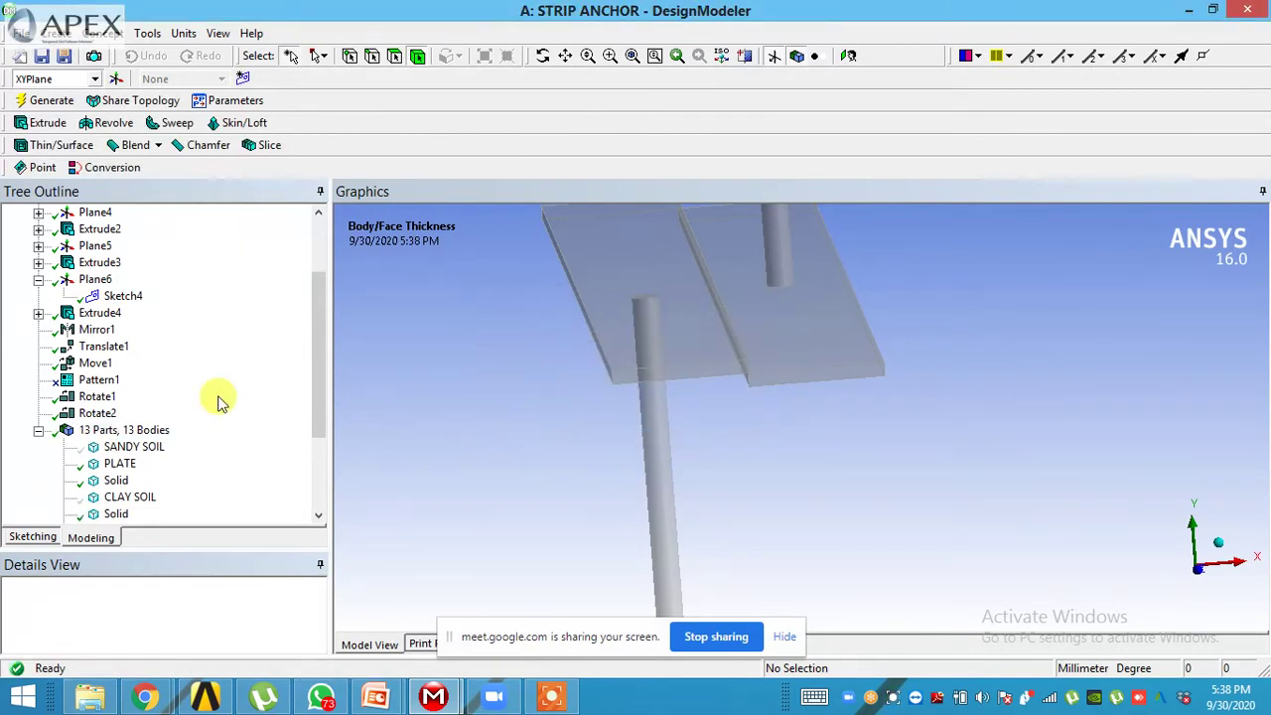
# - Show all bodies so the hidden soil blocks reappear around the anchors
pyautogui.click(58, 34)
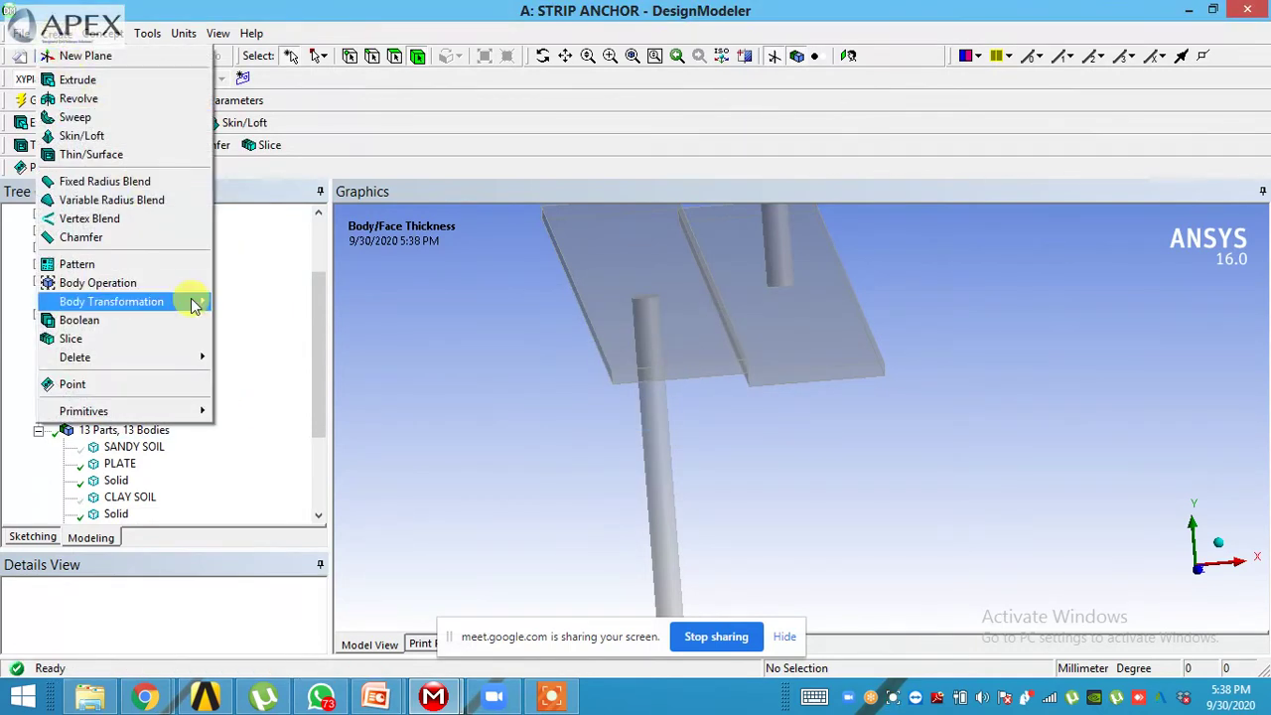
pyautogui.moveTo(193, 298)
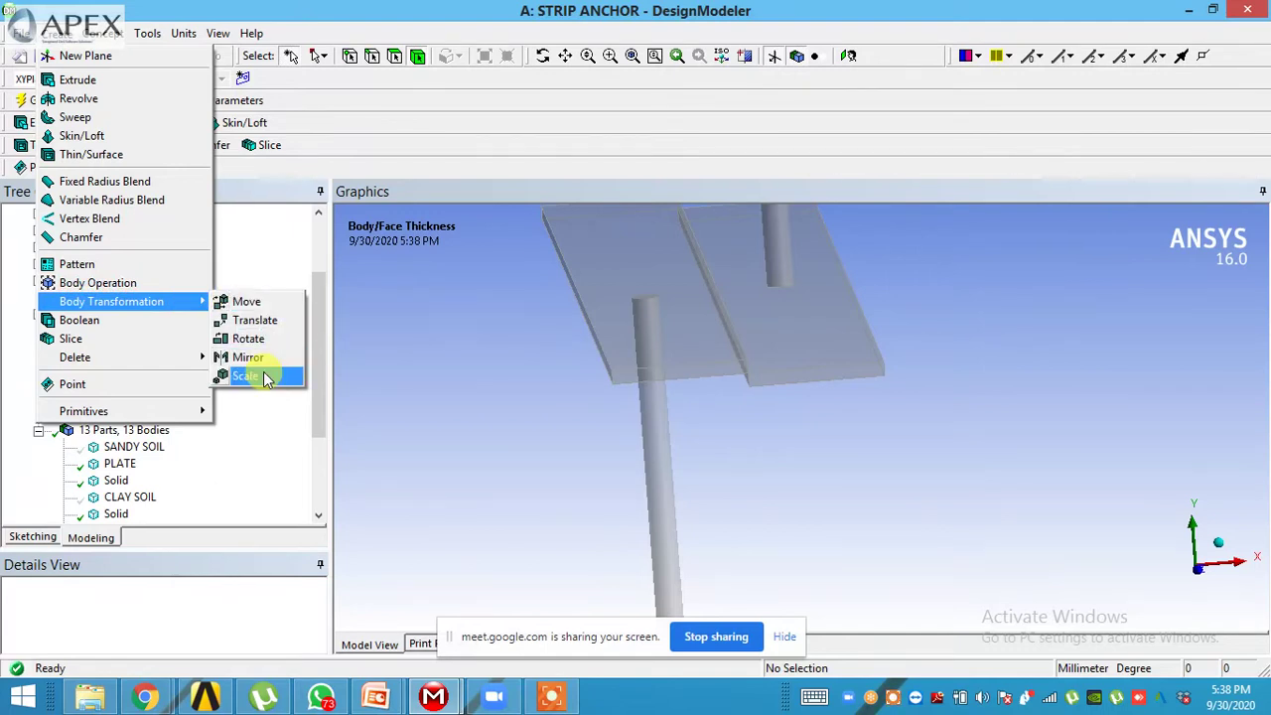
pyautogui.click(392, 323)
pyautogui.moveTo(702, 434); pyautogui.dragTo(664, 428, button='middle')
pyautogui.rightClick(678, 478)
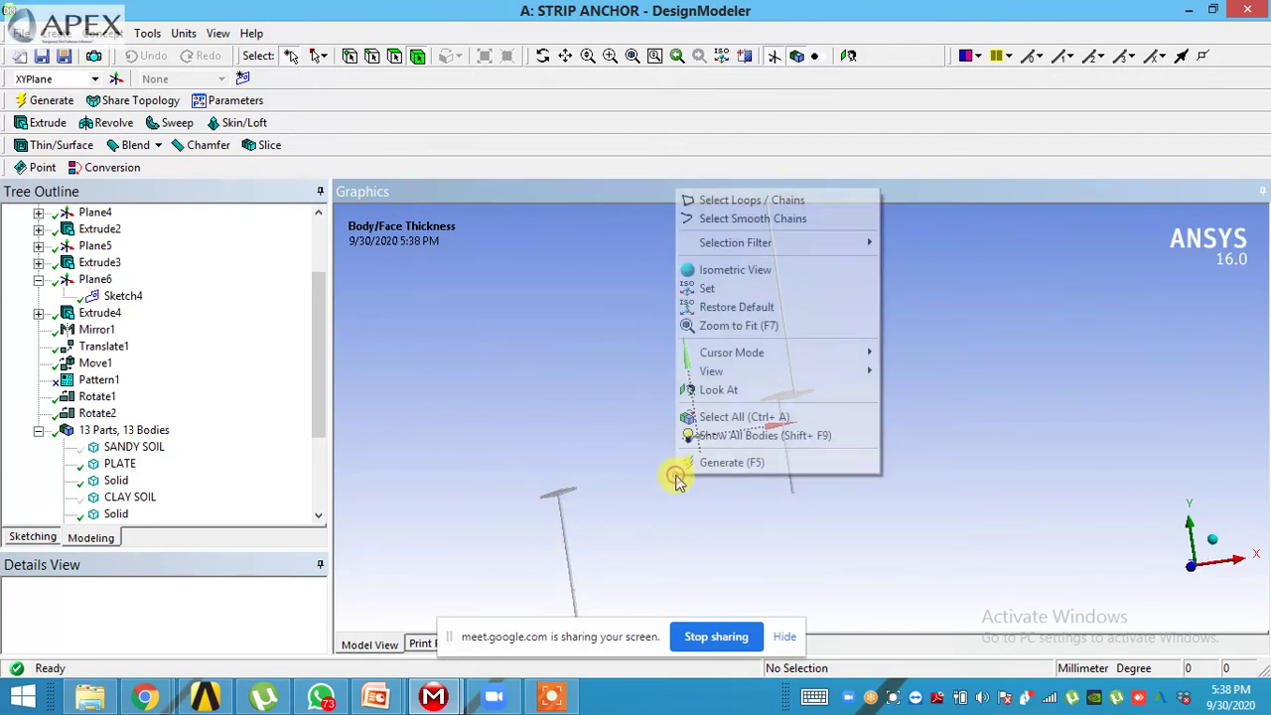
pyautogui.click(728, 436)
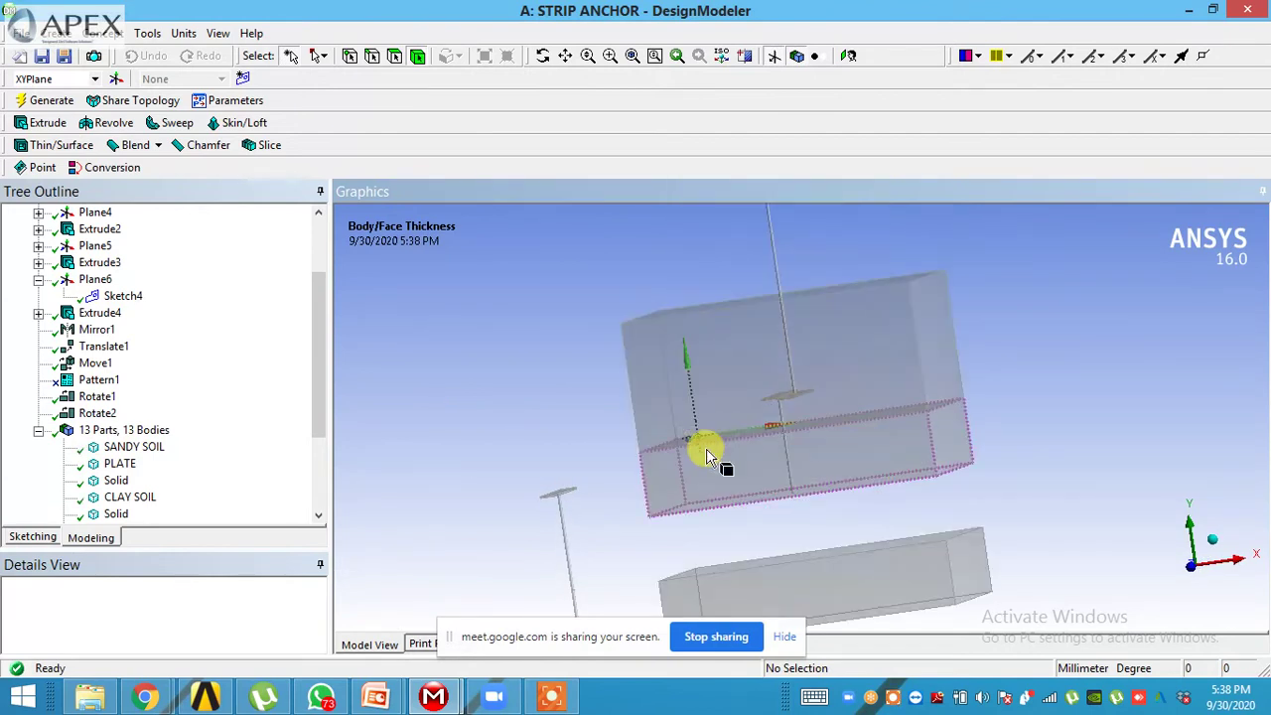
pyautogui.moveTo(704, 448); pyautogui.dragTo(752, 454, button='middle')
pyautogui.moveTo(321, 405); pyautogui.dragTo(326, 461)
# - Suppress the Move1, Translate1 and Mirror1 features in the Tree Outline
pyautogui.click(96, 264)
pyautogui.rightClick(99, 273)
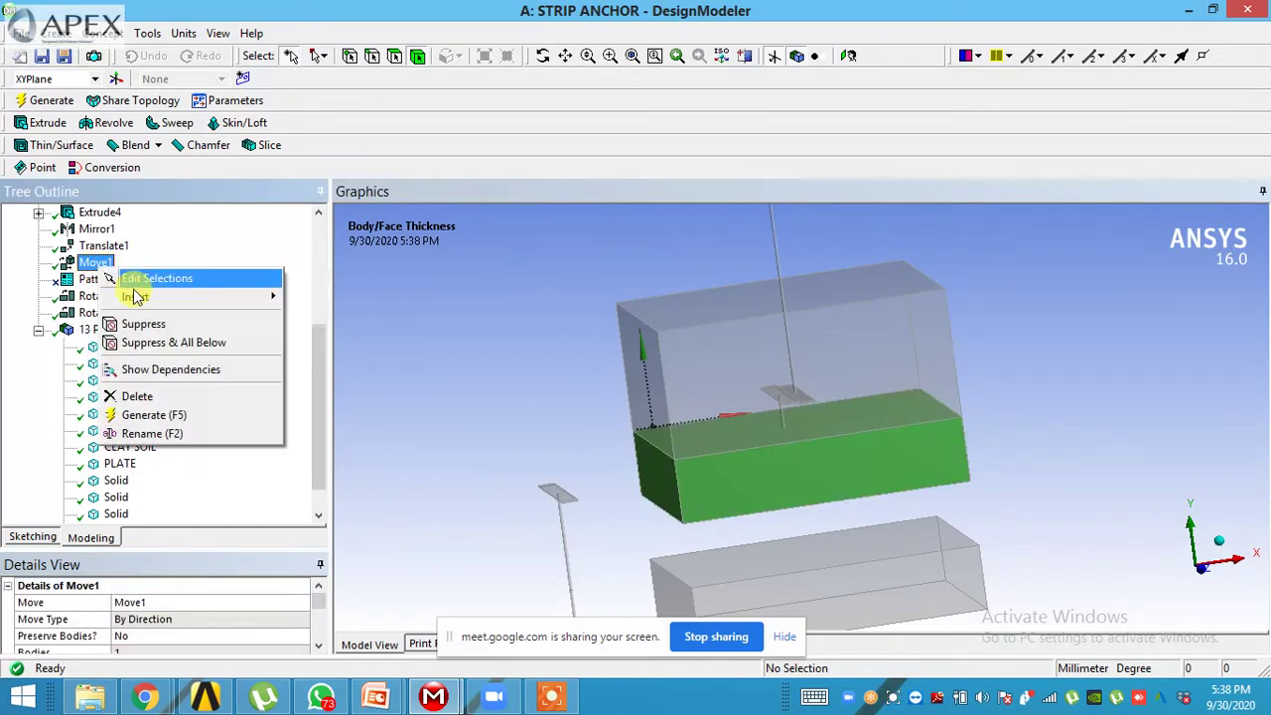
pyautogui.click(169, 340)
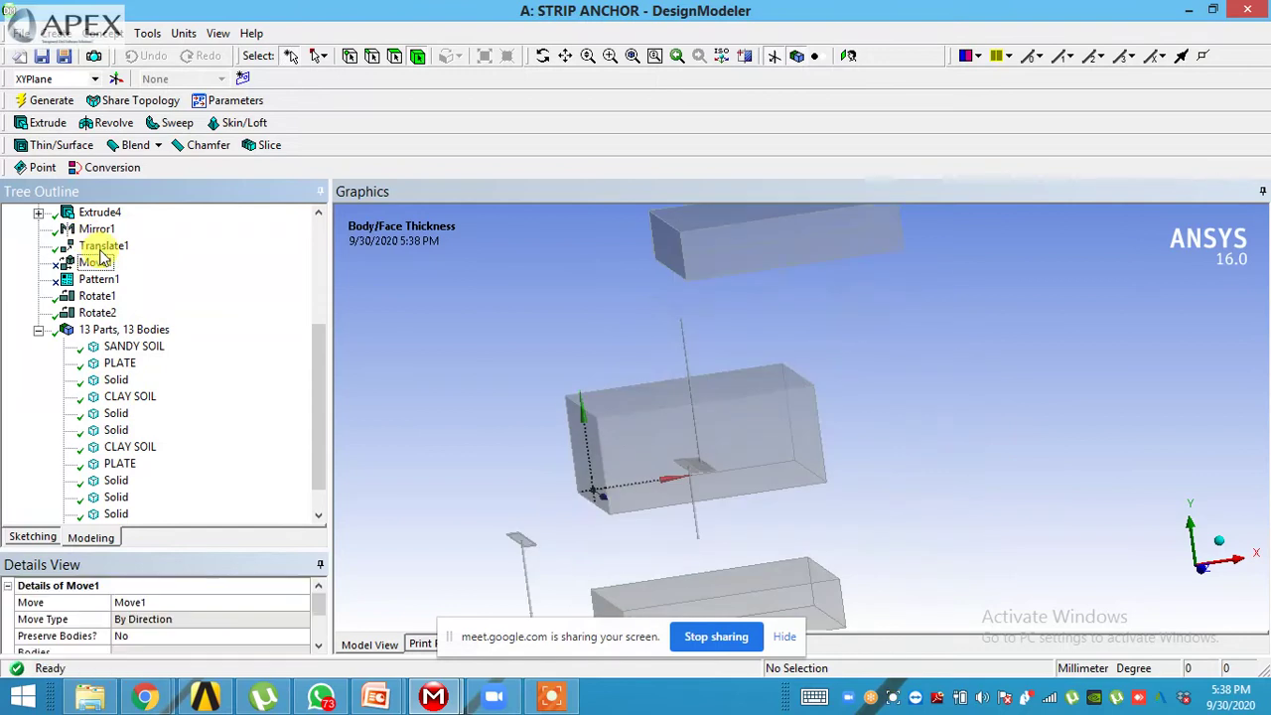
pyautogui.click(99, 250)
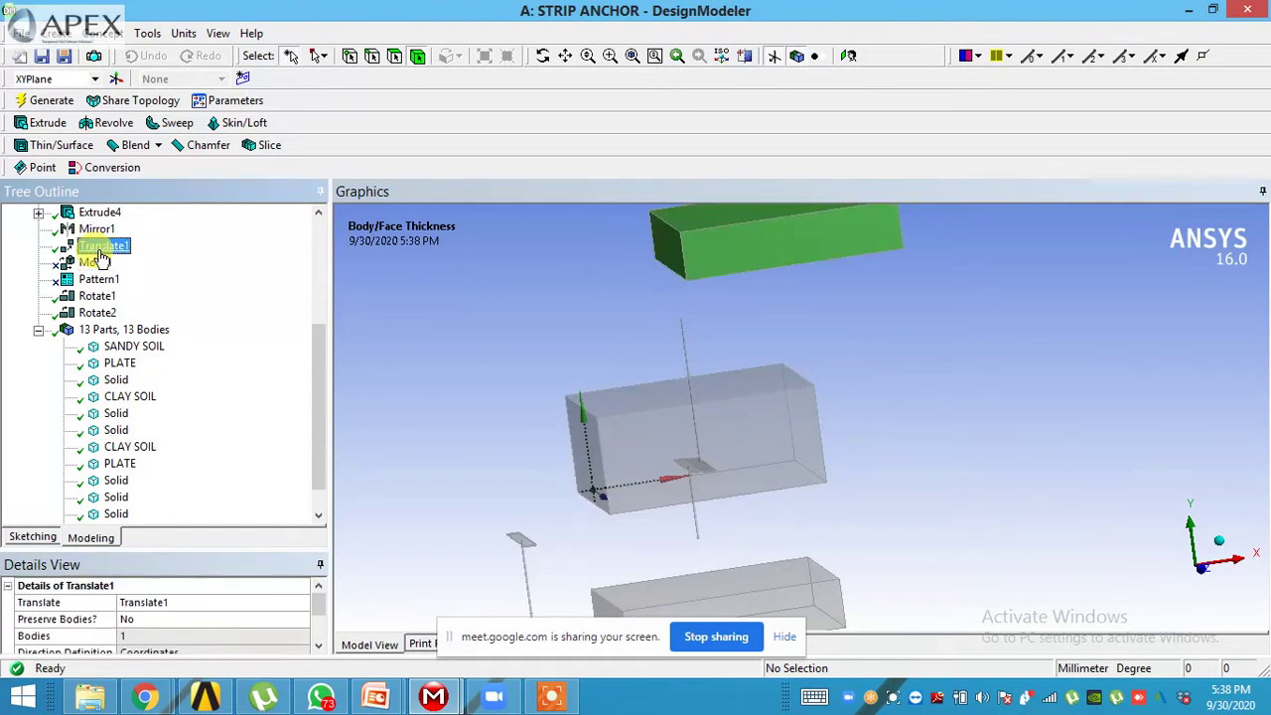
pyautogui.rightClick(100, 250)
pyautogui.click(162, 303)
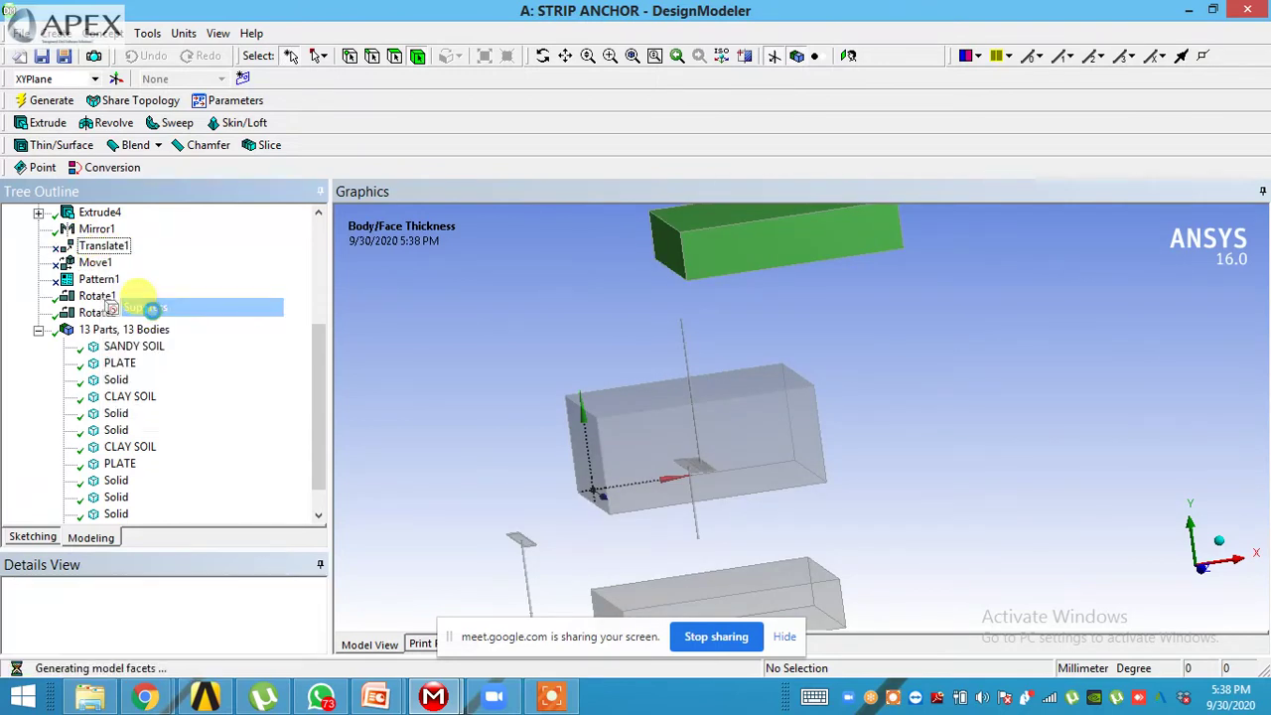
pyautogui.click(85, 230)
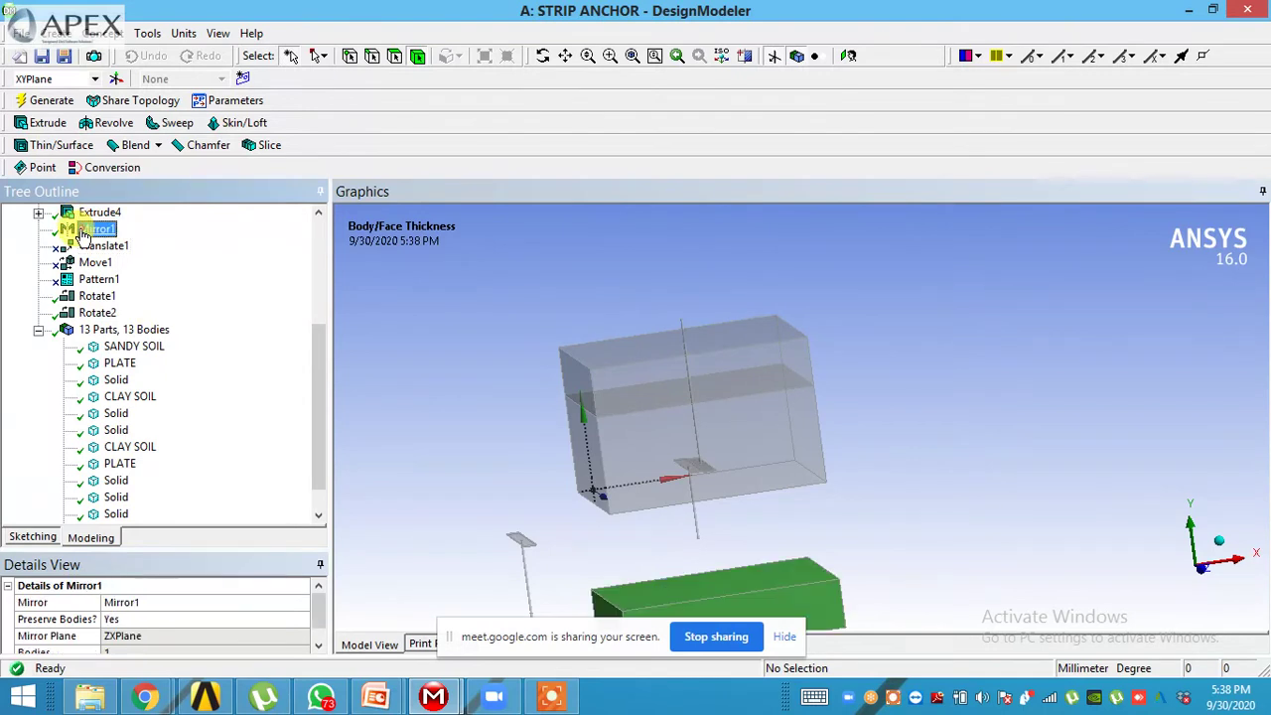
pyautogui.rightClick(84, 229)
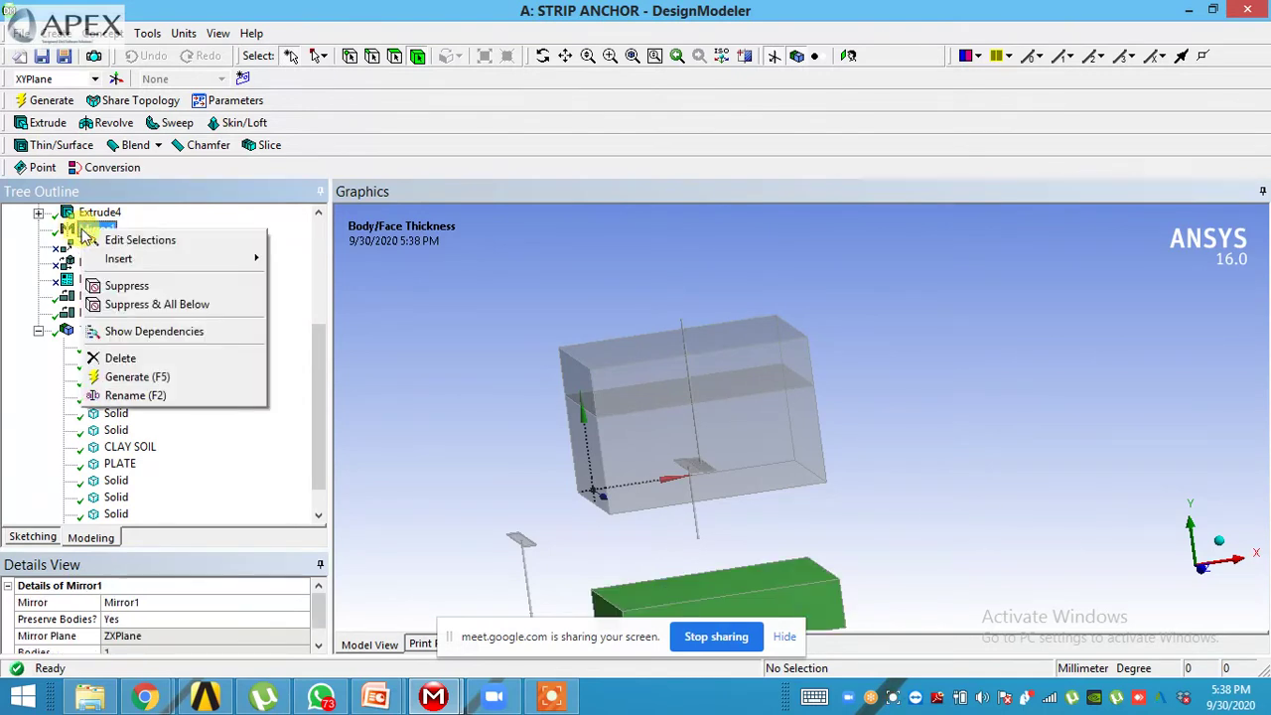
pyautogui.click(98, 290)
# - Suppress Rotate2 and Rotate1, then minimize DesignModeler to return to the project schematic
pyautogui.click(100, 312)
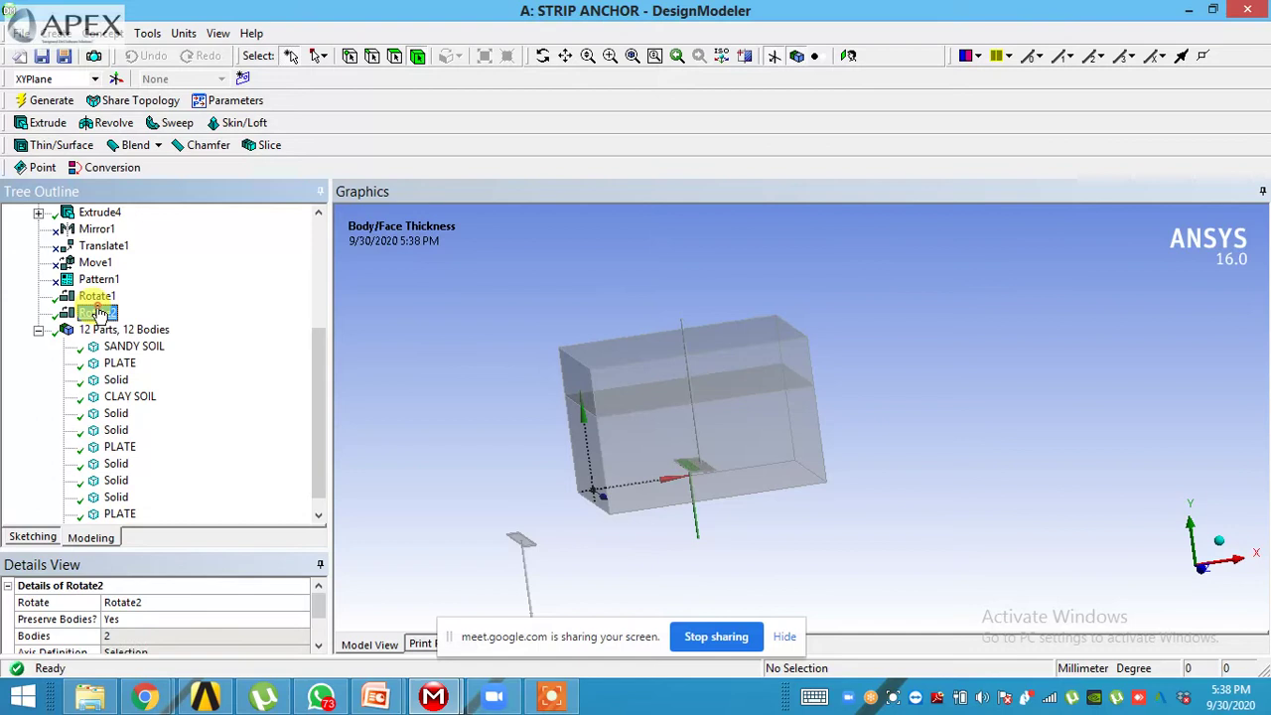
pyautogui.rightClick(99, 313)
pyautogui.click(145, 363)
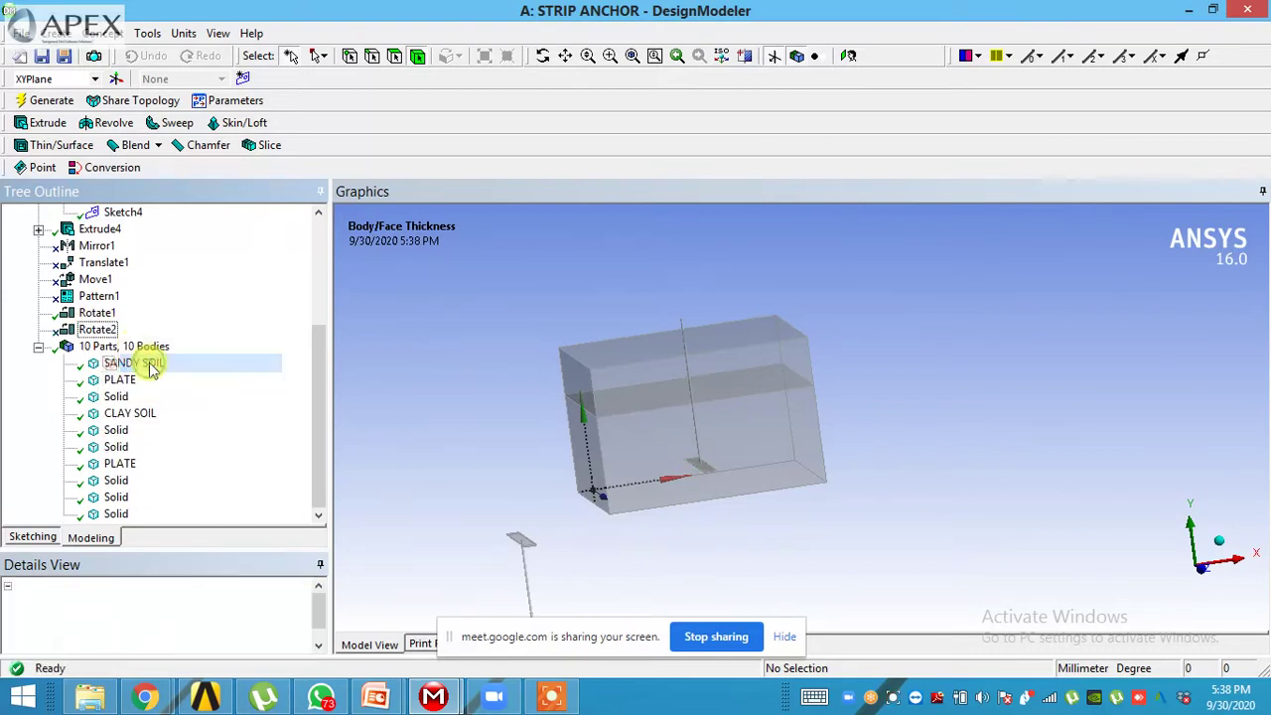
pyautogui.click(97, 329)
pyautogui.click(97, 313)
pyautogui.rightClick(98, 313)
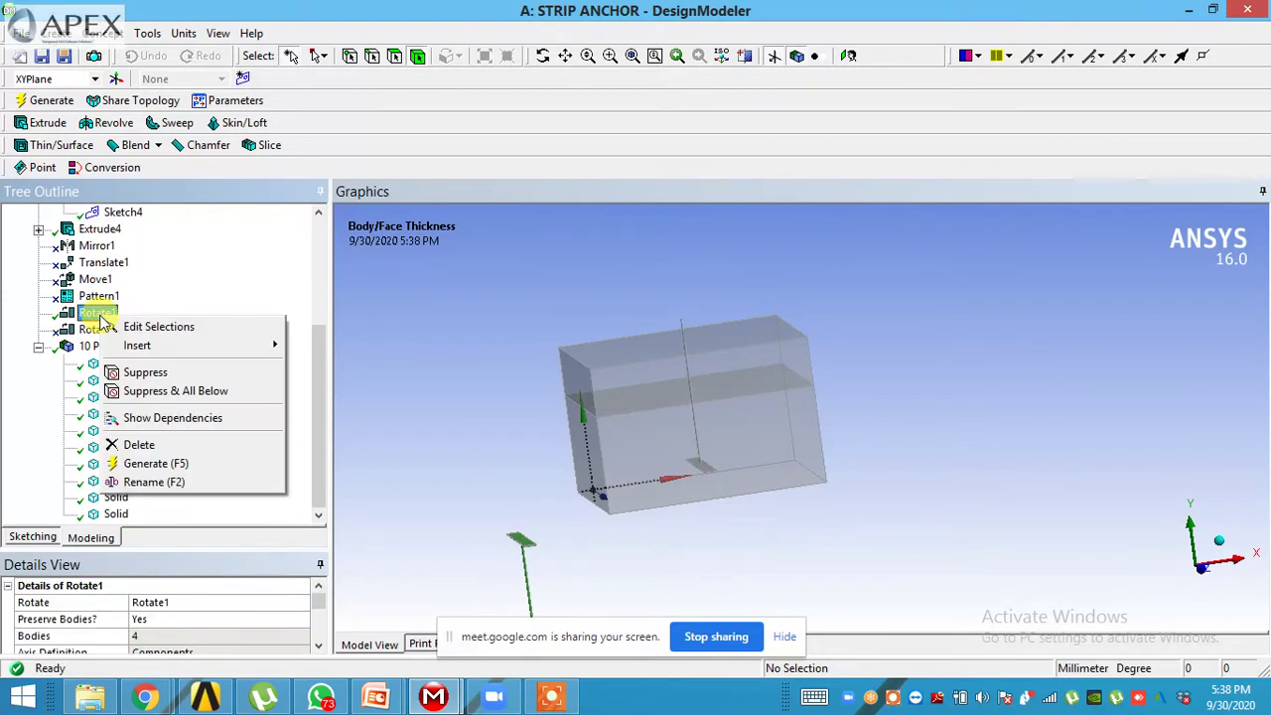
pyautogui.click(145, 374)
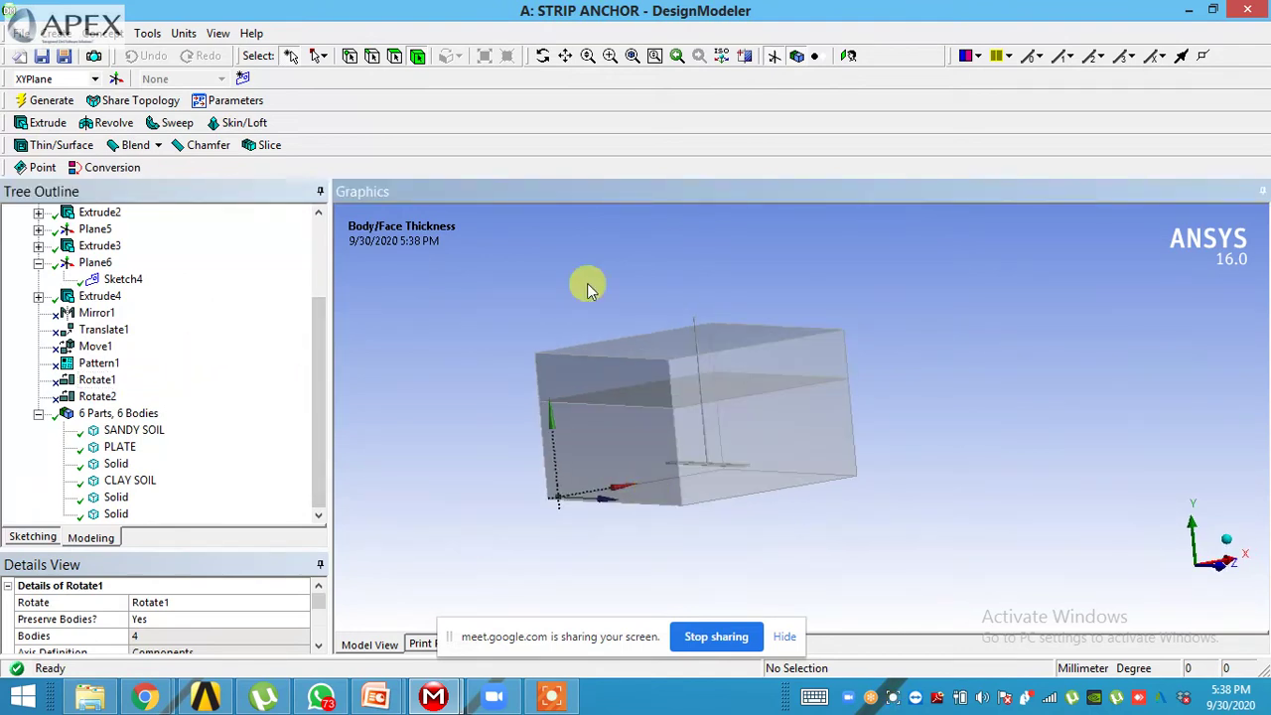
pyautogui.click(1188, 11)
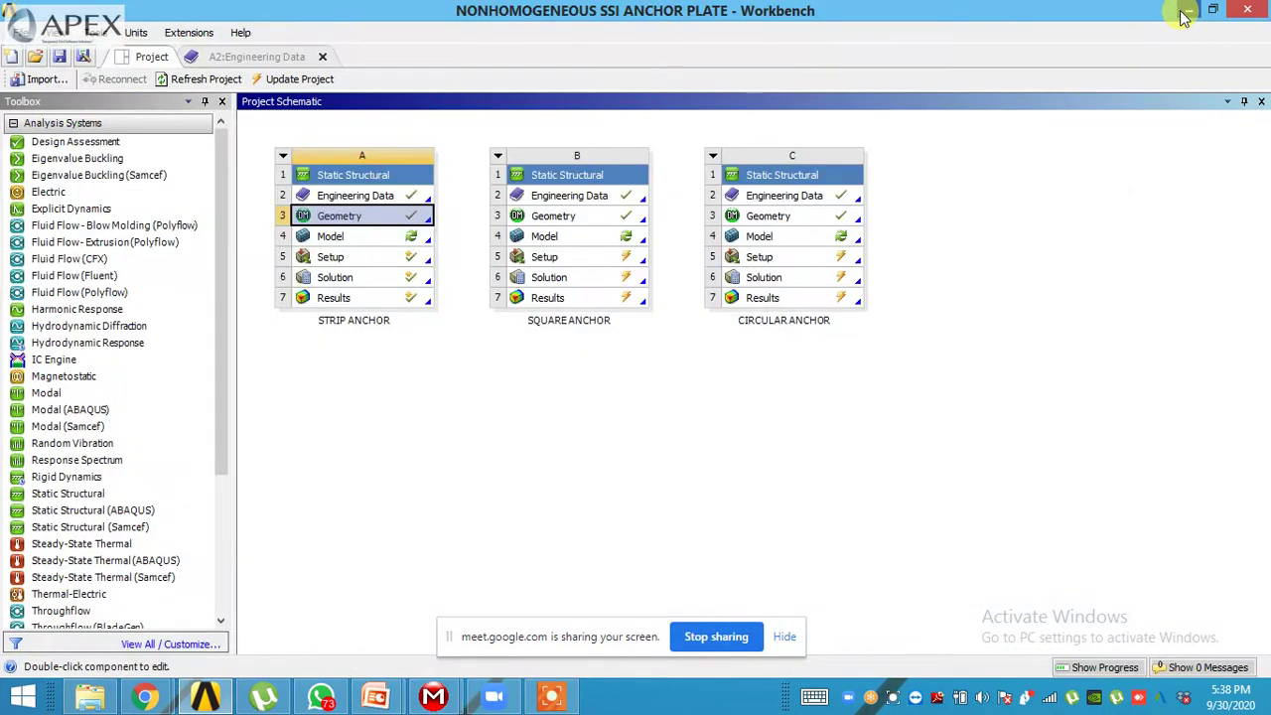
# - Open the STRIP ANCHOR model cell A4 in Mechanical, agreeing to re-read upstream data
pyautogui.click(407, 240)
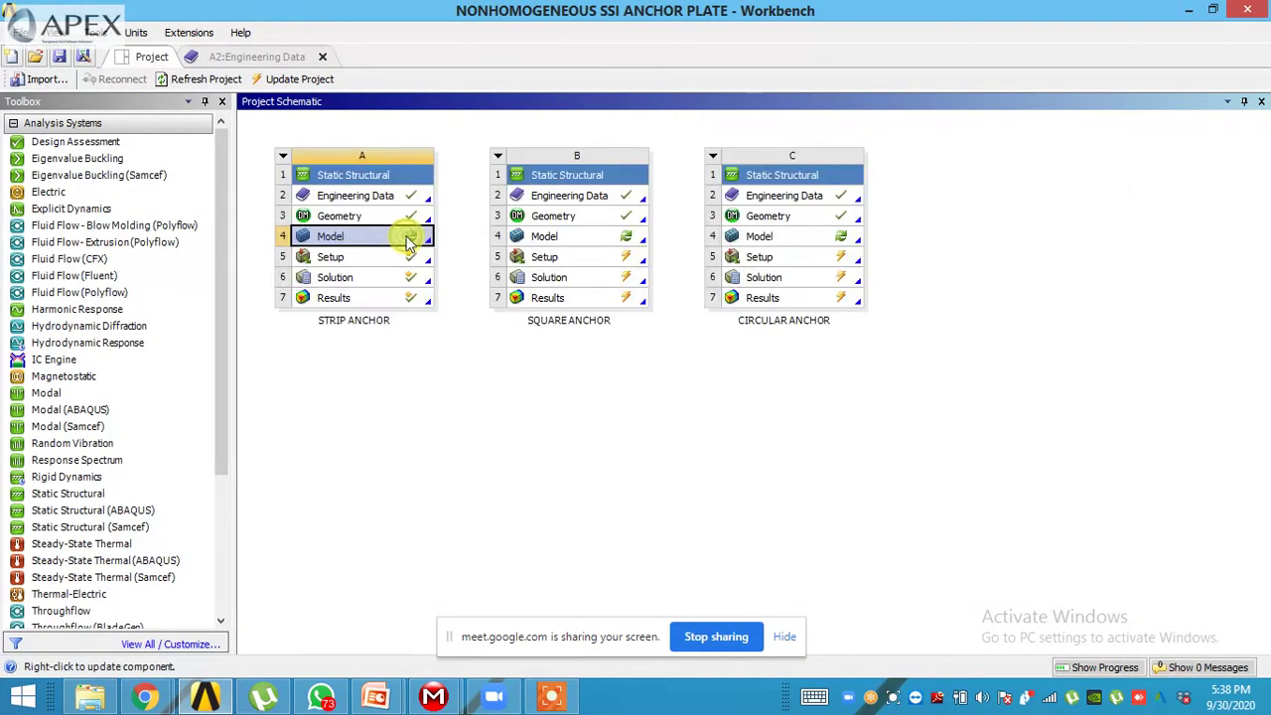
pyautogui.doubleClick(407, 240)
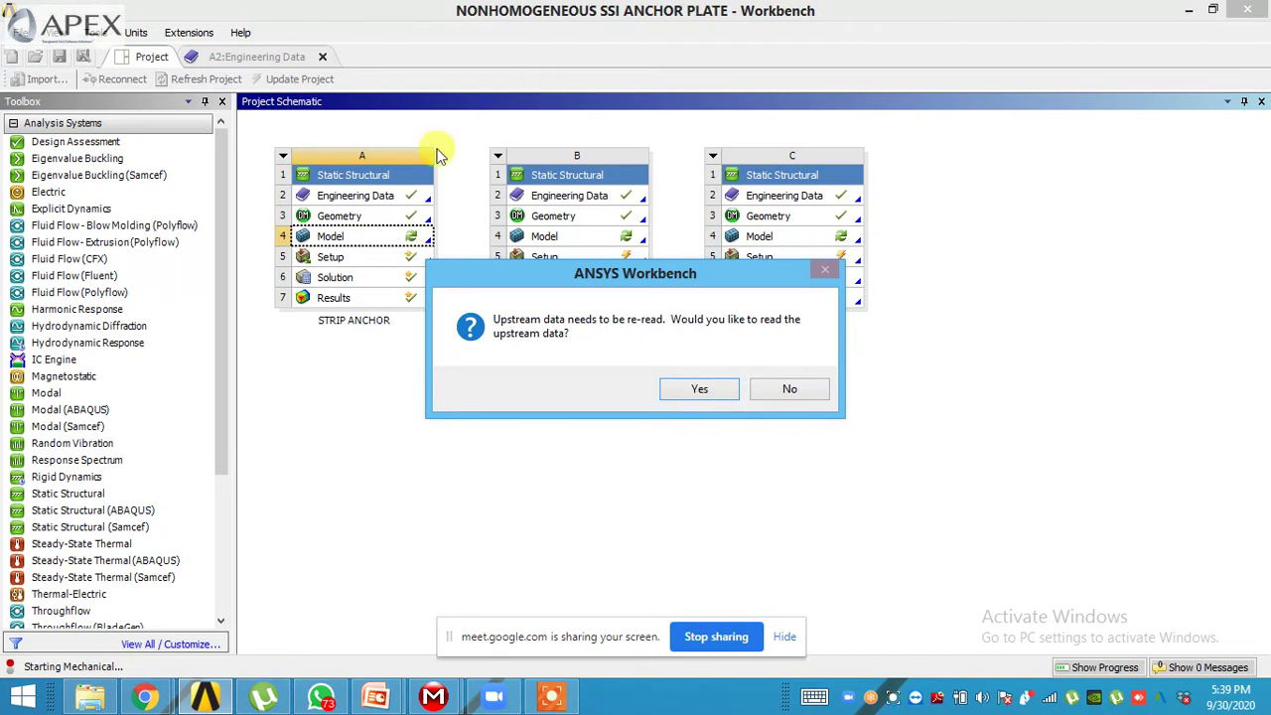
pyautogui.click(698, 390)
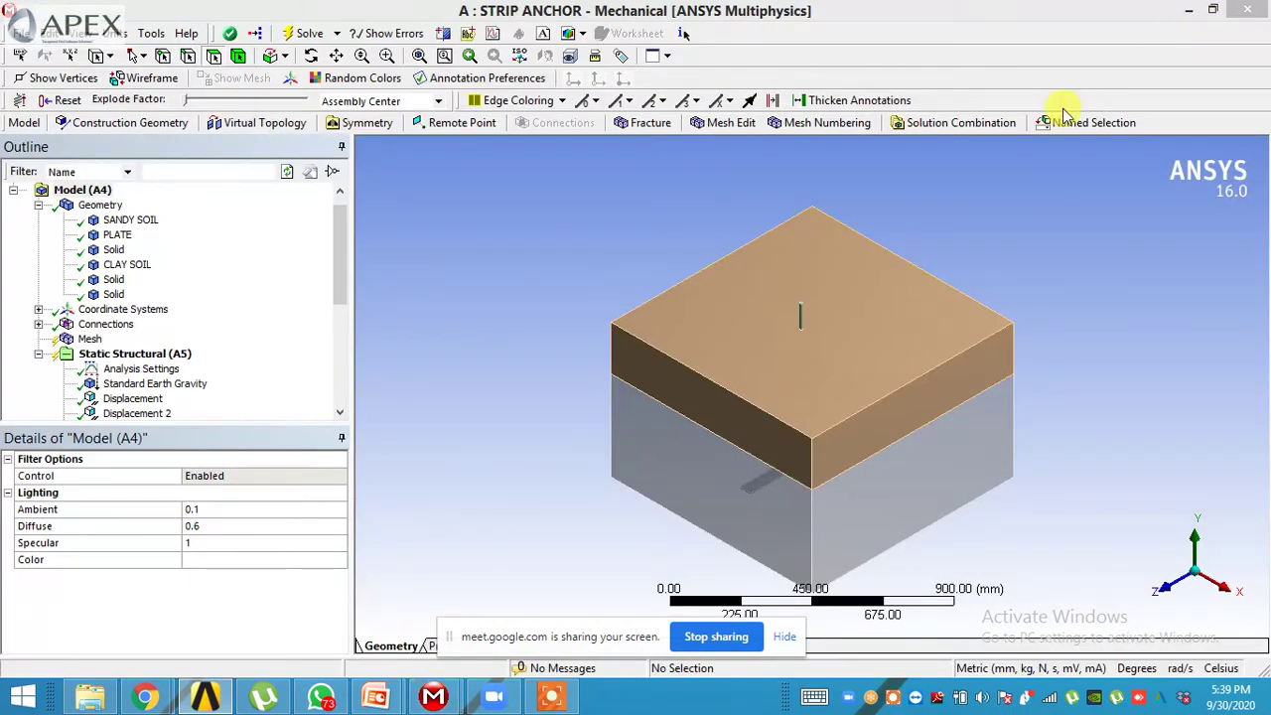
# - Generate the mesh for the strip anchor model with Update on the Mesh item
pyautogui.moveTo(669, 312); pyautogui.dragTo(814, 301, button='middle')
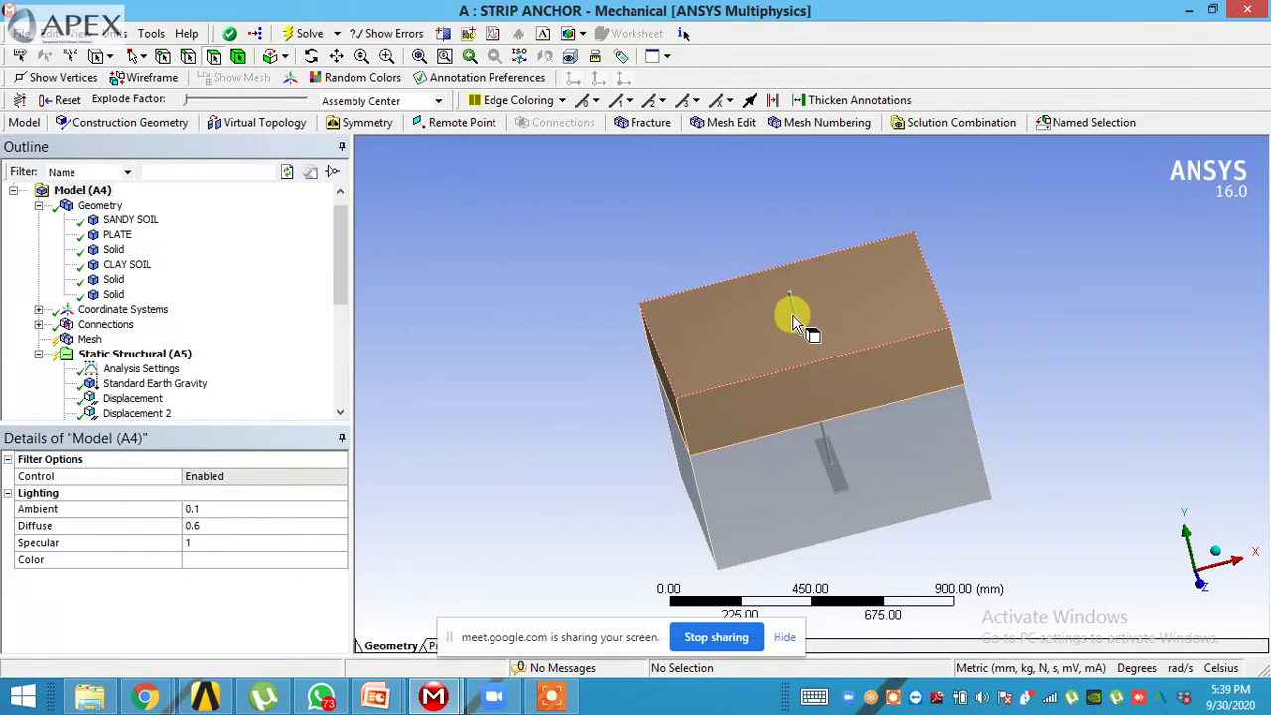
pyautogui.moveTo(794, 320); pyautogui.dragTo(775, 347, button='middle')
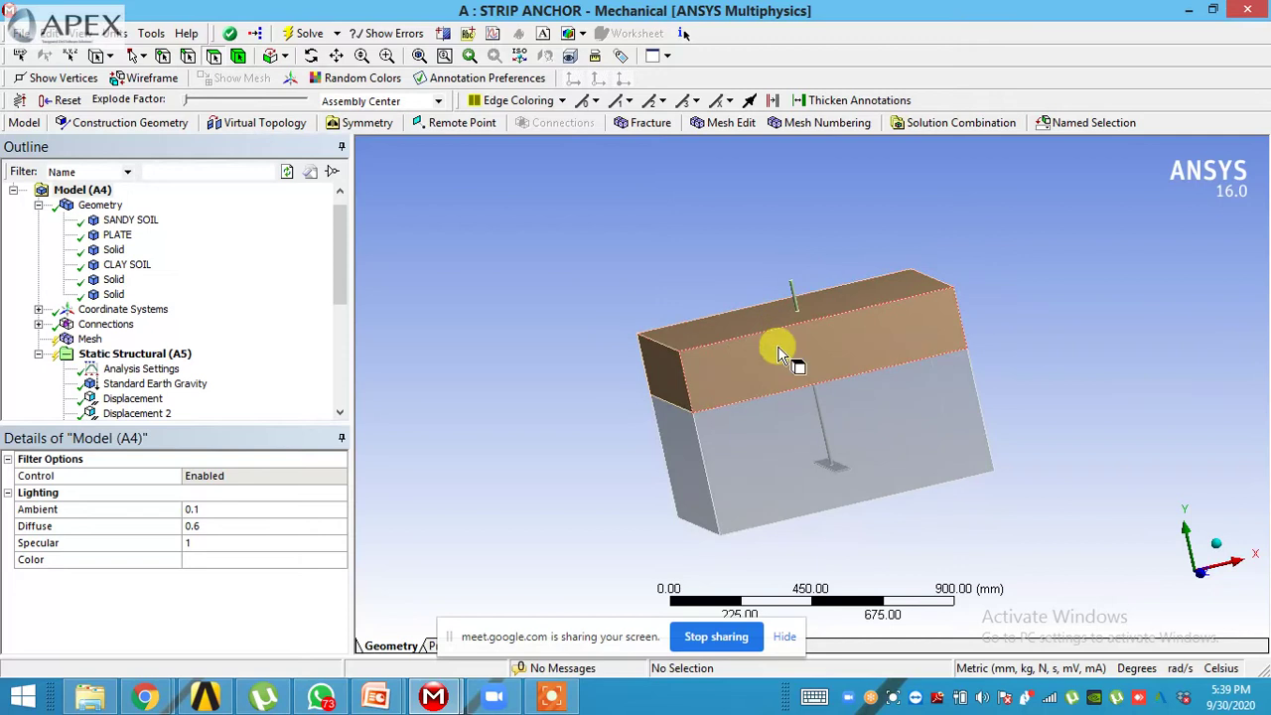
pyautogui.click(89, 339)
pyautogui.rightClick(89, 340)
pyautogui.click(128, 387)
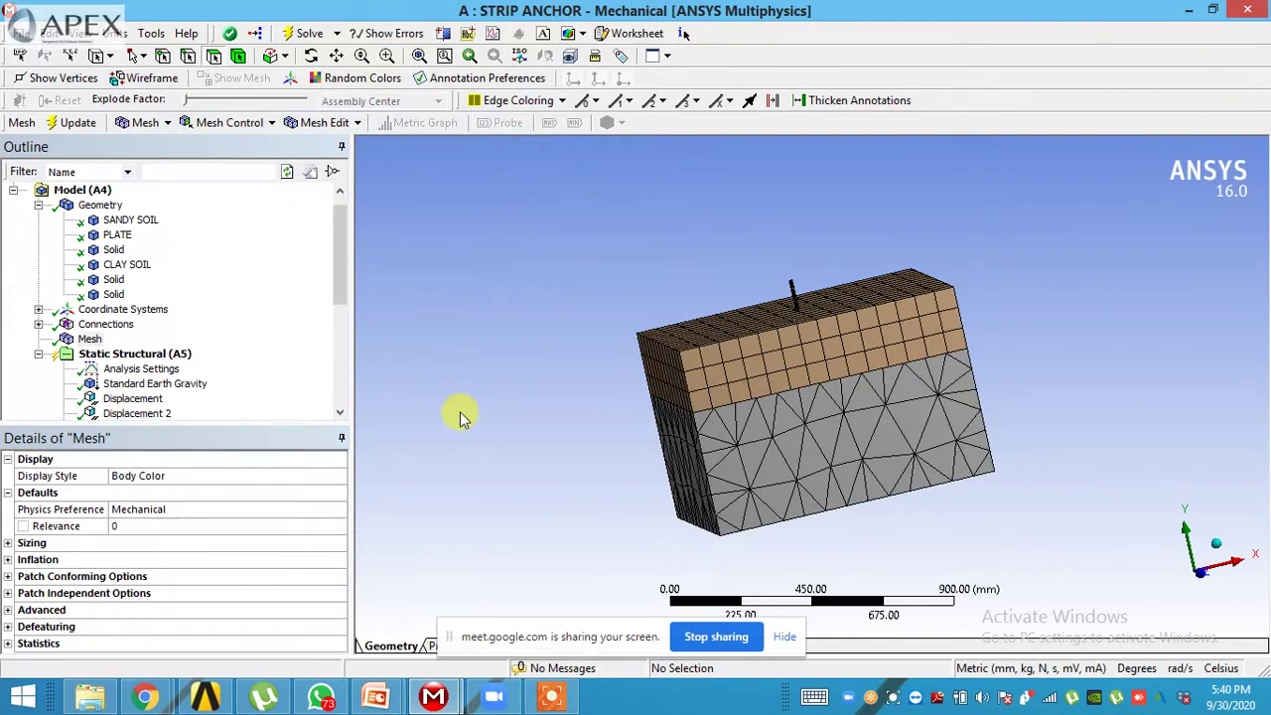
# - Orbit the meshed soil blocks to inspect the top face and capture a screenshot
pyautogui.moveTo(695, 426); pyautogui.dragTo(773, 326, button='middle')
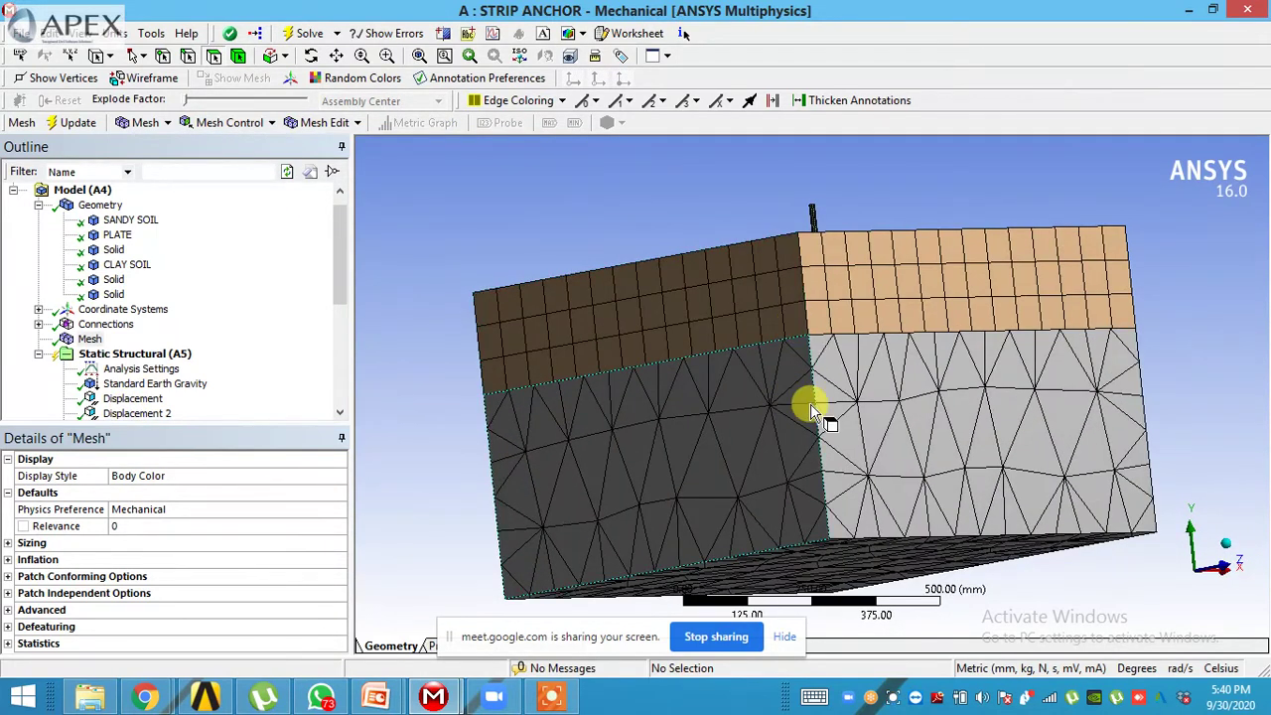
pyautogui.moveTo(605, 323); pyautogui.dragTo(659, 343, button='middle')
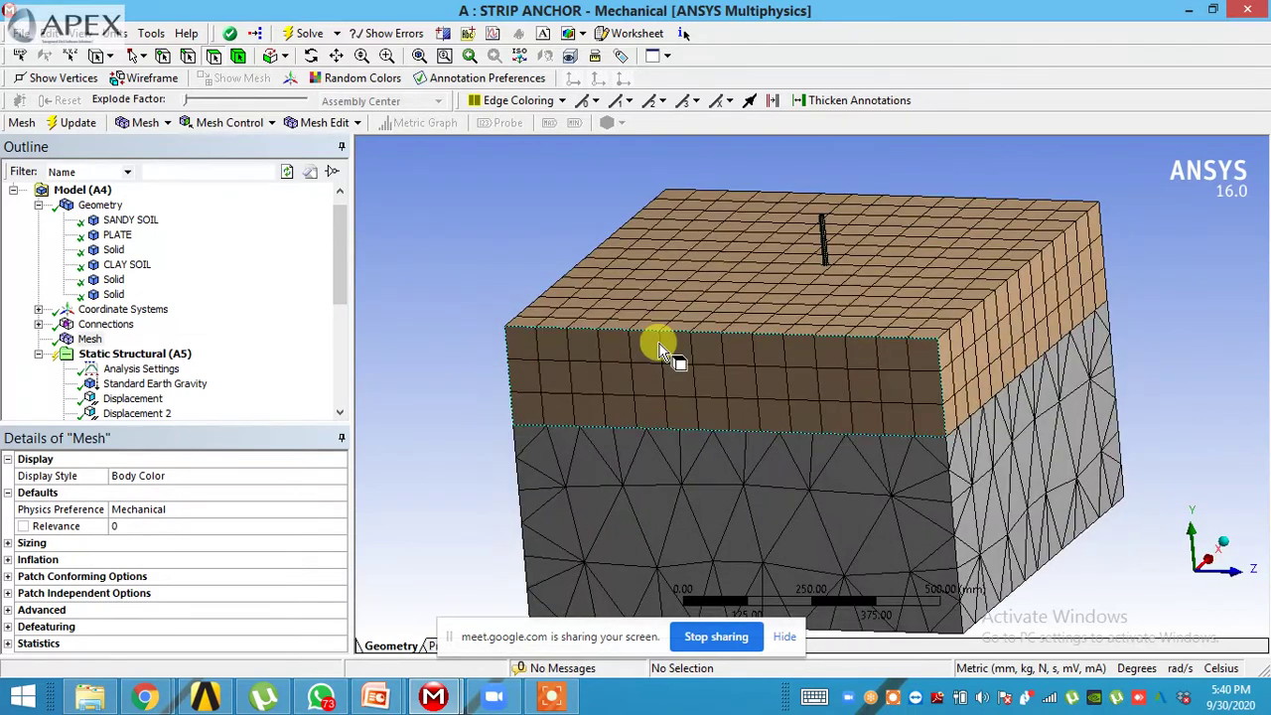
pyautogui.press('Print')
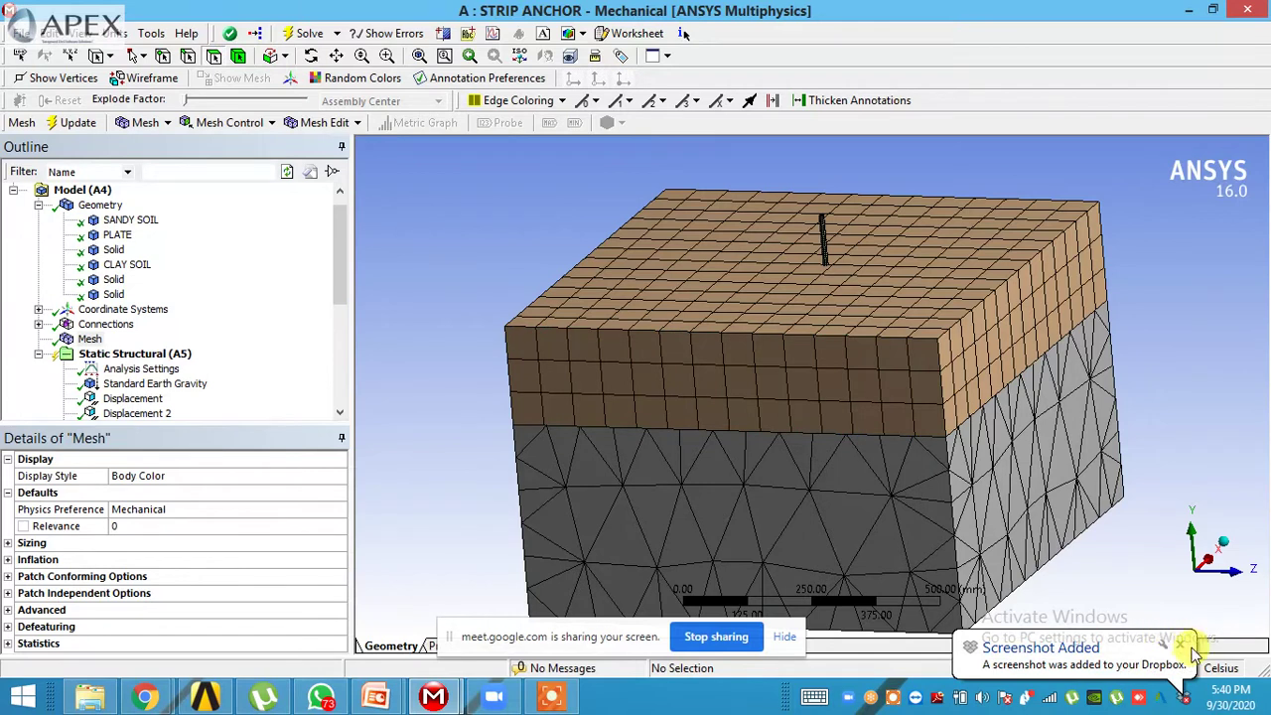
pyautogui.click(119, 220)
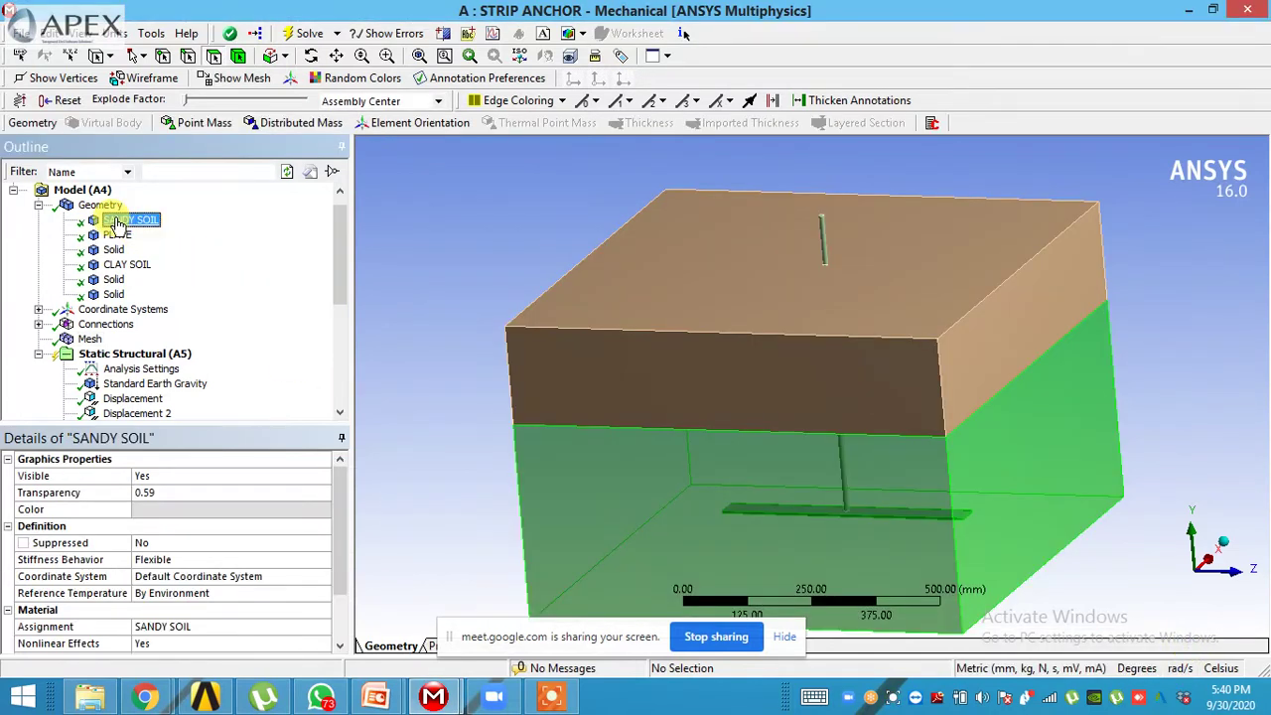
# - Assign the CLAY SOIL material to the CLAY SOIL body
pyautogui.click(281, 627)
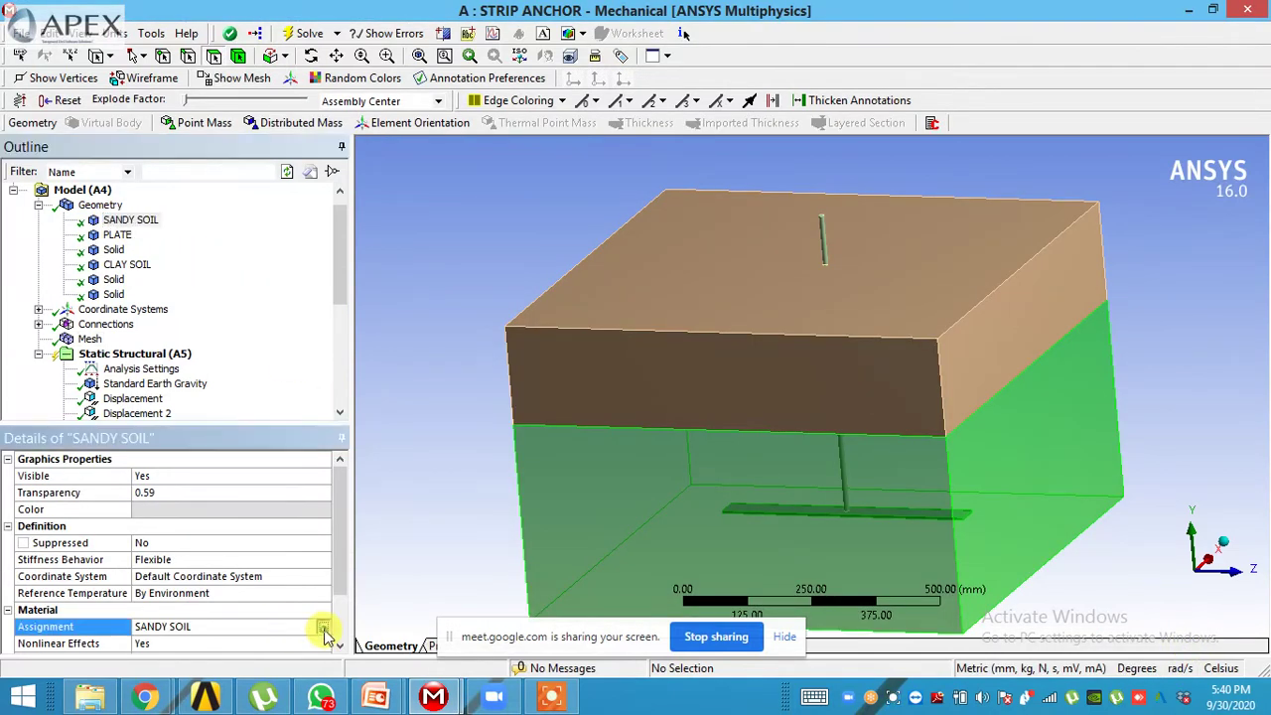
pyautogui.click(324, 630)
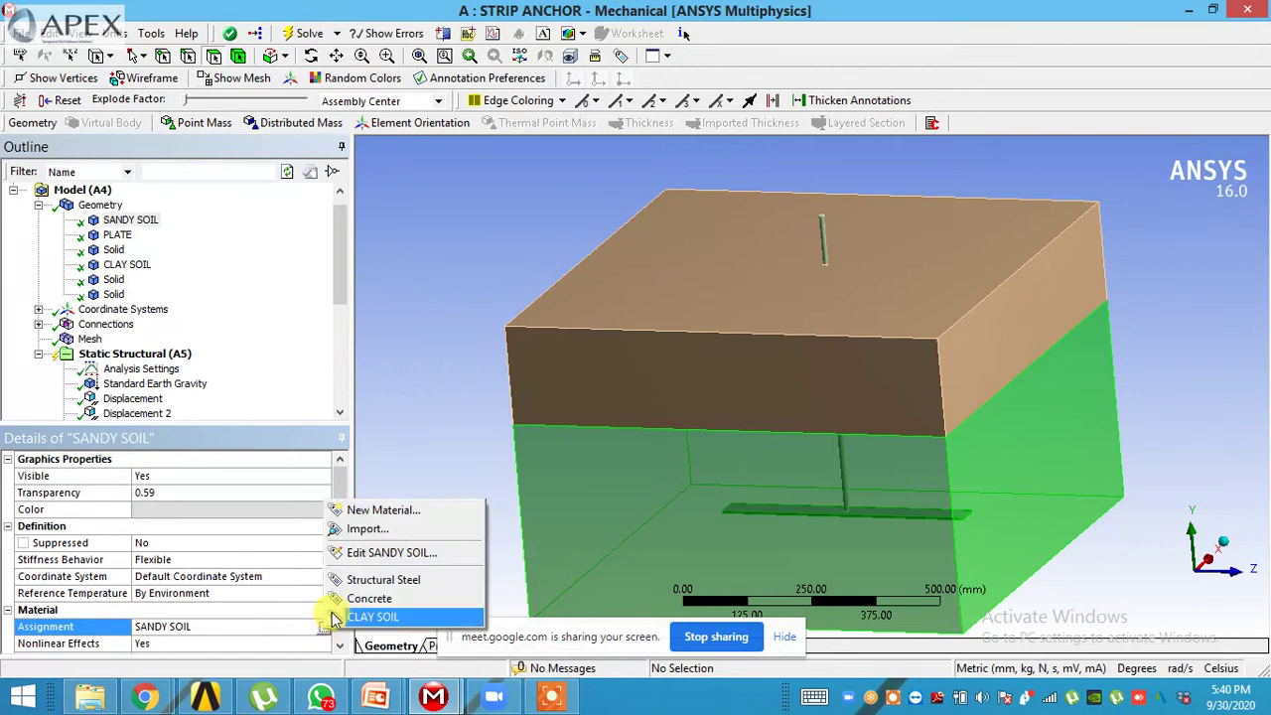
pyautogui.click(372, 616)
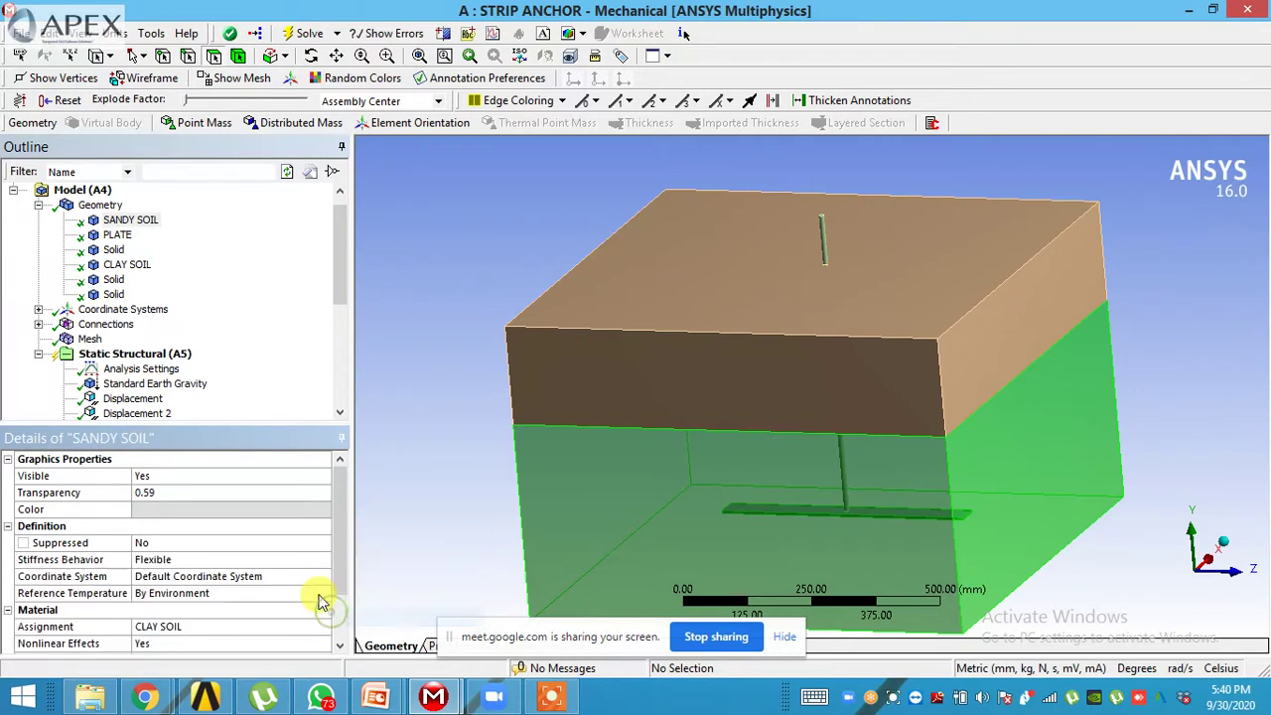
pyautogui.click(118, 265)
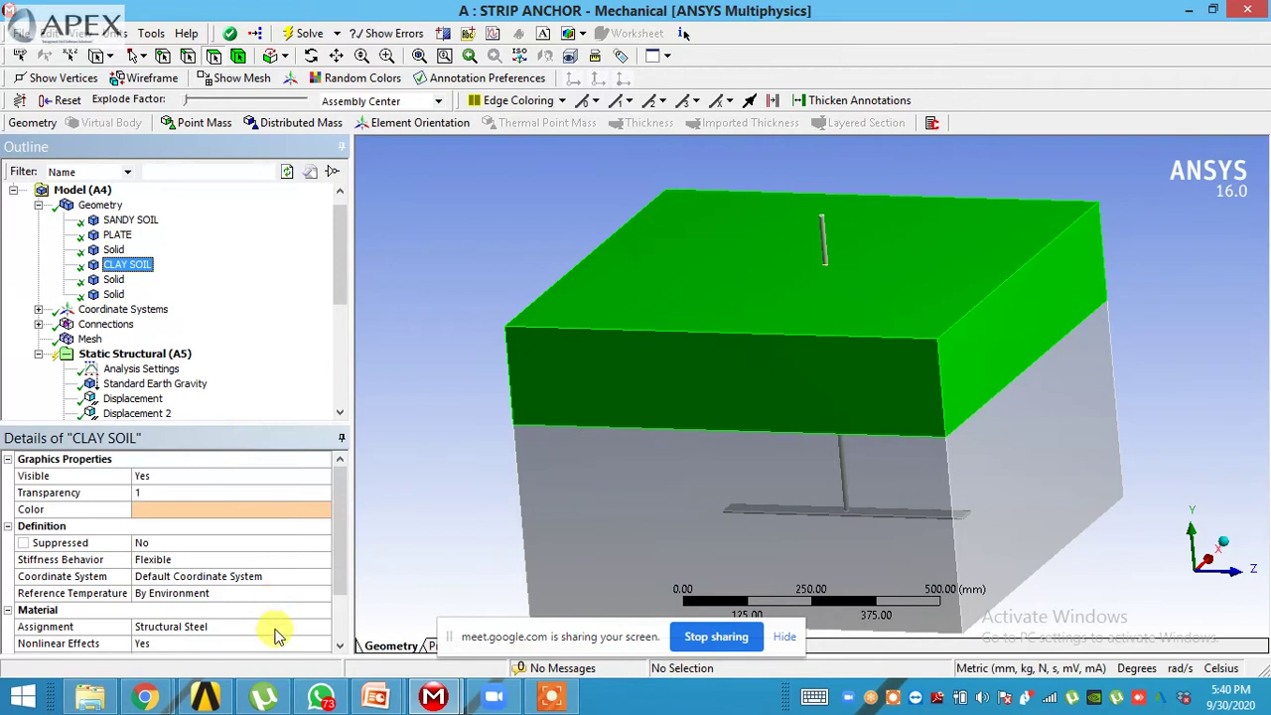
pyautogui.click(325, 629)
pyautogui.click(373, 619)
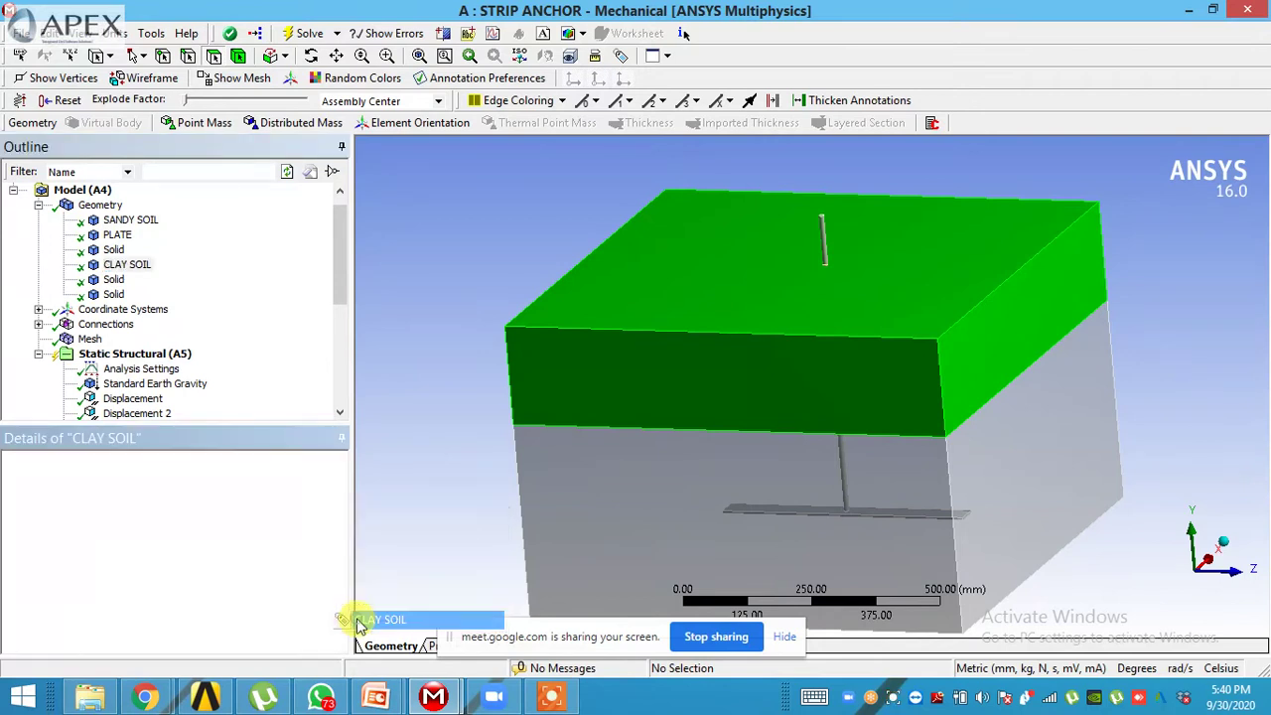
# - Set the SANDY SOIL body's material back to SANDY SOIL
pyautogui.click(124, 219)
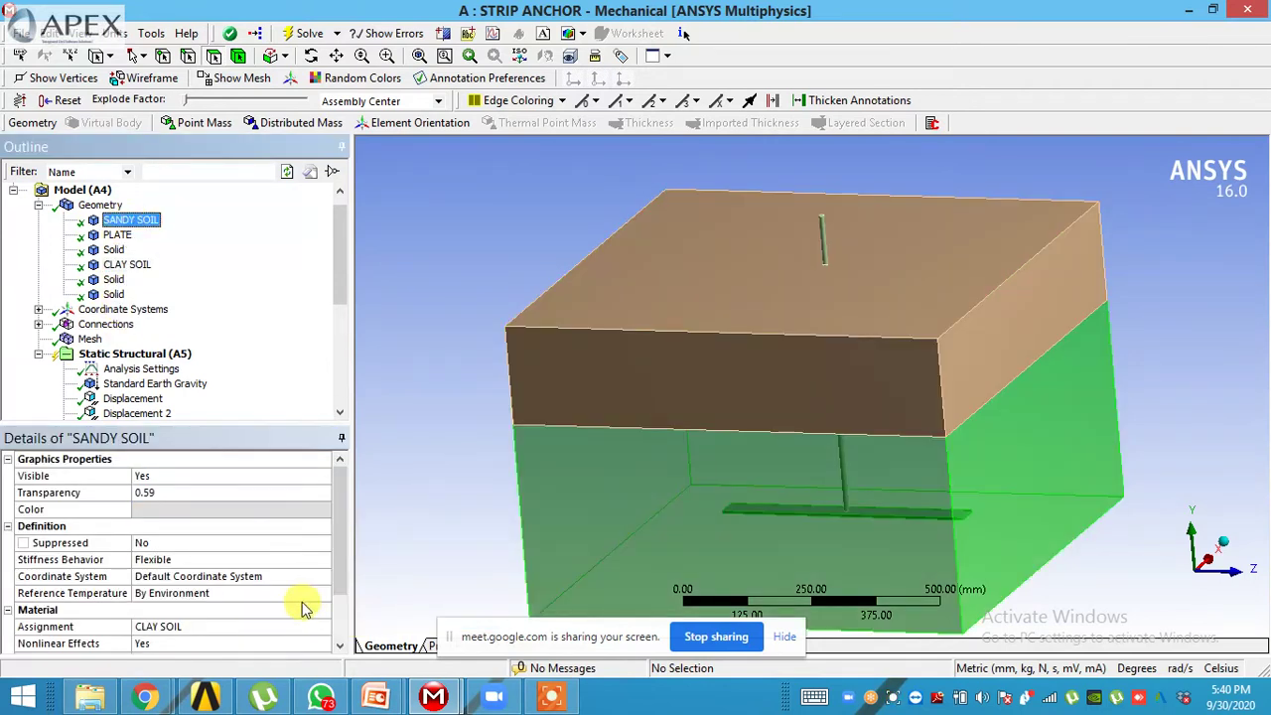
pyautogui.click(286, 628)
pyautogui.click(326, 628)
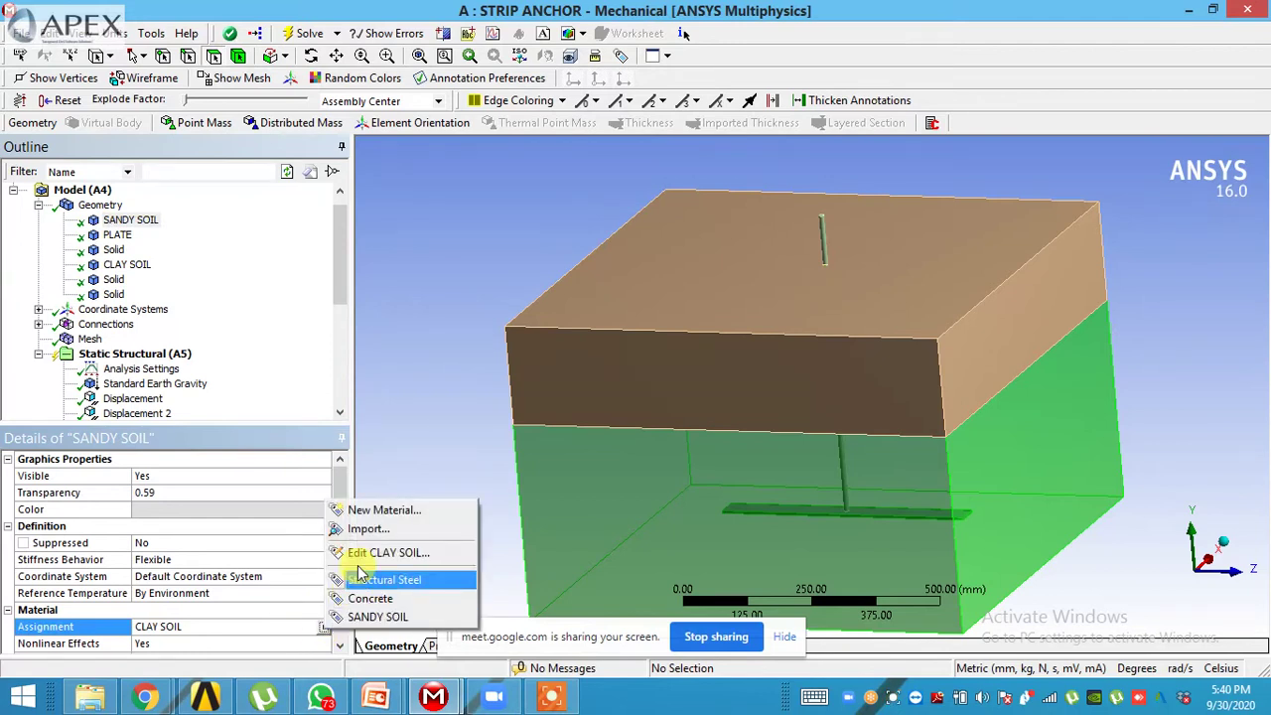
pyautogui.click(399, 621)
pyautogui.moveTo(453, 578); pyautogui.dragTo(365, 498, button='middle')
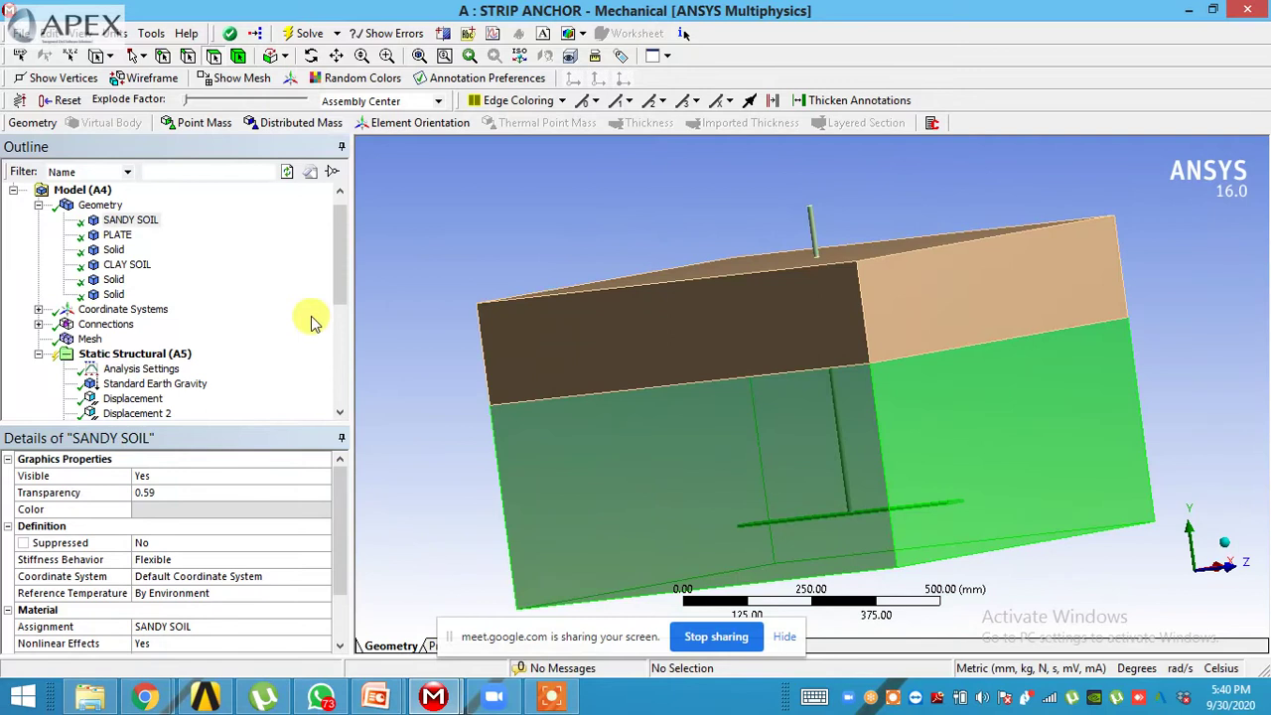
pyautogui.scroll(-1, 341, 286)
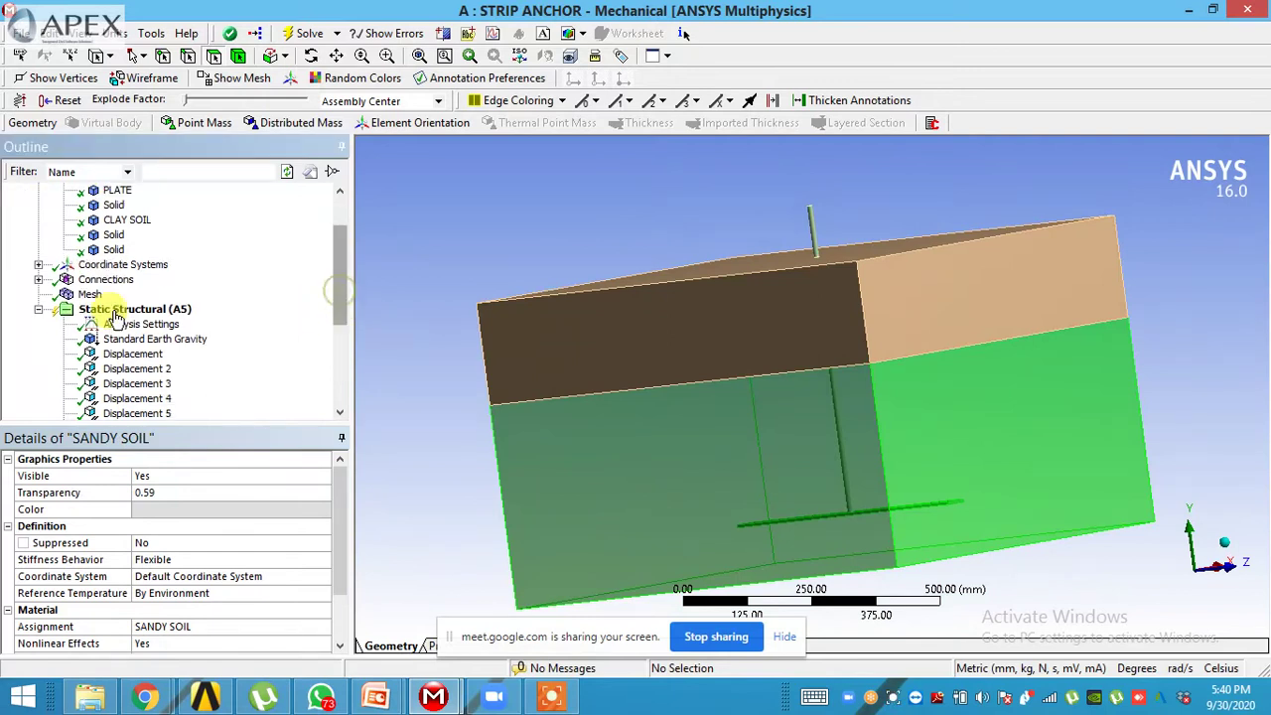
# - Inspect the bonded solid-to-solid Contact Regions 2 and 5 between the soil layers
pyautogui.click(38, 279)
pyautogui.click(63, 309)
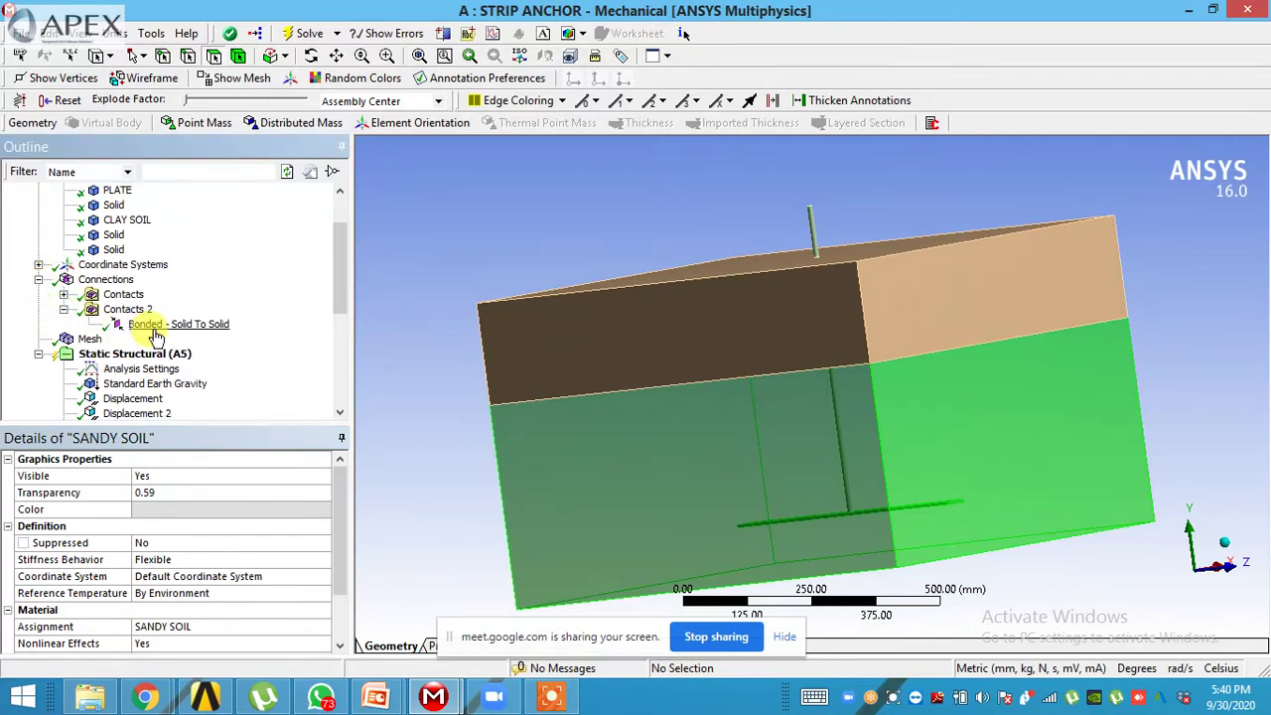
pyautogui.click(151, 325)
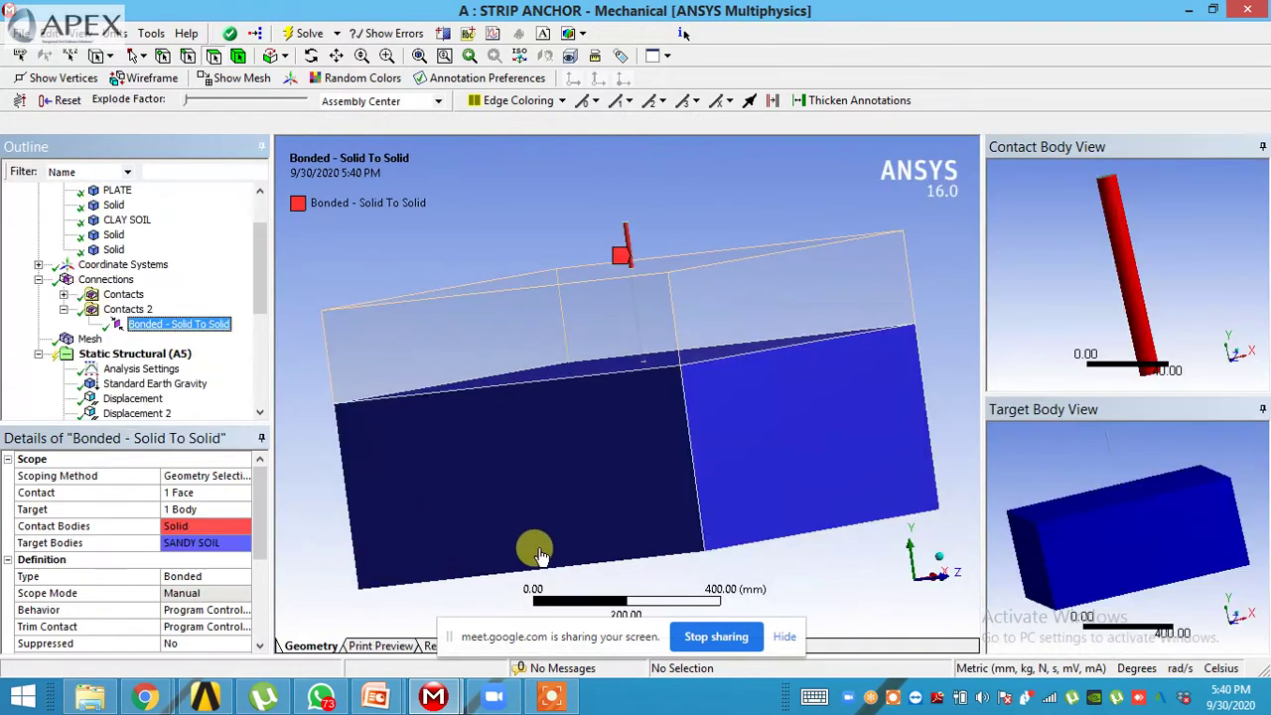
pyautogui.click(64, 295)
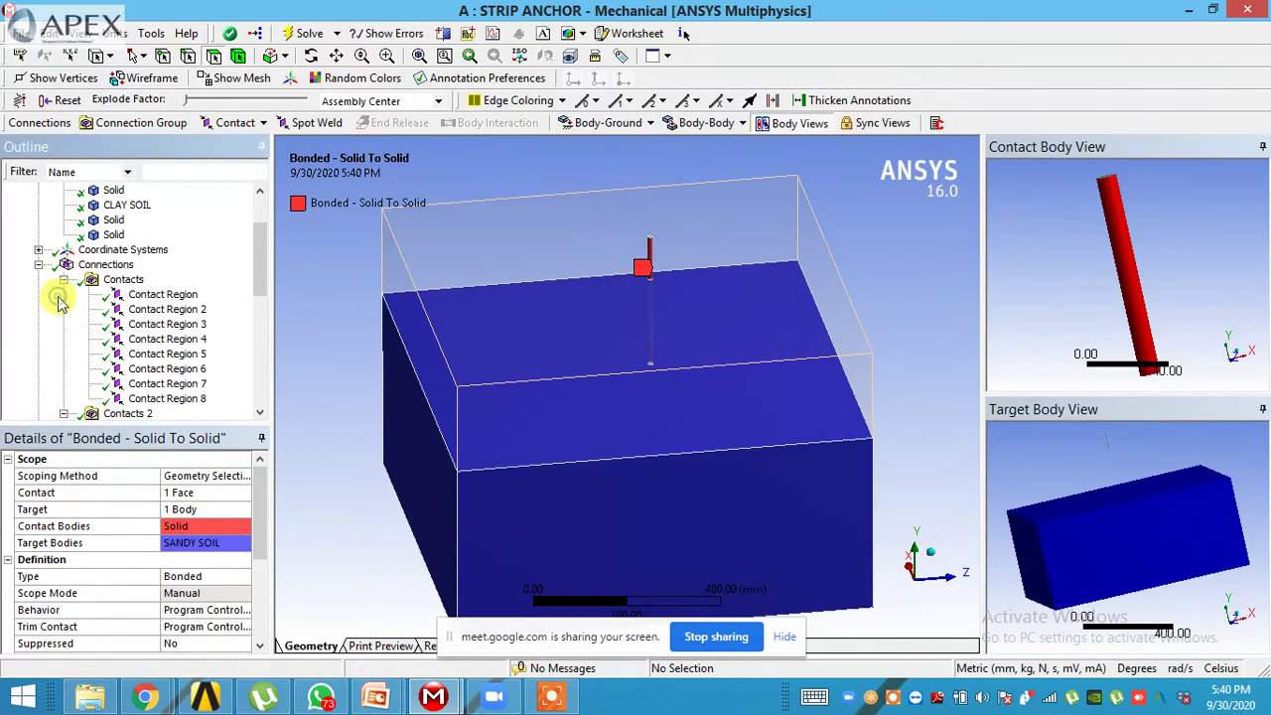
pyautogui.click(159, 309)
pyautogui.click(149, 355)
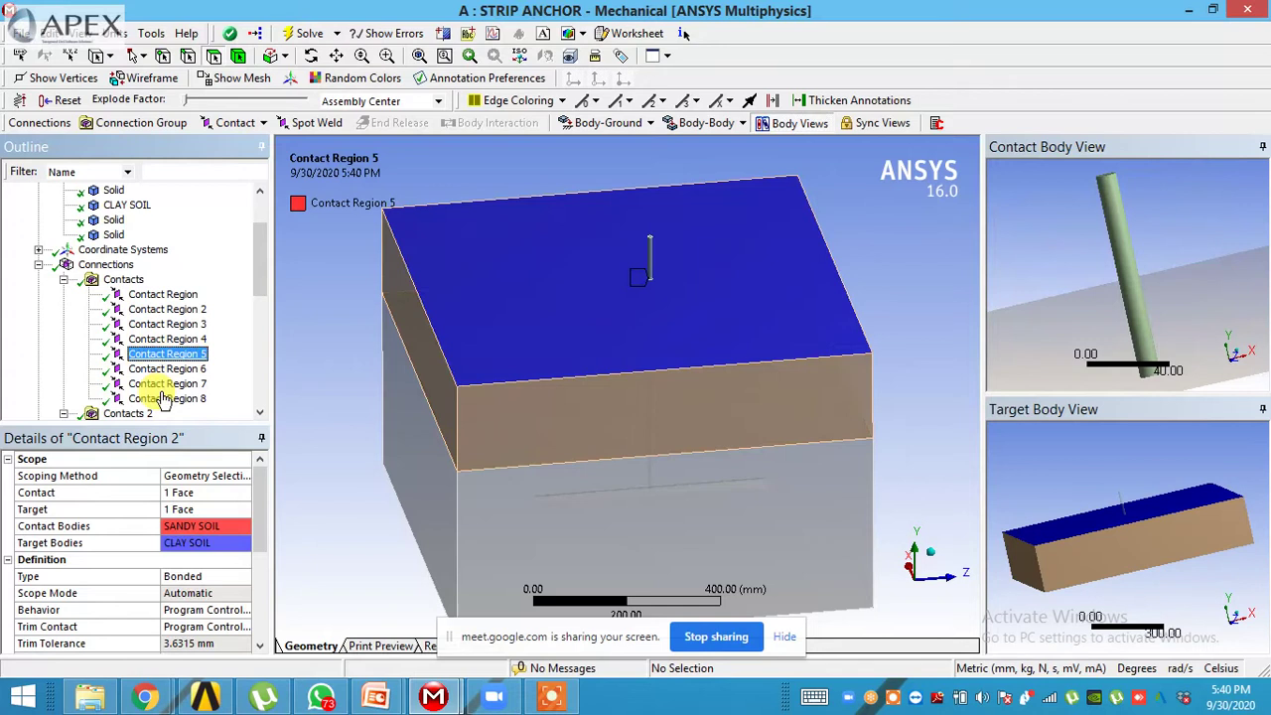
pyautogui.click(159, 312)
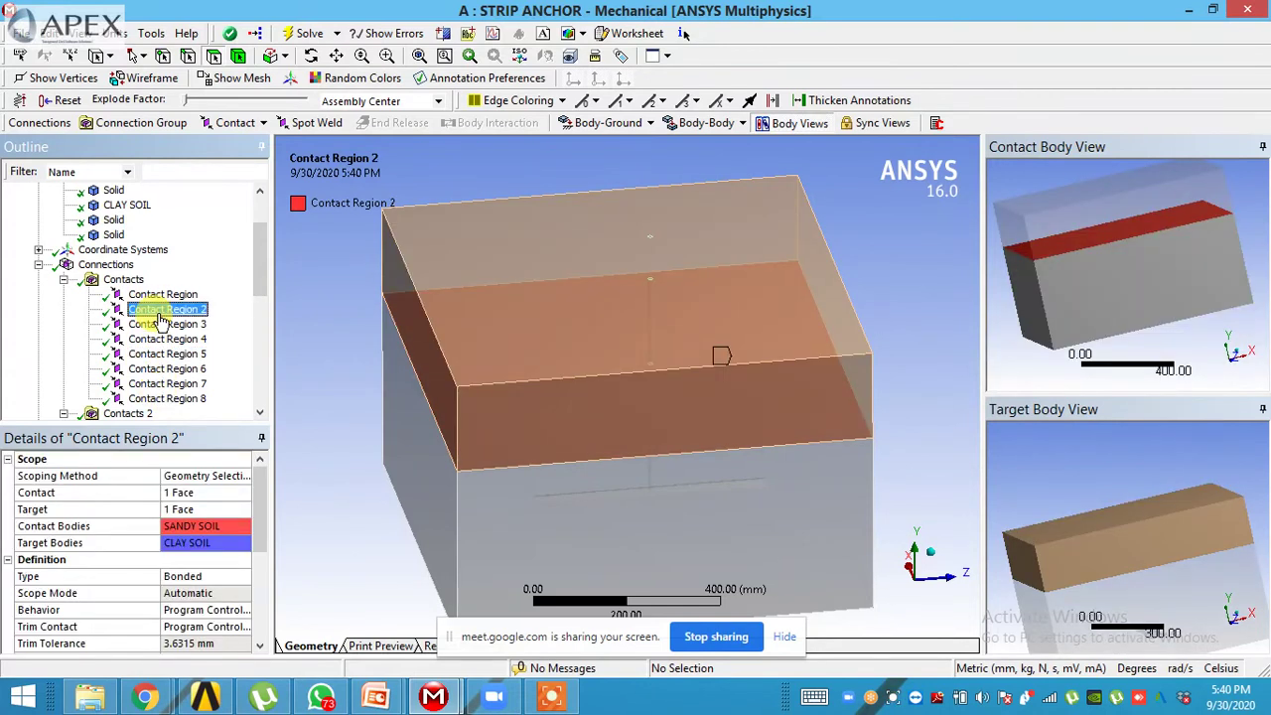
# - Rotate the contact and target body previews to view both soil blocks
pyautogui.scroll(-1, 159, 320)
pyautogui.moveTo(1135, 284); pyautogui.dragTo(1106, 446)
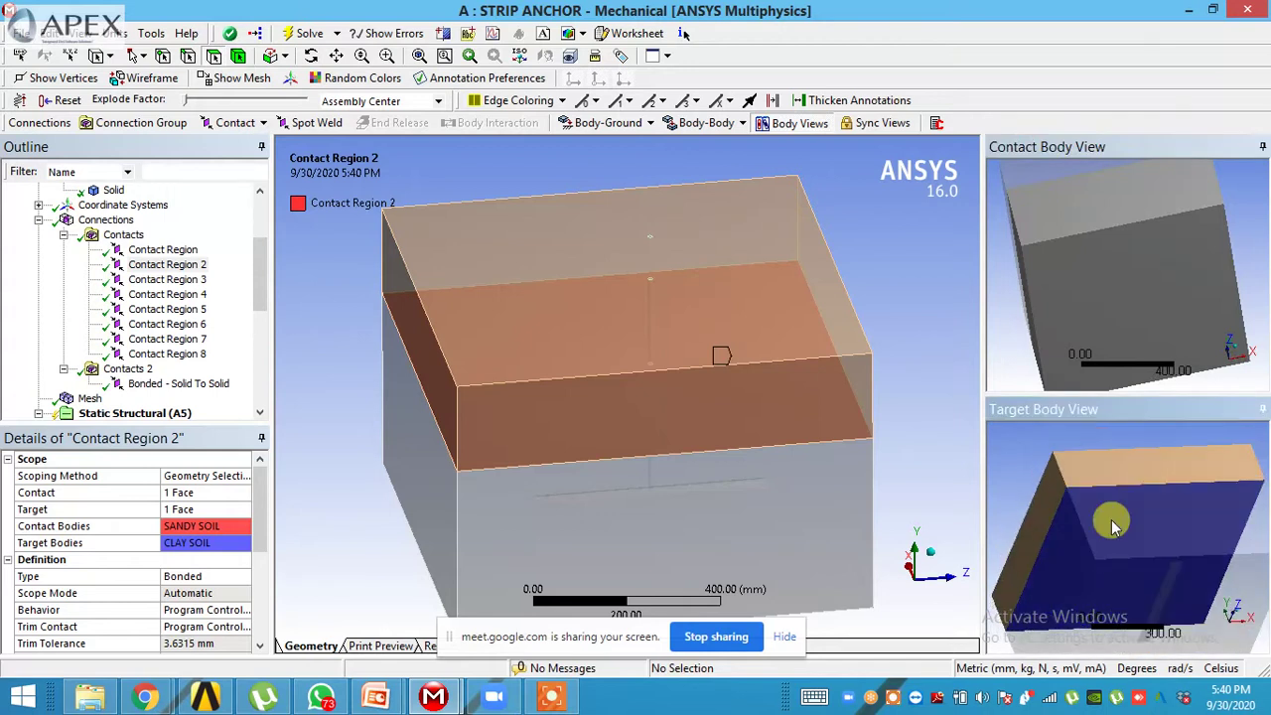
pyautogui.moveTo(1090, 306); pyautogui.dragTo(1141, 341)
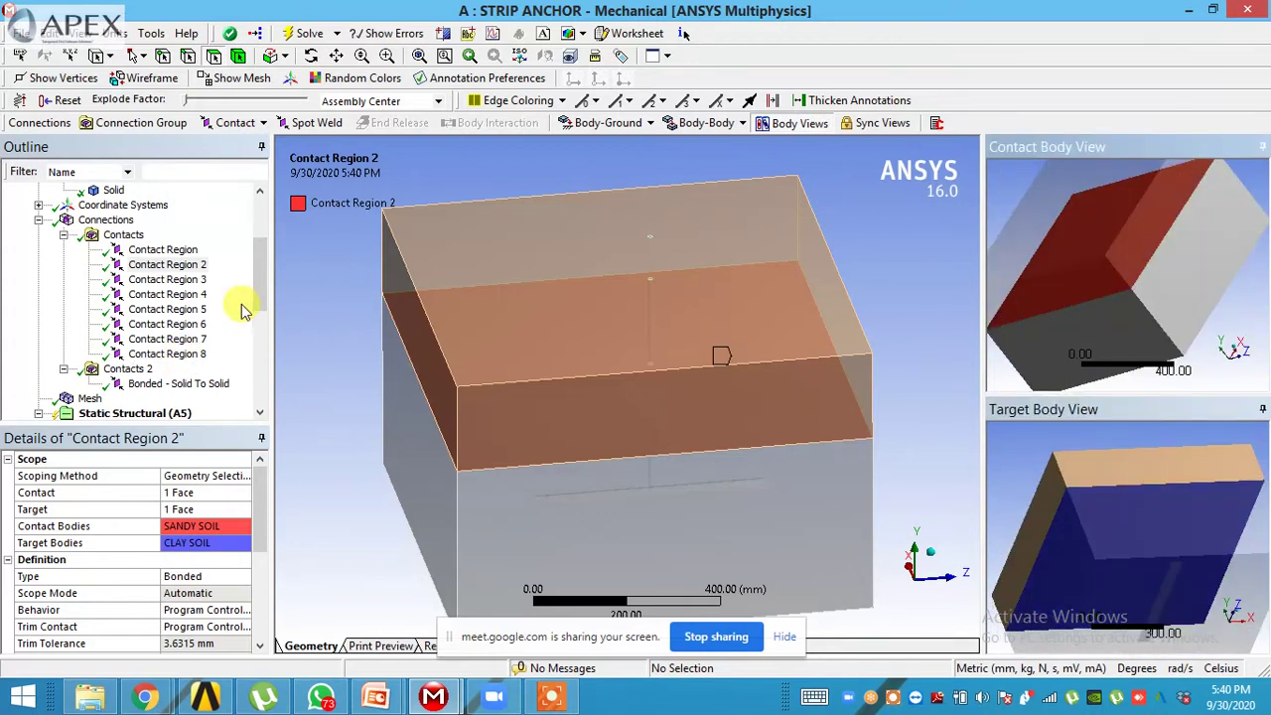
pyautogui.moveTo(255, 284); pyautogui.dragTo(256, 338)
pyautogui.click(144, 294)
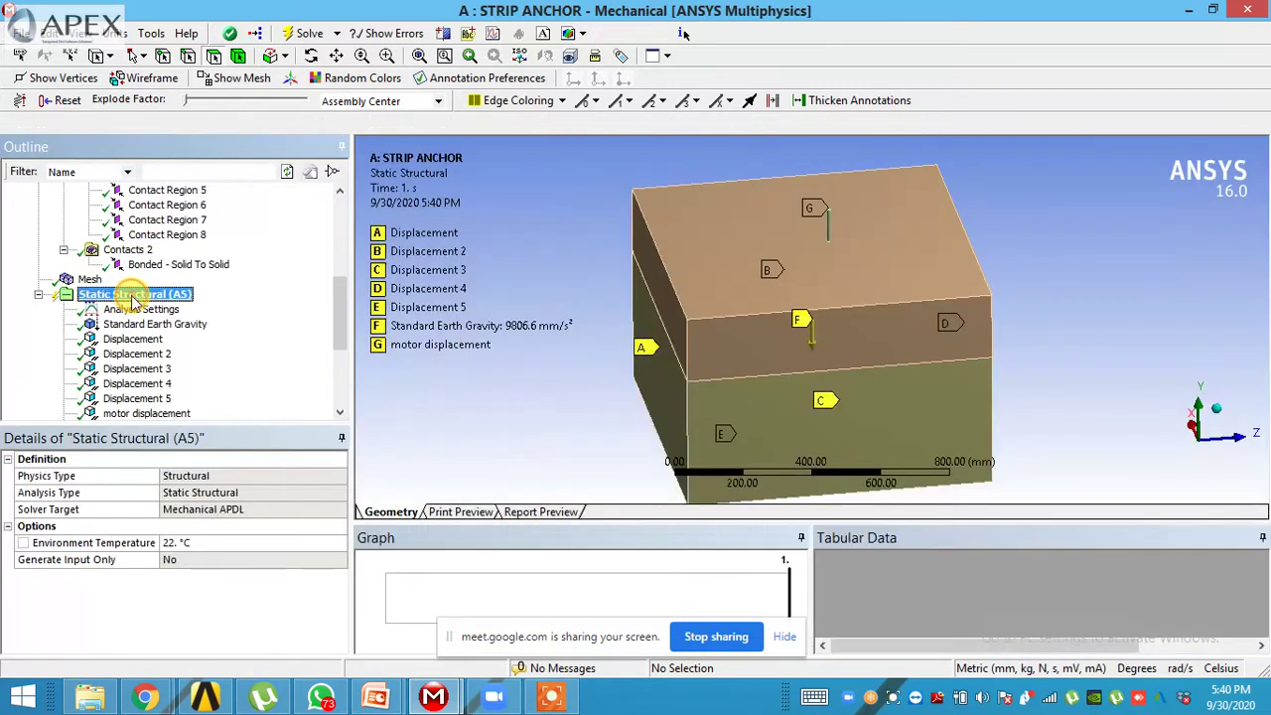
pyautogui.rightClick(137, 295)
# - Start the Static Structural solve, close WhatsApp, and switch to the Chrome windows
pyautogui.click(167, 333)
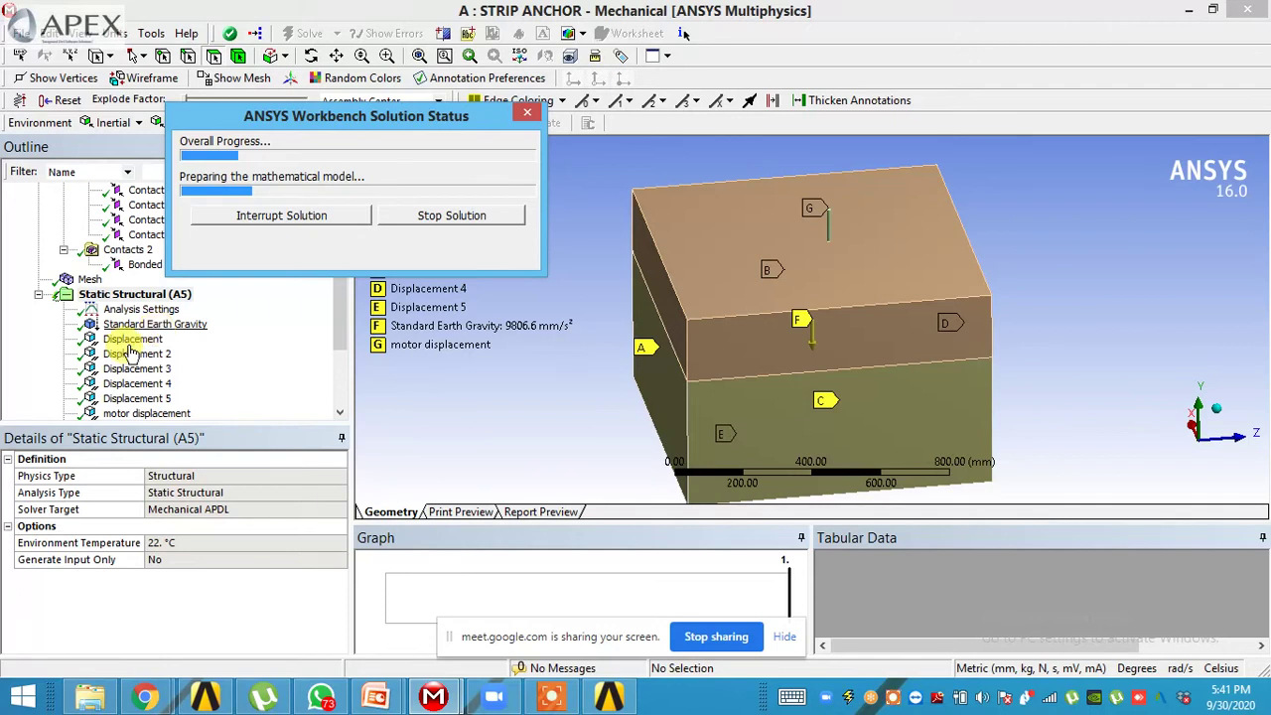
pyautogui.rightClick(313, 695)
pyautogui.click(303, 655)
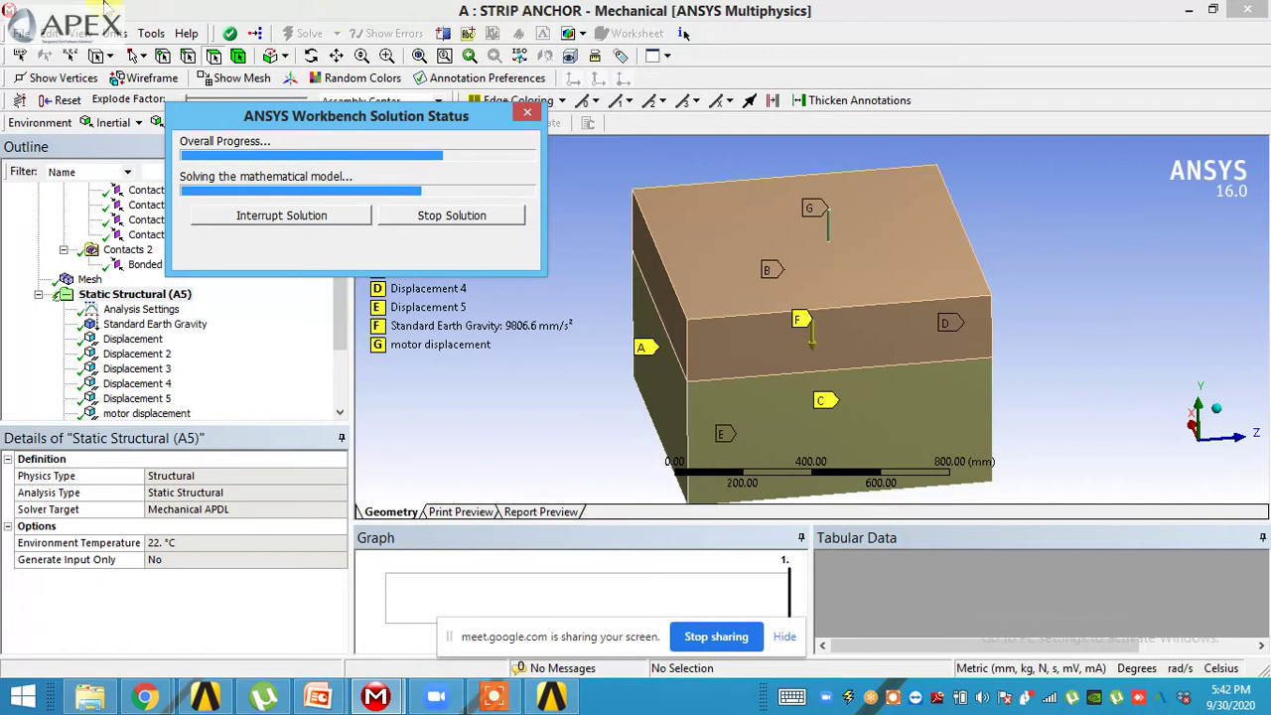
pyautogui.click(143, 695)
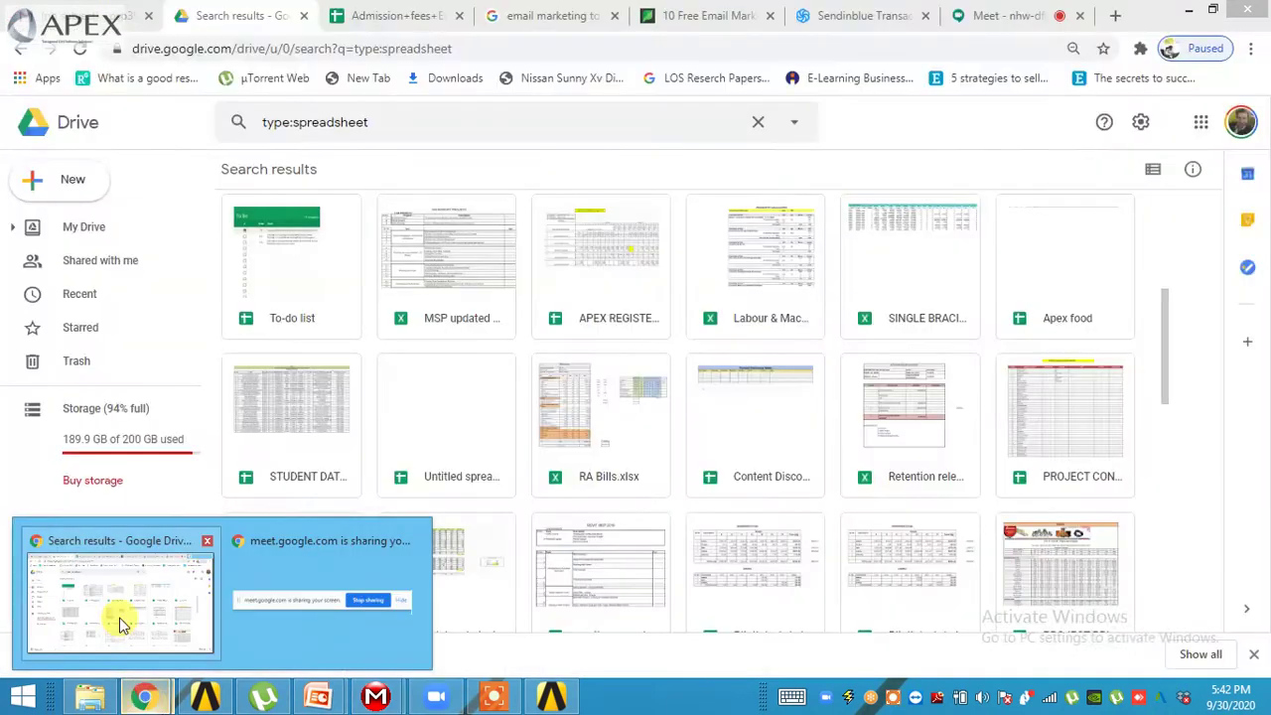
# - Switch to the Gmail tab, check the Important list, and return to the inbox
pyautogui.click(119, 611)
pyautogui.click(79, 16)
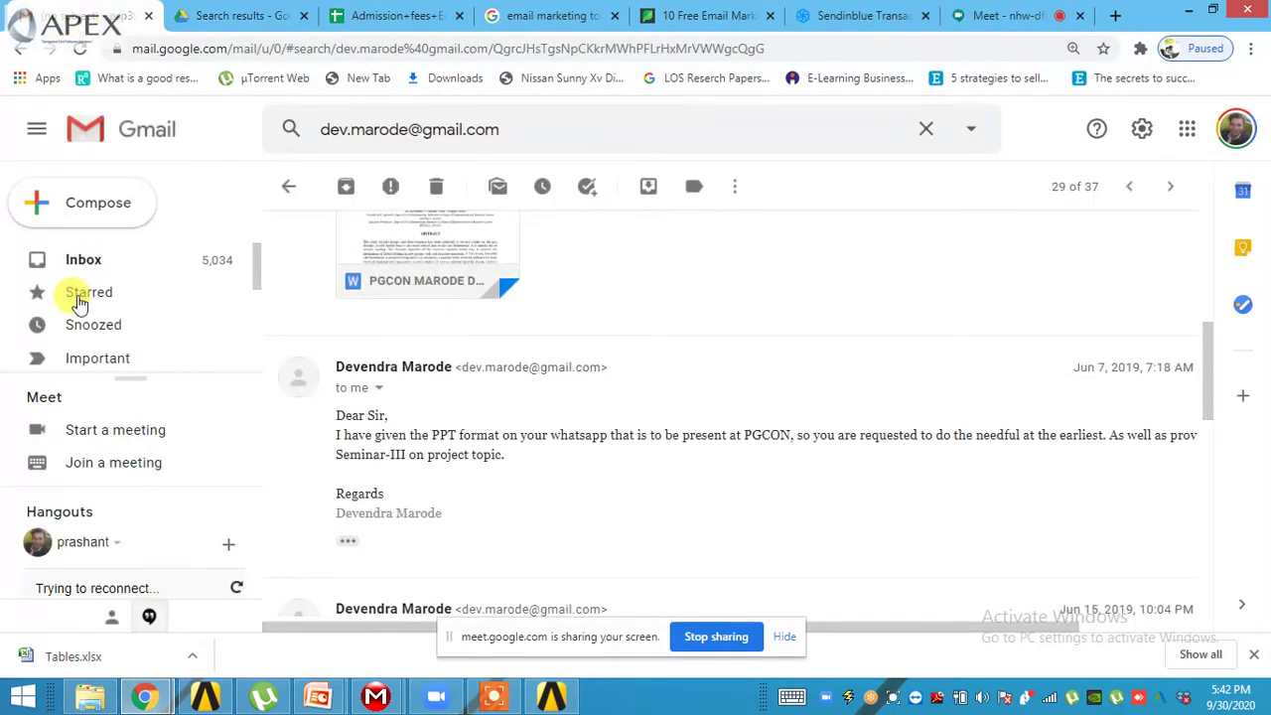
pyautogui.click(80, 358)
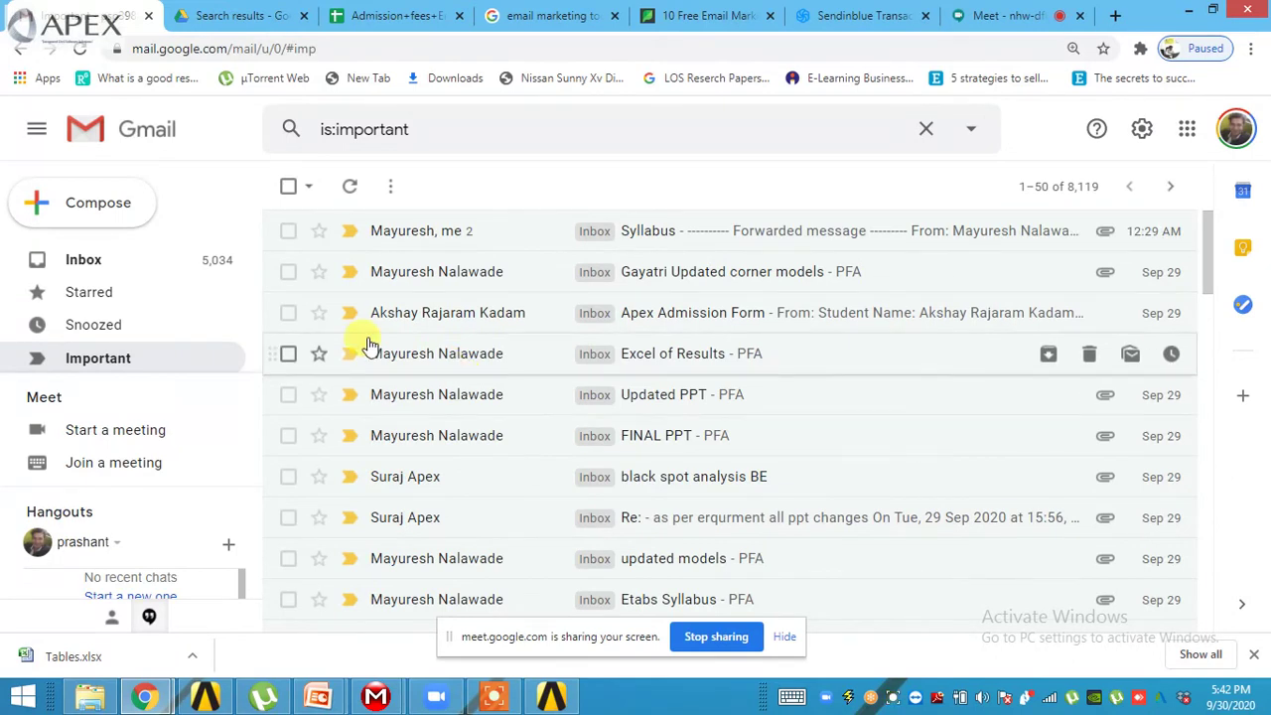
pyautogui.click(142, 262)
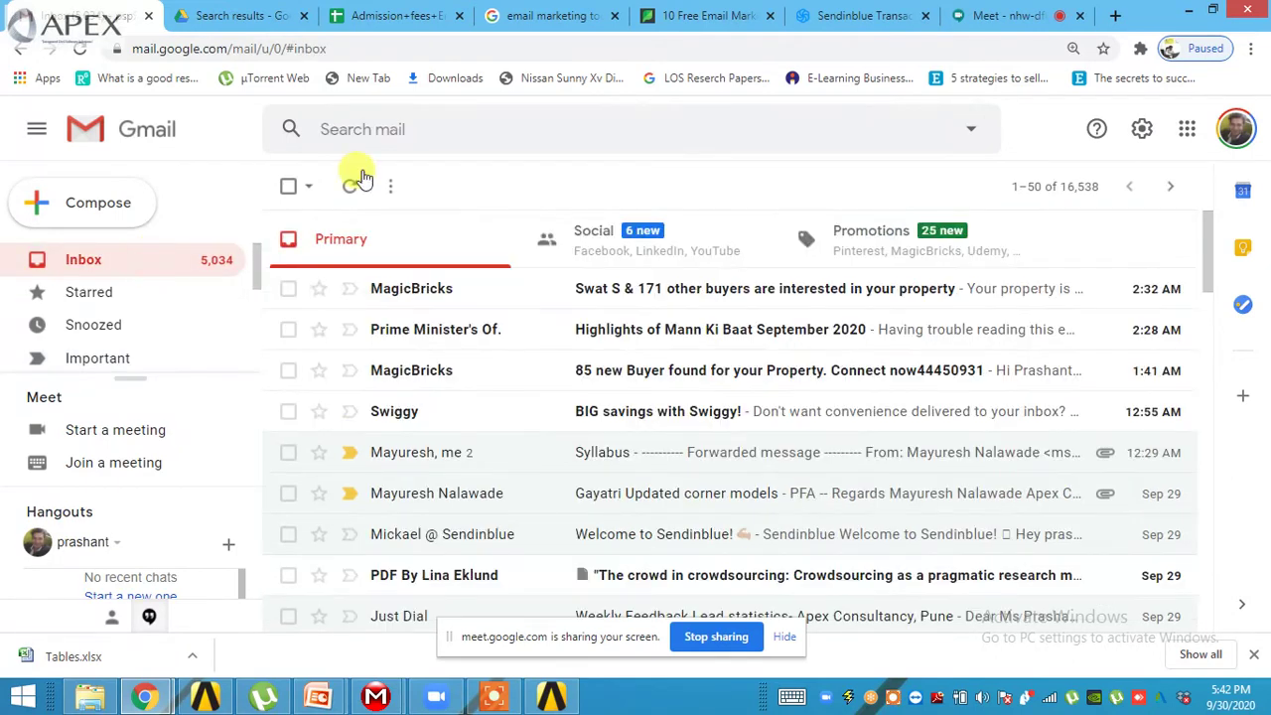
# - Search the mailbox for 'musa' after trying other contact-name search terms
pyautogui.click(457, 129)
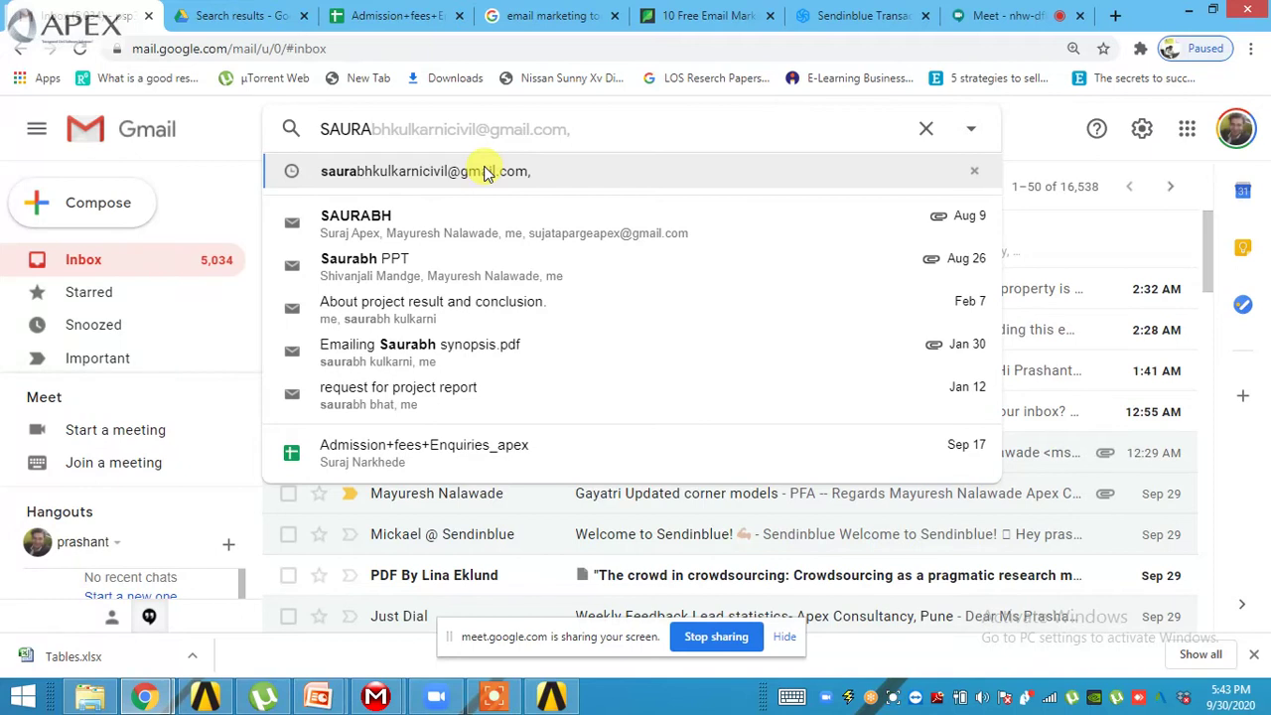
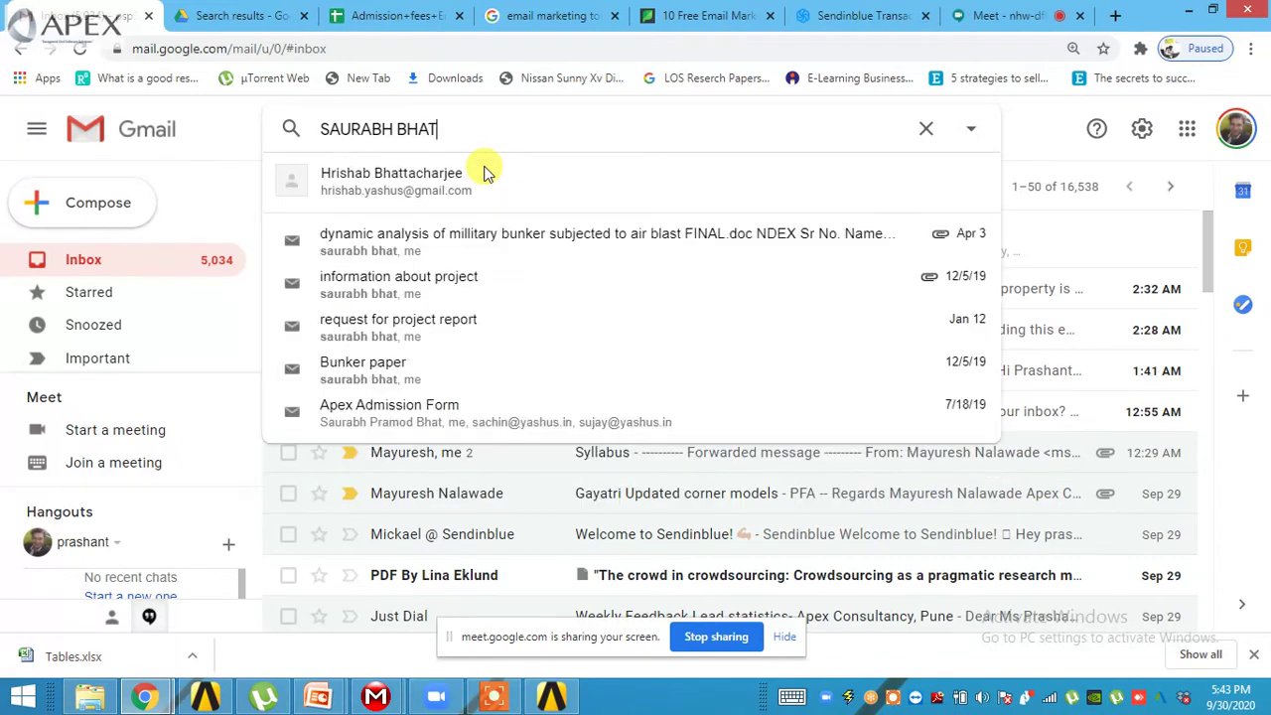
pyautogui.write('saura')
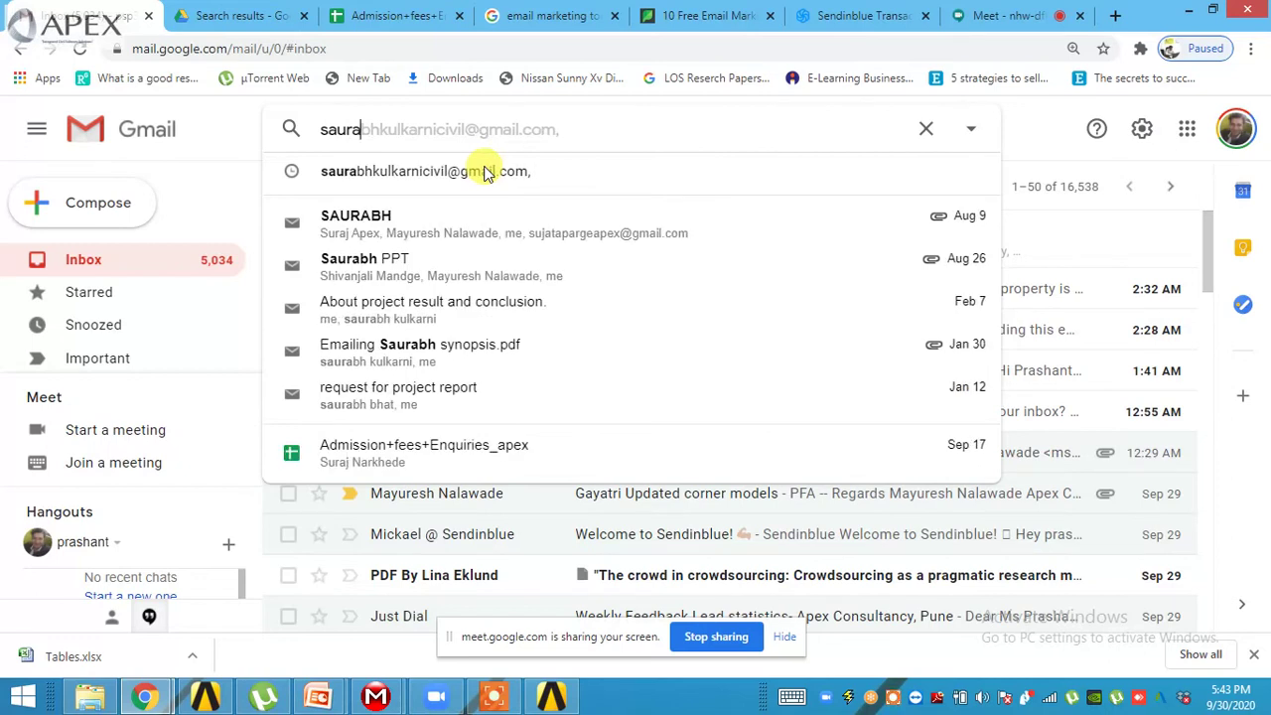
pyautogui.write('n')
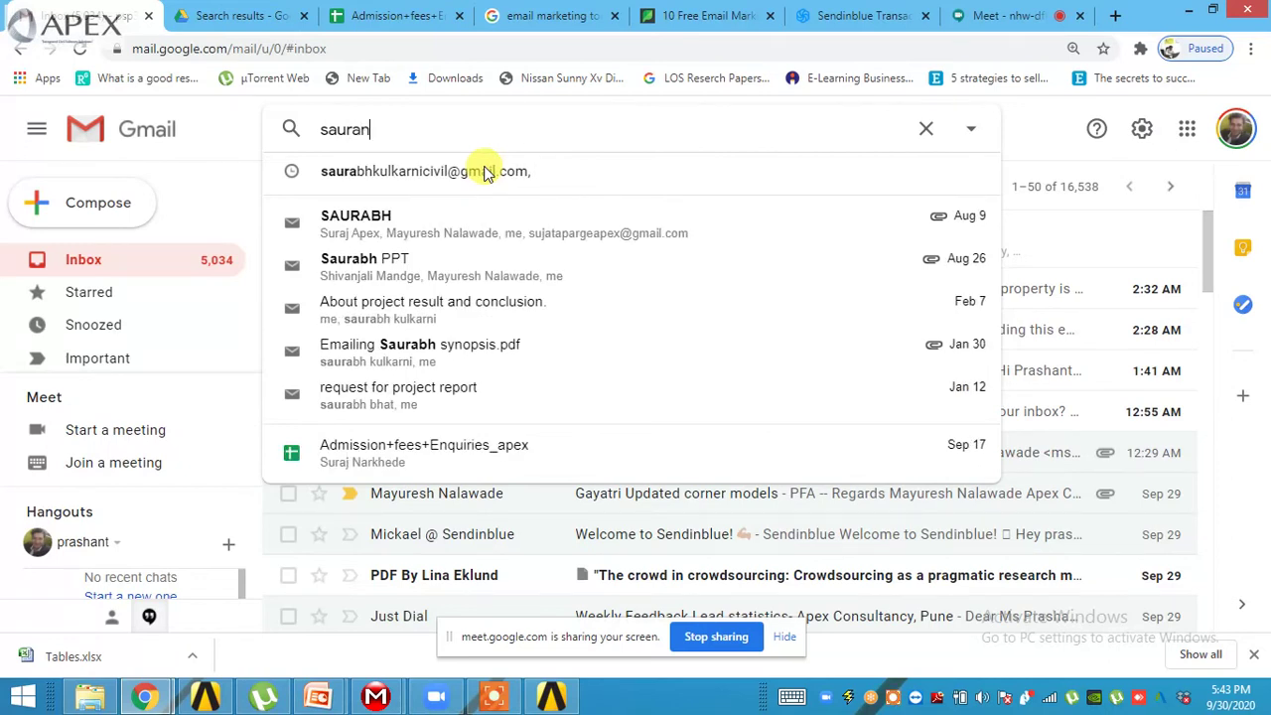
pyautogui.press('BackSpace')
pyautogui.press('BackSpace')
pyautogui.press('BackSpace')
pyautogui.press('BackSpace')
pyautogui.press('BackSpace')
pyautogui.press('BackSpace')
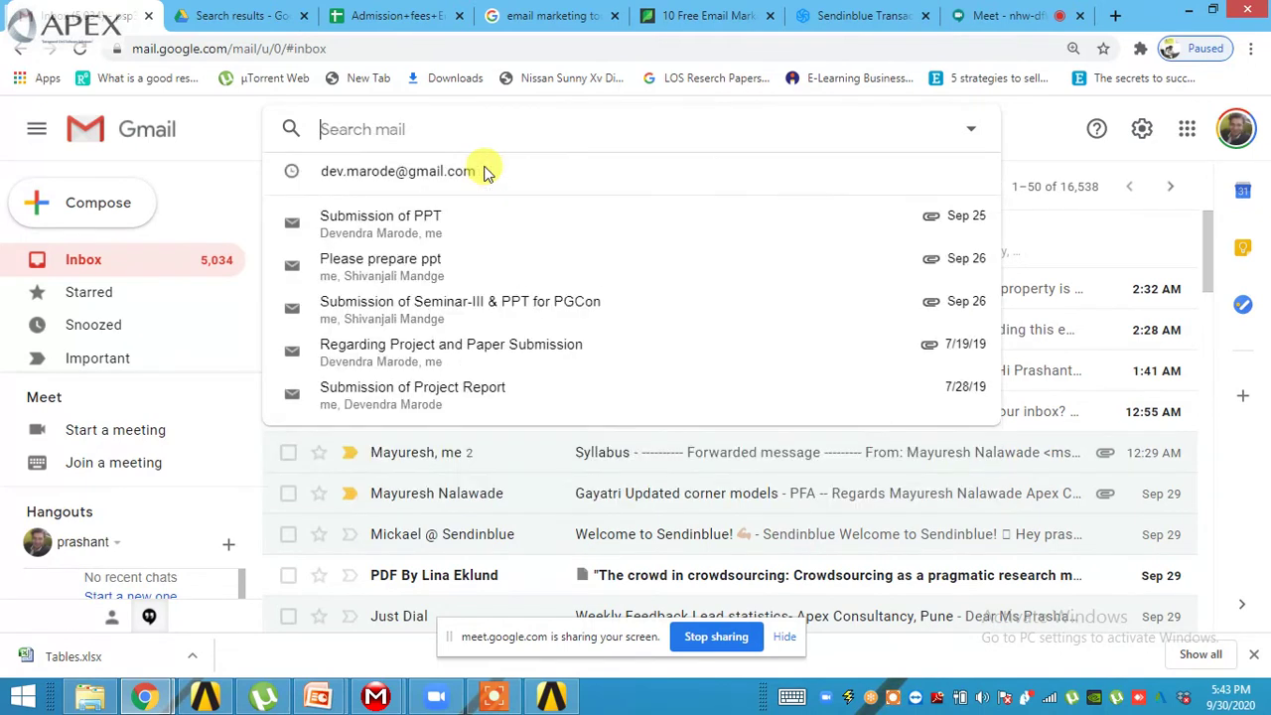
pyautogui.write('musa')
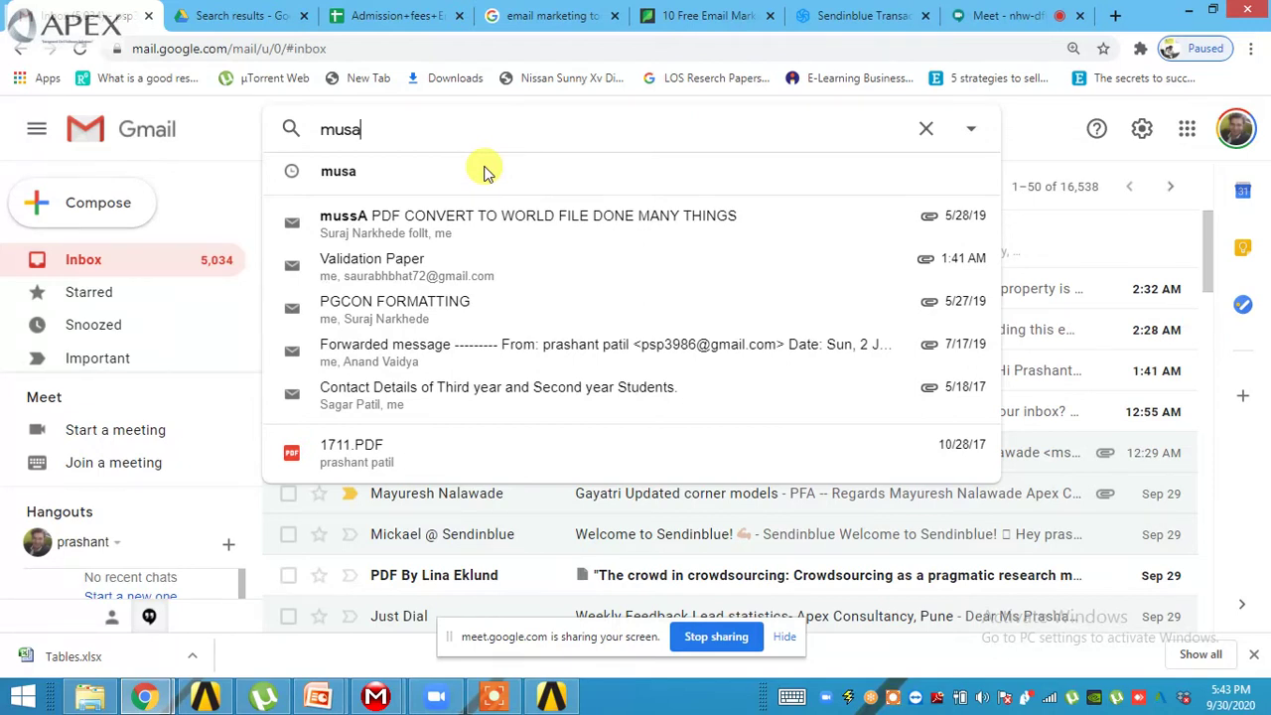
# - Open the matching conversation and forward the email with the PDF attachment
pyautogui.click(481, 368)
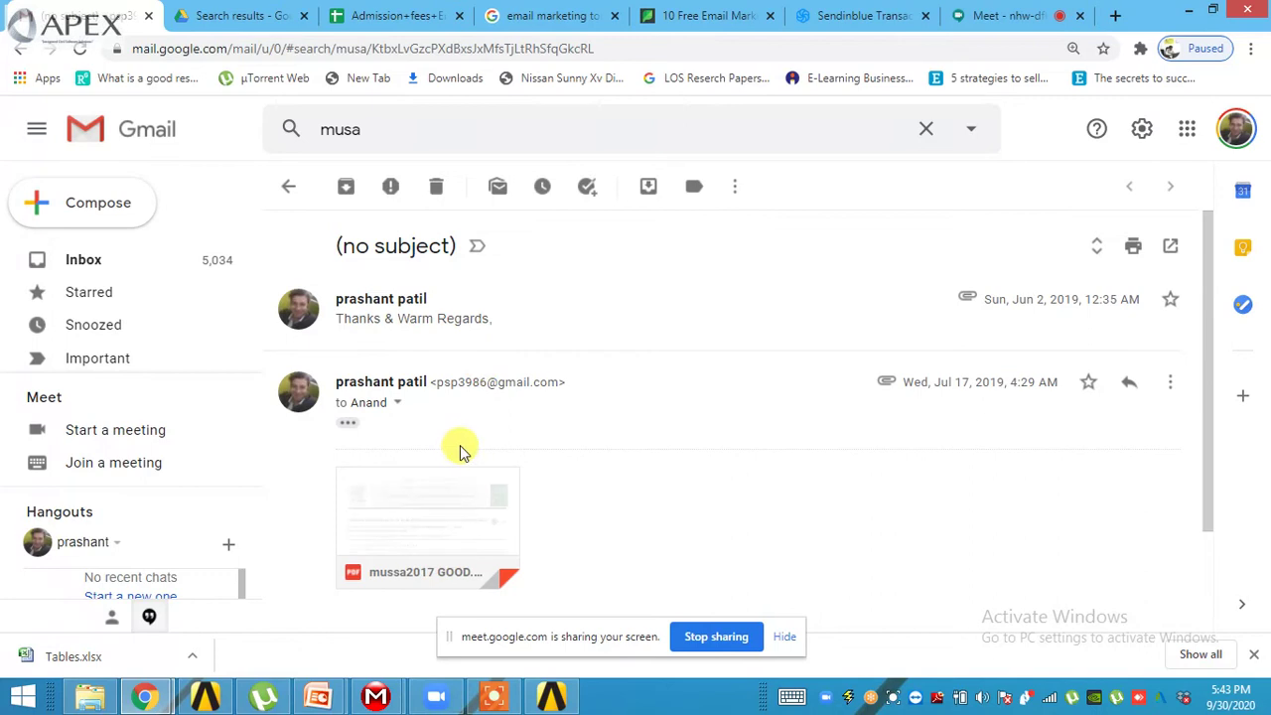
pyautogui.scroll(-2, 459, 449)
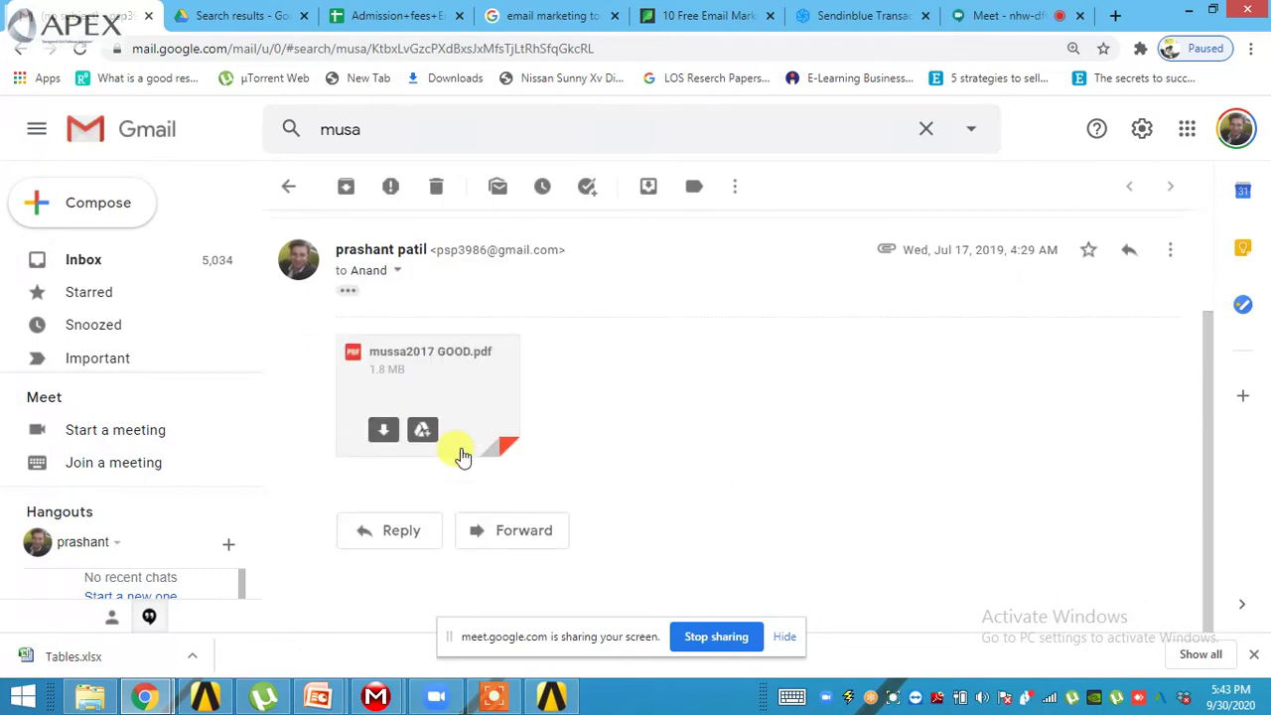
pyautogui.click(509, 532)
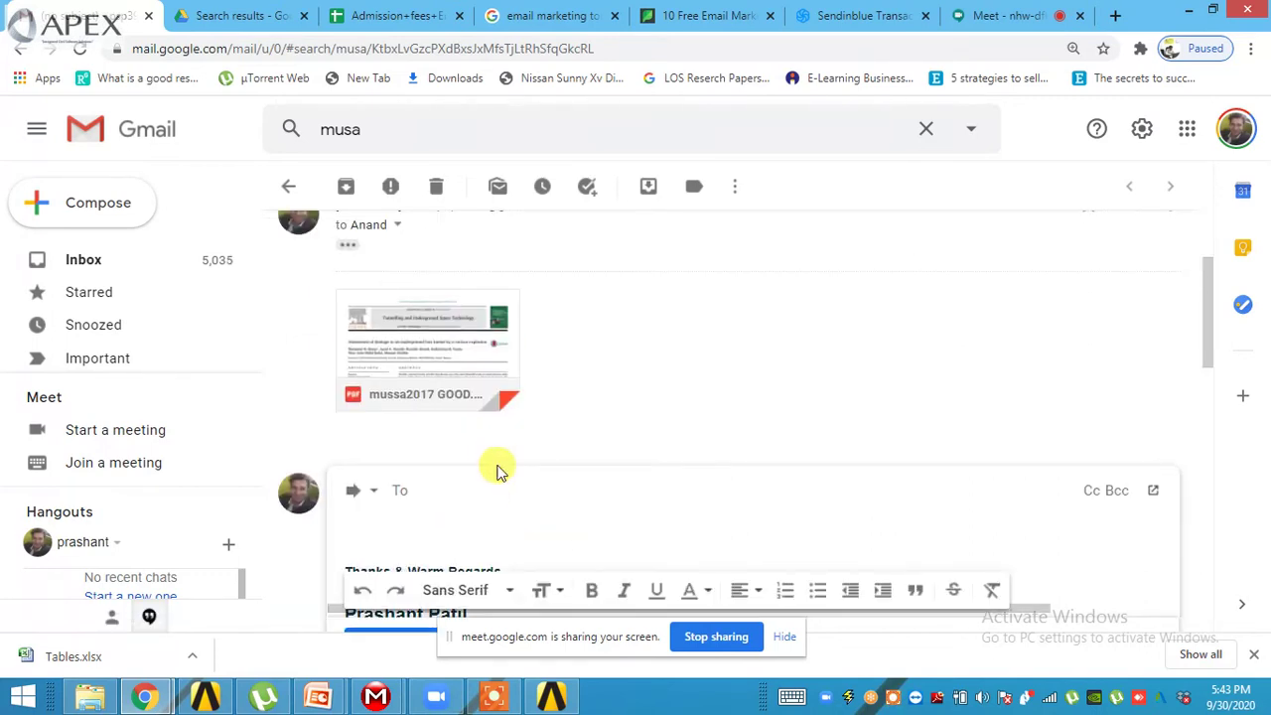
# - Add three suggested contacts as recipients and delete the stray typed letter
pyautogui.write('shr')
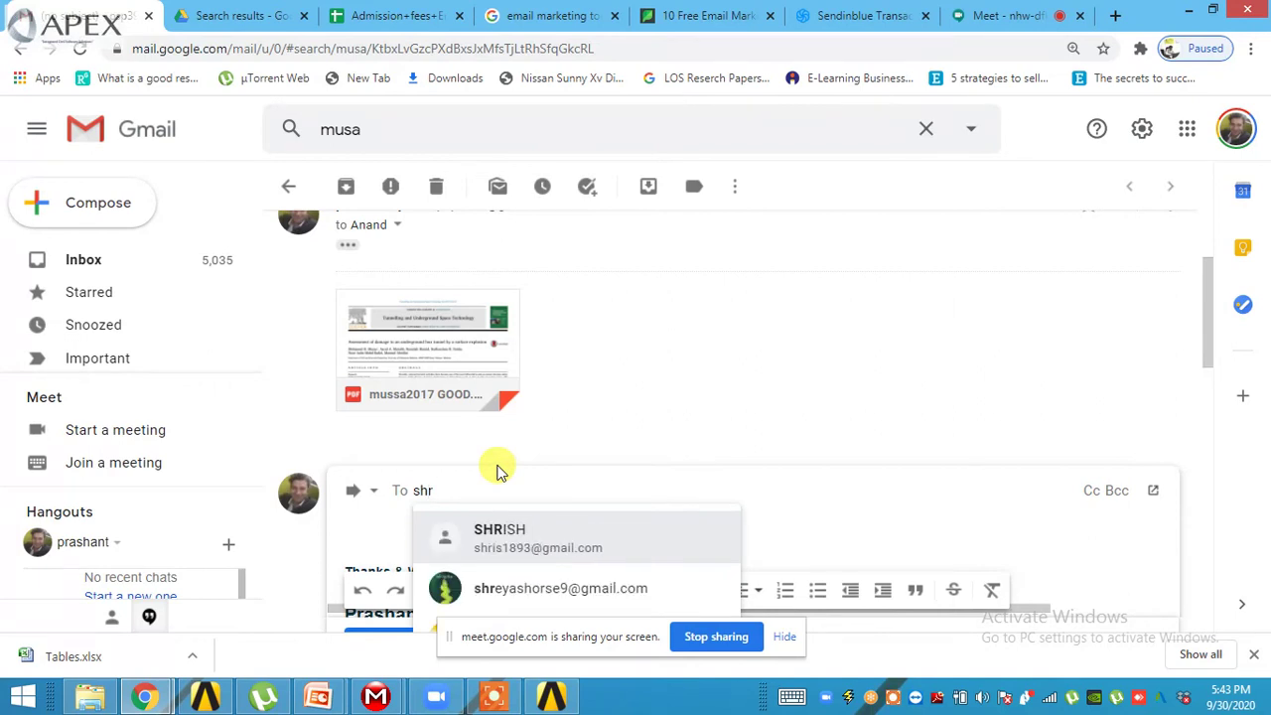
pyautogui.click(561, 545)
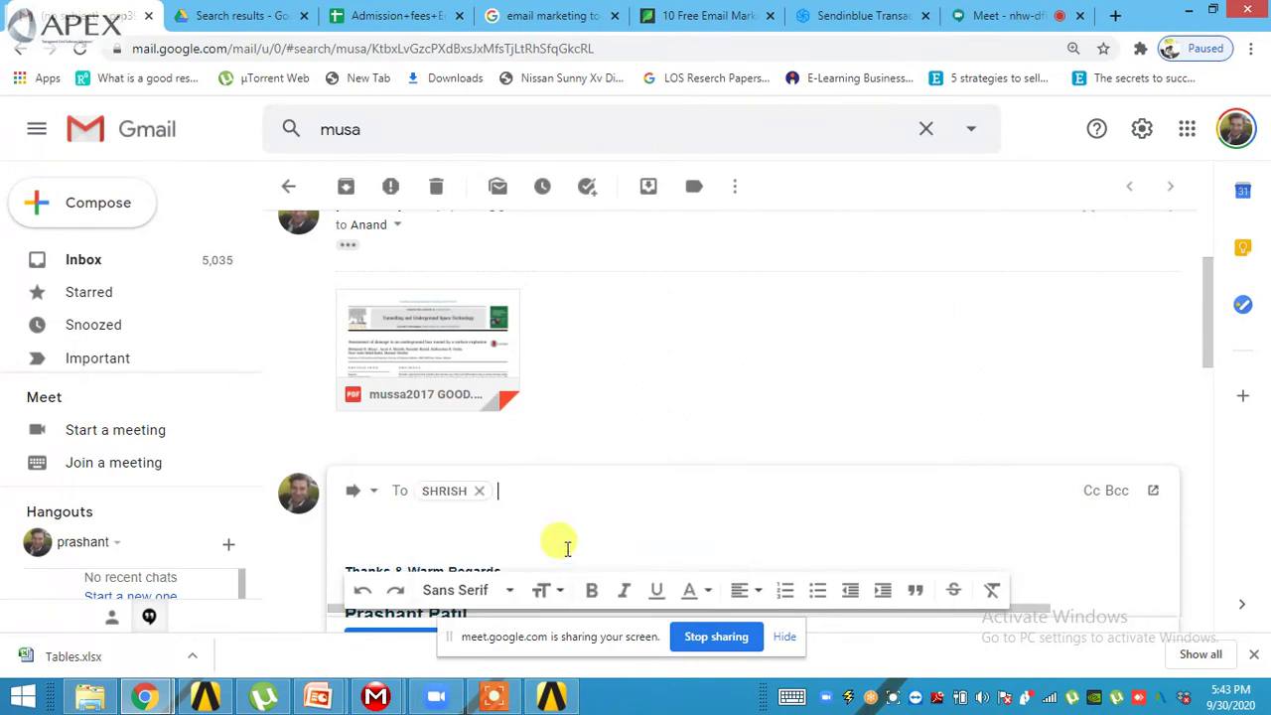
pyautogui.write('anag')
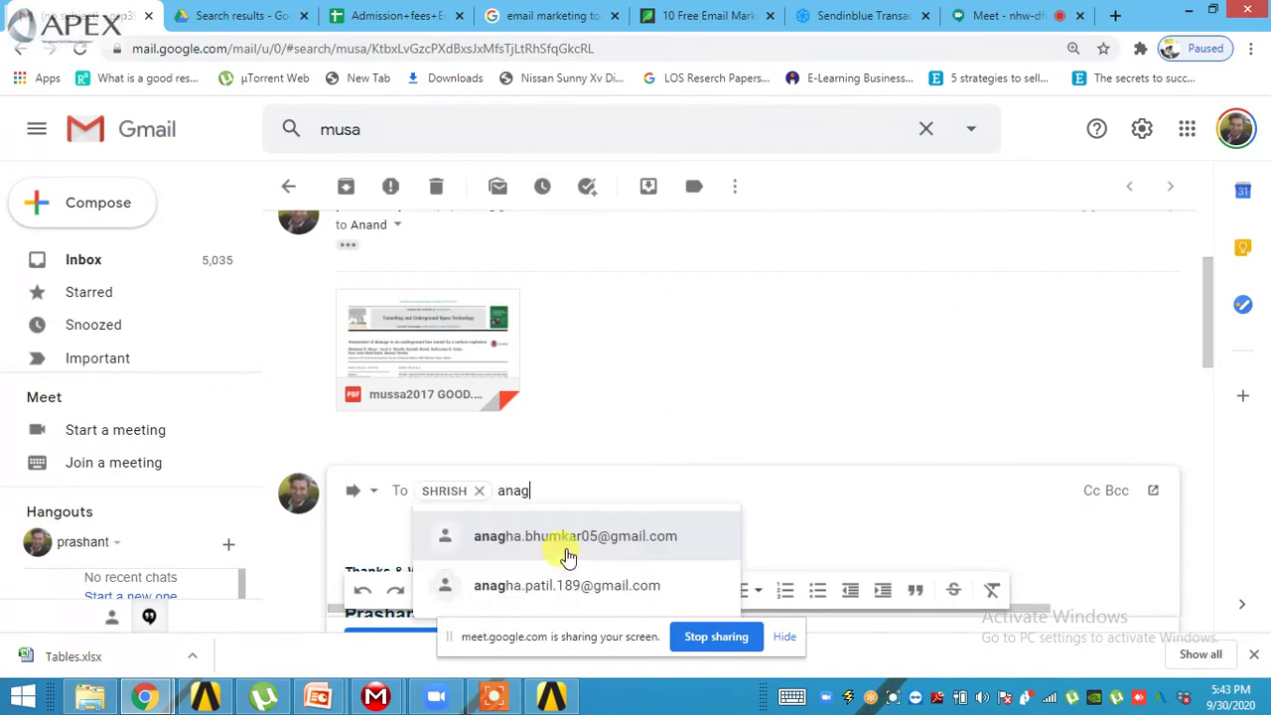
pyautogui.click(566, 549)
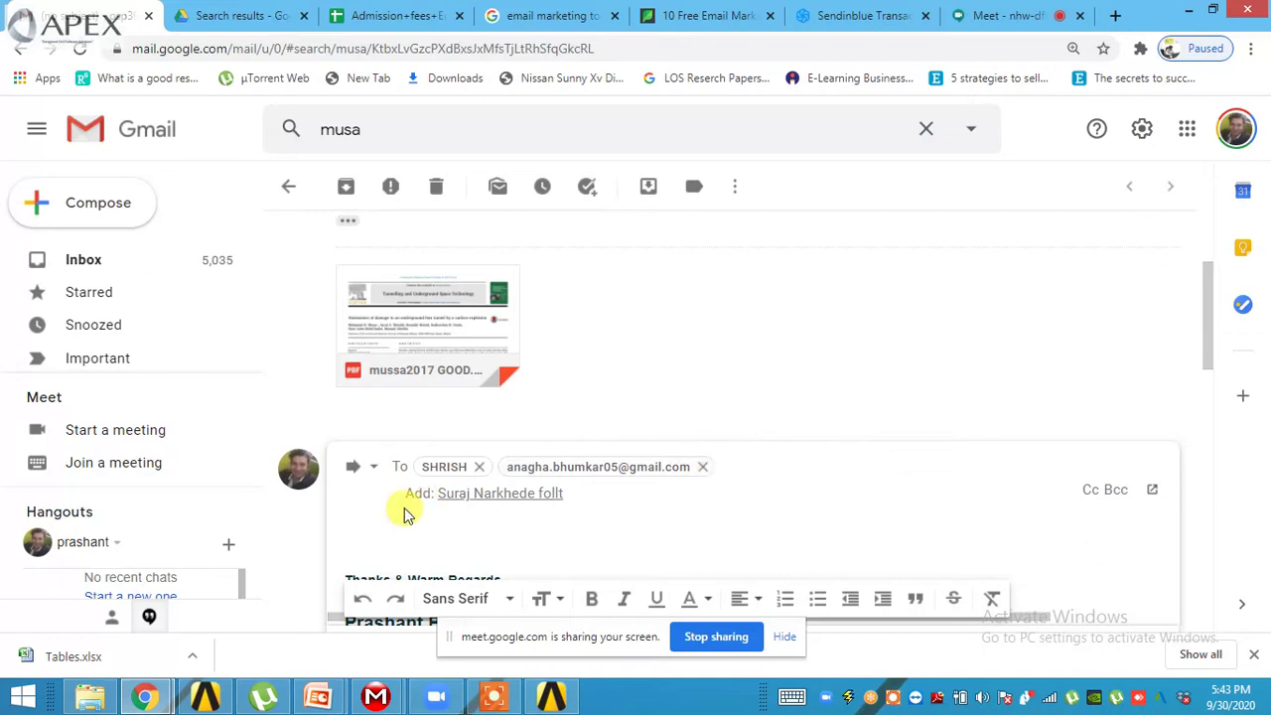
pyautogui.click(472, 495)
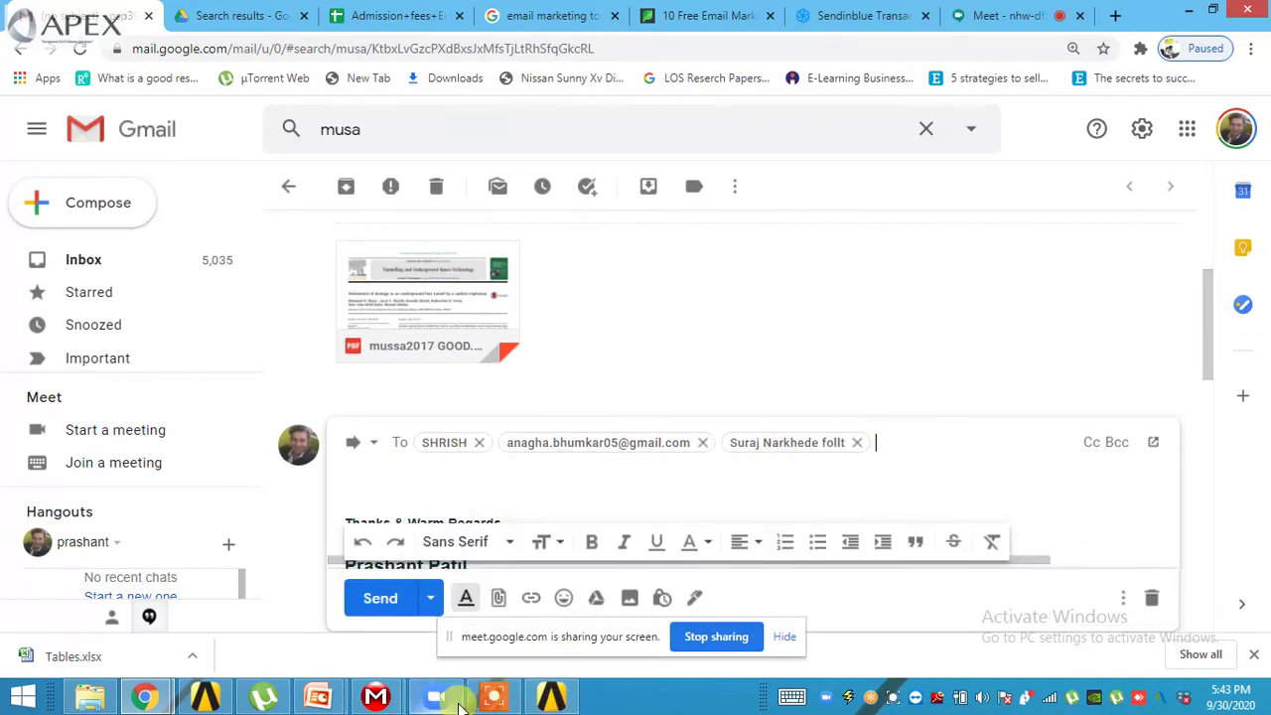
pyautogui.moveTo(145, 695)
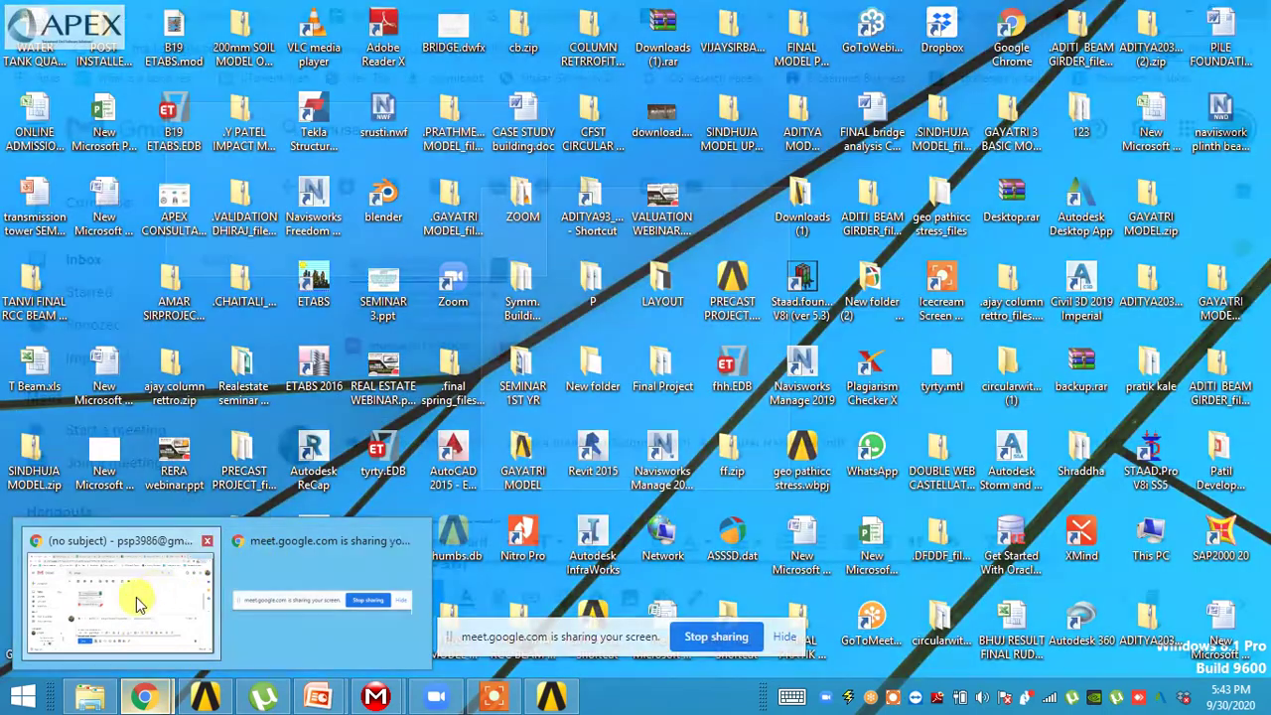
pyautogui.click(137, 604)
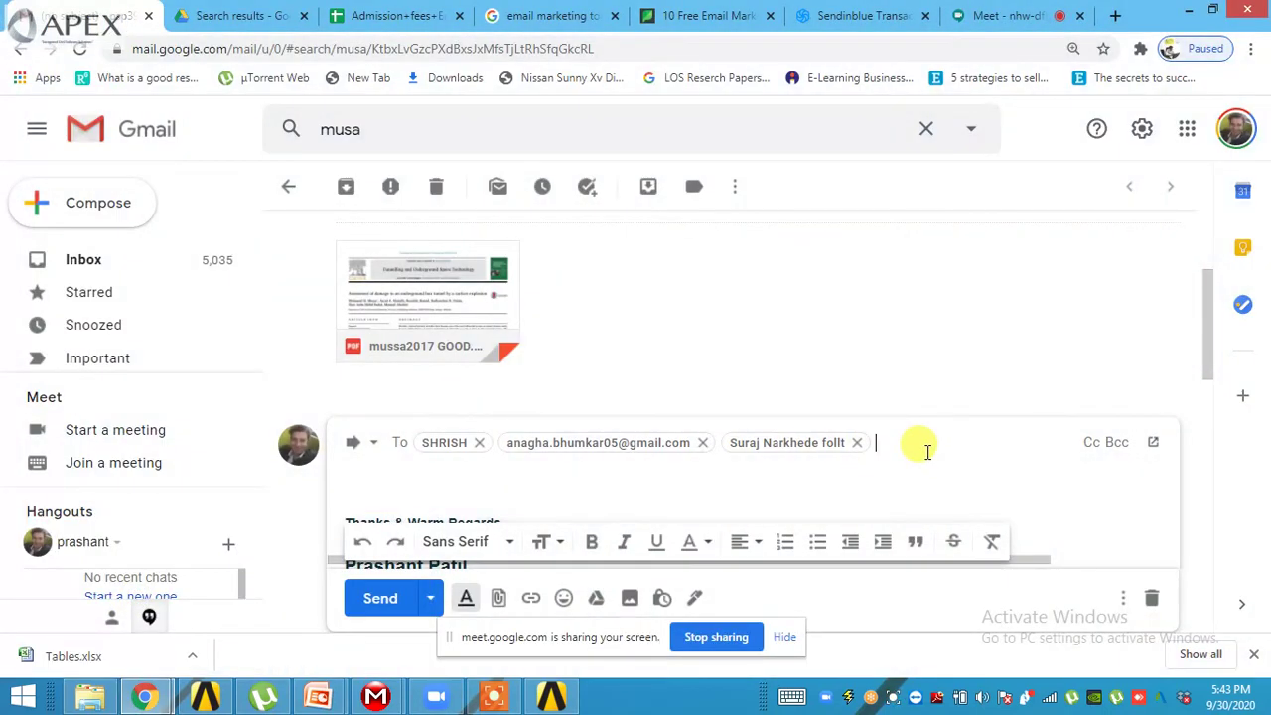
pyautogui.write('arvi')
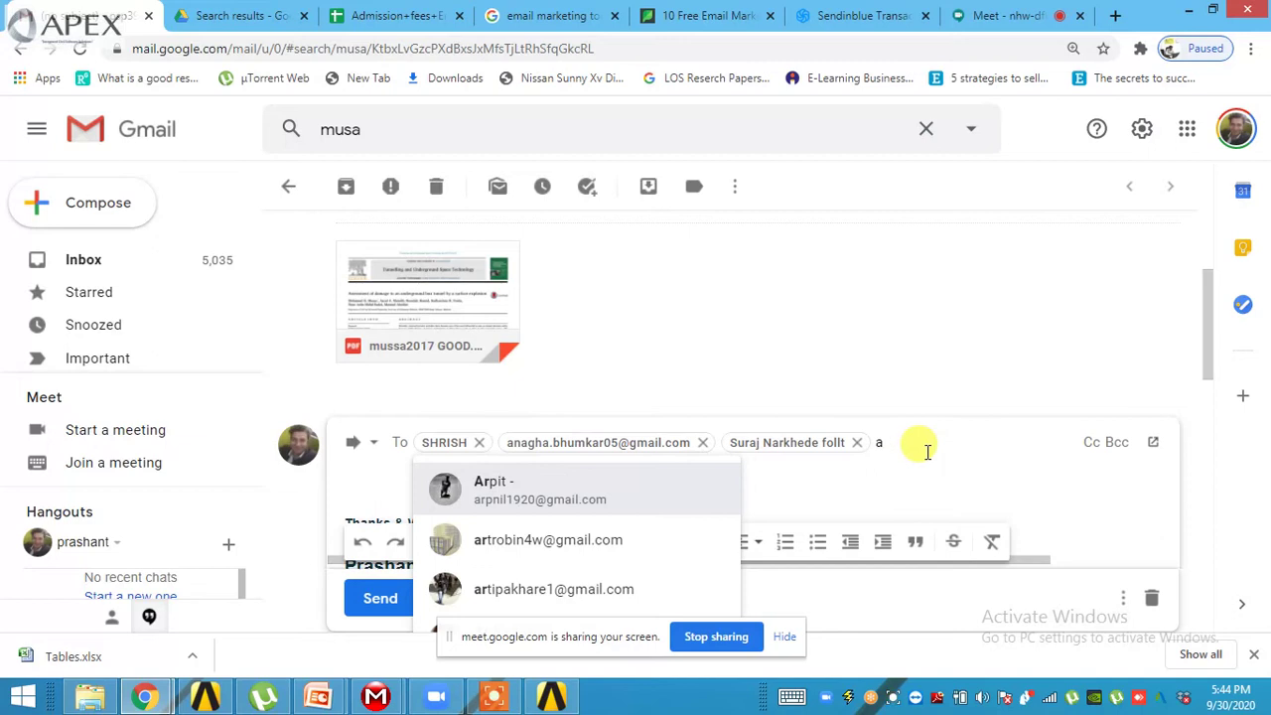
pyautogui.press('BackSpace')
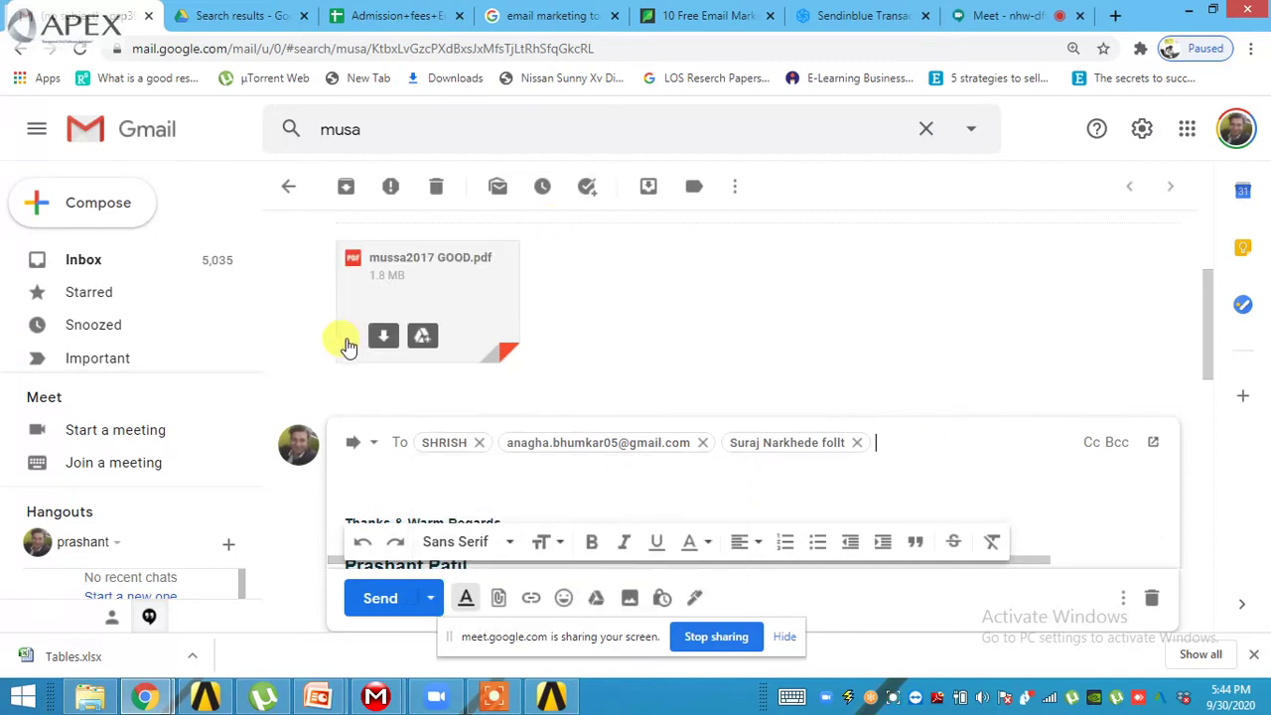
# - Preview mussa2017 GOOD.pdf, scroll to Fig. 1, and zoom in to 175%
pyautogui.click(366, 335)
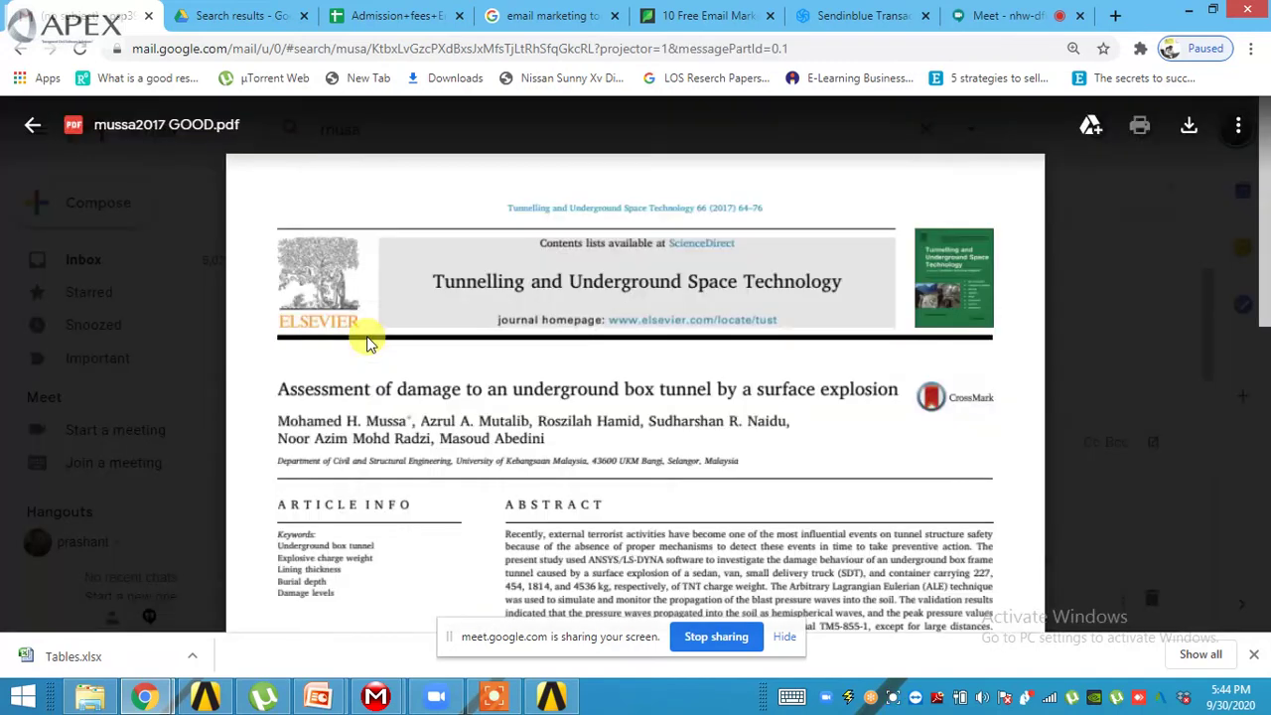
pyautogui.scroll(-5, 587, 387)
pyautogui.scroll(-6, 573, 449)
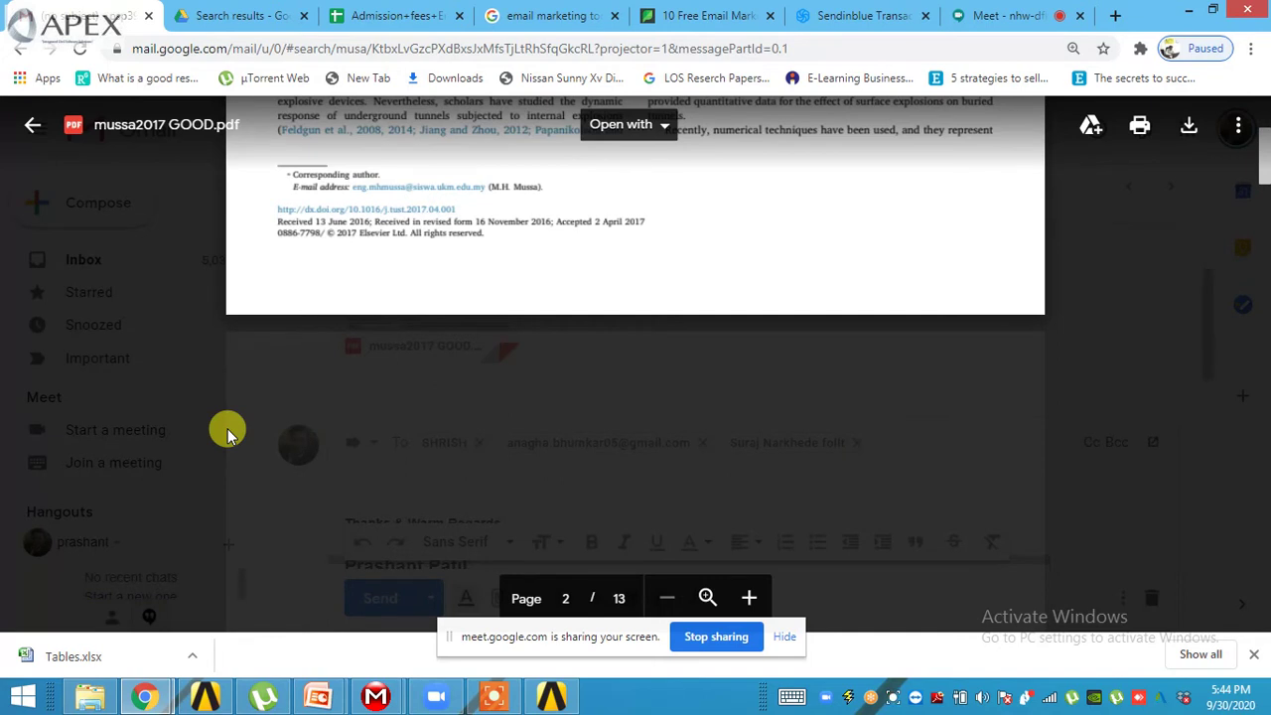
pyautogui.scroll(-2, 596, 452)
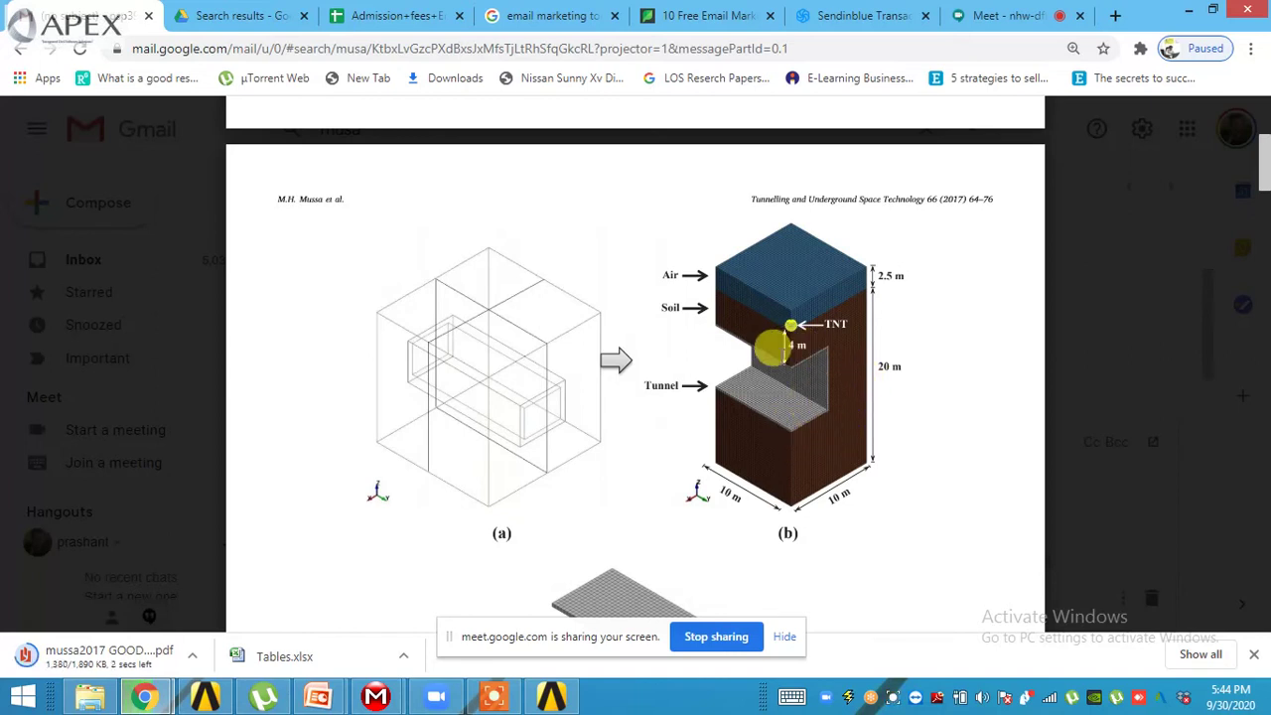
pyautogui.hotkey('ctrl', '+')
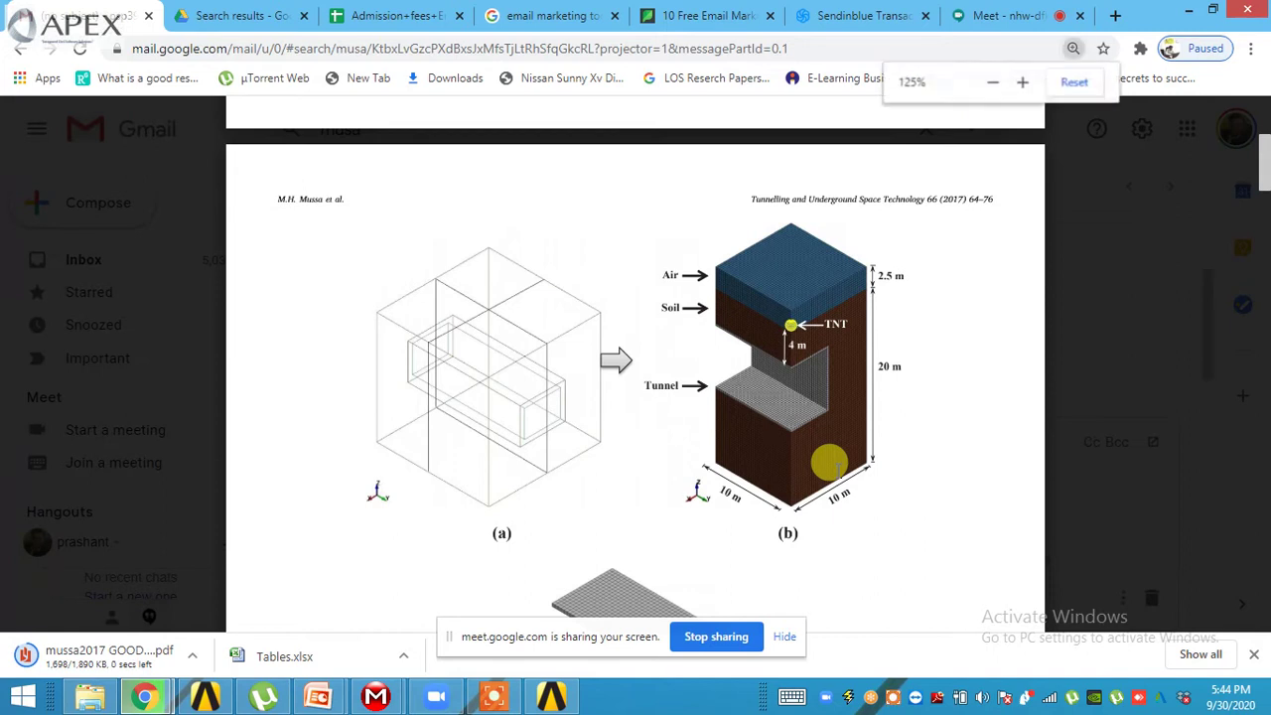
pyautogui.hotkey('ctrl', '+')
pyautogui.hotkey('ctrl', '+')
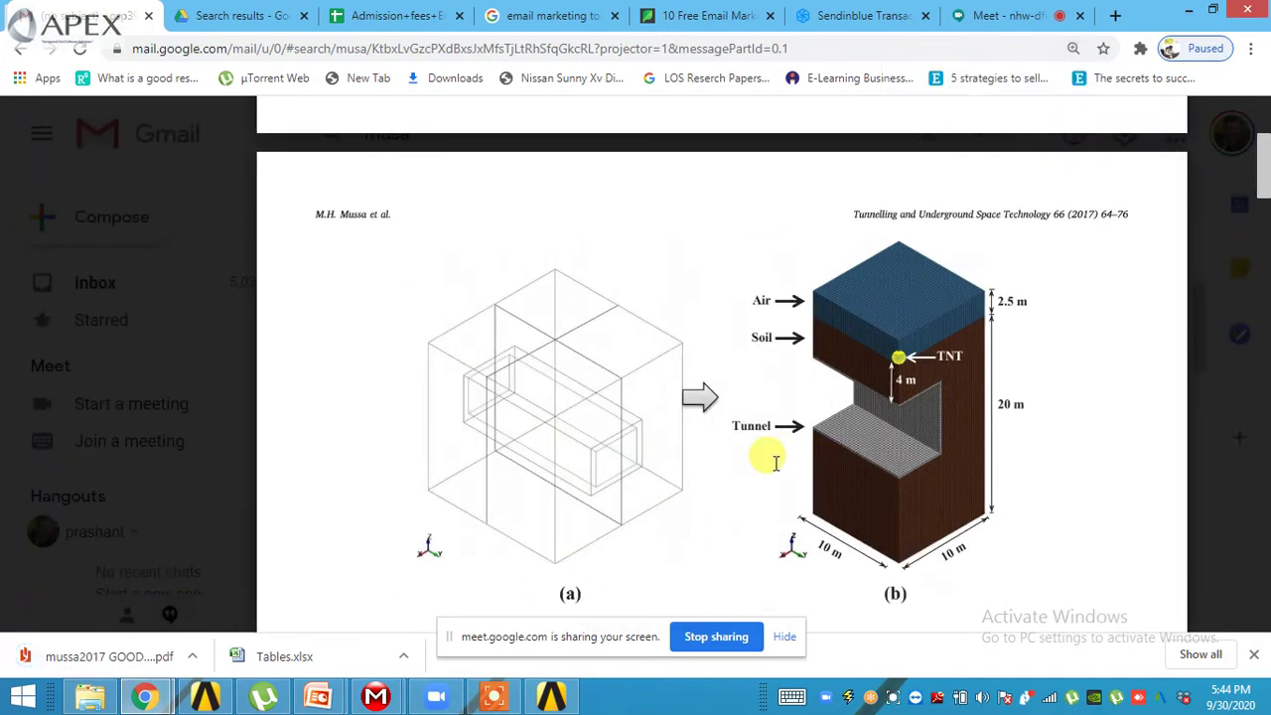
pyautogui.keyDown('ctrl'); pyautogui.scroll(1, 765, 454); pyautogui.keyUp('ctrl')
pyautogui.keyDown('ctrl'); pyautogui.scroll(2, 586, 494); pyautogui.keyUp('ctrl')
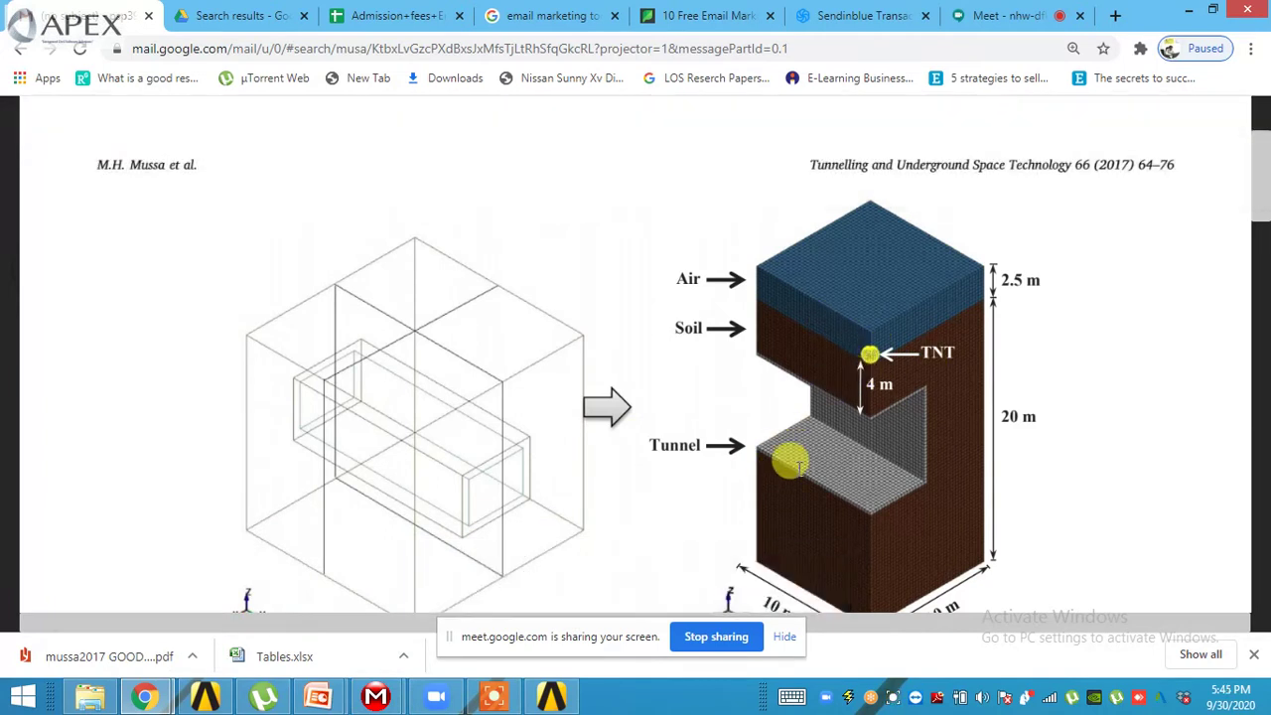
# - Review Table 1's vehicle explosive weights, briefly selecting the SUV/van text
pyautogui.scroll(-2, 788, 460)
pyautogui.scroll(1, 931, 371)
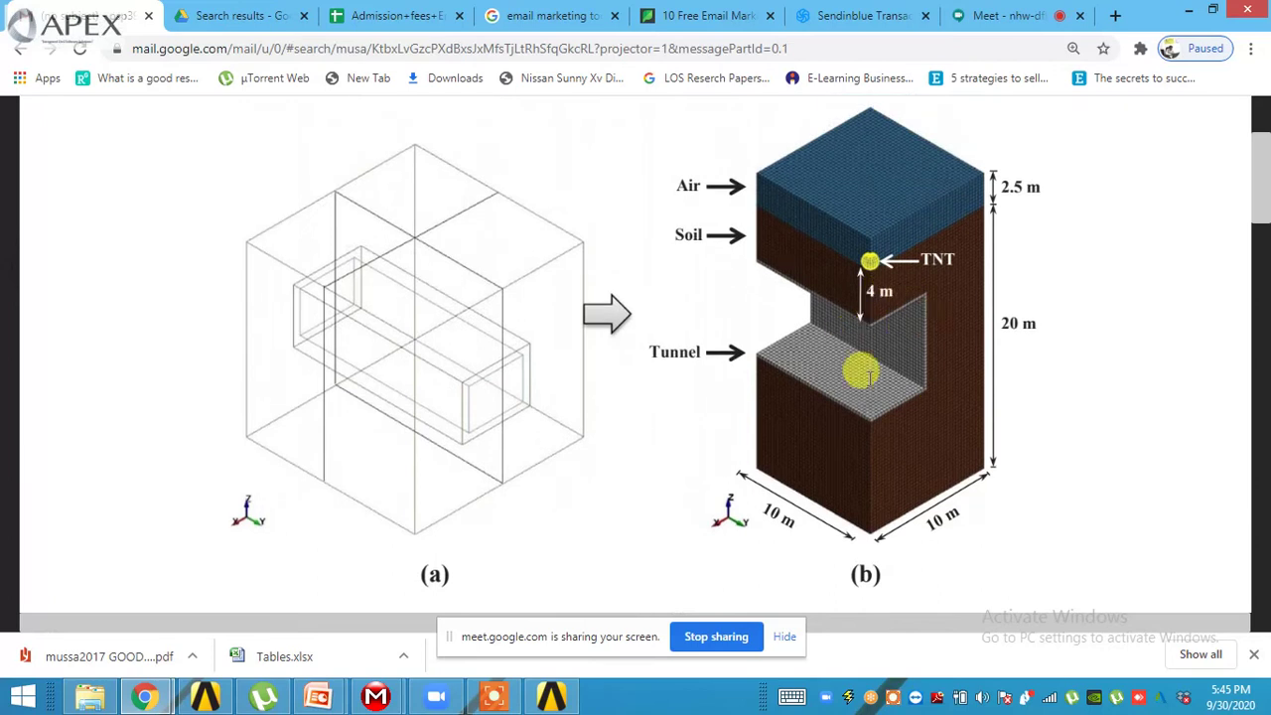
pyautogui.scroll(-5, 854, 369)
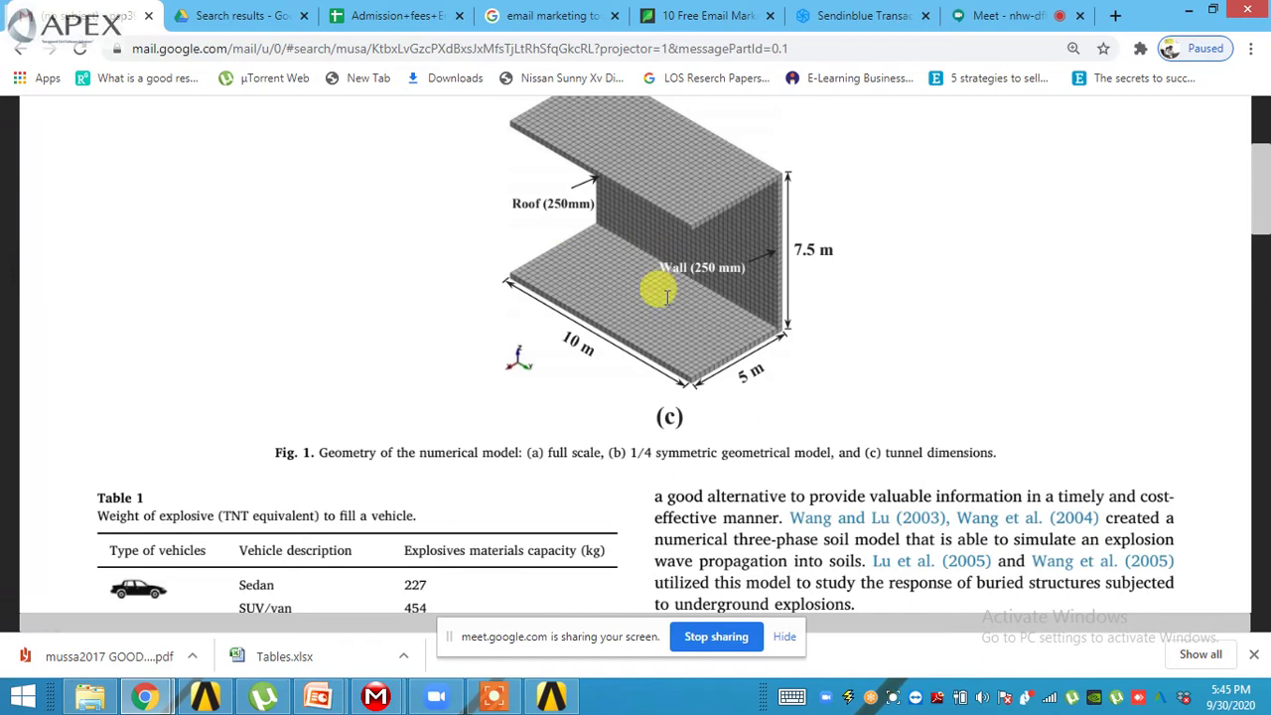
pyautogui.scroll(-1, 683, 268)
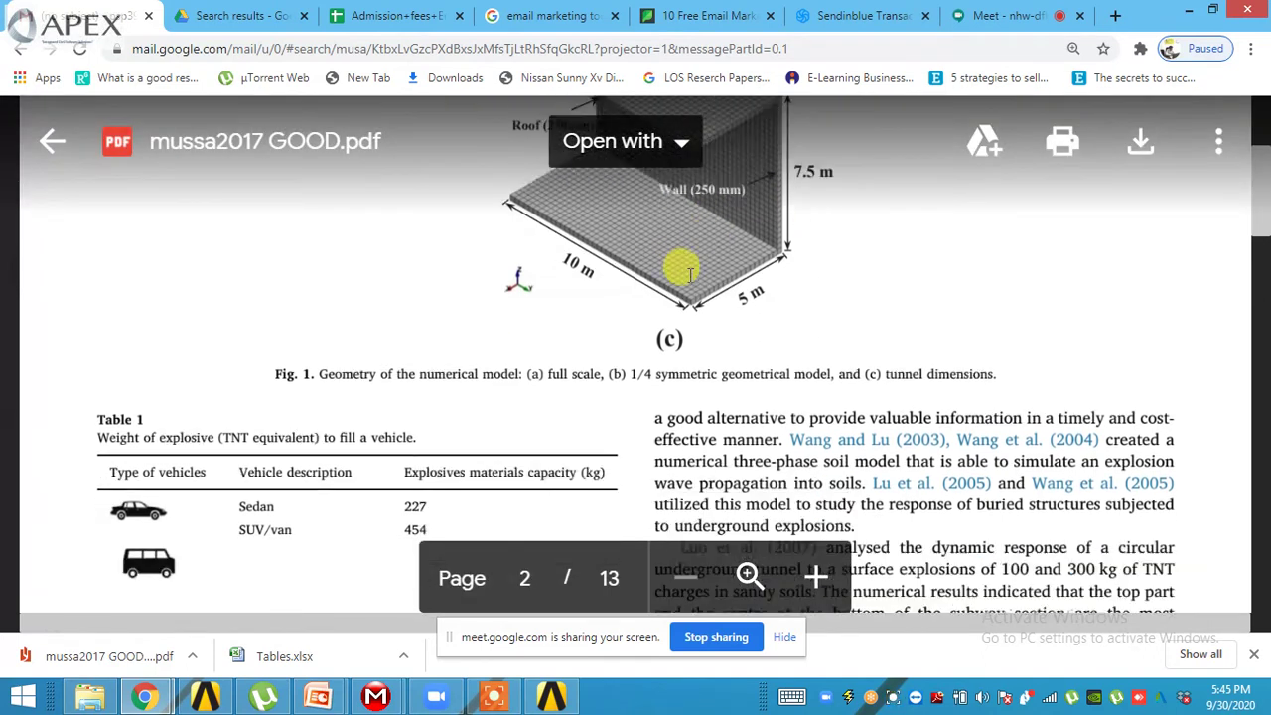
pyautogui.scroll(-2, 679, 268)
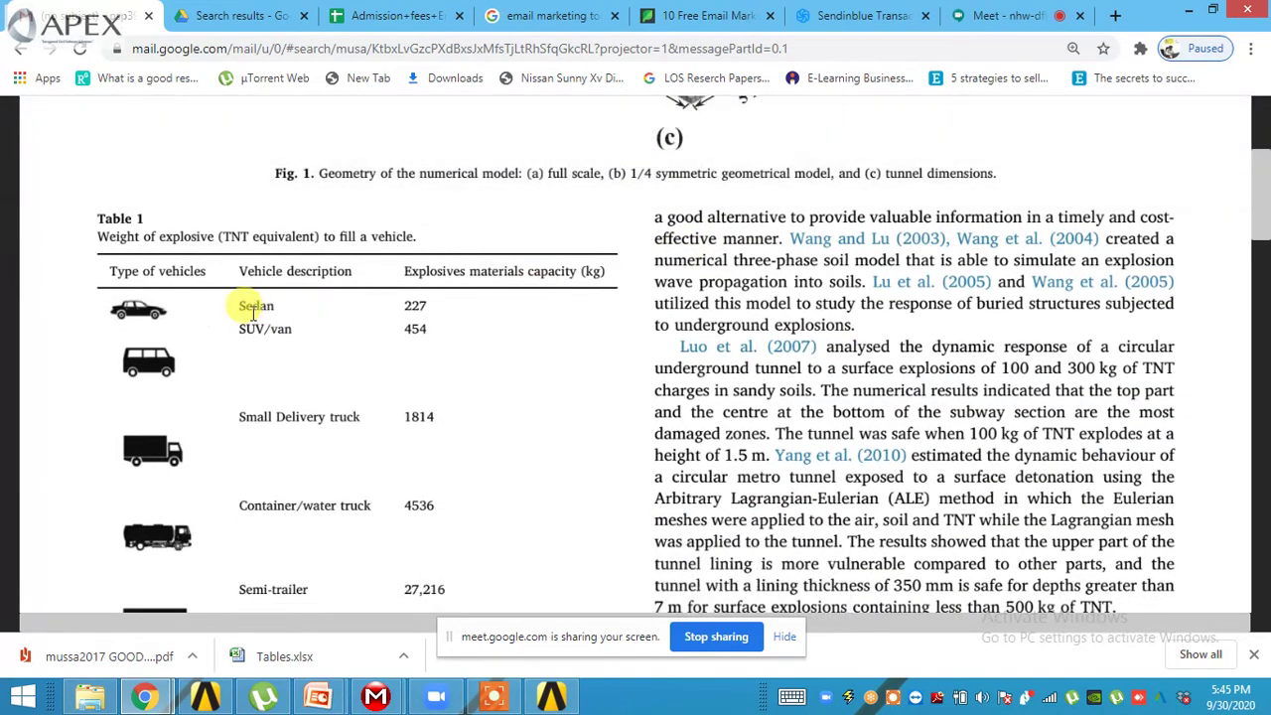
pyautogui.click(234, 300)
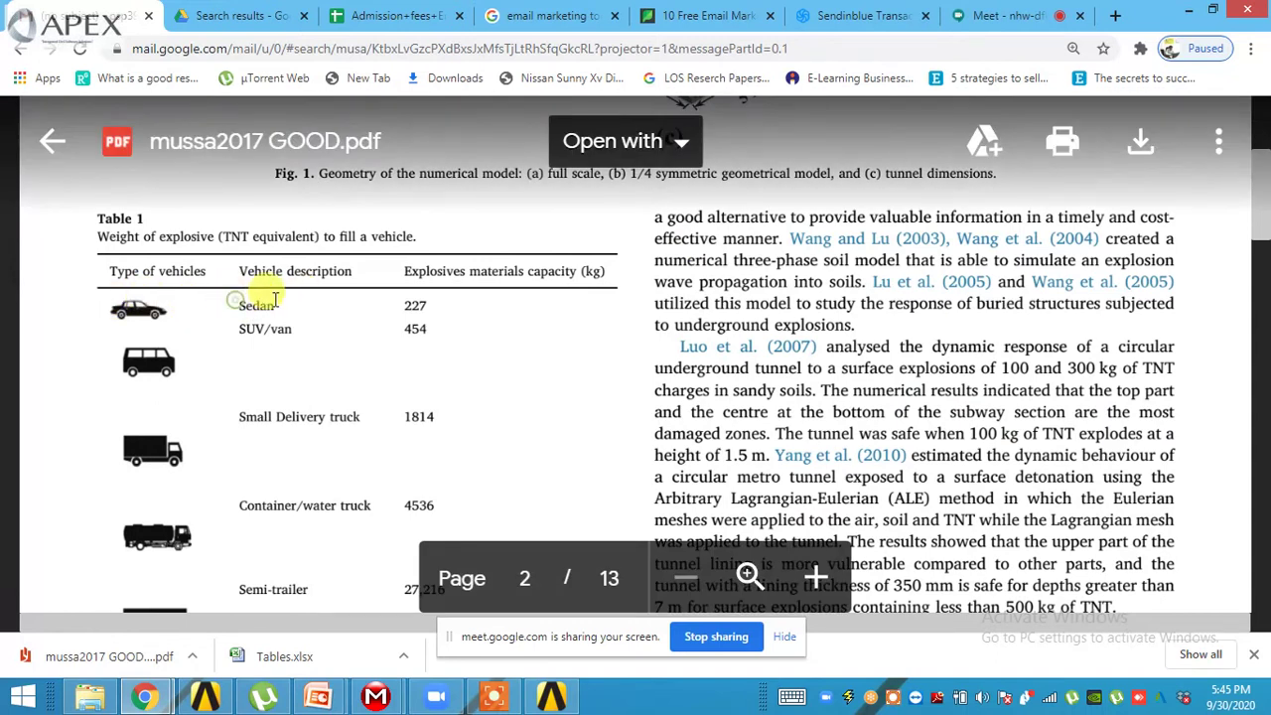
pyautogui.moveTo(238, 329); pyautogui.dragTo(292, 329)
pyautogui.scroll(-1, 347, 248)
pyautogui.click(415, 213)
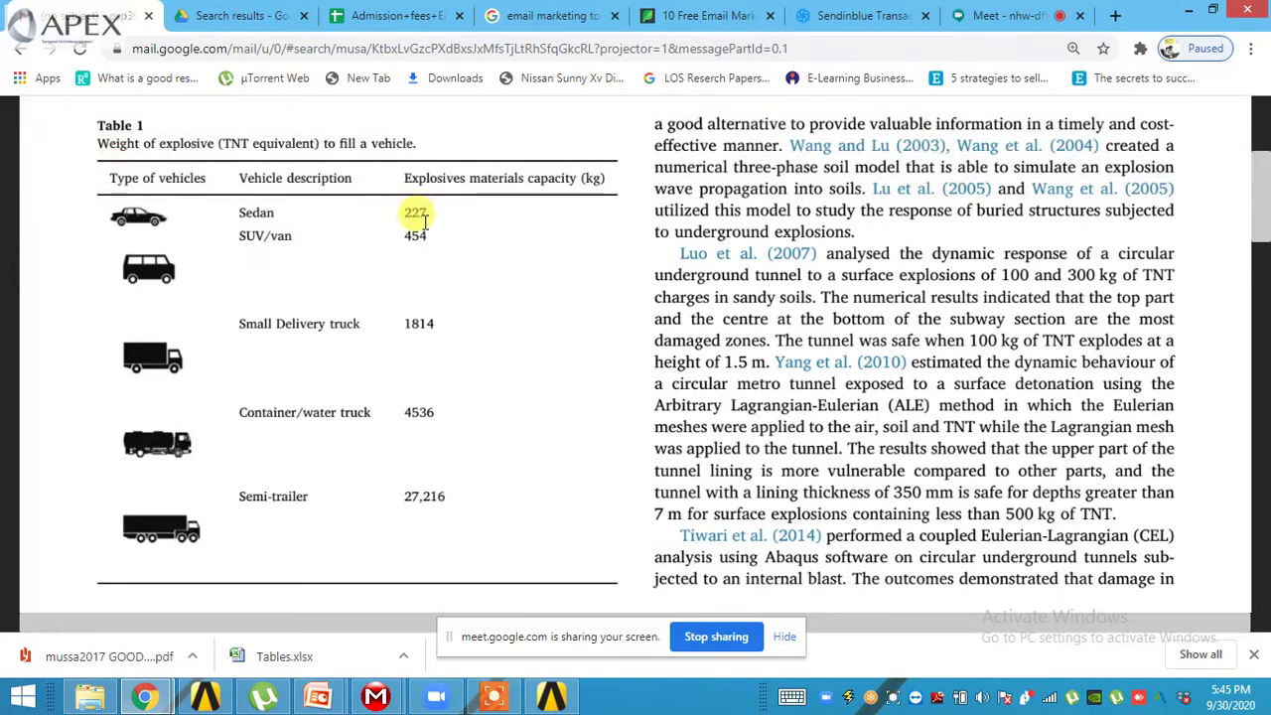
# - Scroll to the parameter tables on page 3 and highlight Table 2's air values
pyautogui.scroll(-10, 425, 220)
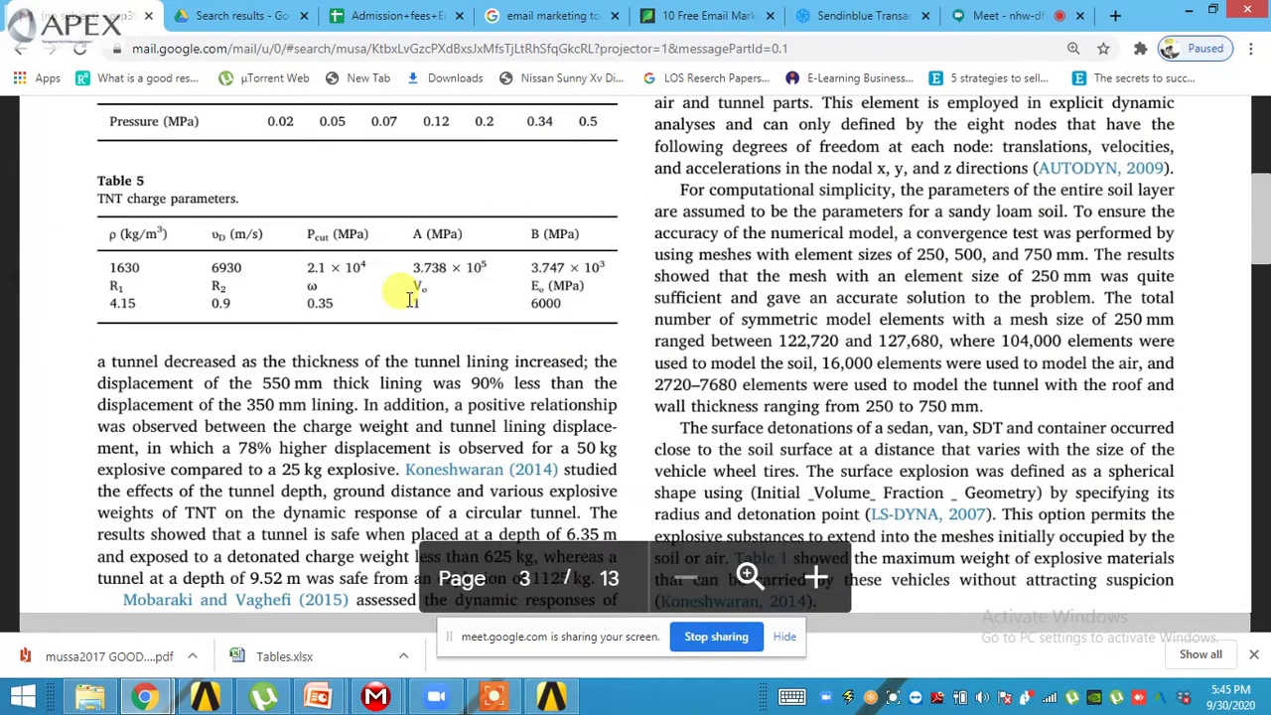
pyautogui.scroll(-1, 409, 296)
pyautogui.scroll(5, 400, 290)
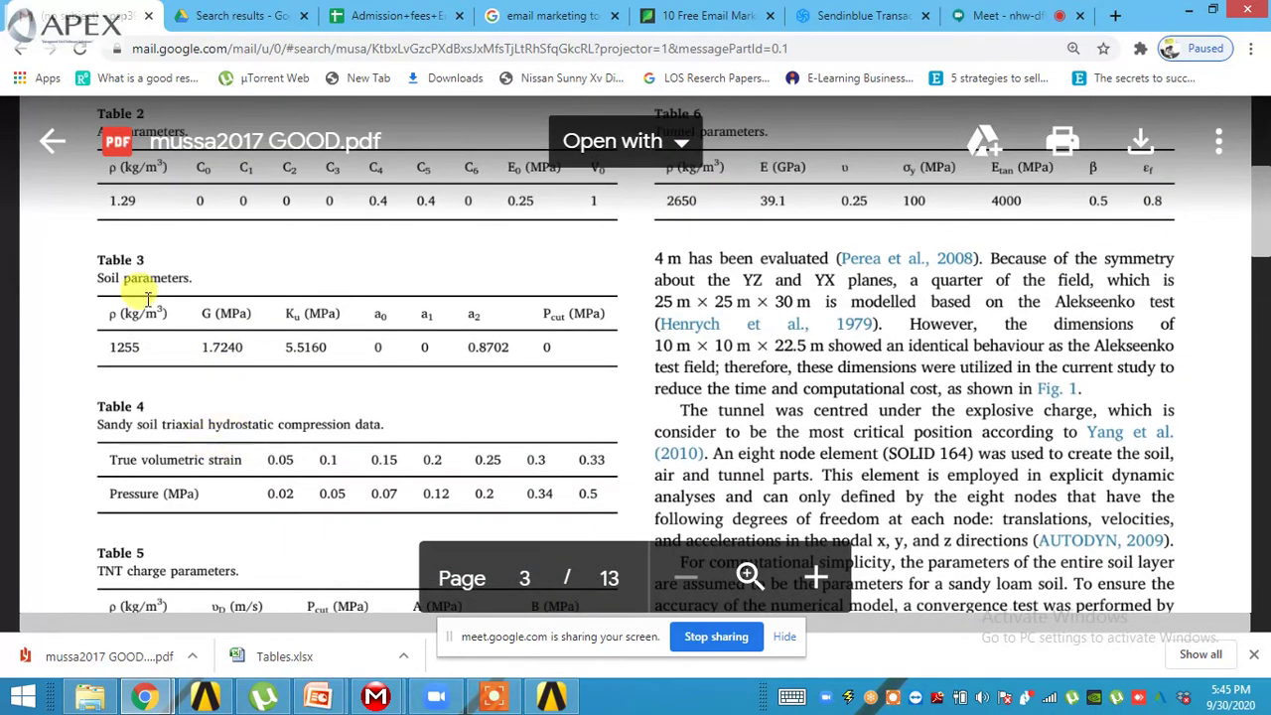
pyautogui.scroll(1, 265, 313)
pyautogui.scroll(-12, 266, 313)
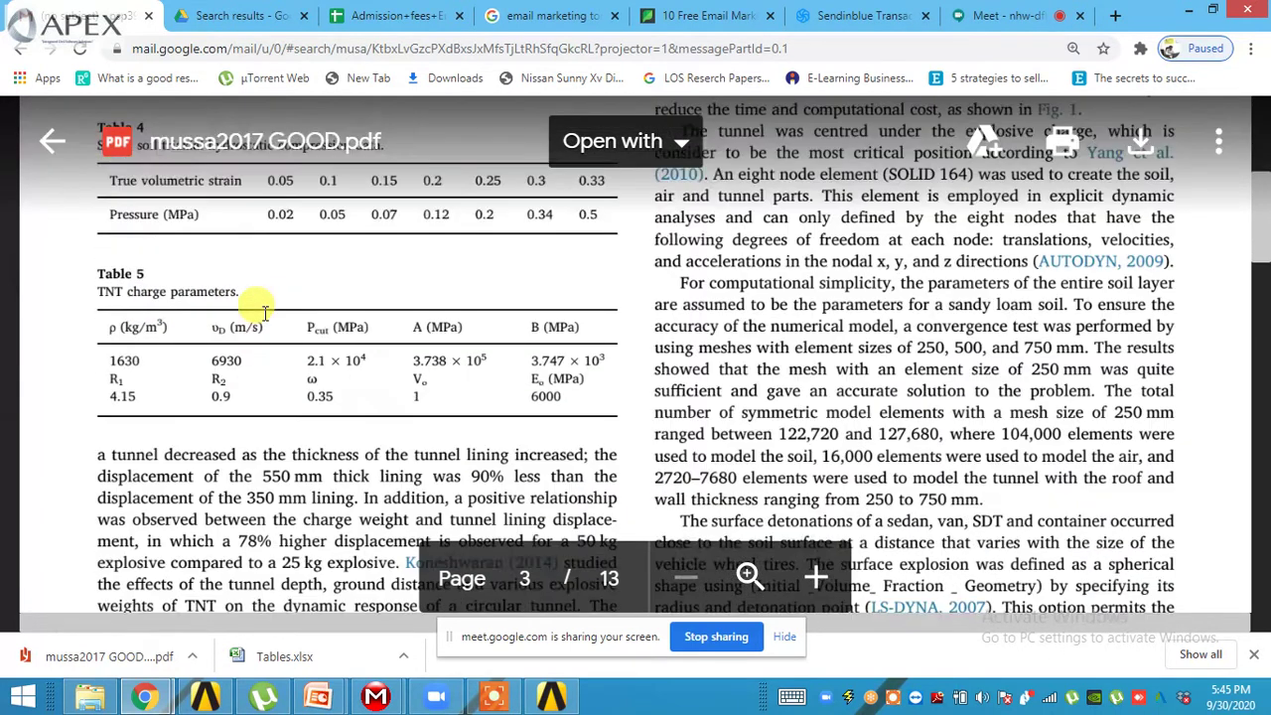
pyautogui.scroll(6, 265, 313)
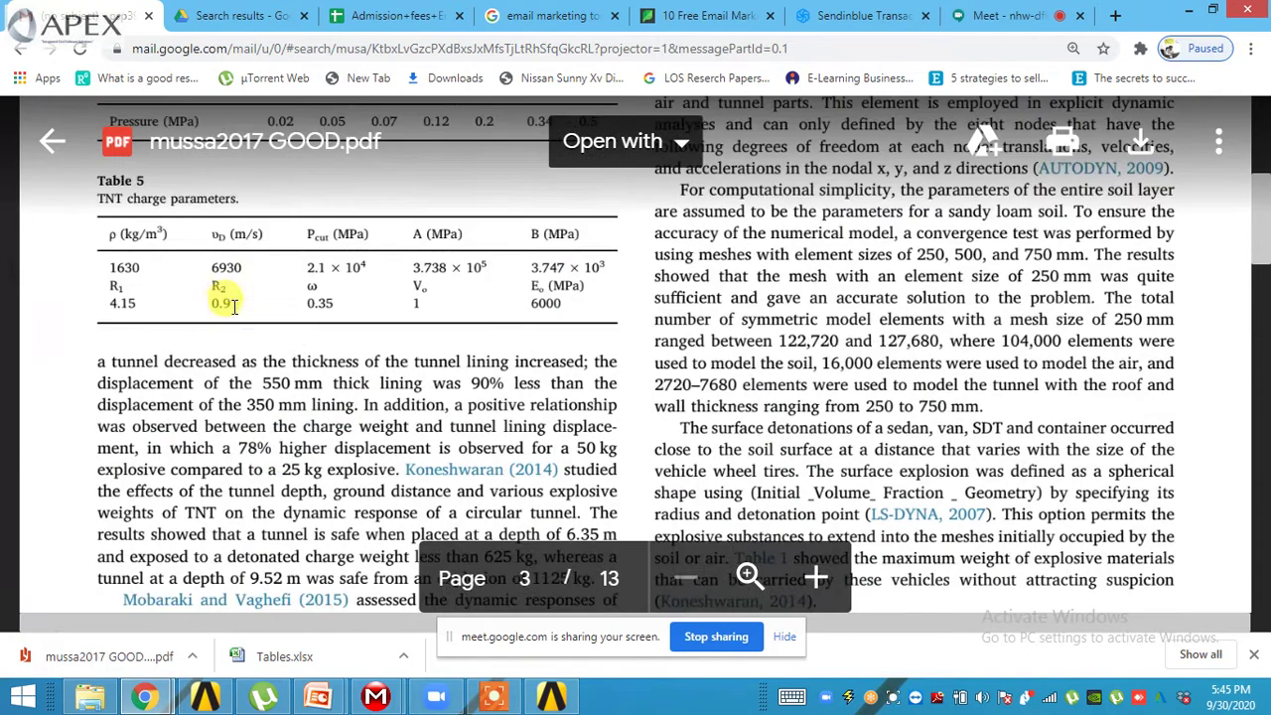
pyautogui.scroll(5, 227, 305)
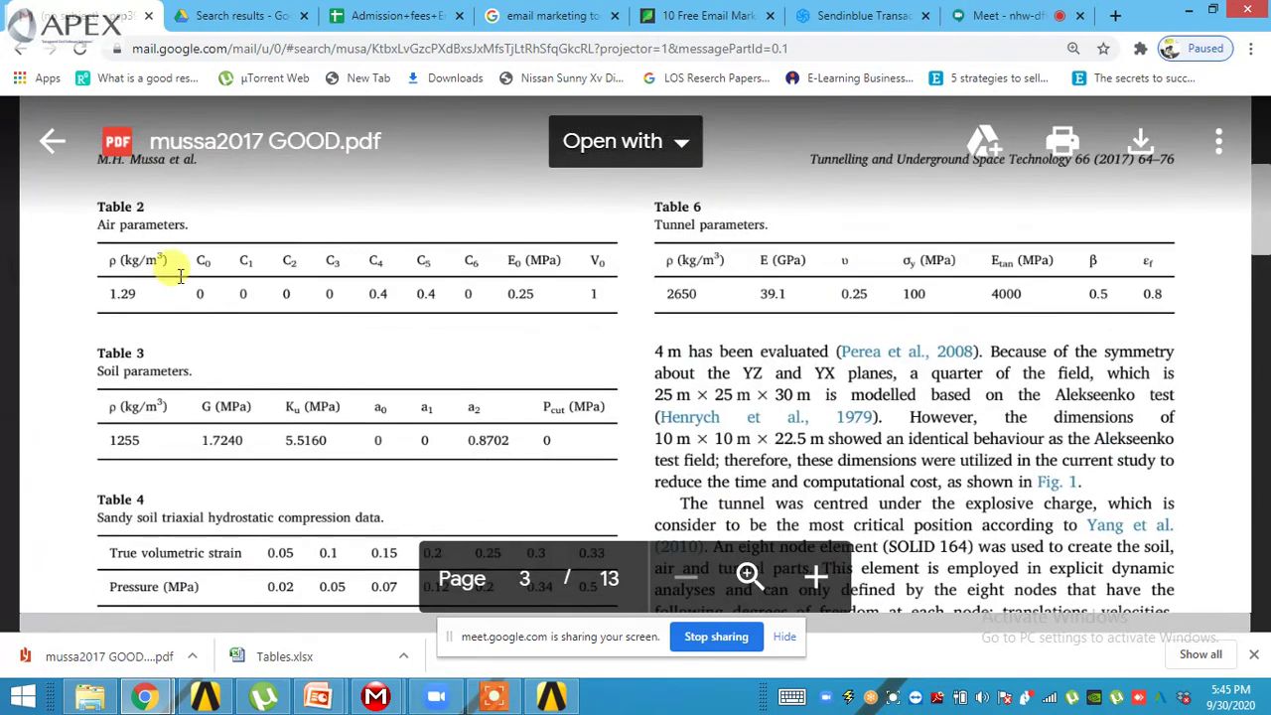
pyautogui.moveTo(179, 260); pyautogui.dragTo(511, 292)
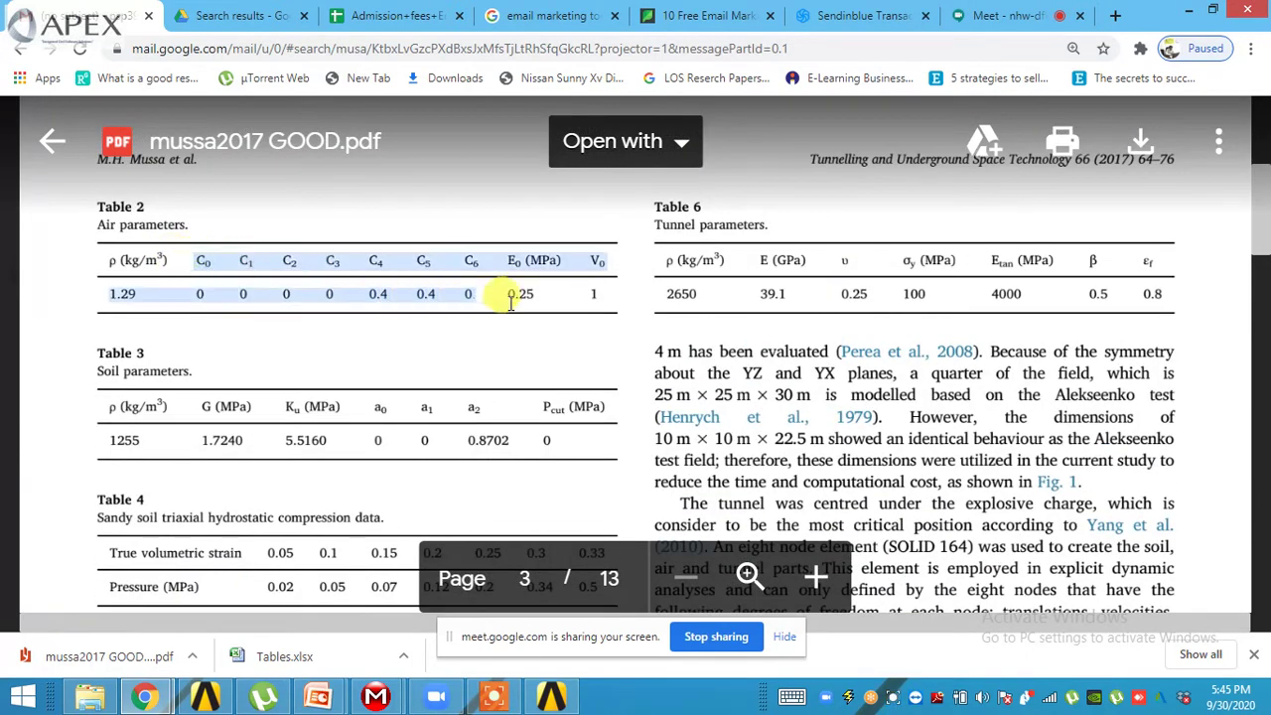
pyautogui.click(508, 298)
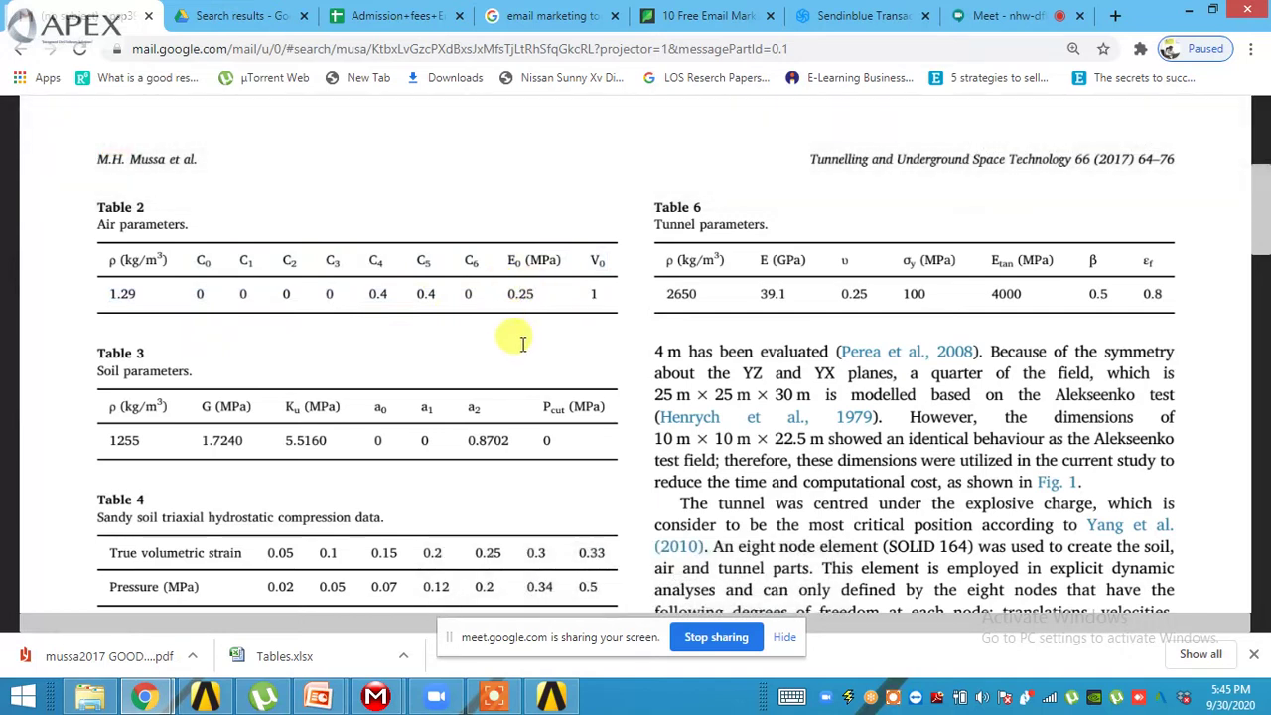
pyautogui.scroll(-3, 524, 343)
# - Scroll the PDF preview down to Table 10 on page 11
pyautogui.scroll(-15, 527, 347)
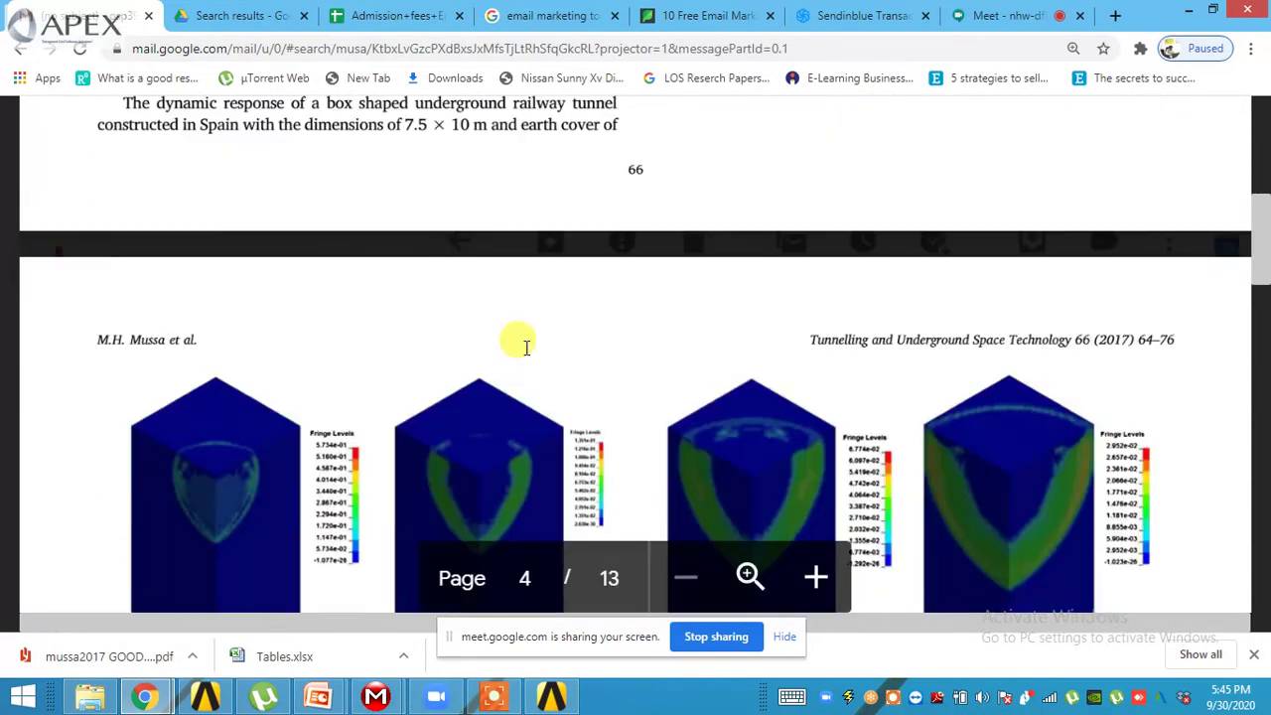
pyautogui.scroll(-3, 527, 346)
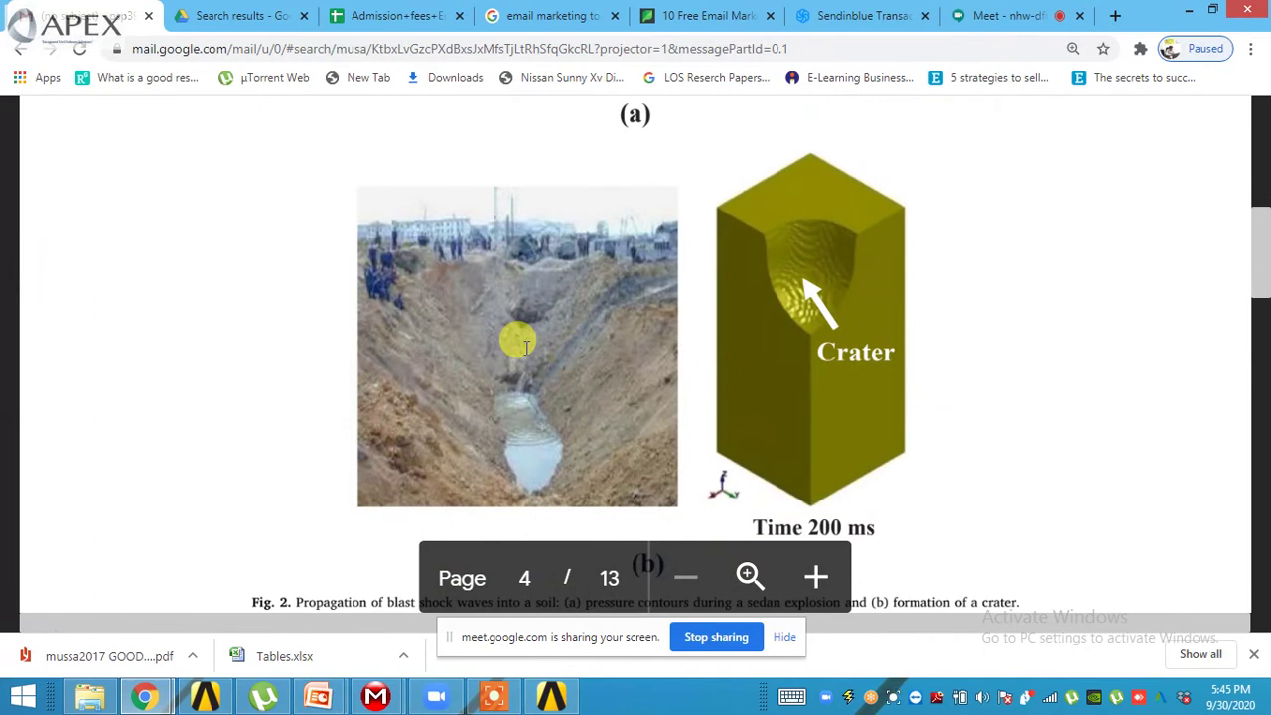
pyautogui.scroll(-3, 526, 347)
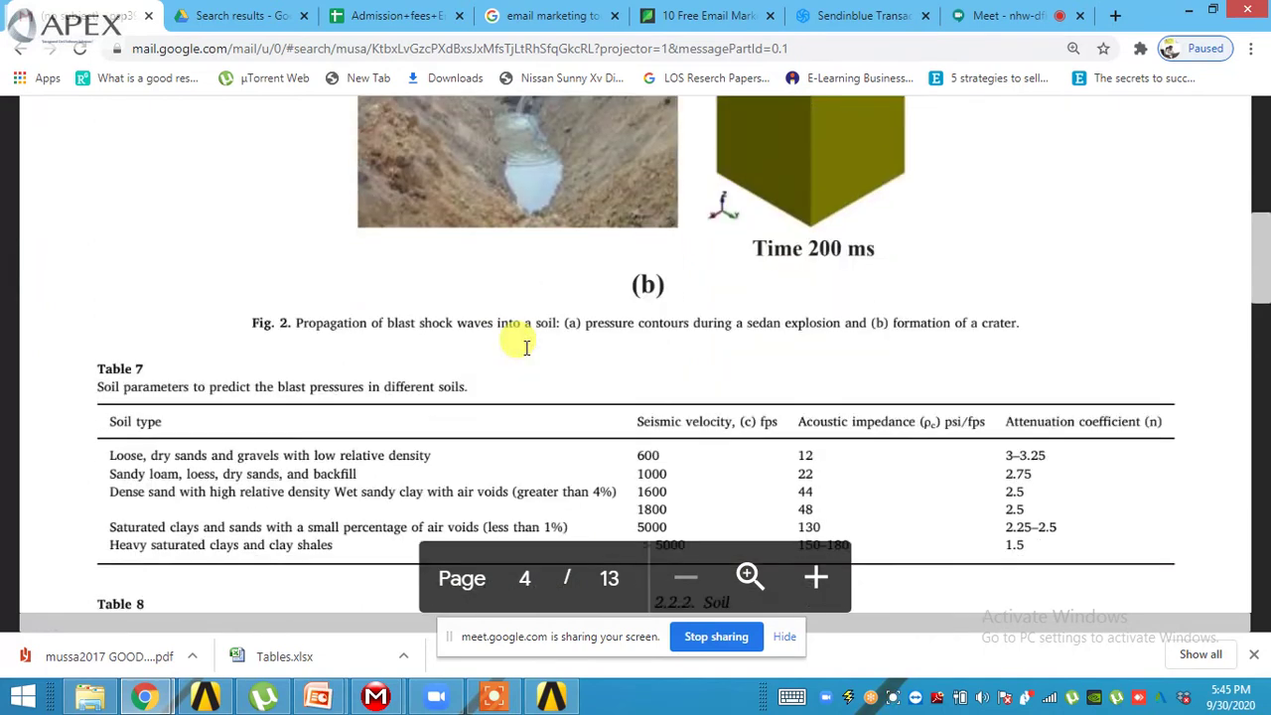
pyautogui.scroll(-2, 526, 347)
pyautogui.scroll(-5, 526, 347)
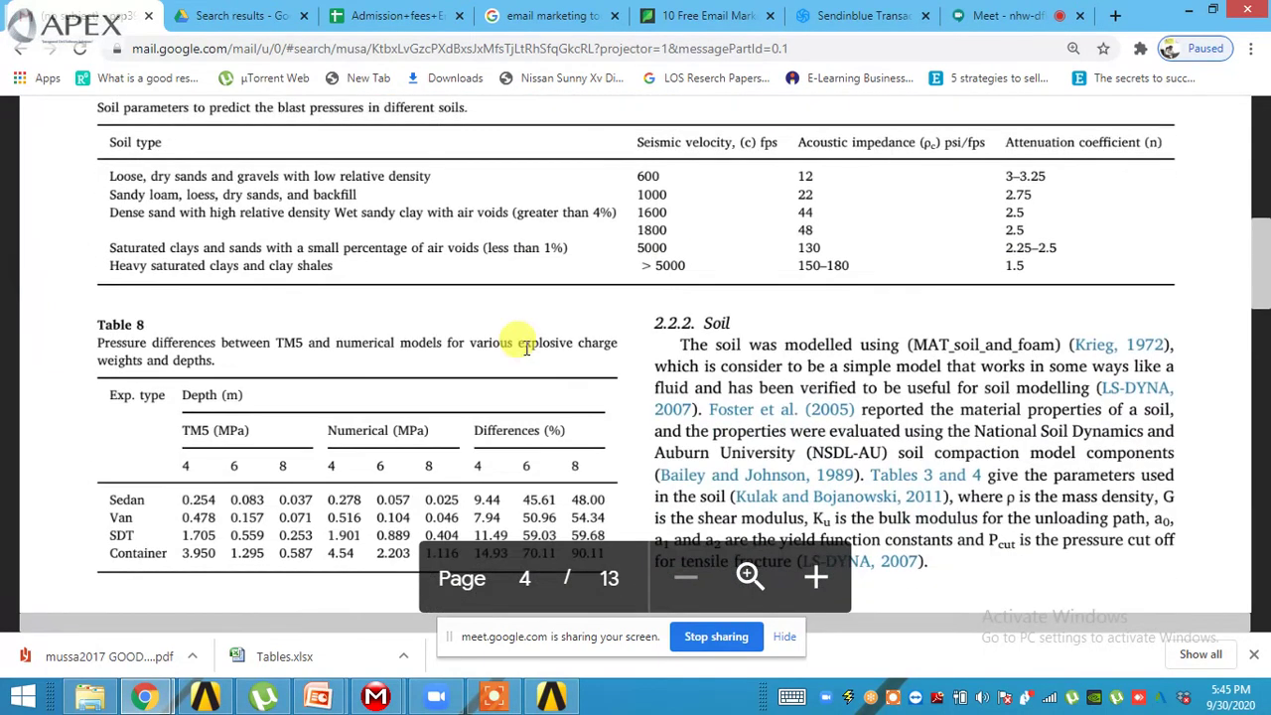
pyautogui.scroll(-12, 526, 347)
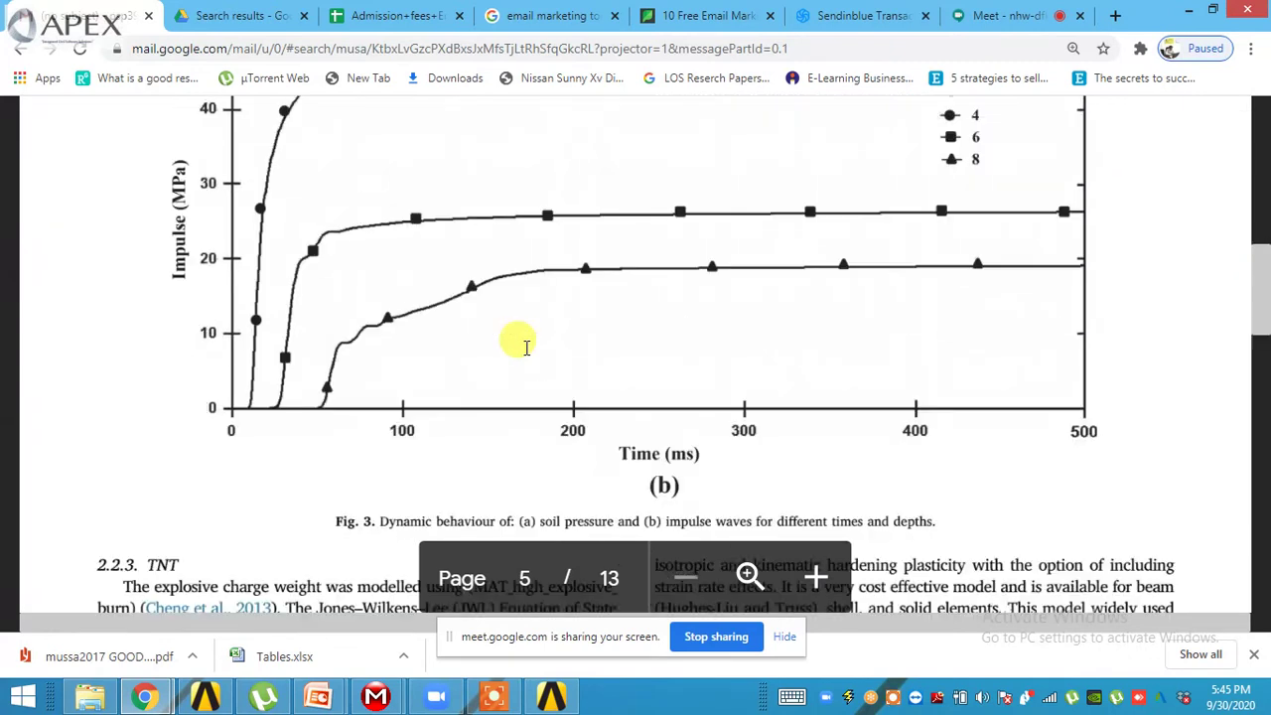
pyautogui.scroll(-5, 527, 346)
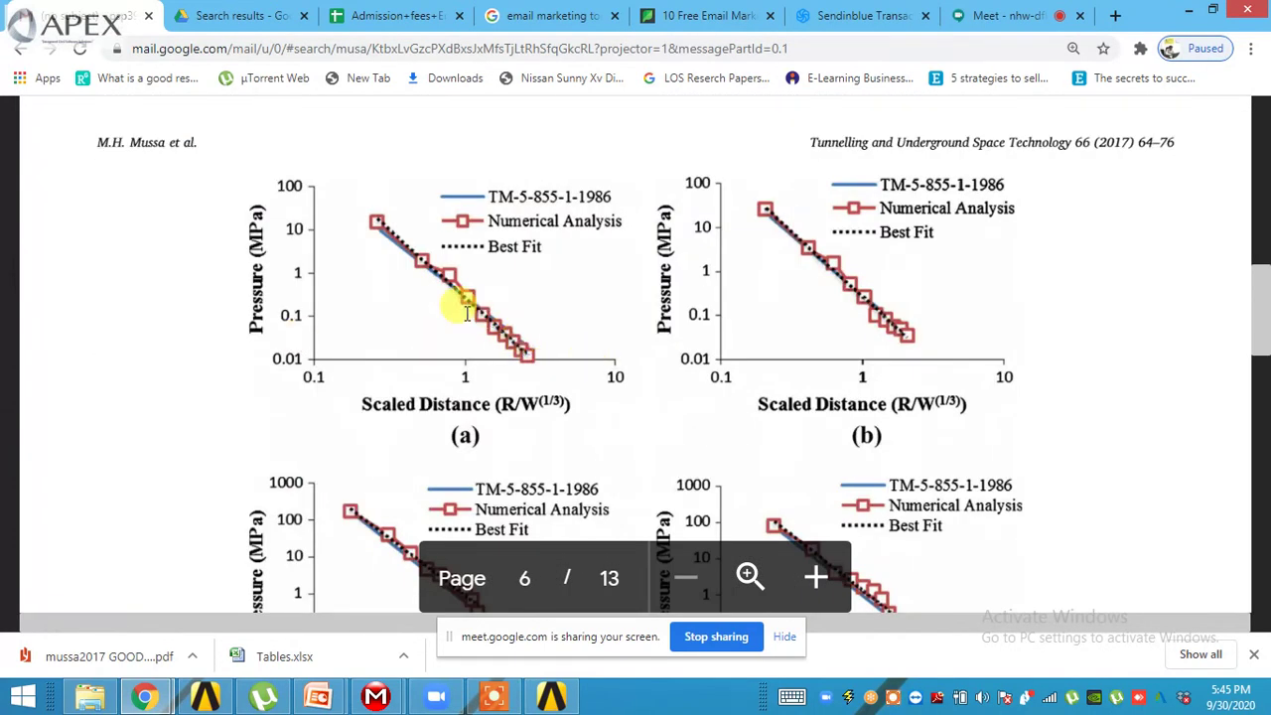
pyautogui.scroll(-10, 463, 310)
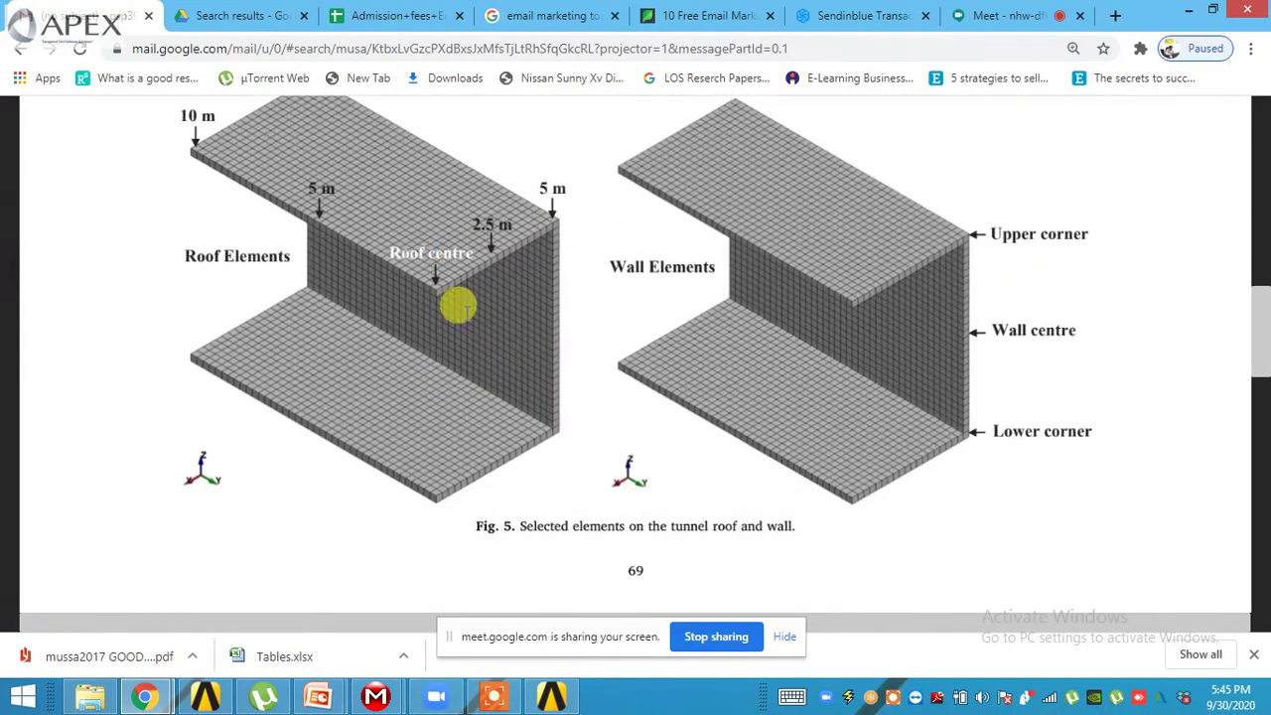
pyautogui.scroll(-15, 459, 308)
pyautogui.scroll(-10, 464, 311)
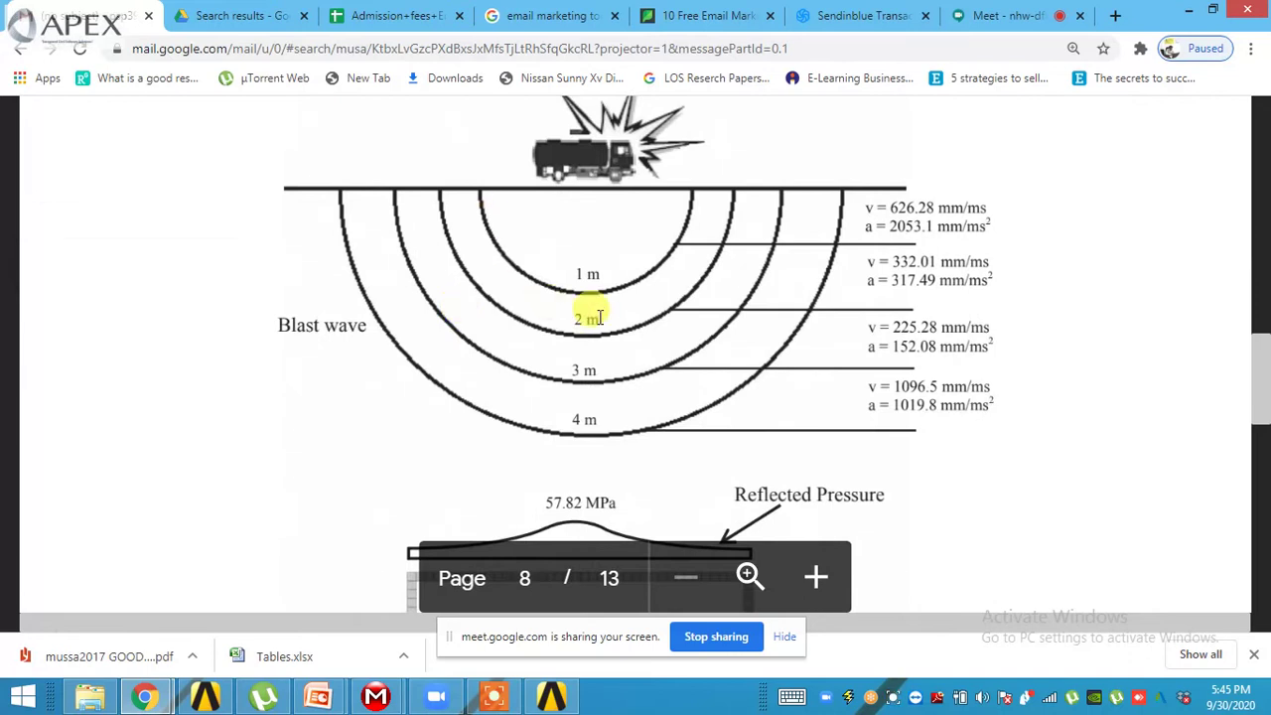
pyautogui.scroll(-2, 576, 367)
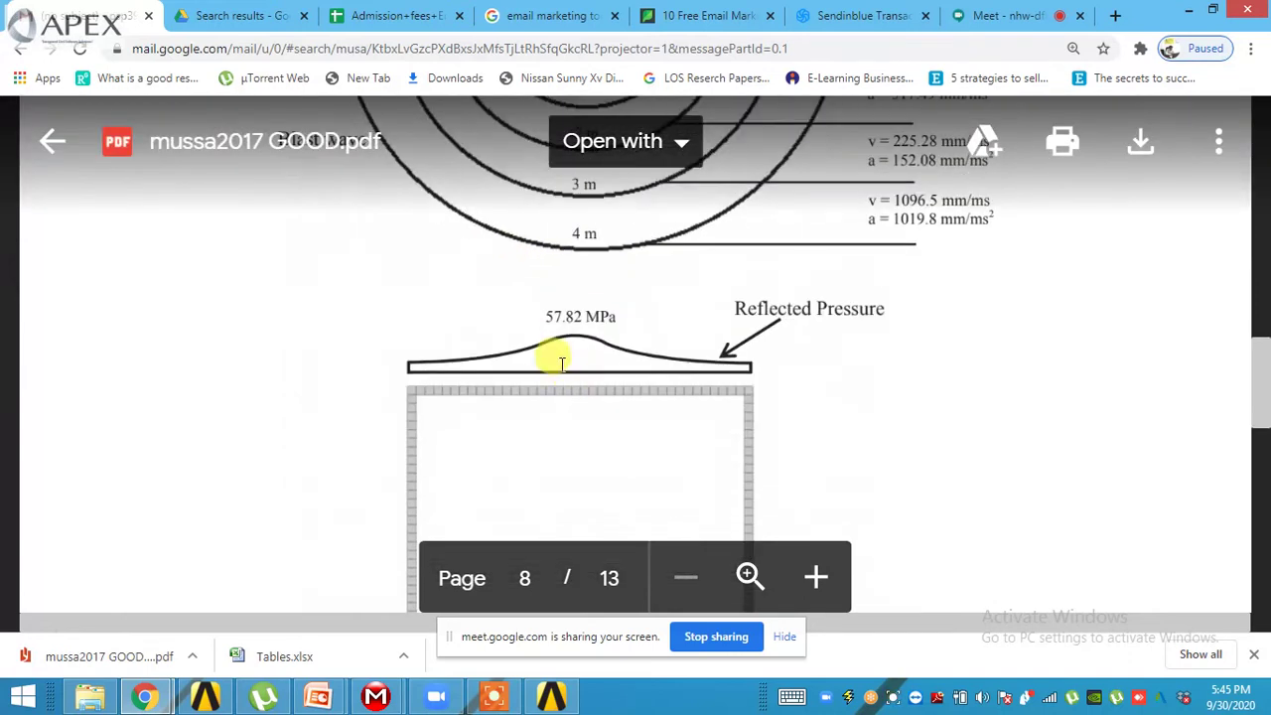
pyautogui.scroll(-2, 560, 360)
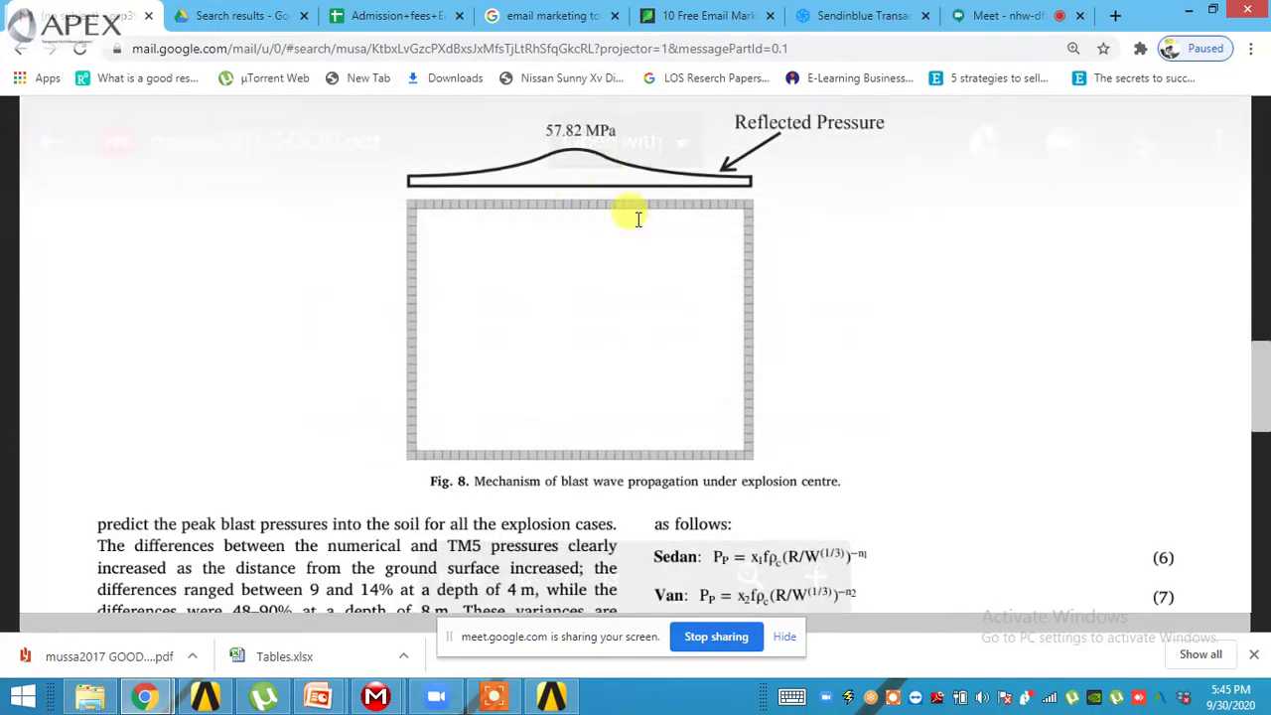
pyautogui.scroll(-4, 591, 298)
pyautogui.scroll(-2, 611, 298)
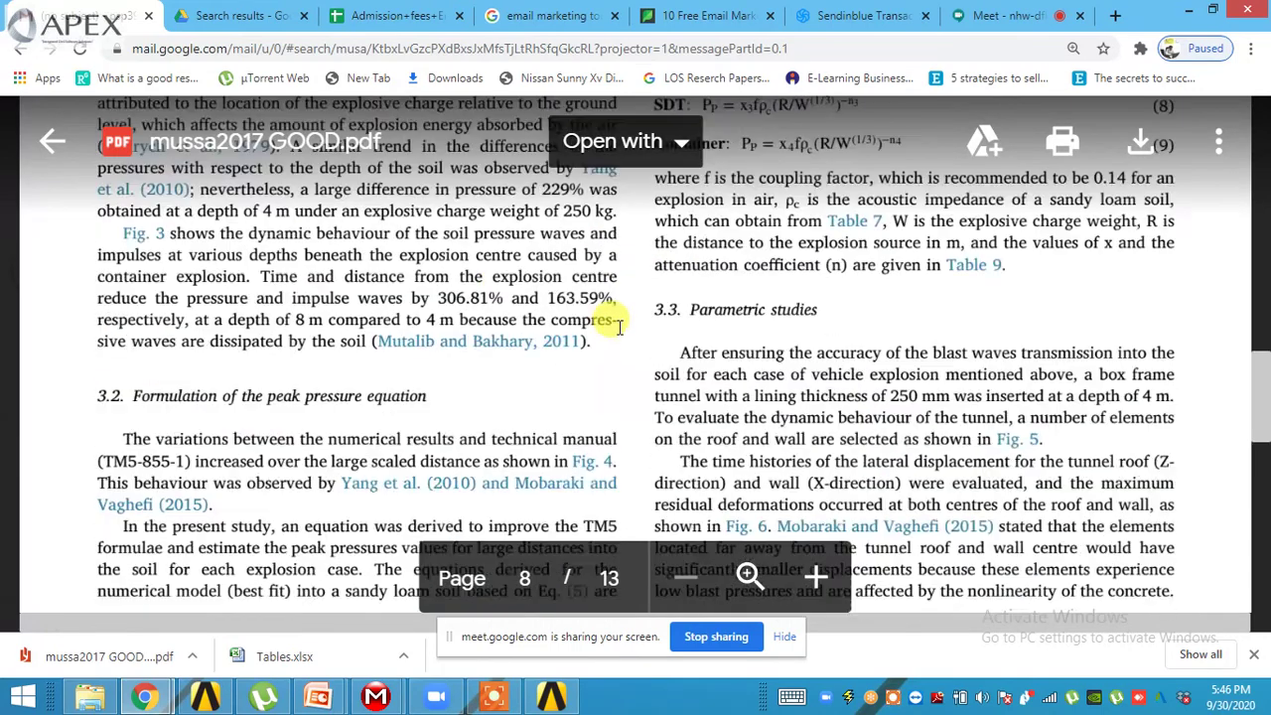
pyautogui.scroll(-5, 617, 328)
pyautogui.scroll(10, 611, 323)
pyautogui.scroll(3, 613, 327)
pyautogui.scroll(-1, 591, 320)
pyautogui.scroll(-5, 608, 445)
pyautogui.scroll(-12, 613, 449)
pyautogui.scroll(-18, 613, 449)
pyautogui.scroll(-12, 607, 447)
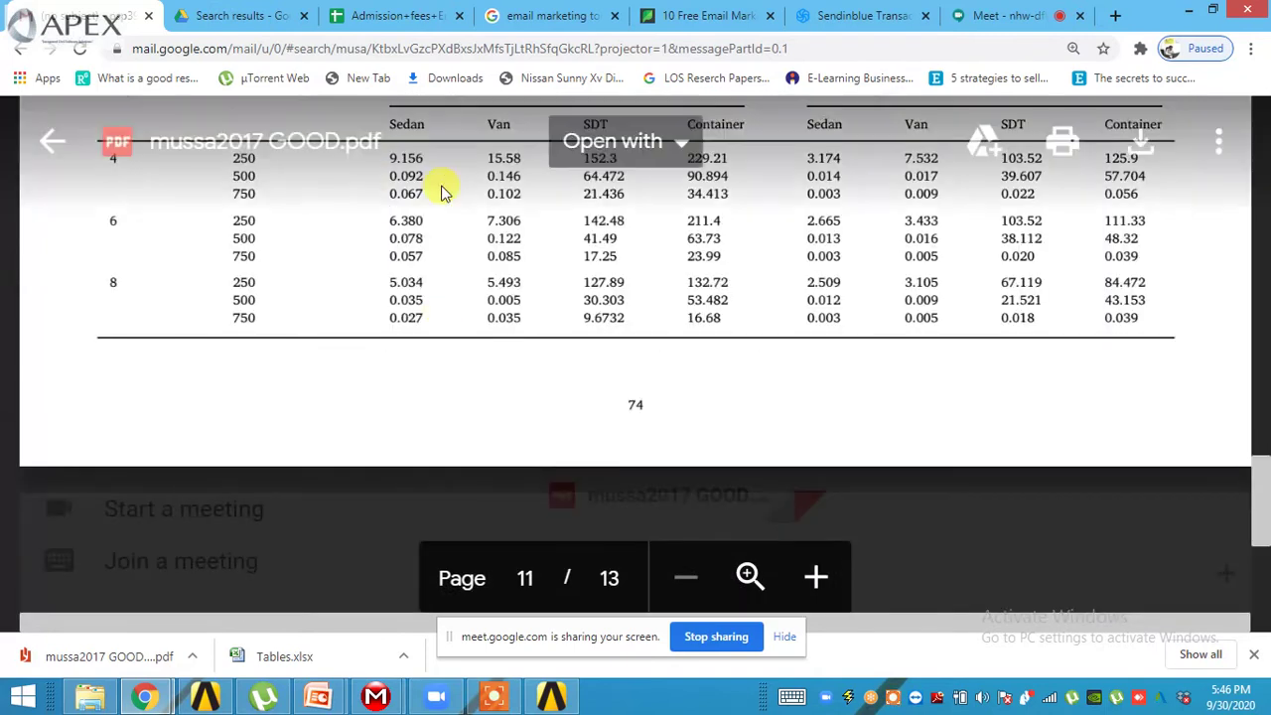
pyautogui.scroll(1, 444, 192)
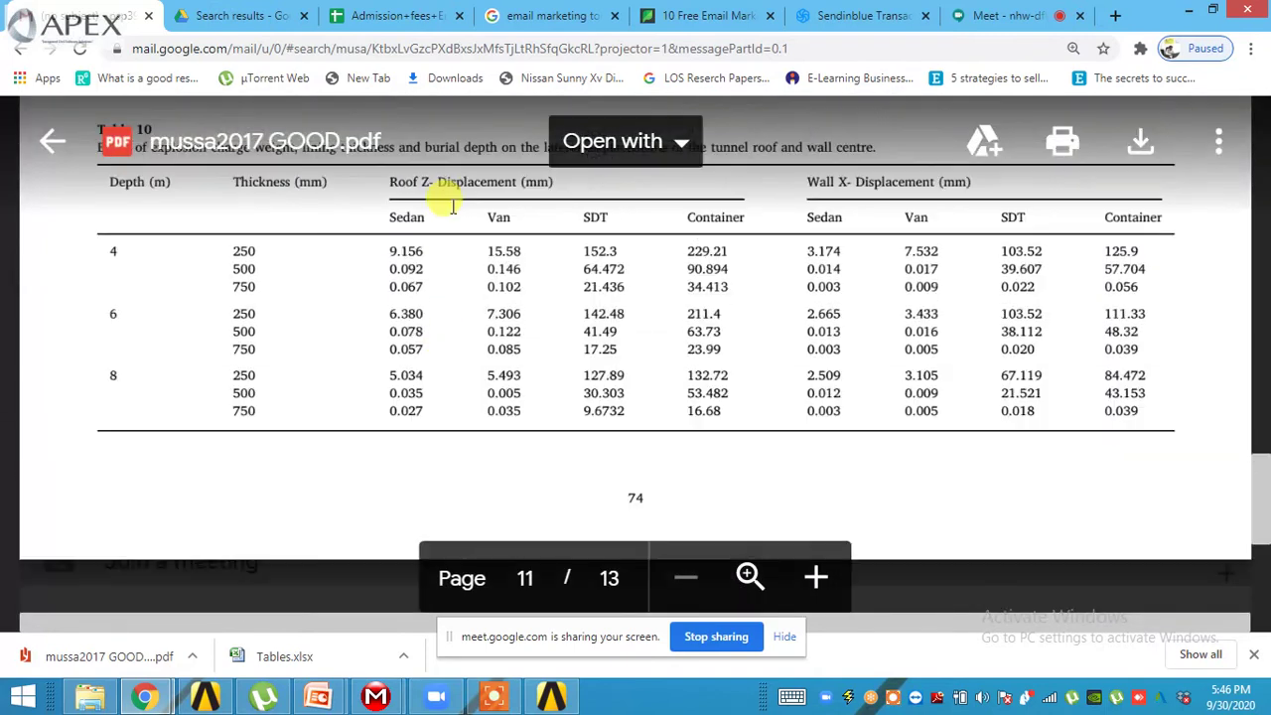
# - Highlight the 500 value and the Wall X- Displacement (mm) heading, then deselect
pyautogui.doubleClick(243, 268)
pyautogui.scroll(1, 396, 308)
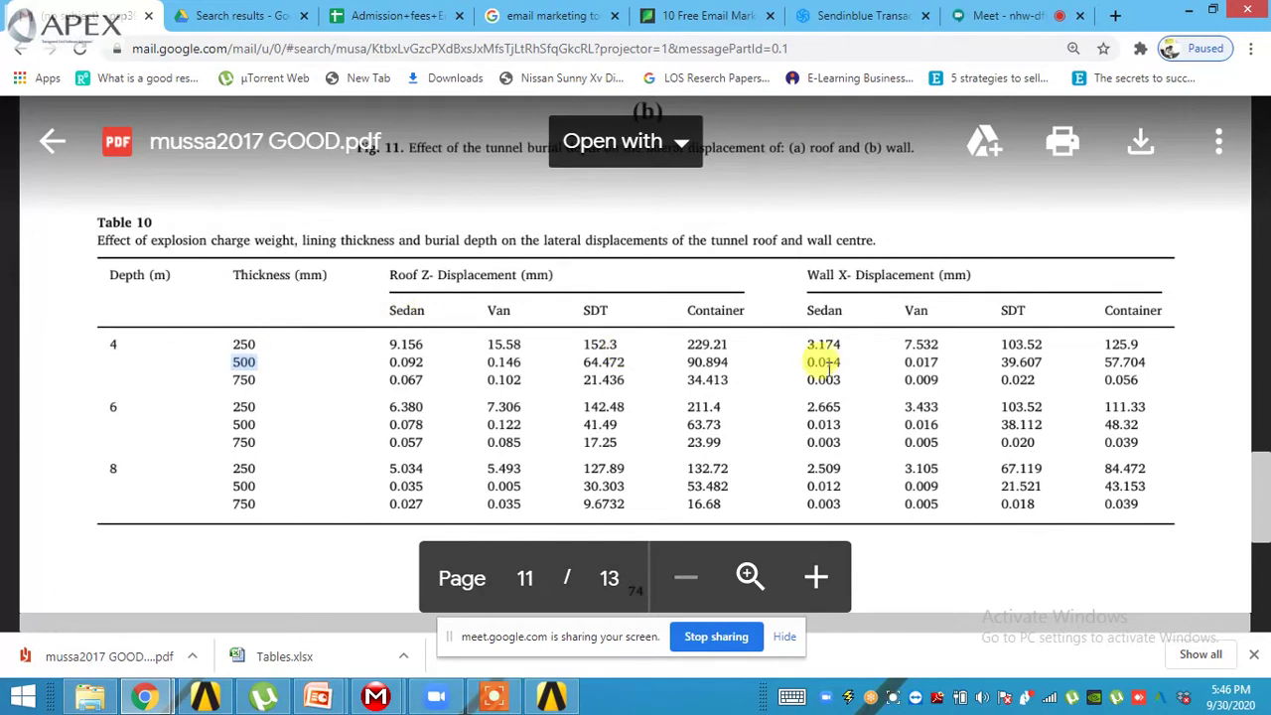
pyautogui.moveTo(806, 275); pyautogui.dragTo(953, 270)
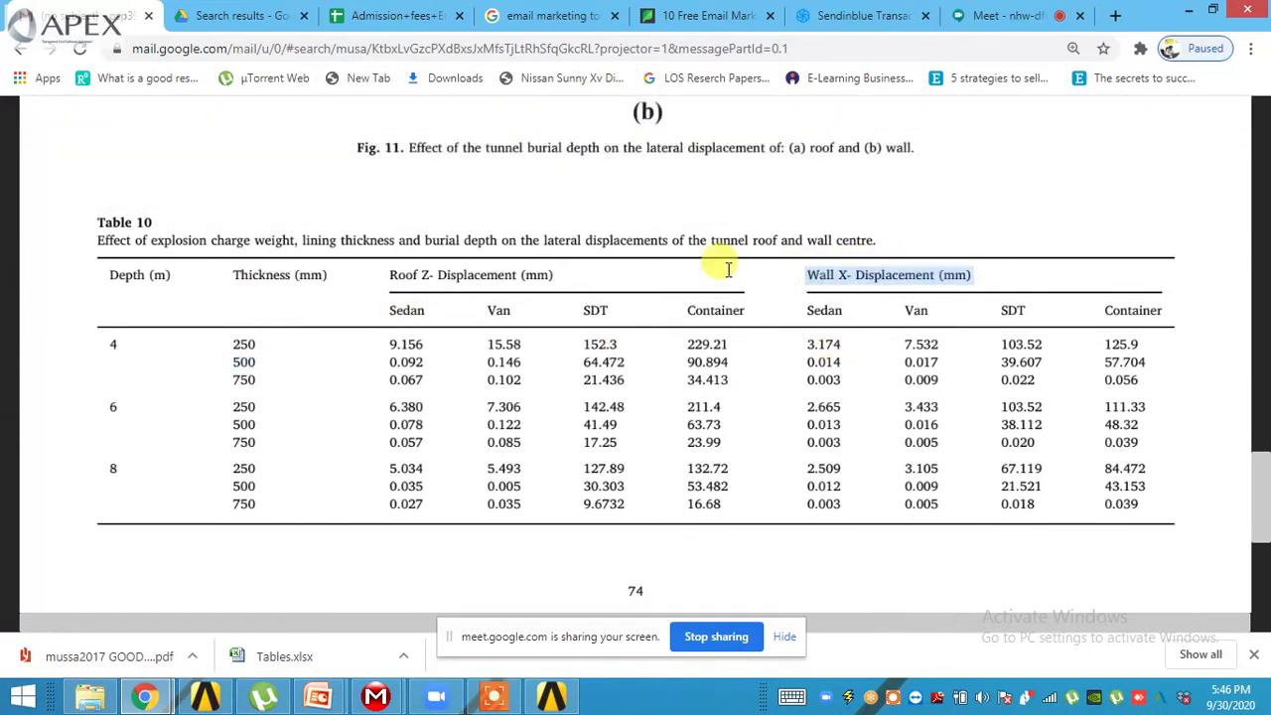
pyautogui.click(392, 344)
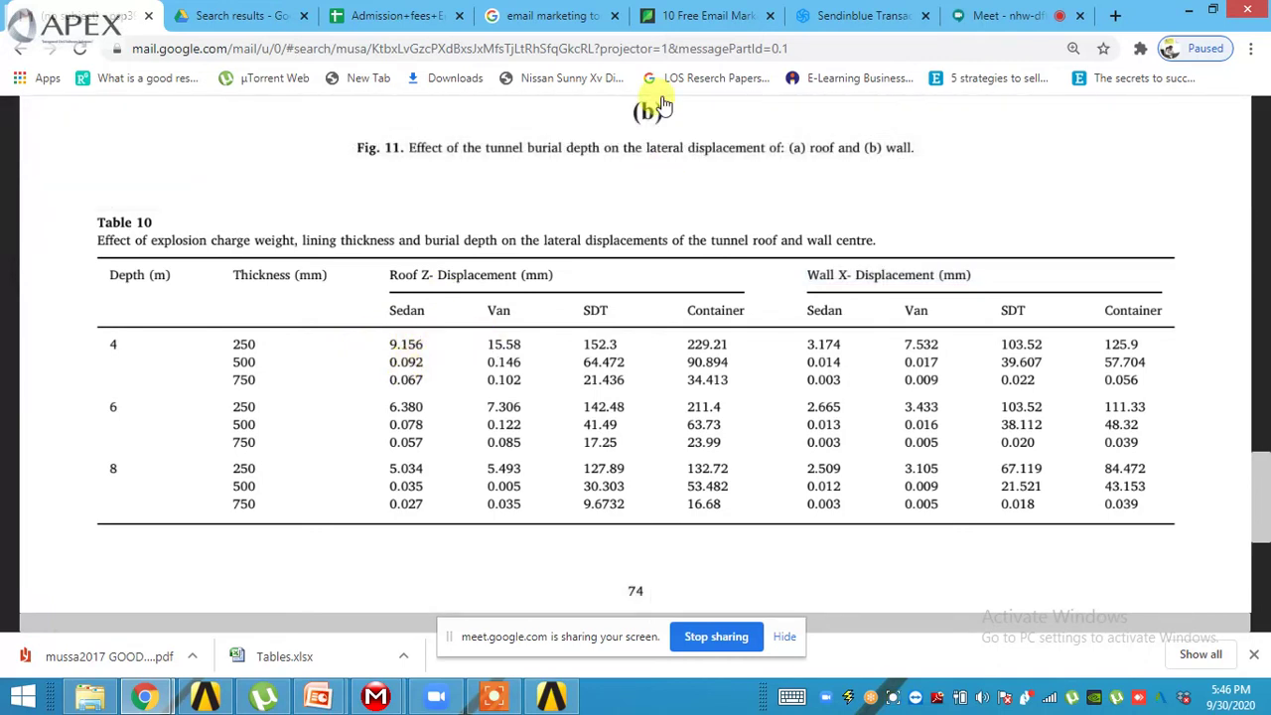
pyautogui.click(1192, 17)
# - Minimize Mechanical and Workbench, accept the recordings folder, and launch WhatsApp
pyautogui.click(1191, 17)
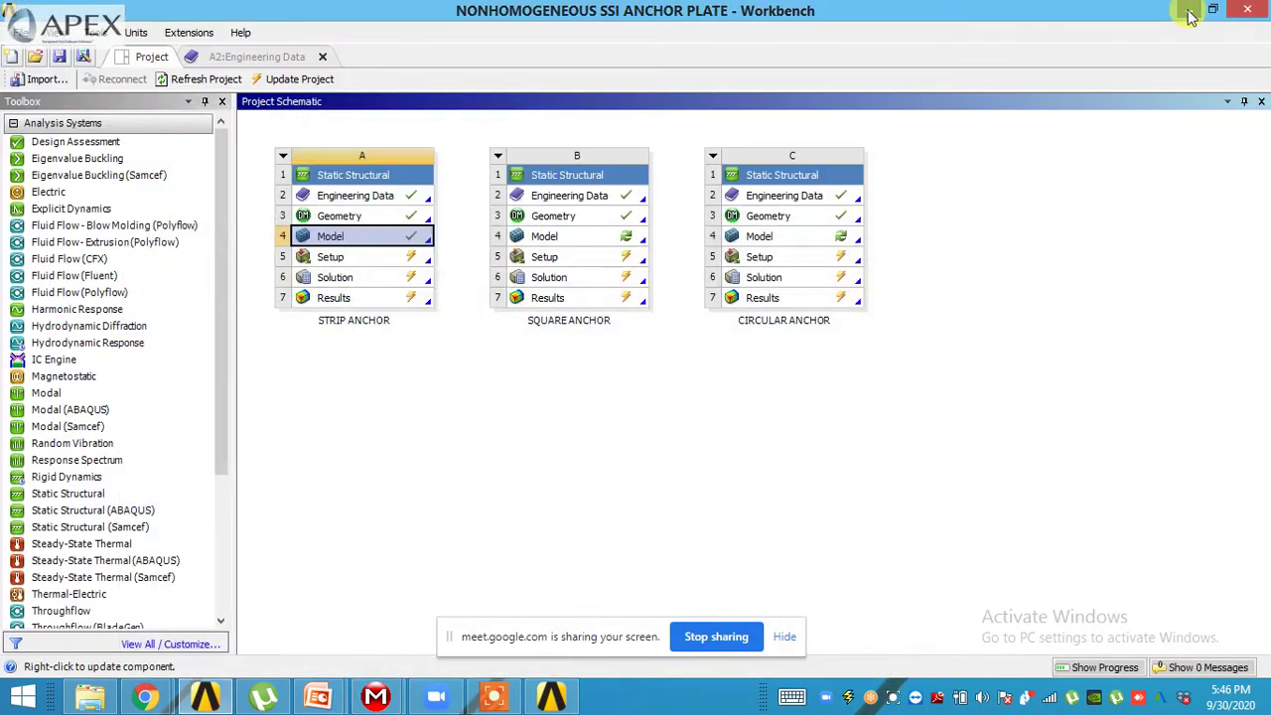
pyautogui.click(1192, 17)
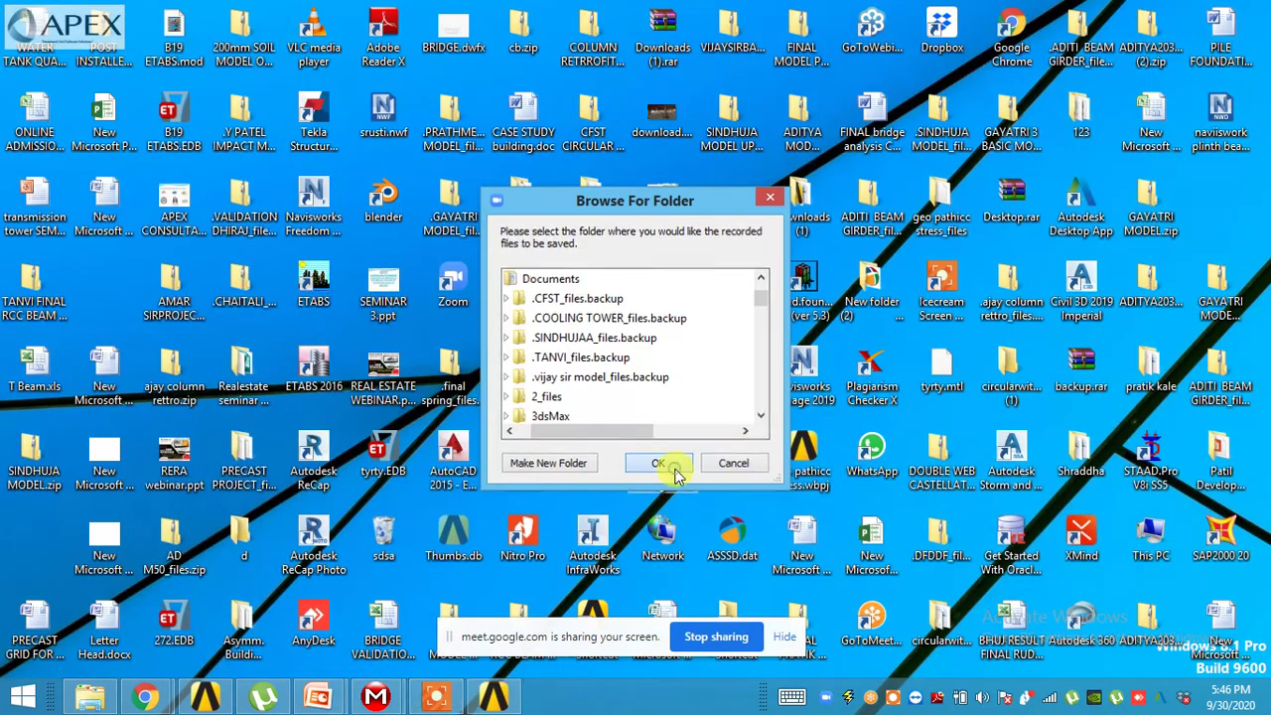
pyautogui.click(663, 464)
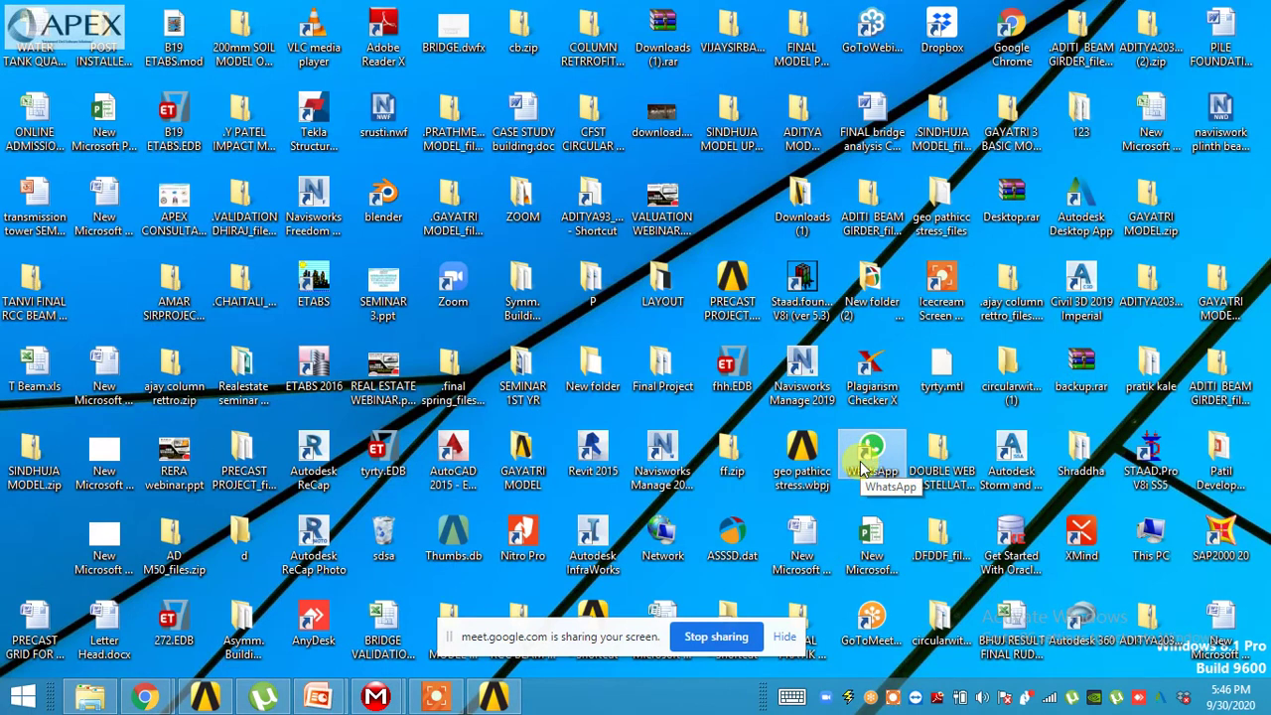
pyautogui.doubleClick(862, 464)
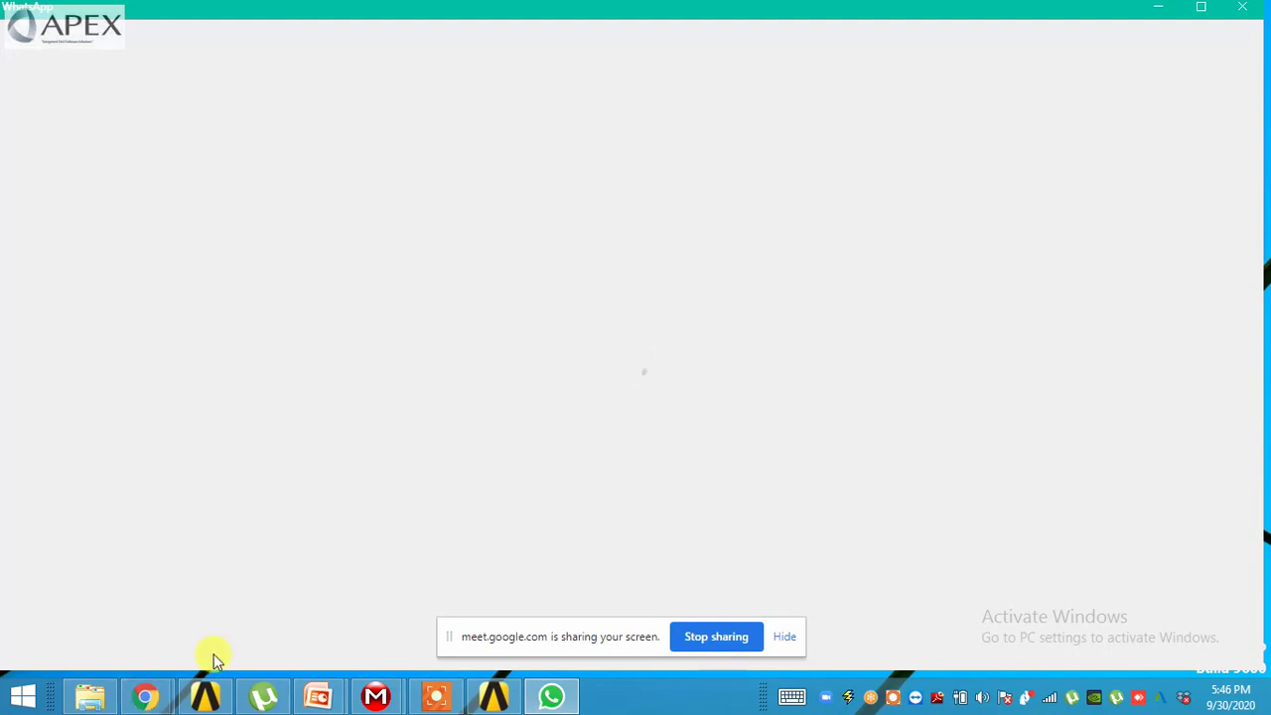
# - Return to Gmail and close the PDF preview to show the mussa2017 thread
pyautogui.moveTo(145, 695)
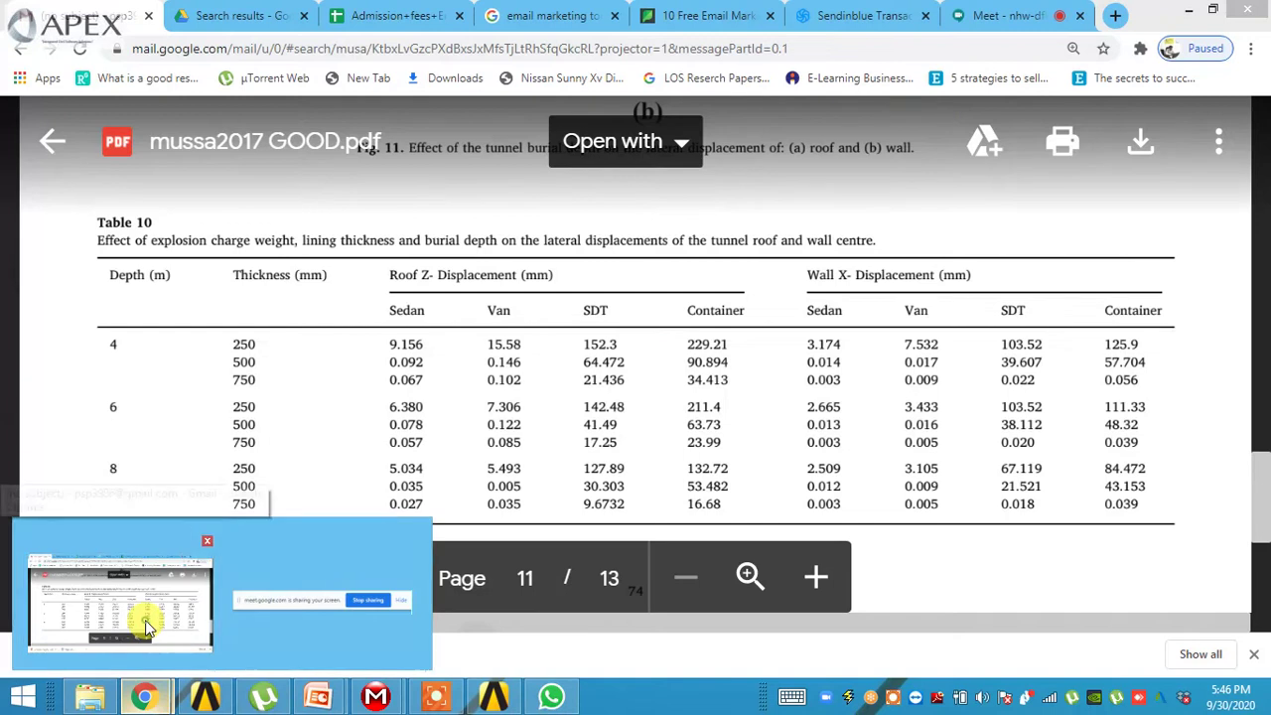
pyautogui.click(145, 620)
pyautogui.click(51, 141)
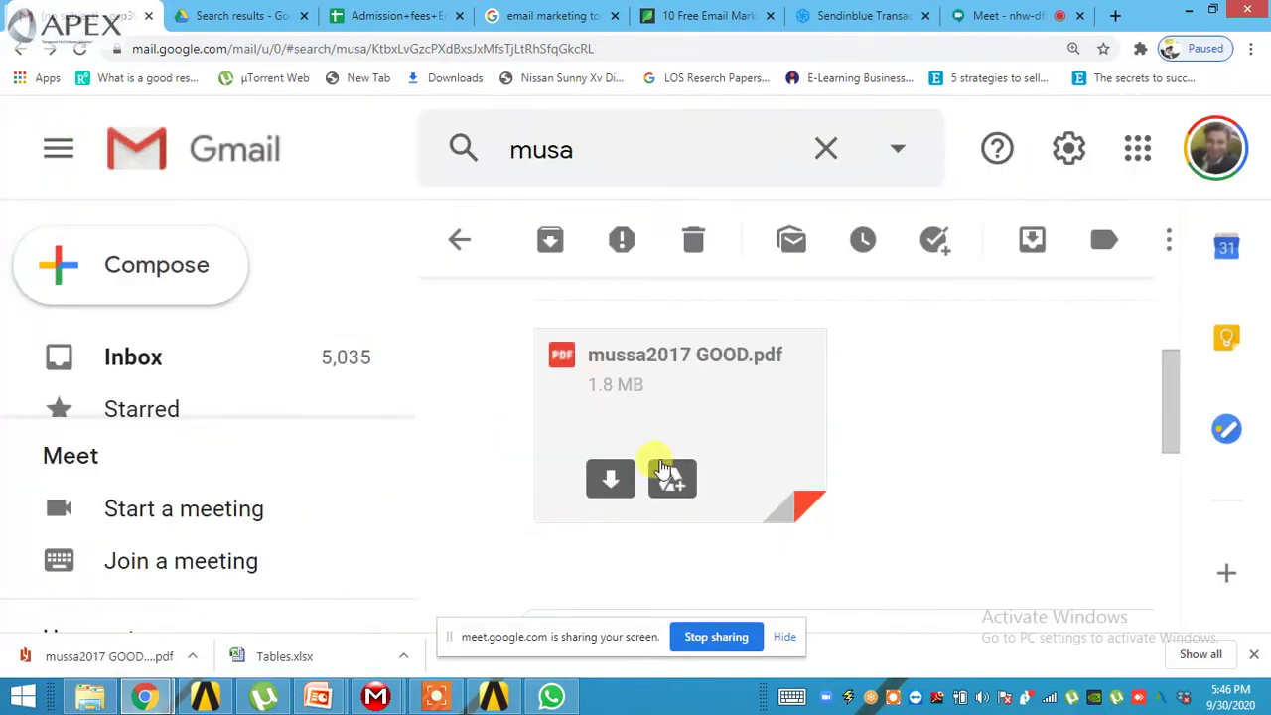
# - Add one more contact, picked from the suggestions, to the recipients of the mussa2017 GOOD.pdf message
pyautogui.scroll(-3, 635, 496)
pyautogui.click(939, 322)
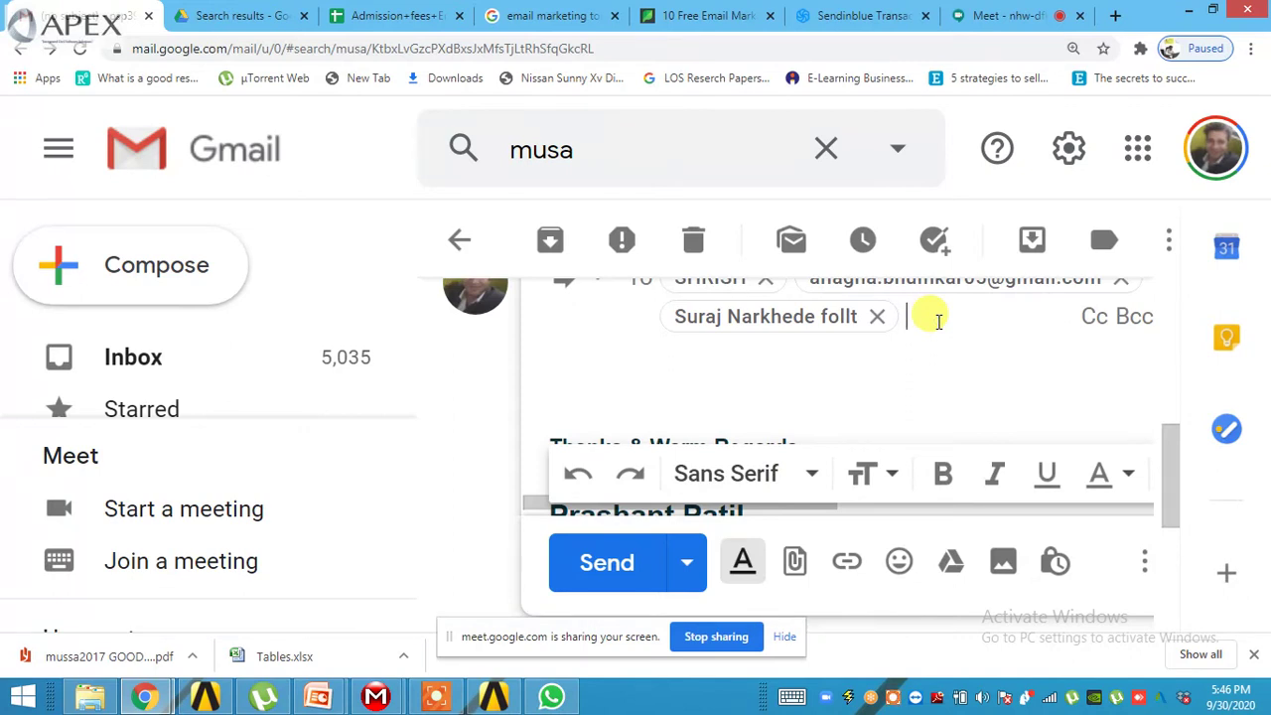
pyautogui.write('ar')
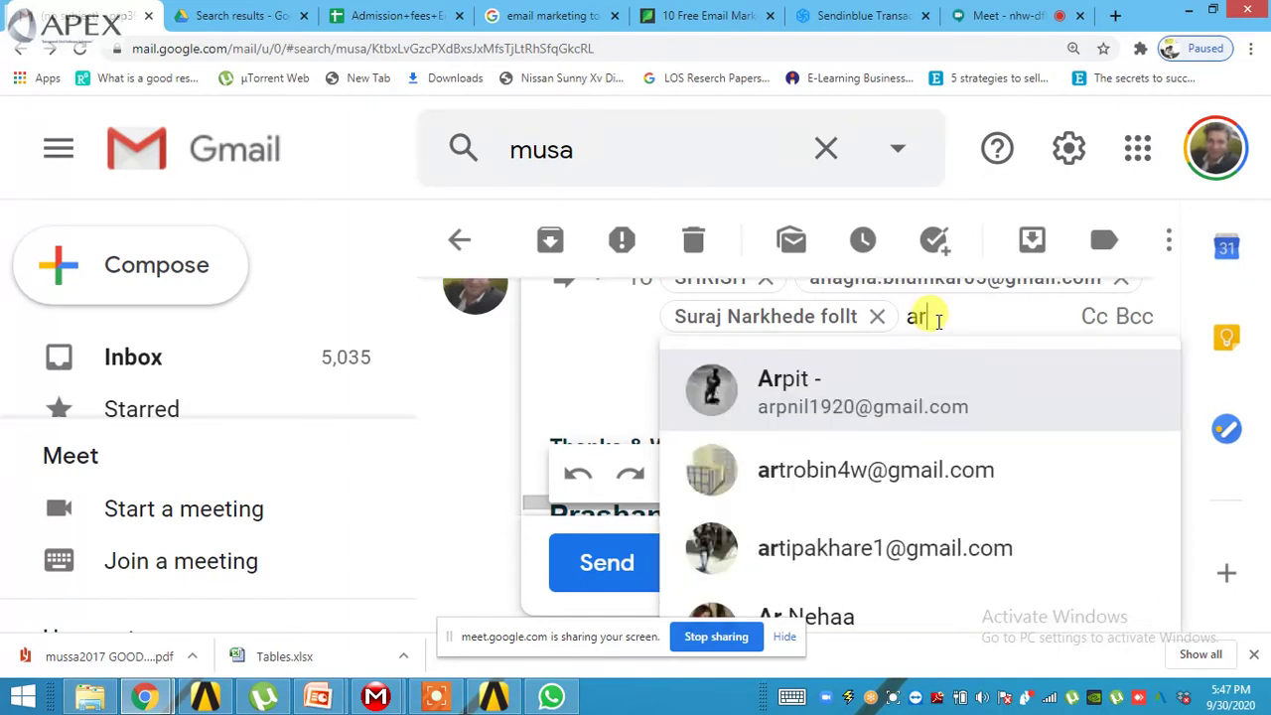
pyautogui.write('s')
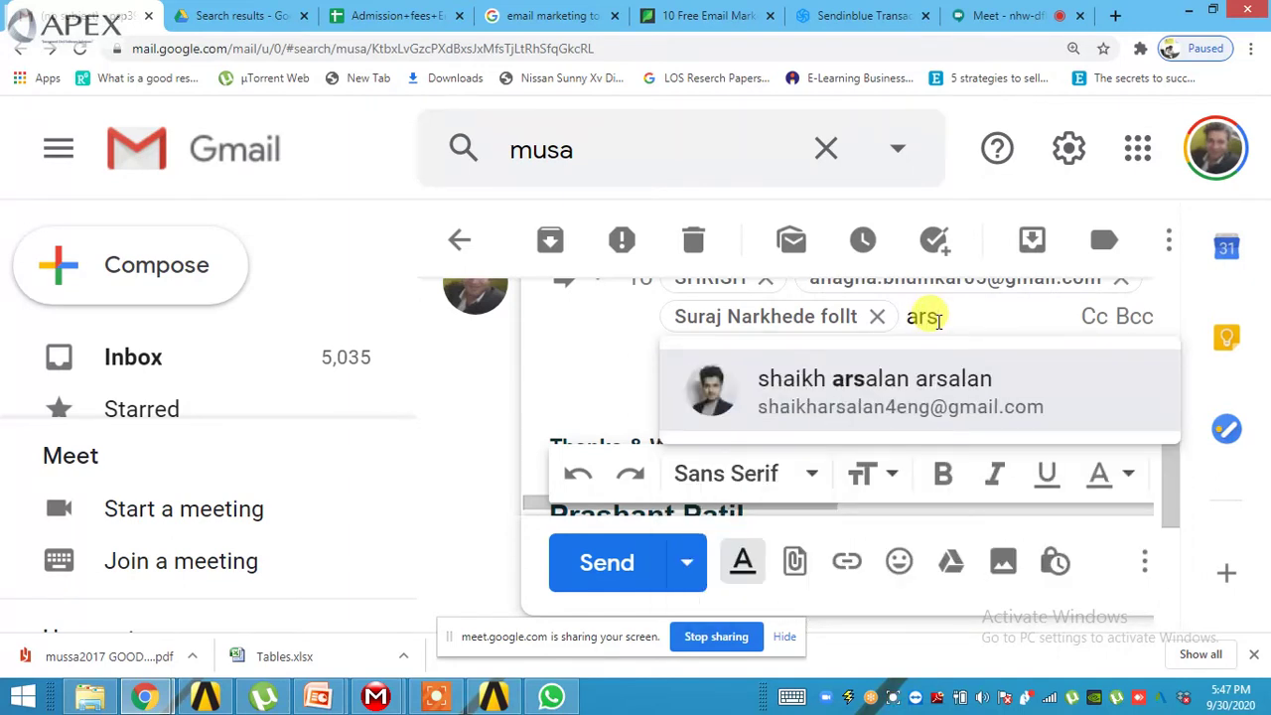
pyautogui.press('BackSpace')
pyautogui.write('a')
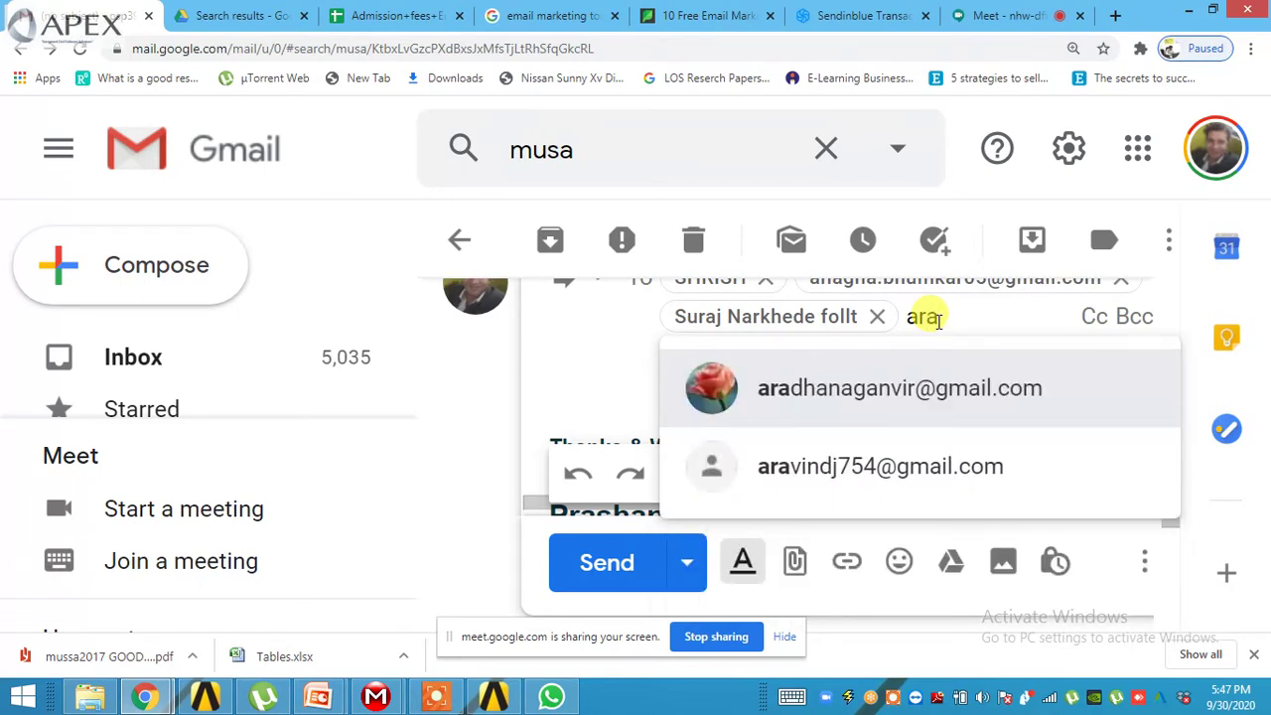
pyautogui.write('vi')
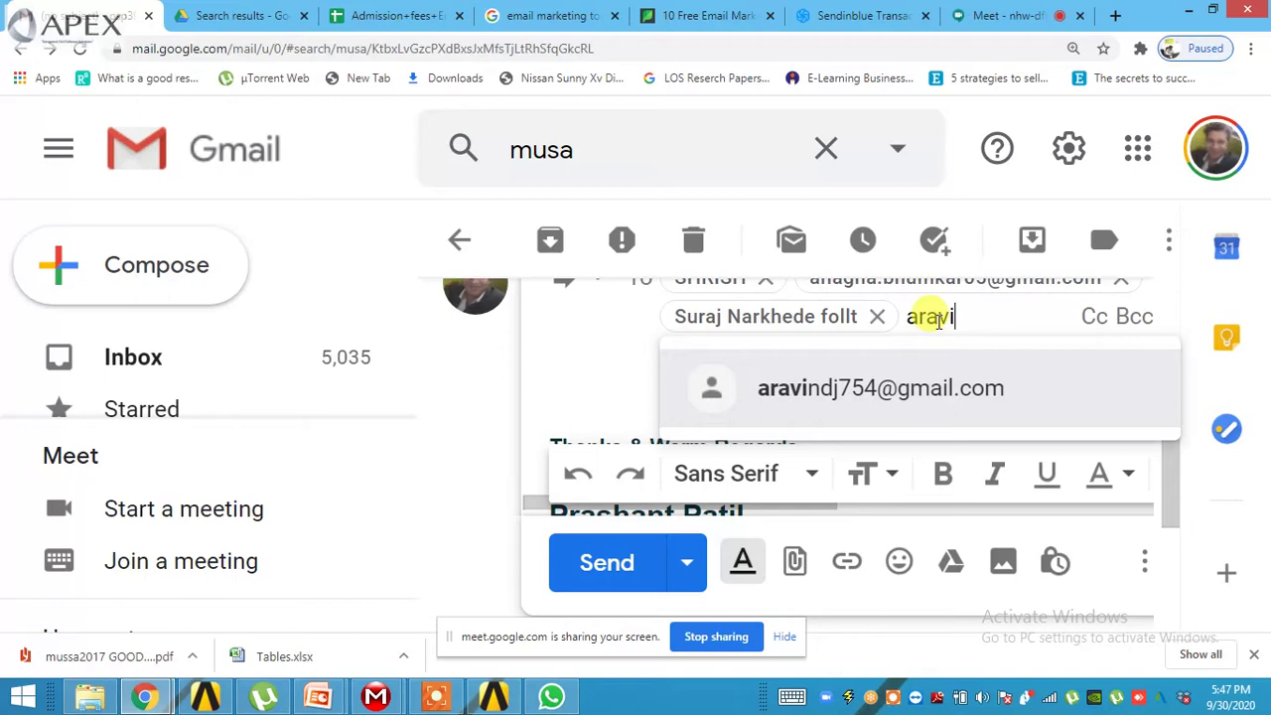
pyautogui.click(882, 402)
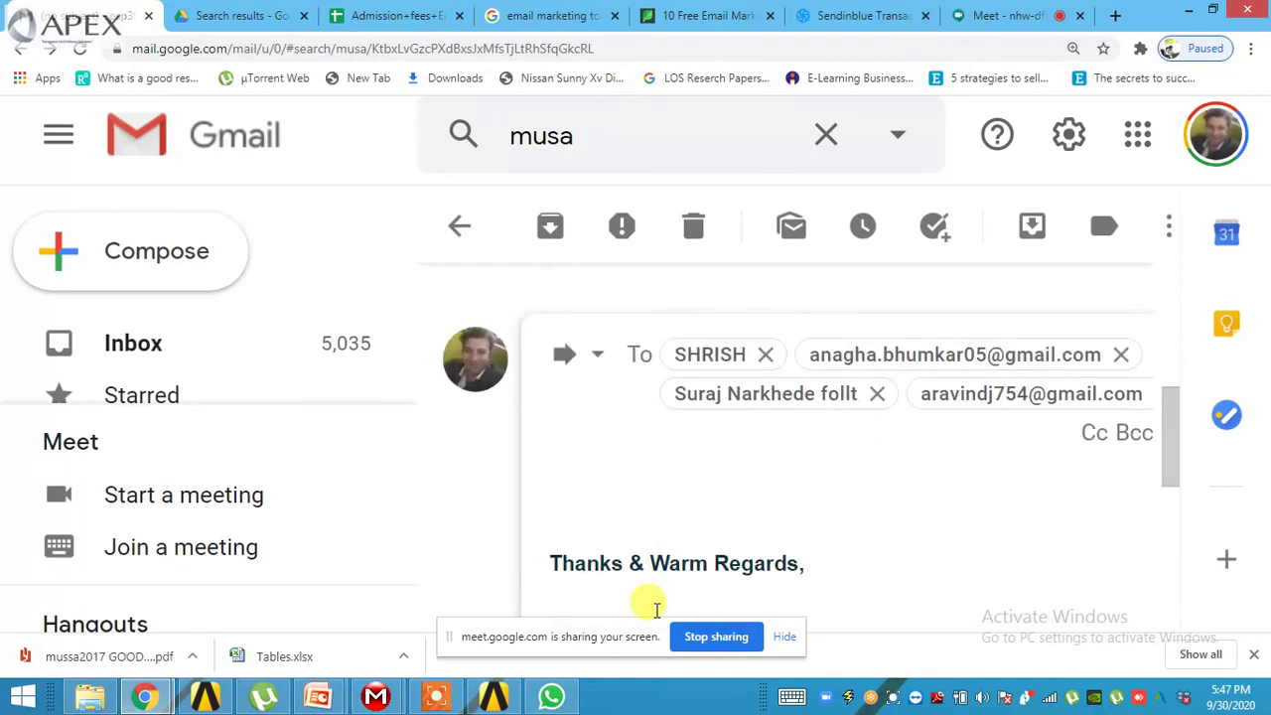
# - Send the message with mussa2017 GOOD.pdf attached and return to the mail search box
pyautogui.scroll(-3, 738, 510)
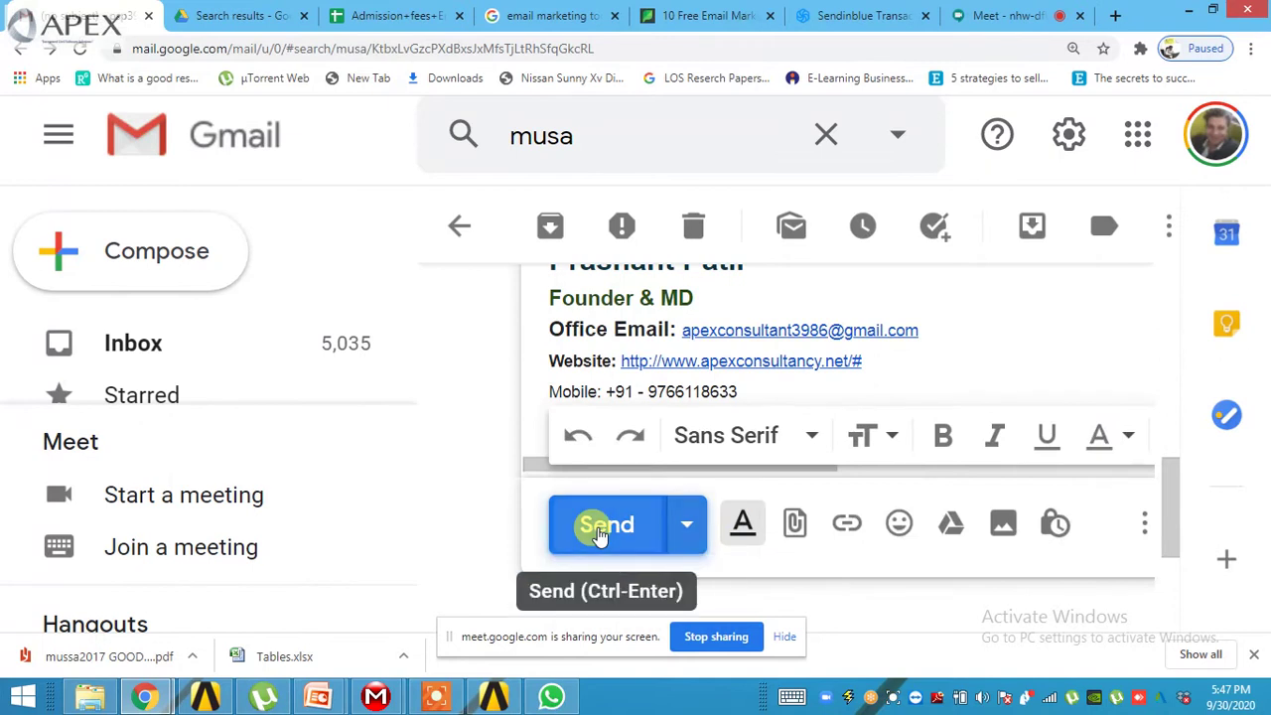
pyautogui.click(598, 529)
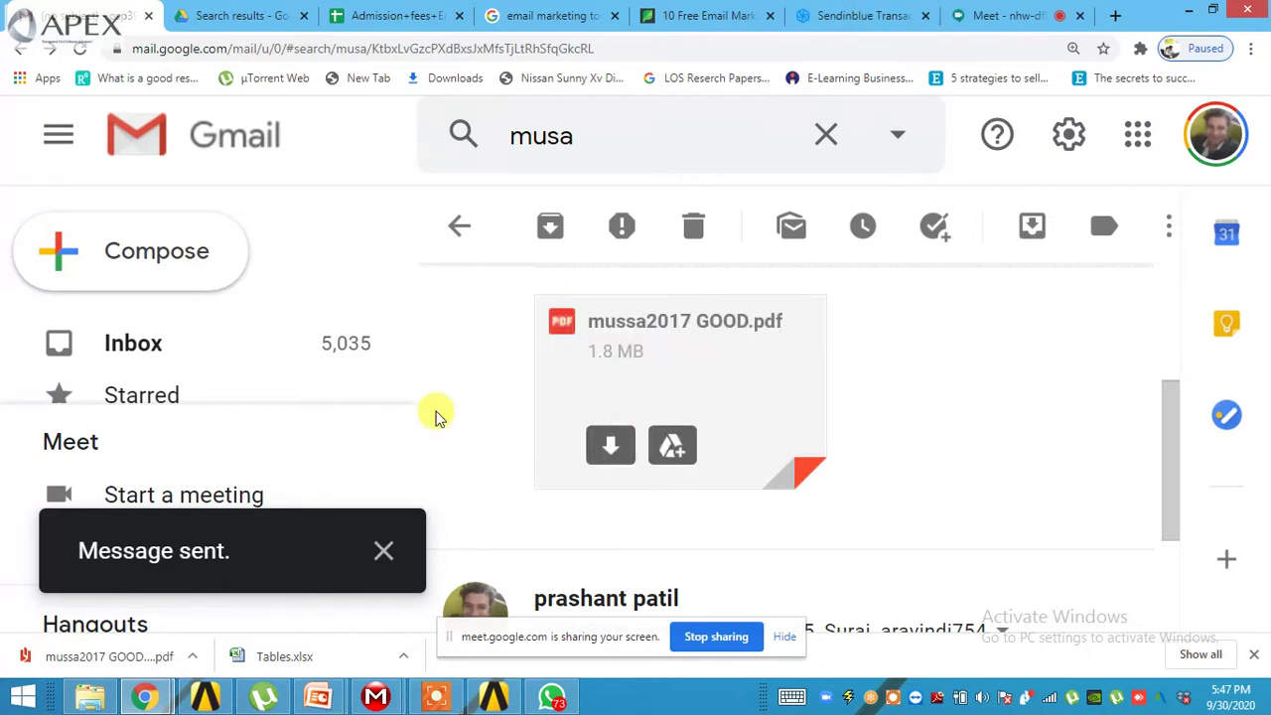
pyautogui.scroll(-1, 434, 417)
pyautogui.click(671, 135)
# - Replace the old mail search term with 'vd' and zoom the page out
pyautogui.doubleClick(511, 123)
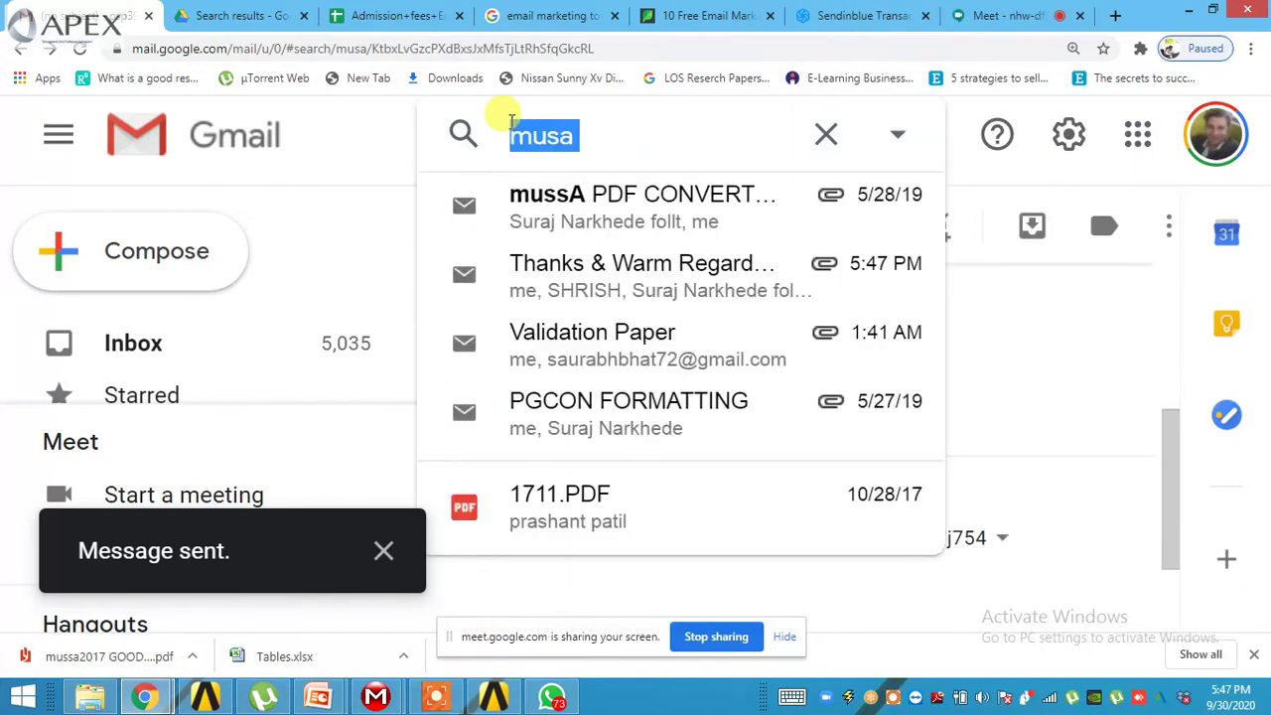
pyautogui.press('BackSpace')
pyautogui.write('vd')
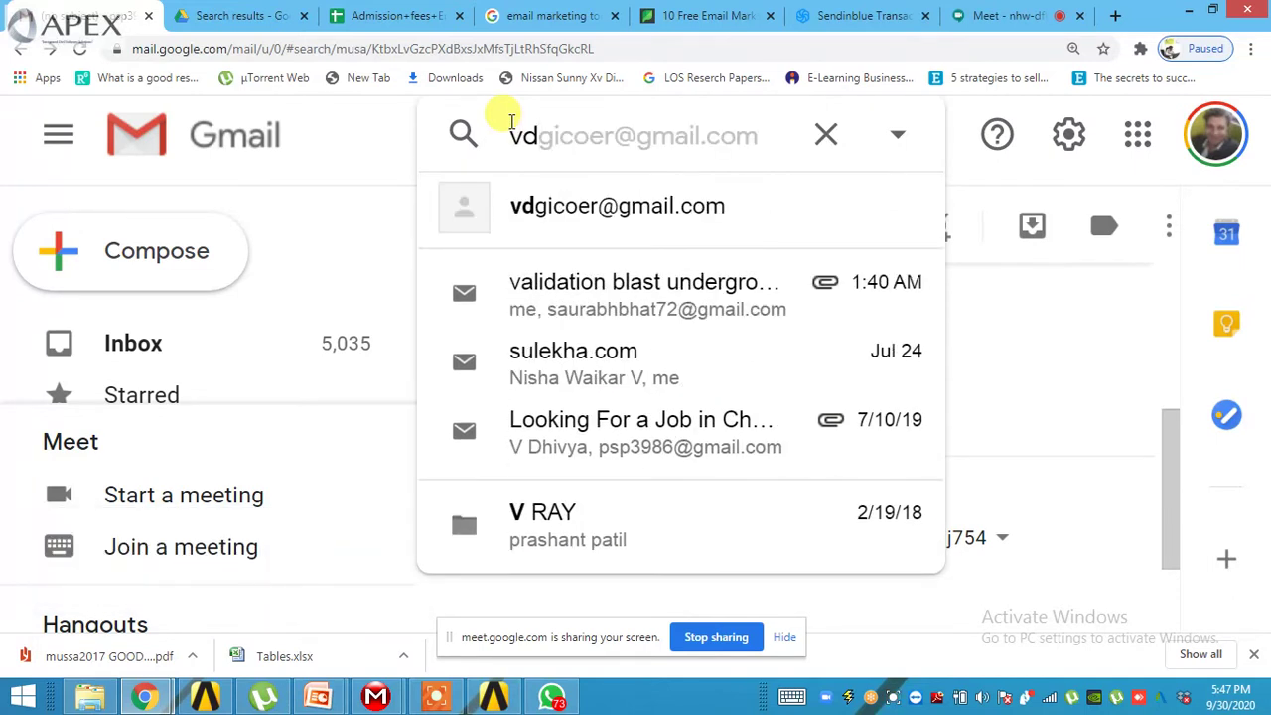
pyautogui.click(1030, 175)
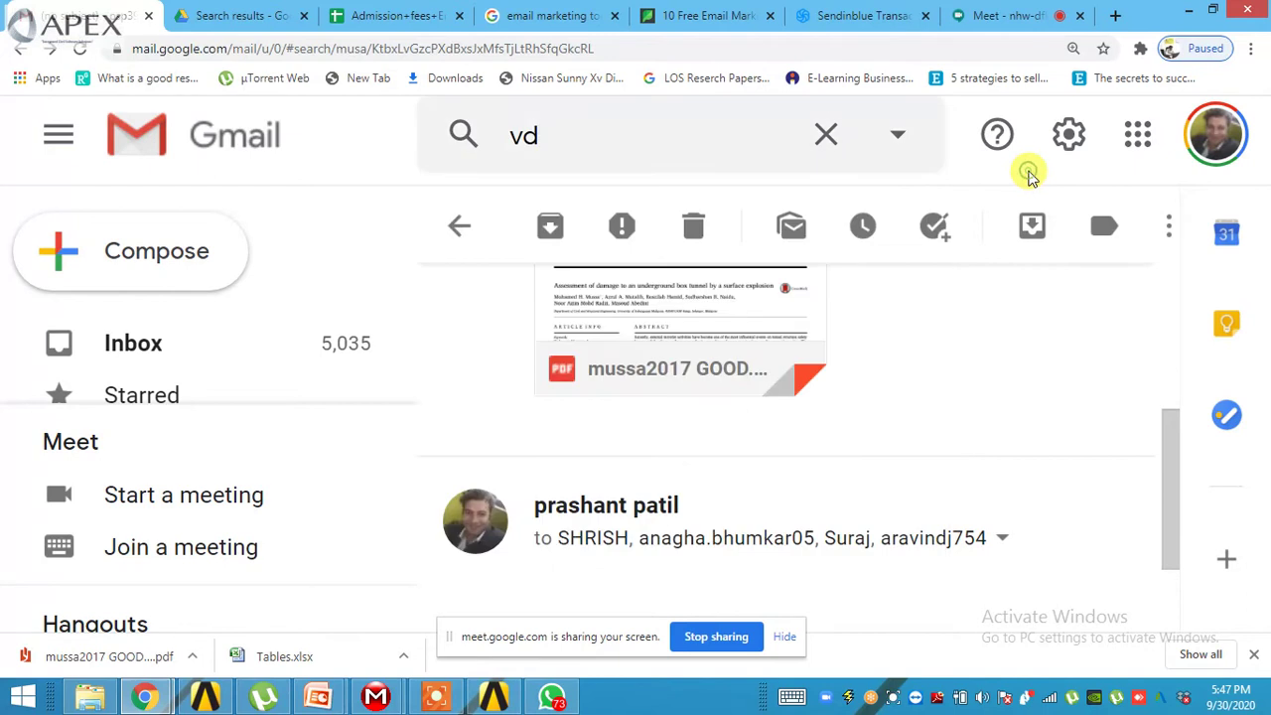
pyautogui.hotkey('ctrl', '-')
pyautogui.hotkey('ctrl', '-')
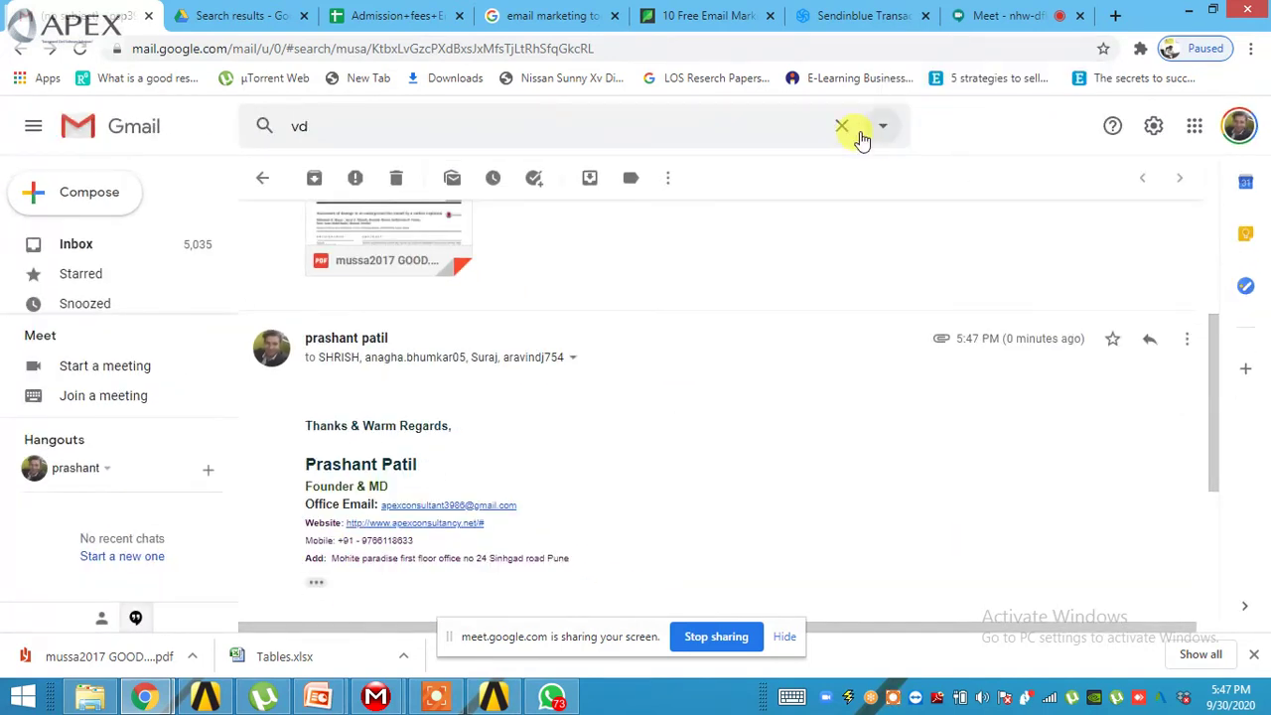
# - Search mail for a suggested contact and open the validation blast underground bunker thread's latest message
pyautogui.click(843, 127)
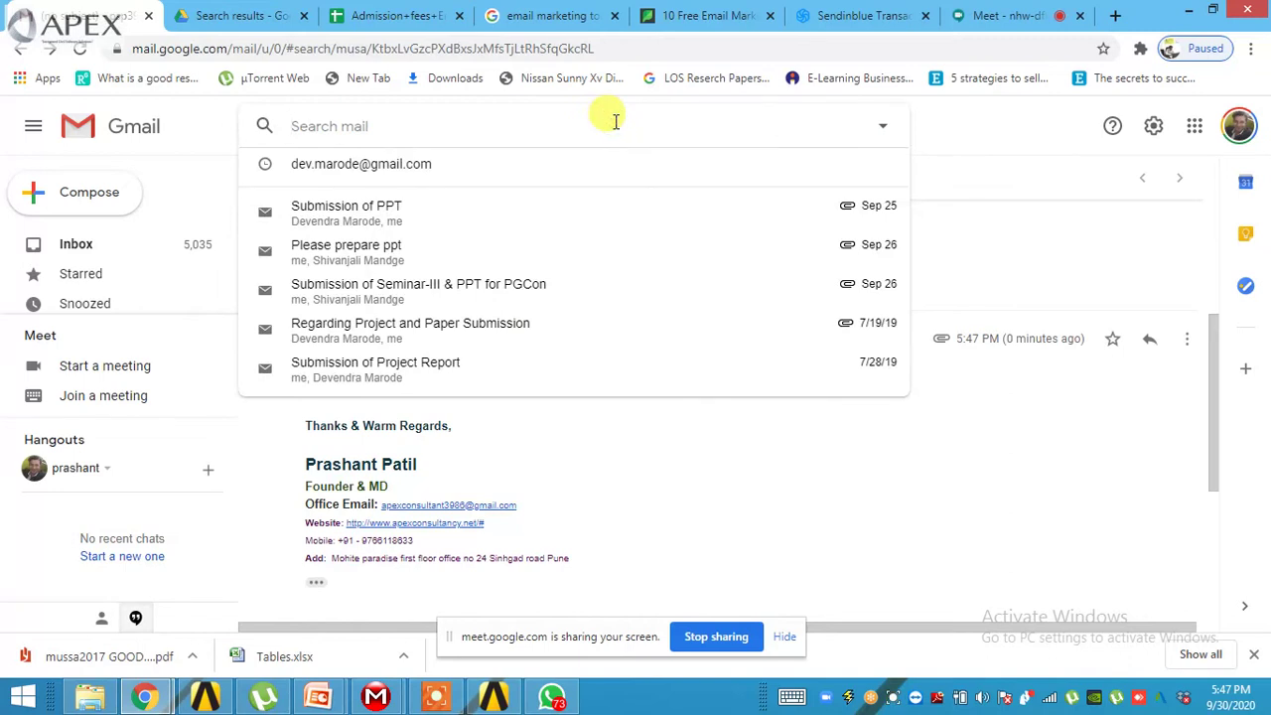
pyautogui.write('jay')
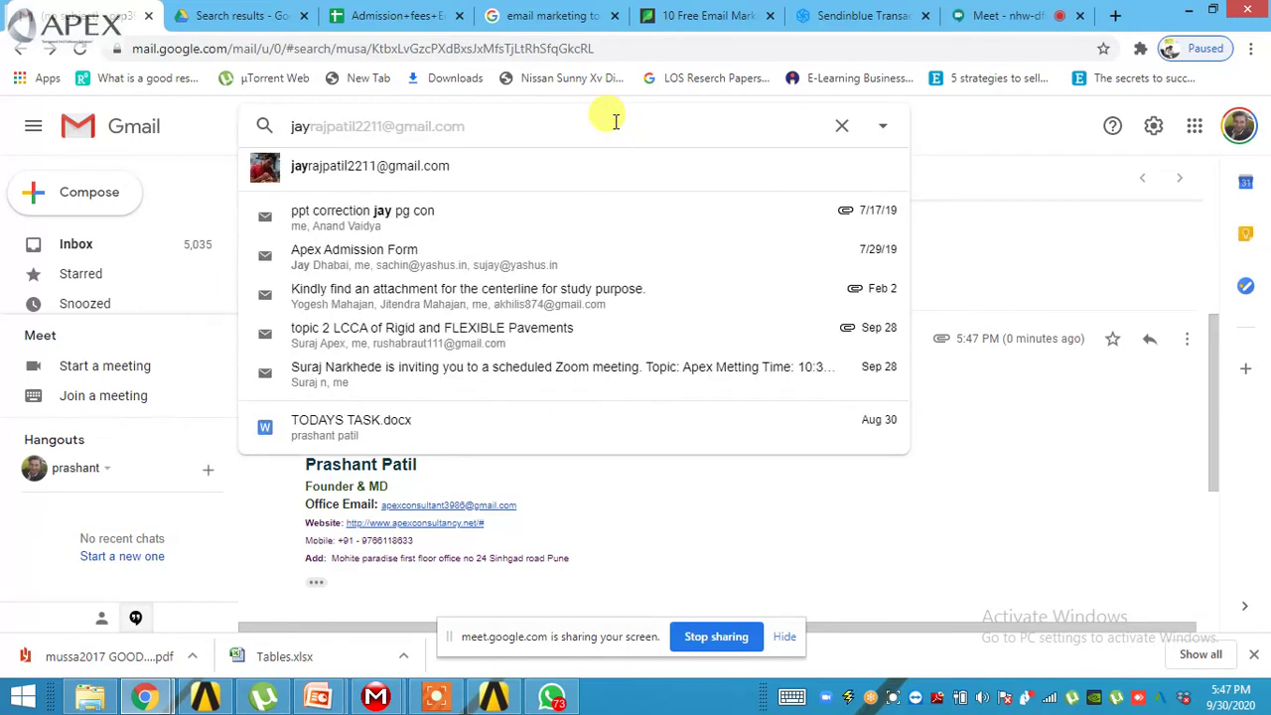
pyautogui.click(504, 174)
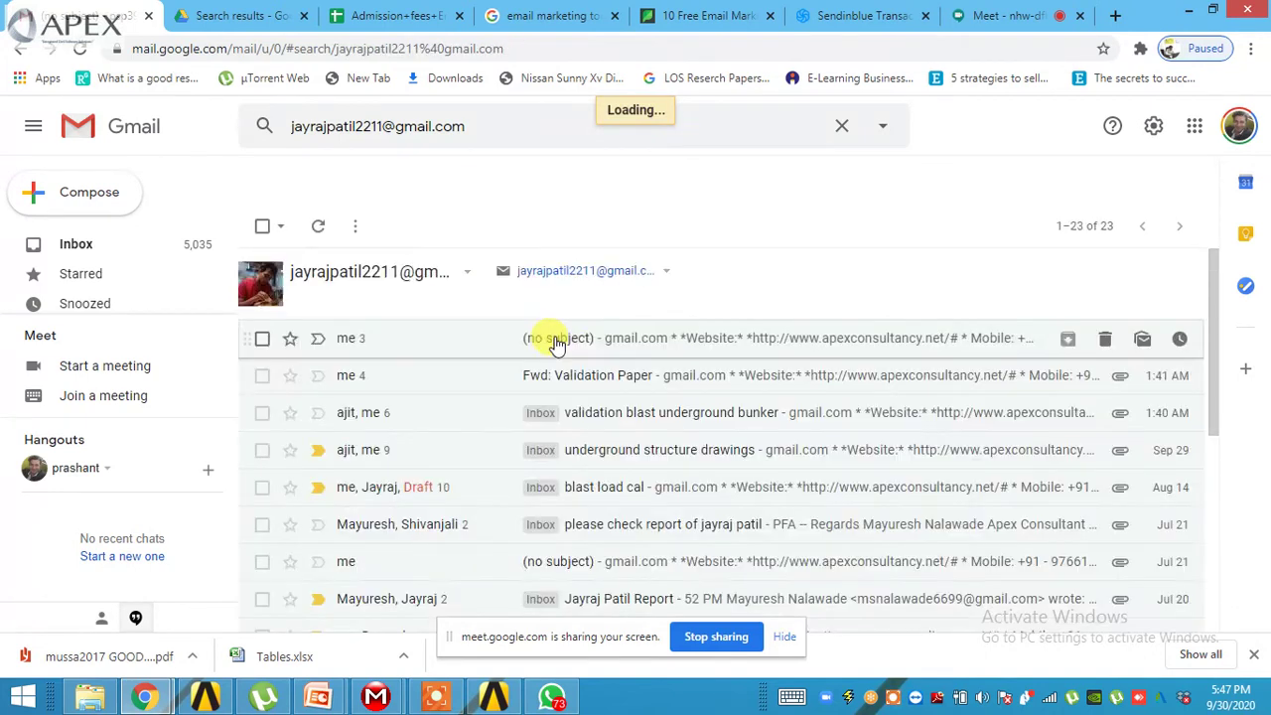
pyautogui.scroll(-3, 556, 382)
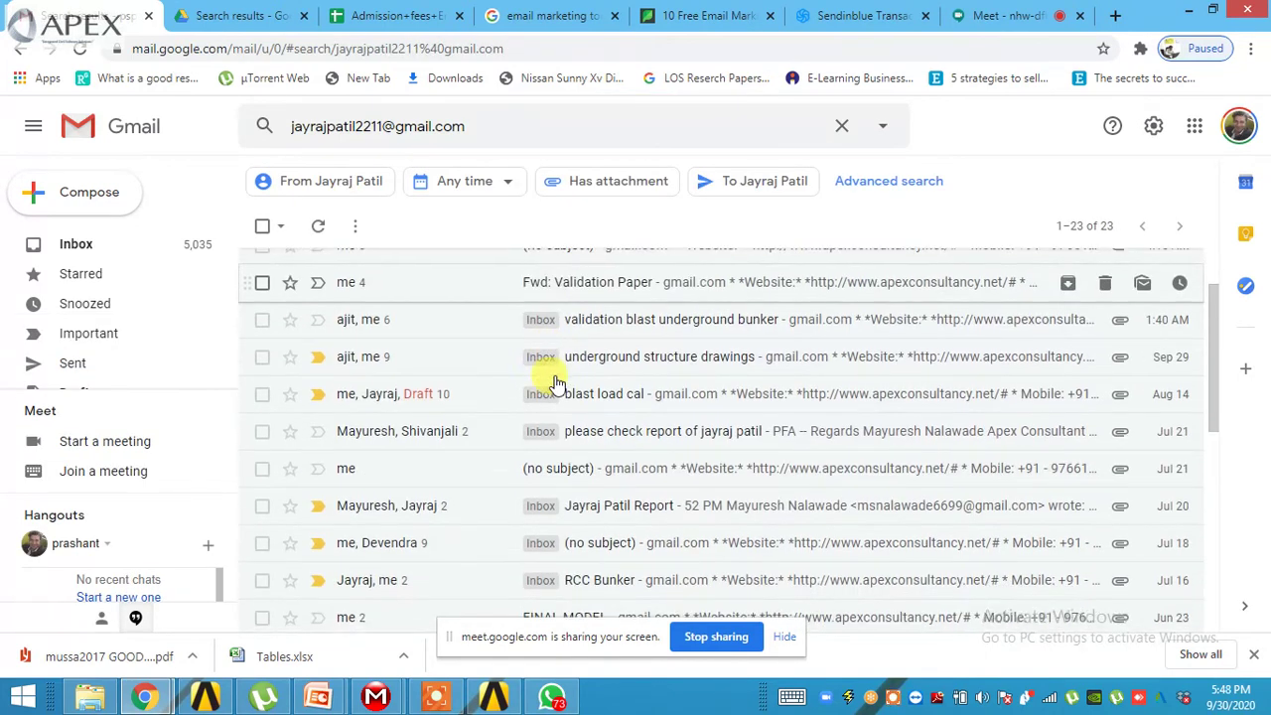
pyautogui.scroll(2, 596, 428)
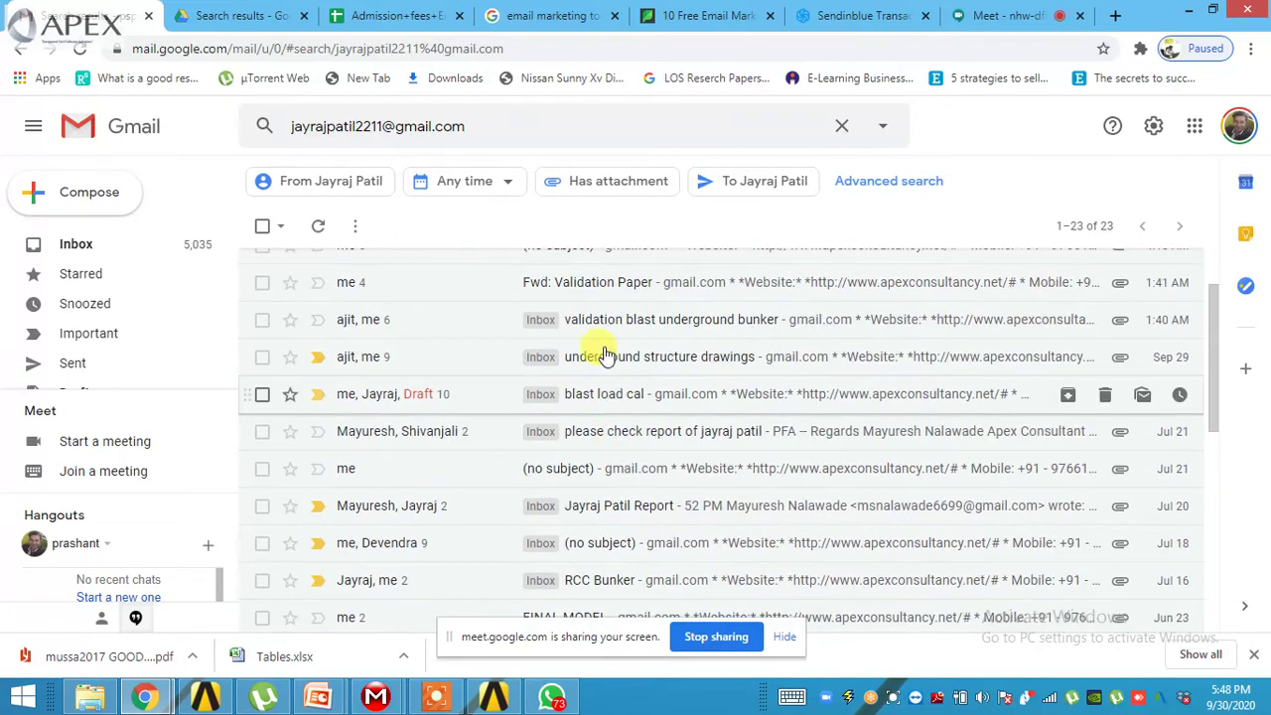
pyautogui.click(595, 326)
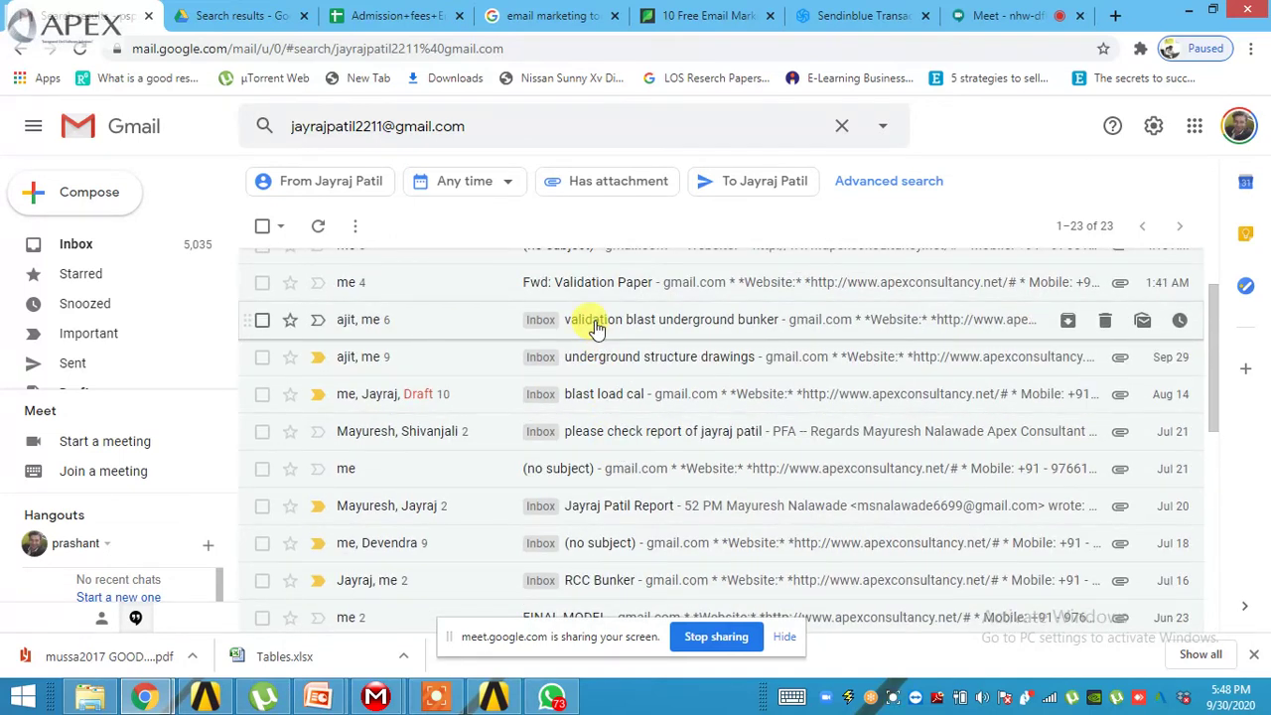
pyautogui.scroll(-4, 596, 337)
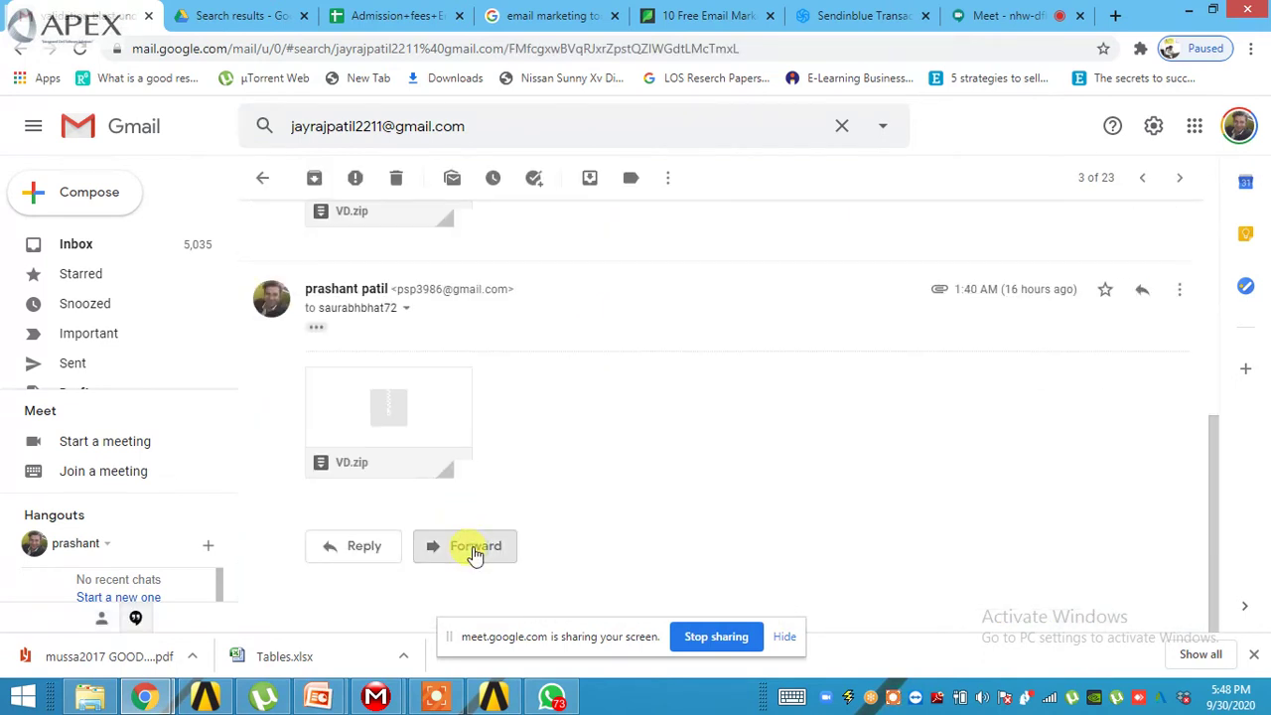
# - Forward the latest bunker message and add the first recipient from the suggestions
pyautogui.click(475, 551)
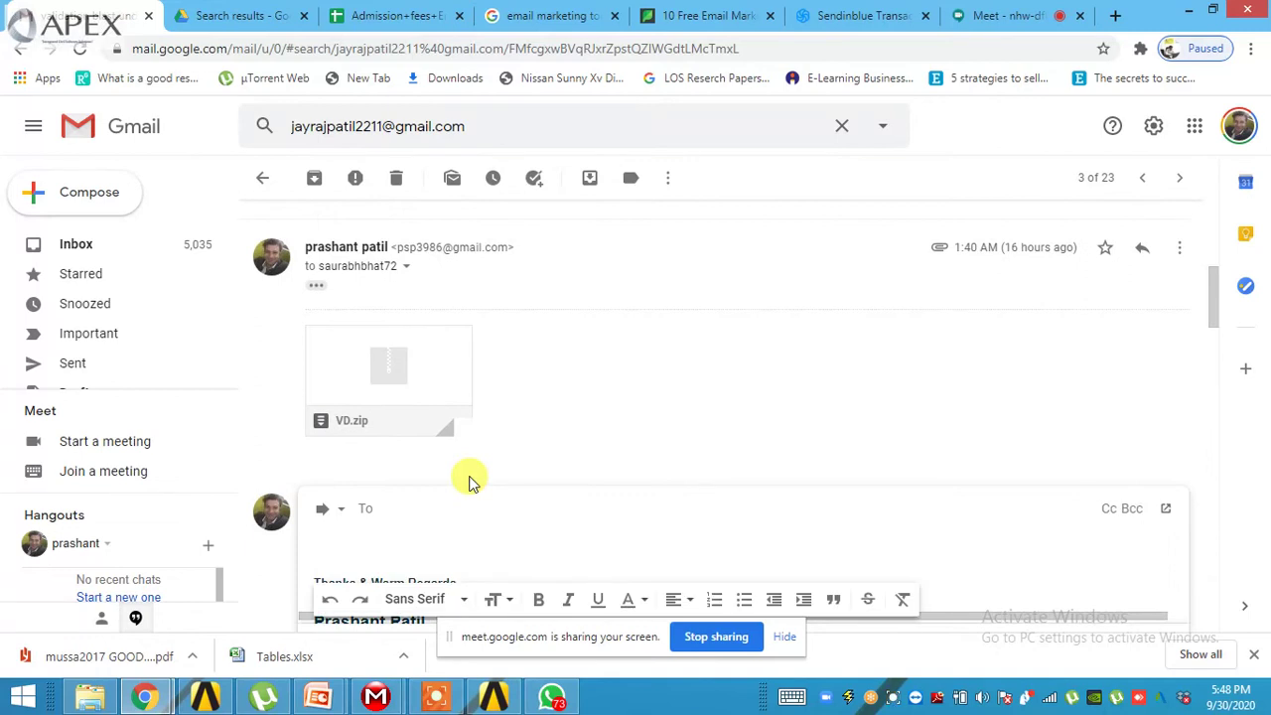
pyautogui.write('s')
pyautogui.press('BackSpace')
pyautogui.write('shri')
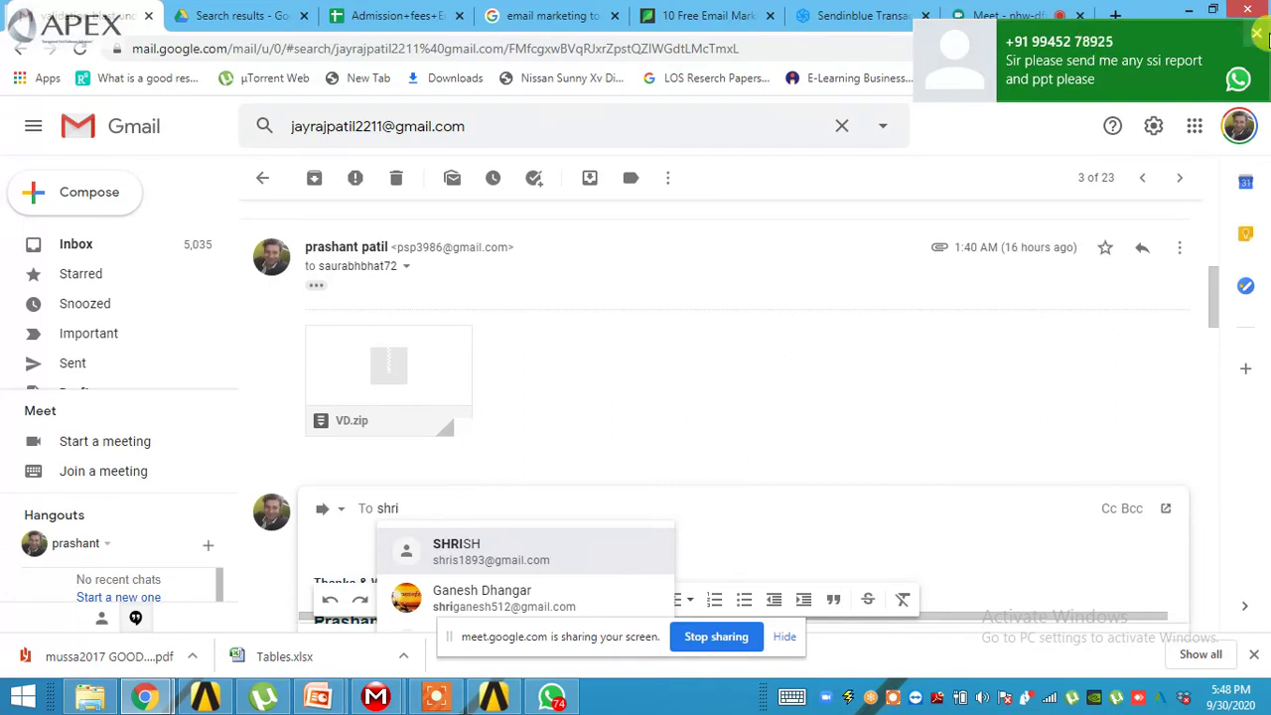
pyautogui.click(541, 544)
# - Add three more suggested recipients and send the forward with VD.zip attached
pyautogui.write('arv')
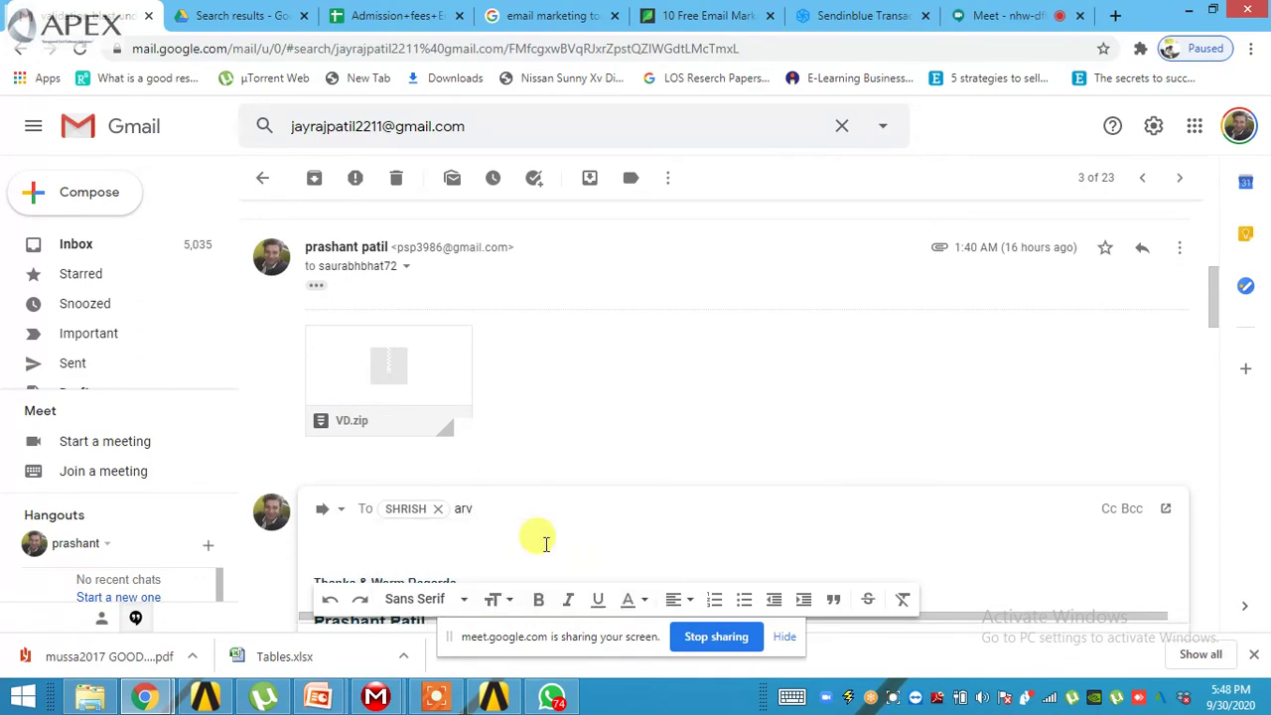
pyautogui.press('BackSpace')
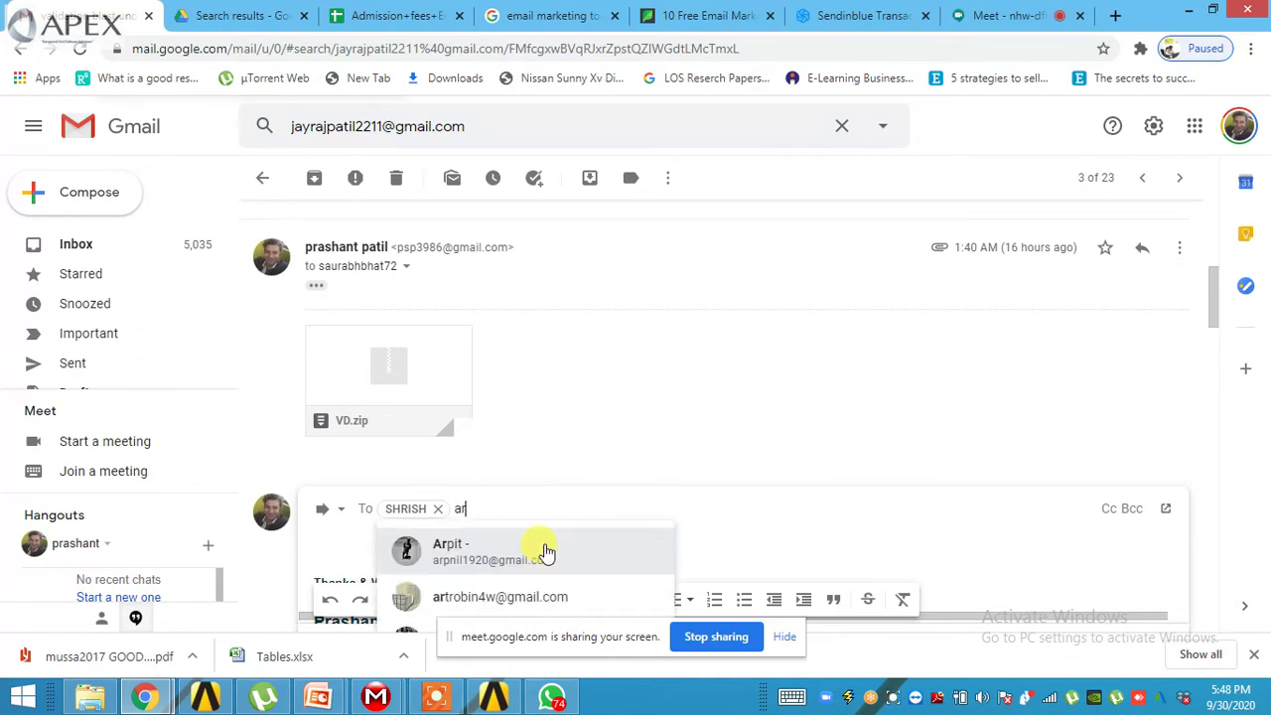
pyautogui.press('BackSpace')
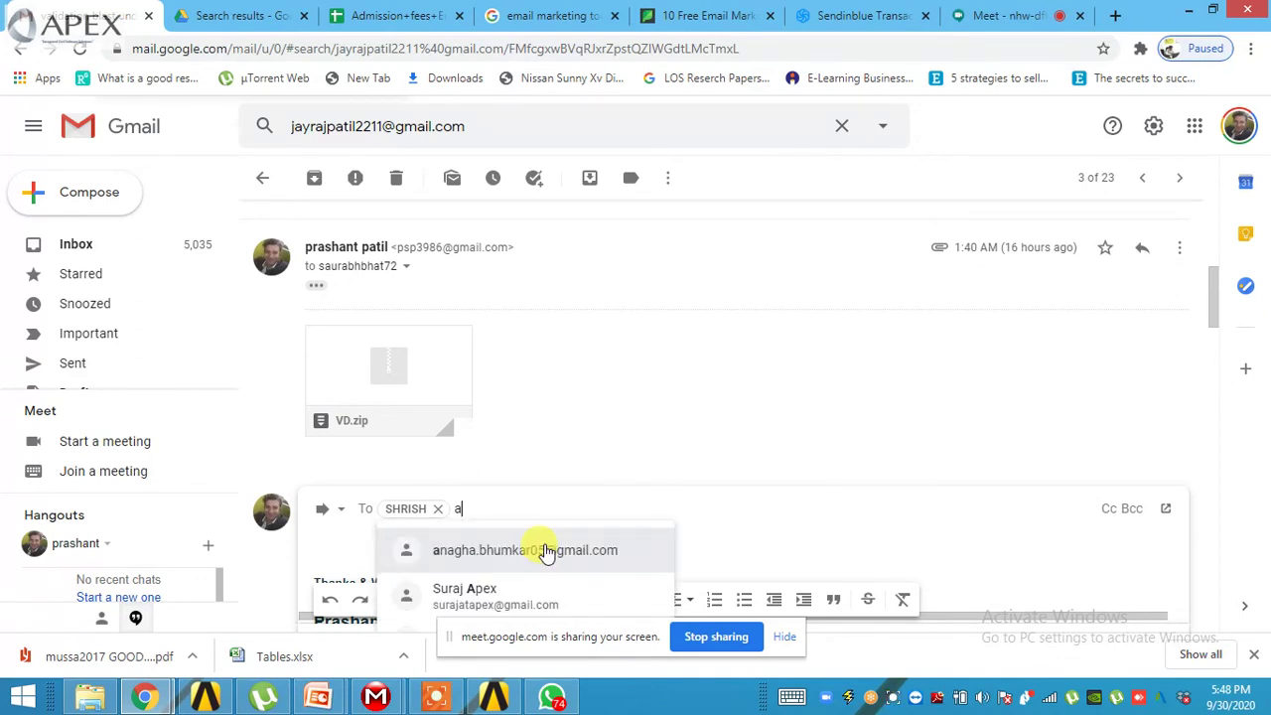
pyautogui.write('ra')
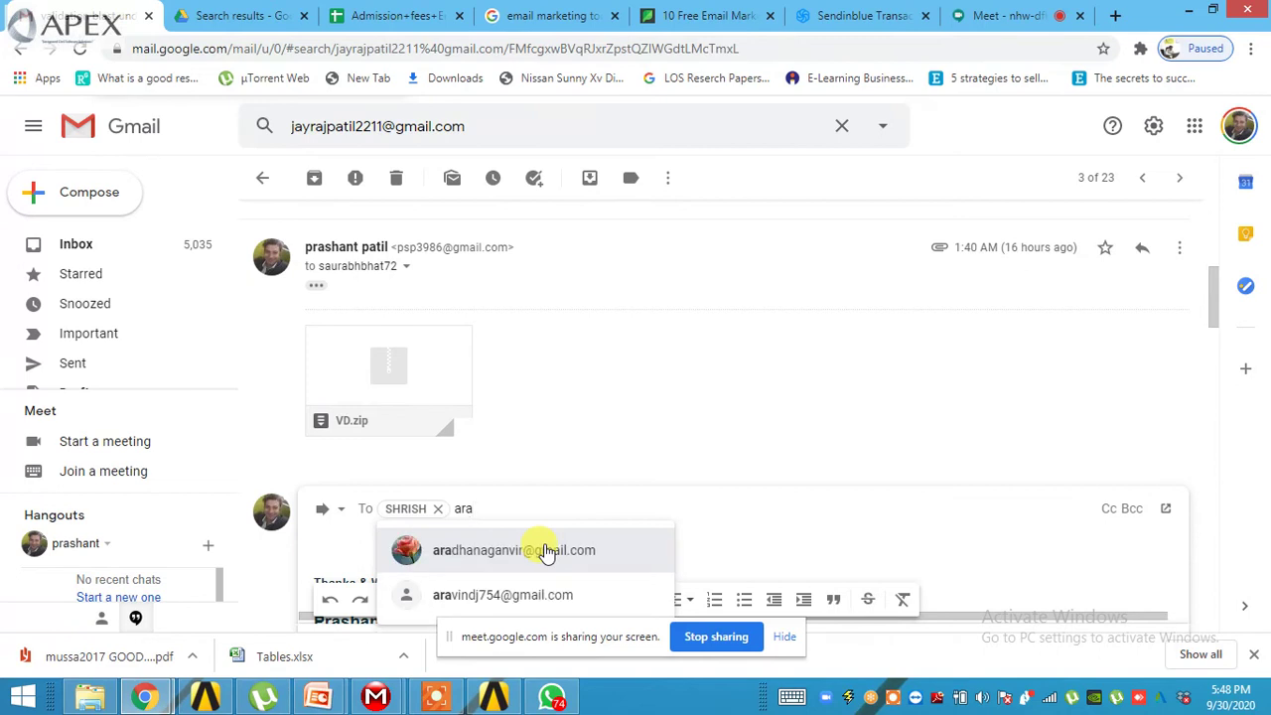
pyautogui.click(519, 595)
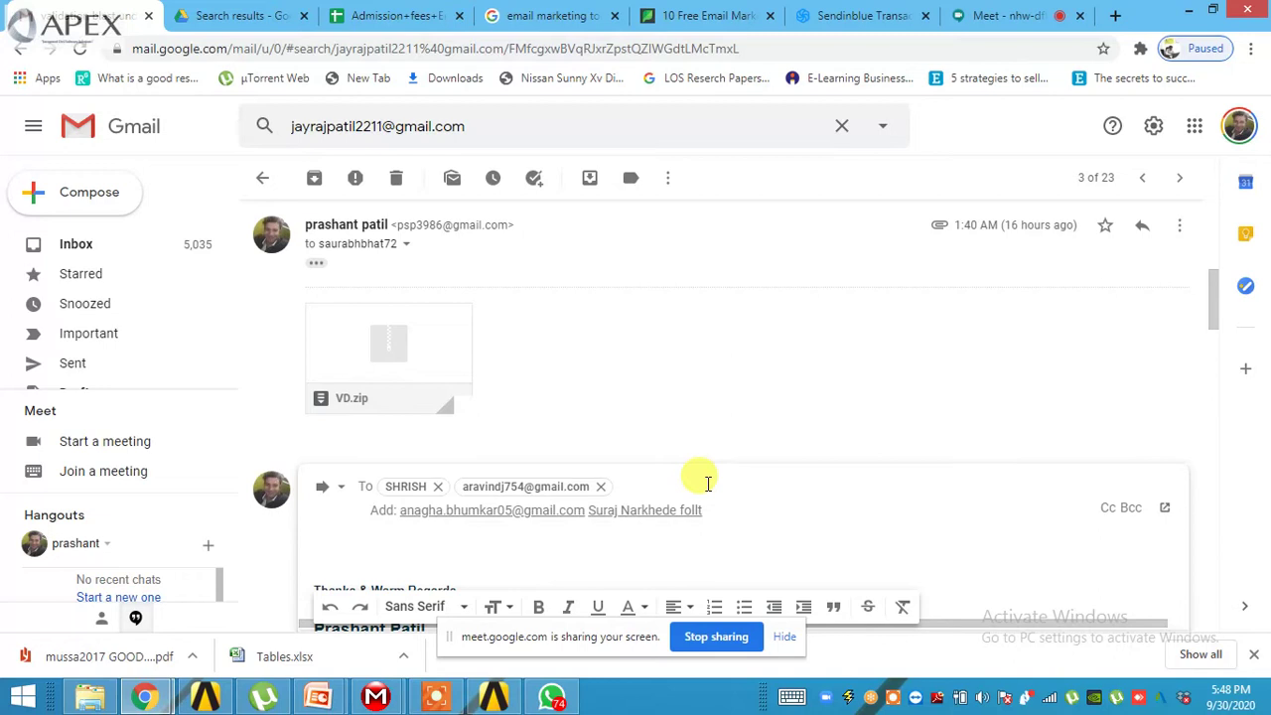
pyautogui.click(465, 511)
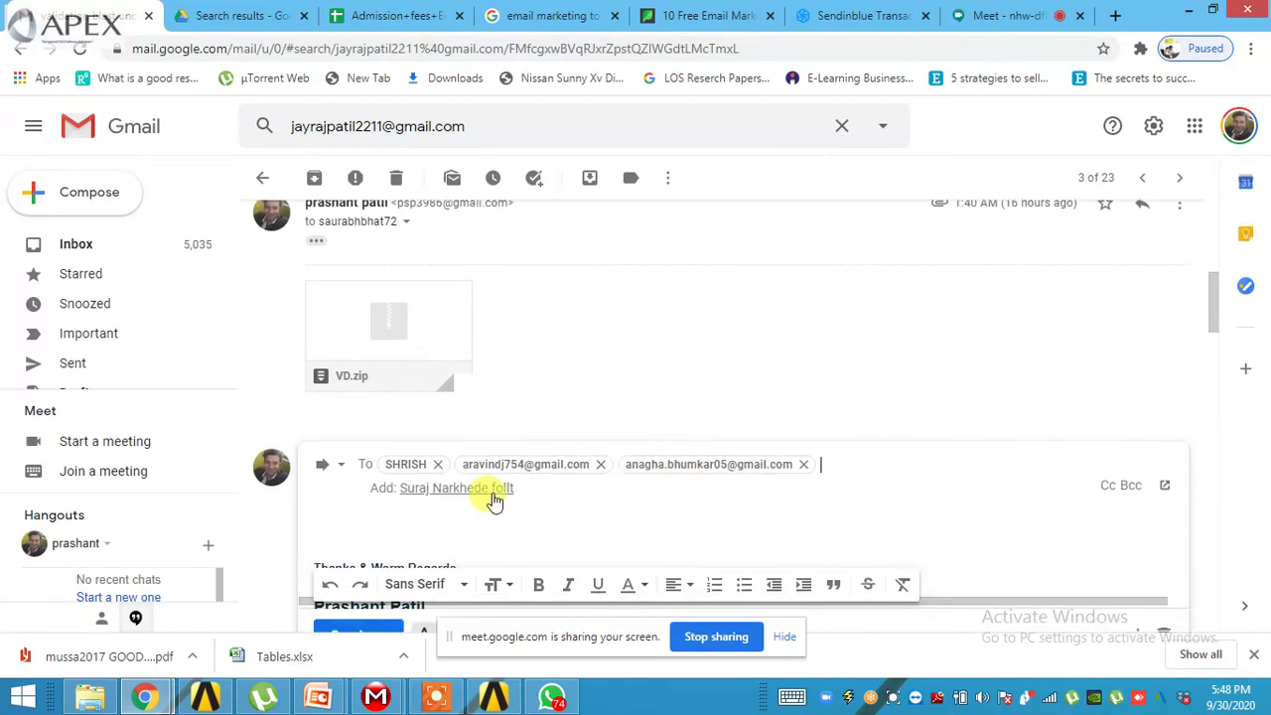
pyautogui.click(493, 488)
pyautogui.scroll(-5, 298, 437)
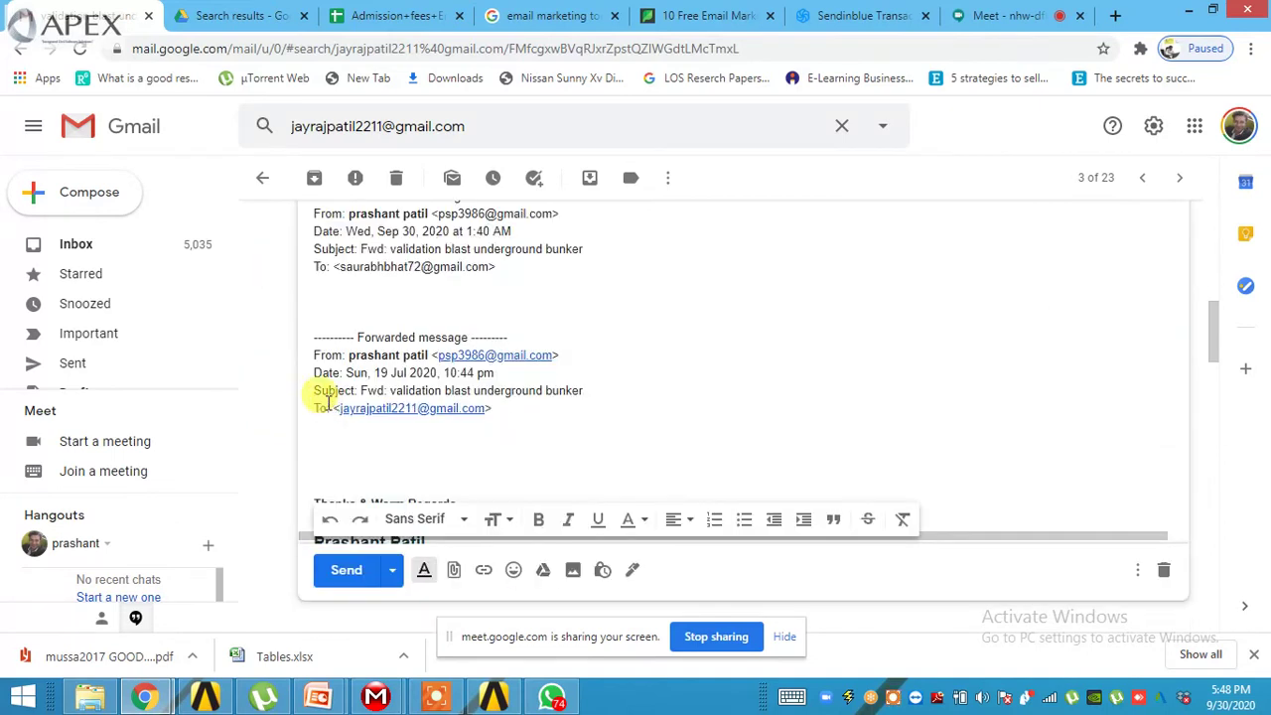
pyautogui.click(346, 569)
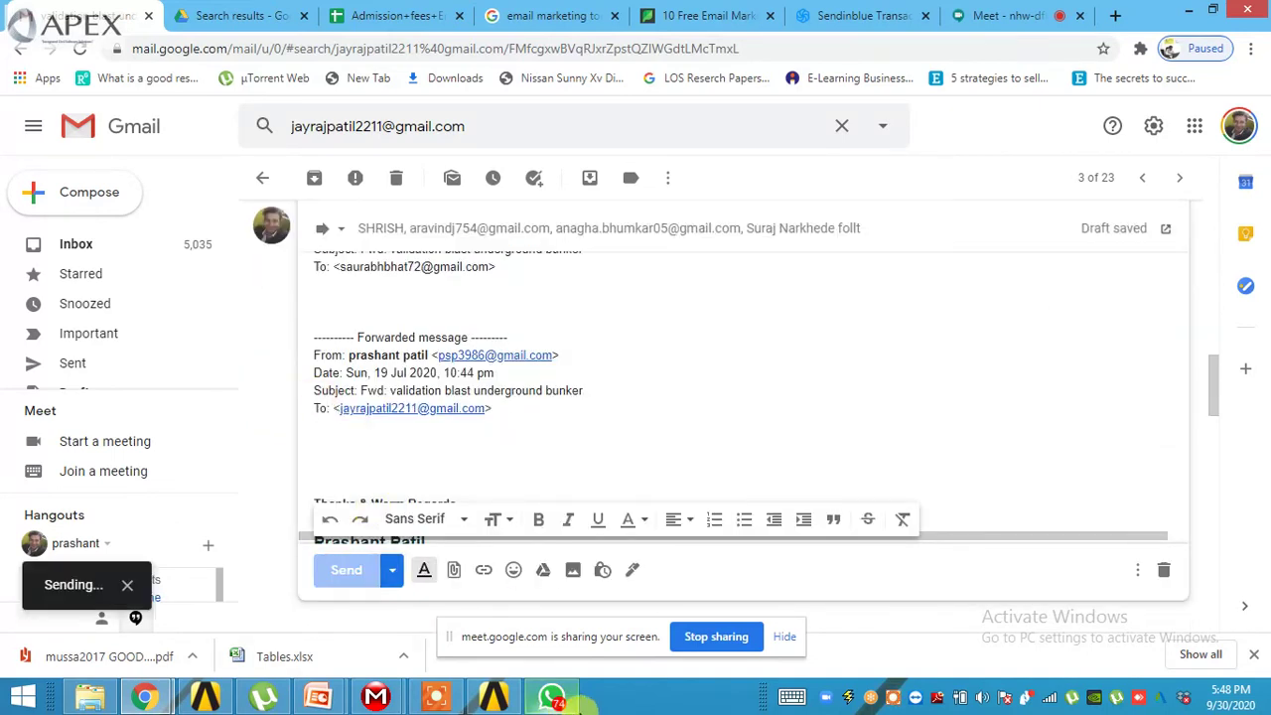
pyautogui.click(552, 697)
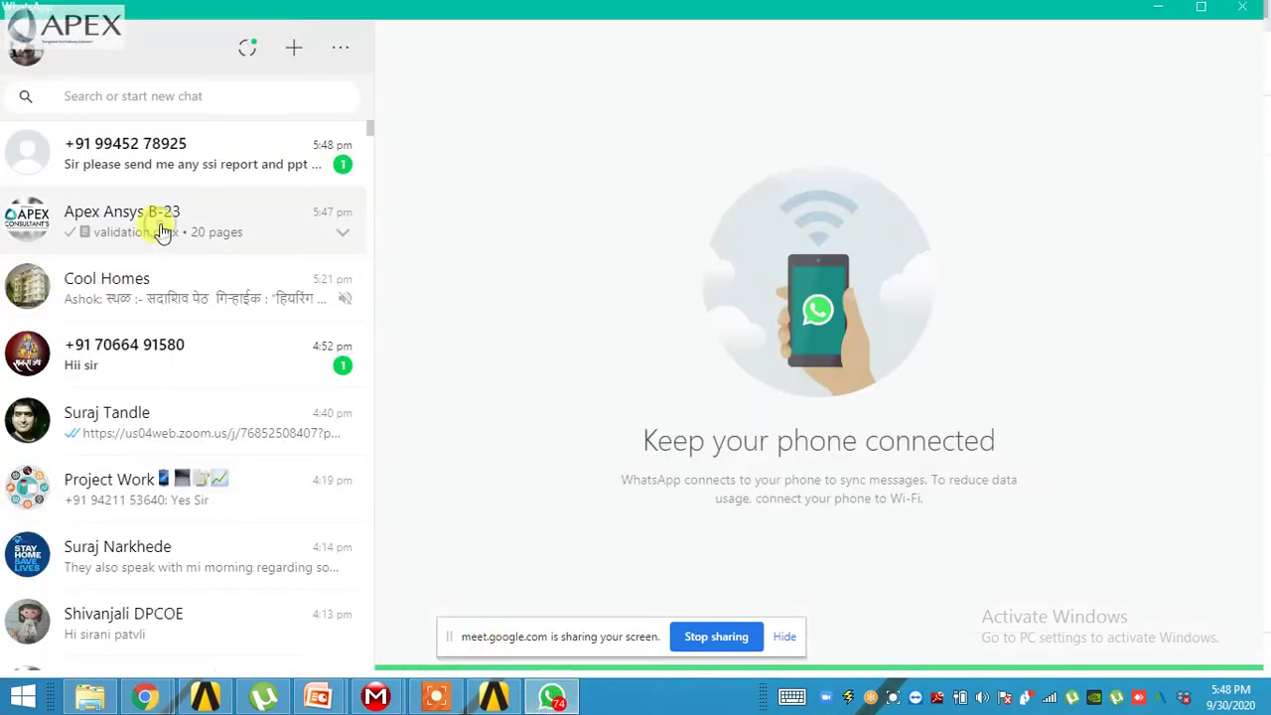
# - Download validation.pptx from the Apex Ansys B-23 chat and save it to Downloads
pyautogui.click(199, 231)
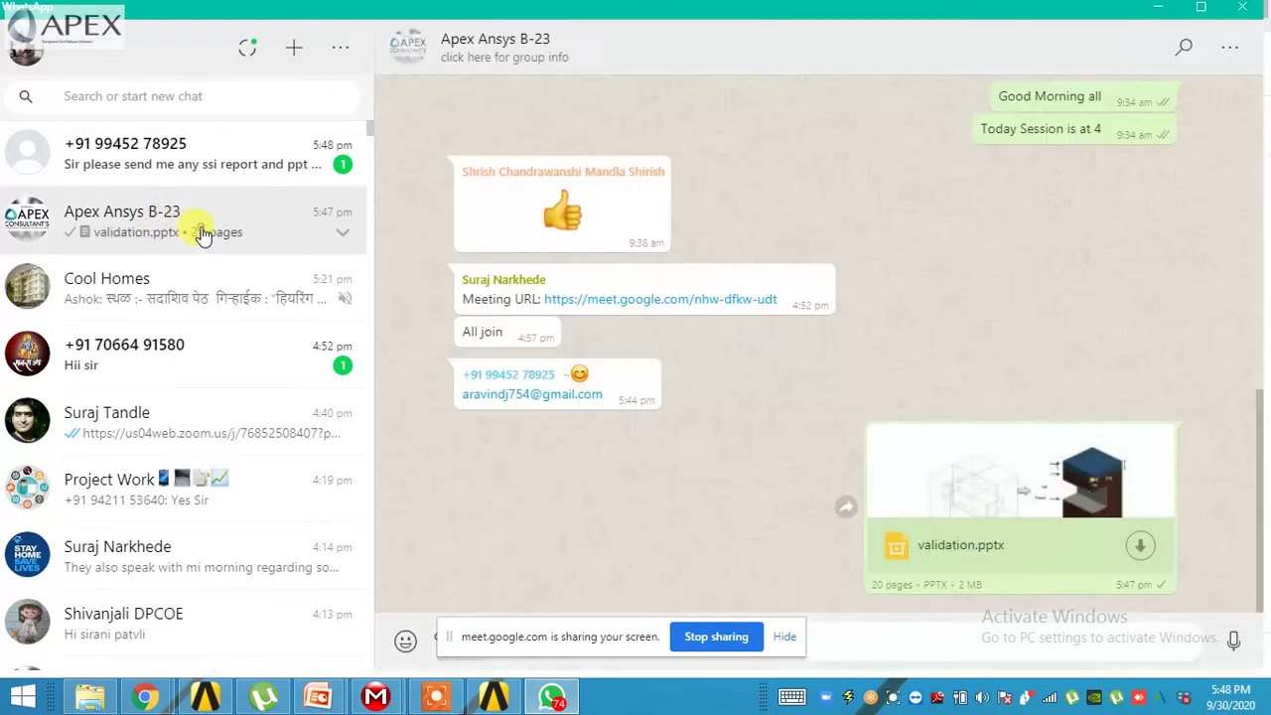
pyautogui.click(1106, 533)
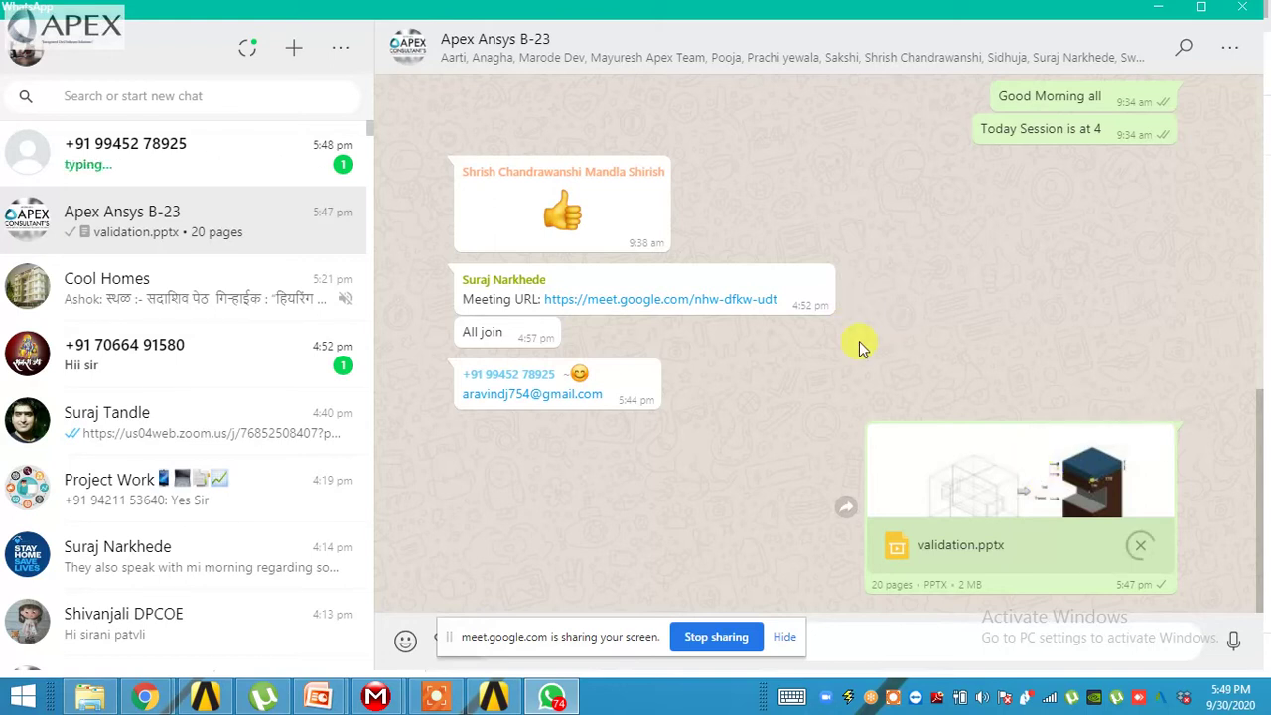
pyautogui.click(1160, 10)
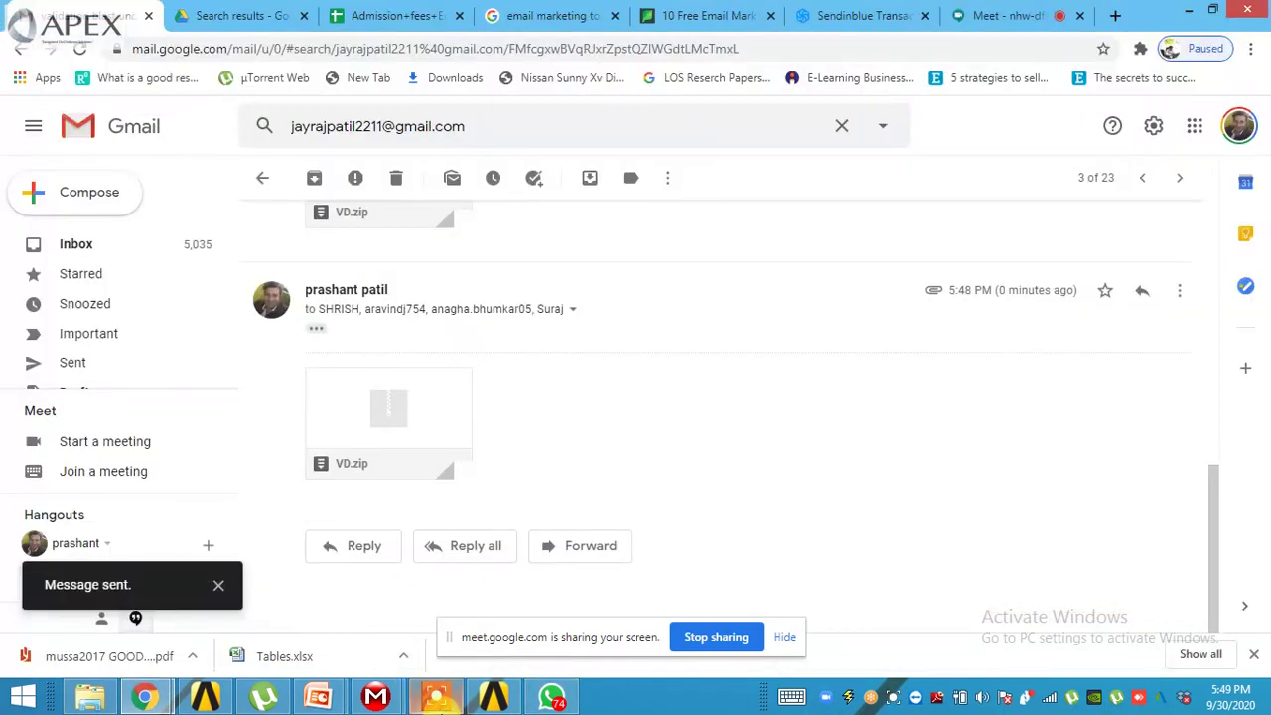
pyautogui.rightClick(558, 702)
pyautogui.click(552, 649)
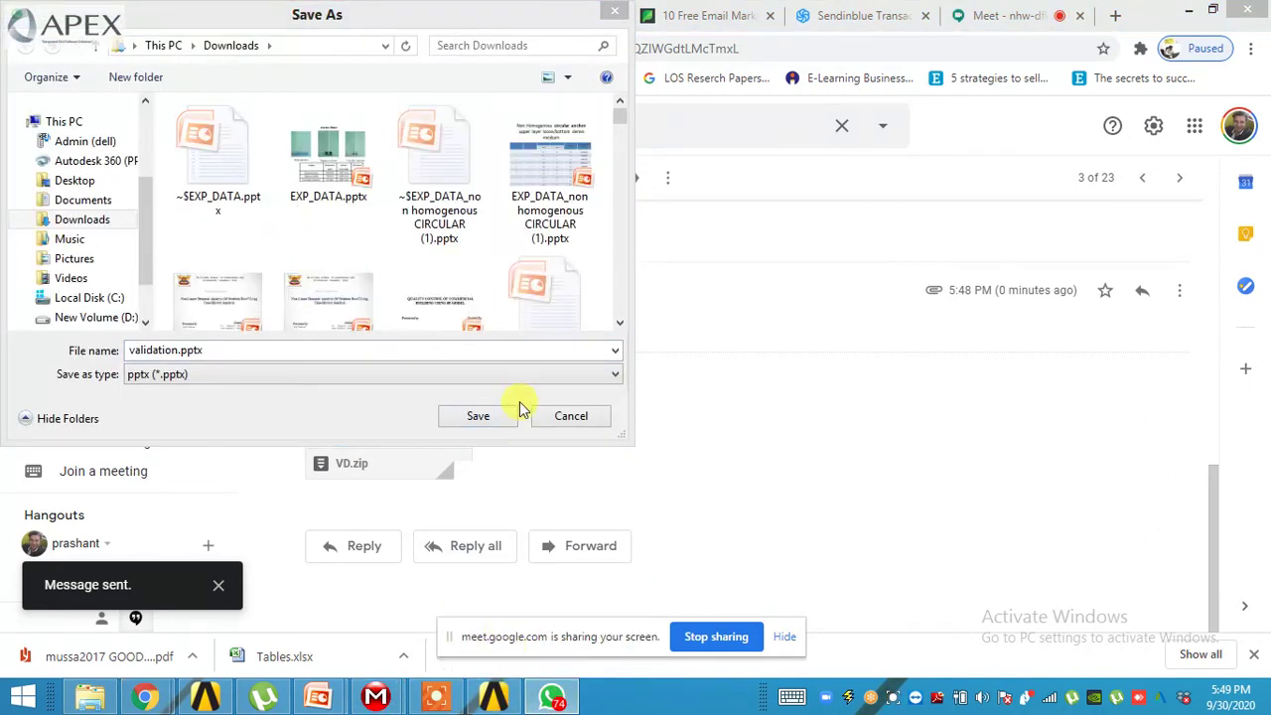
pyautogui.click(479, 416)
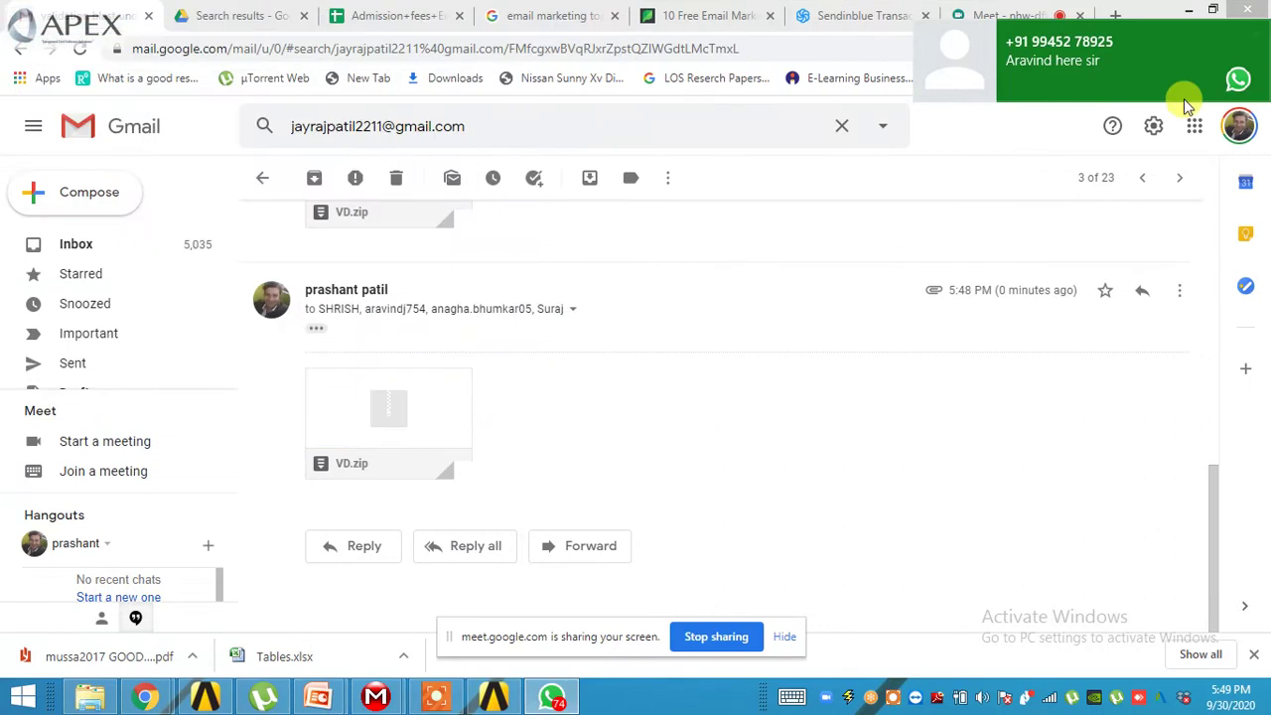
# - Dismiss the WhatsApp notification and minimize WhatsApp
pyautogui.click(1257, 37)
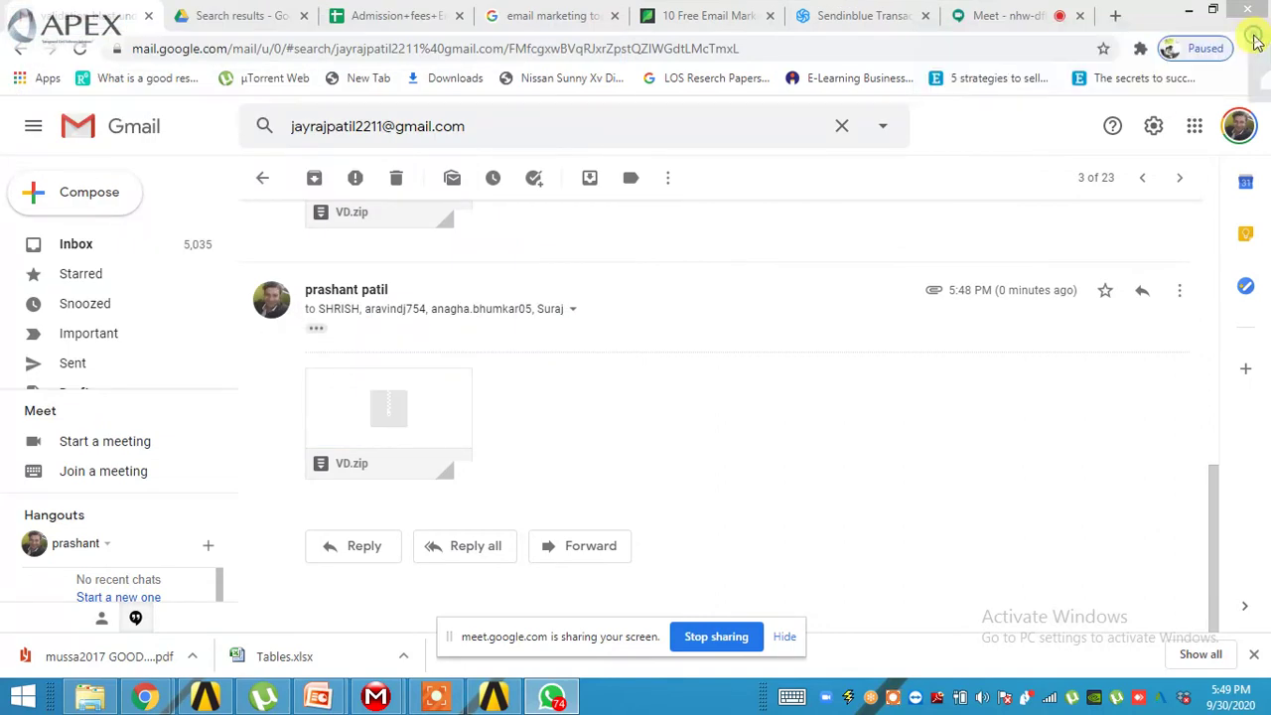
pyautogui.click(548, 700)
pyautogui.click(545, 701)
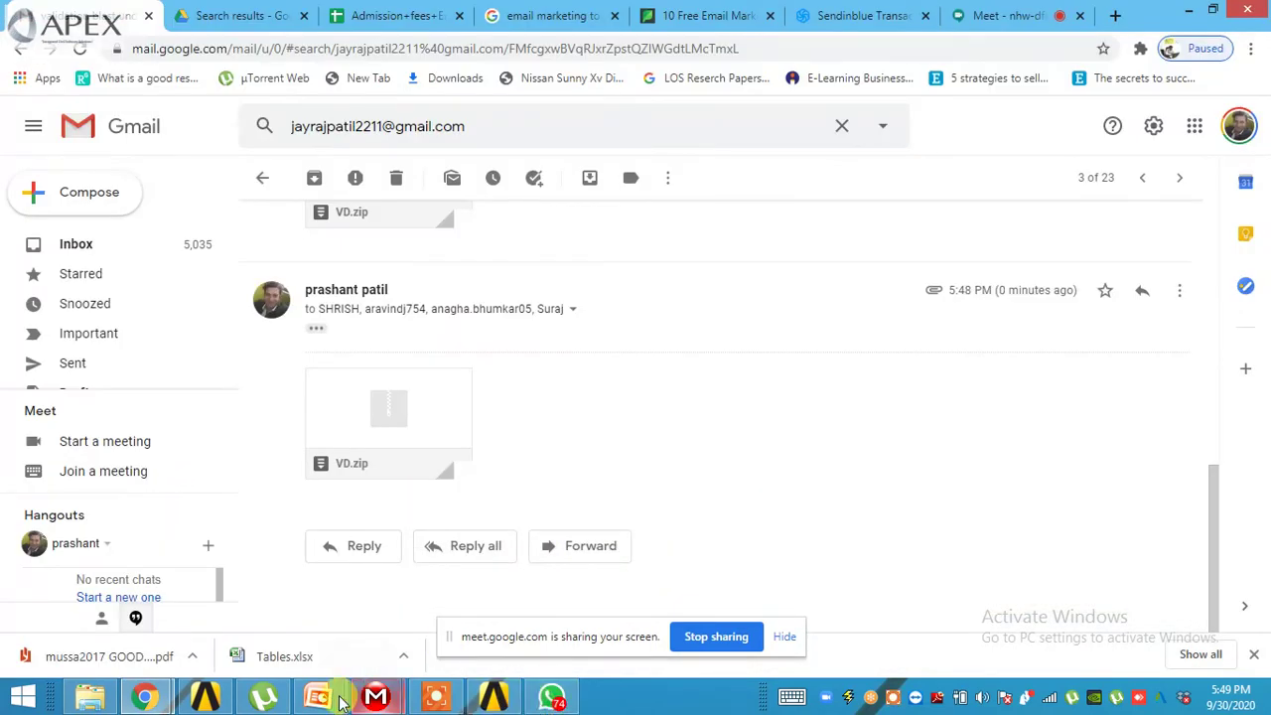
pyautogui.moveTo(317, 701)
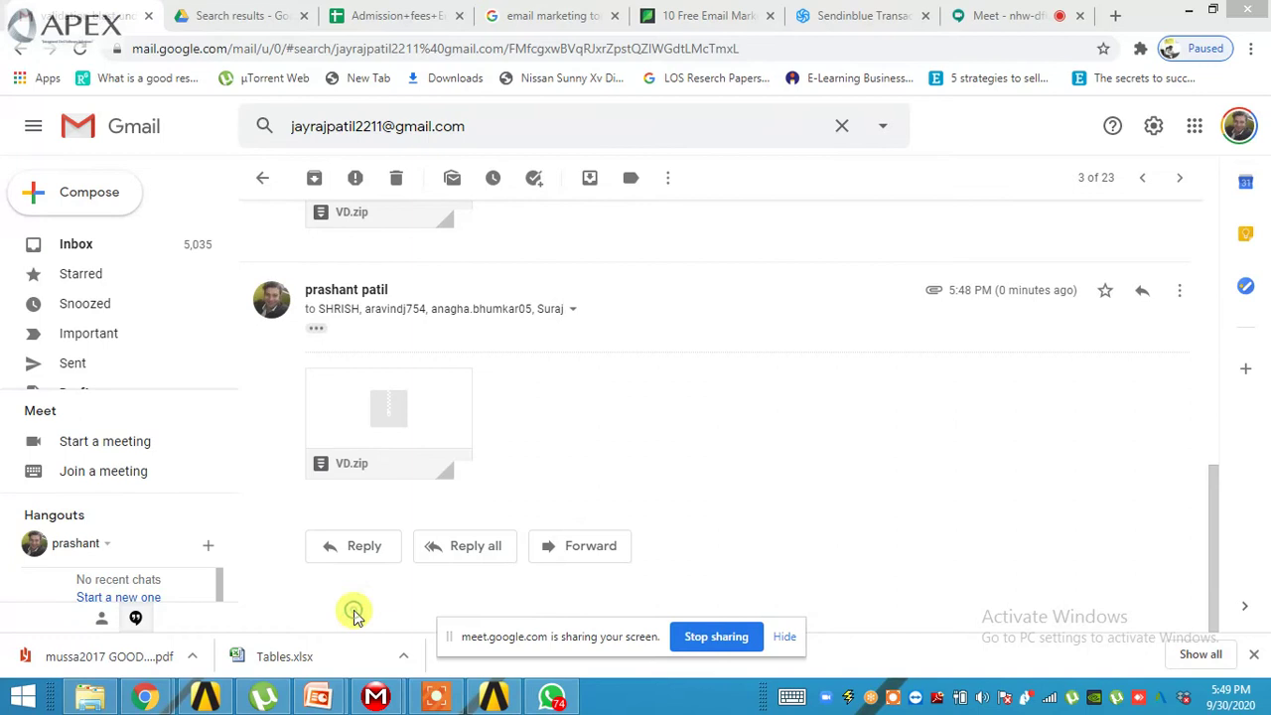
# - Look over the EXP_DATA_non homogenous CIRCULAR (1).pptx table, then return to ANSYS Mechanical's STRIP ANCHOR window
pyautogui.click(1192, 12)
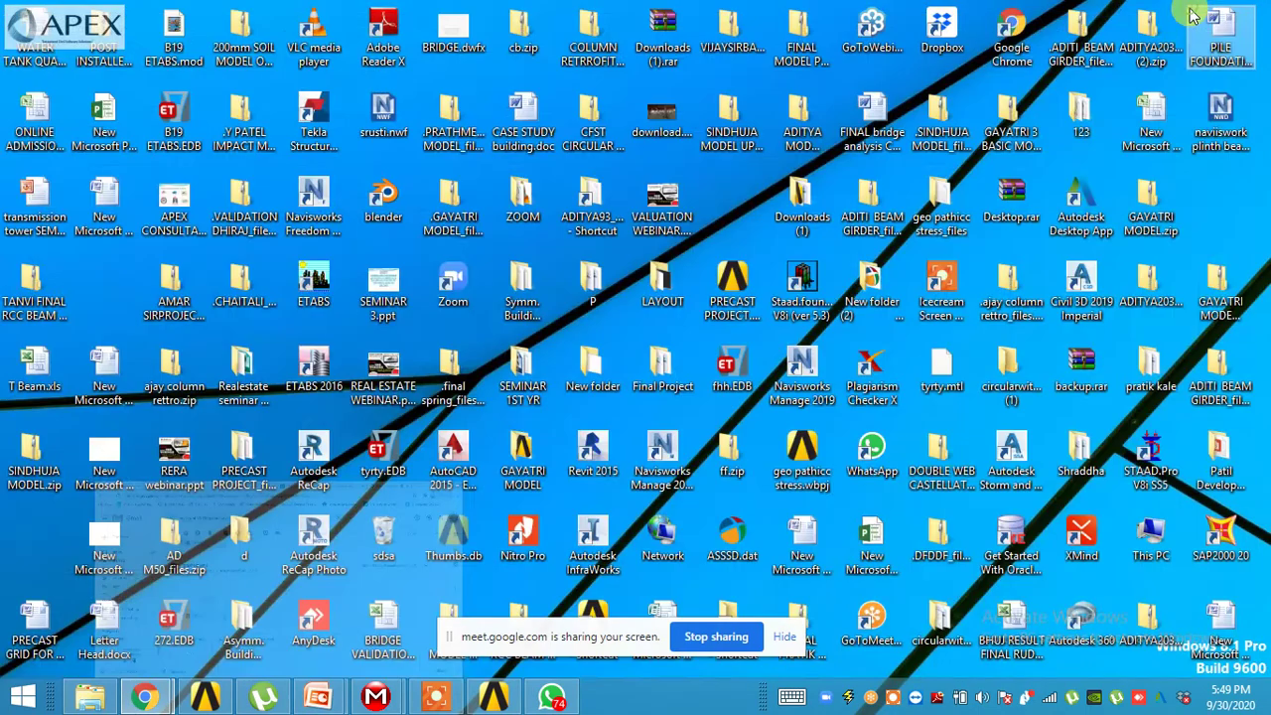
pyautogui.moveTo(318, 695)
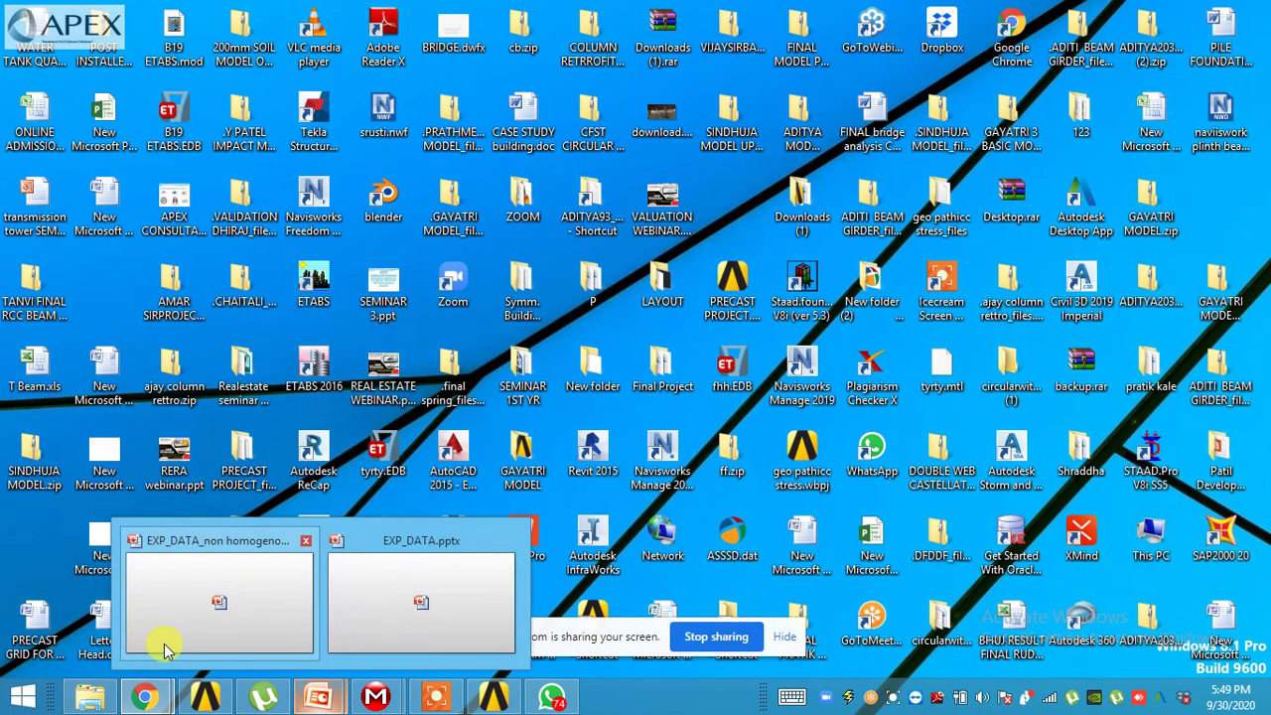
pyautogui.click(166, 649)
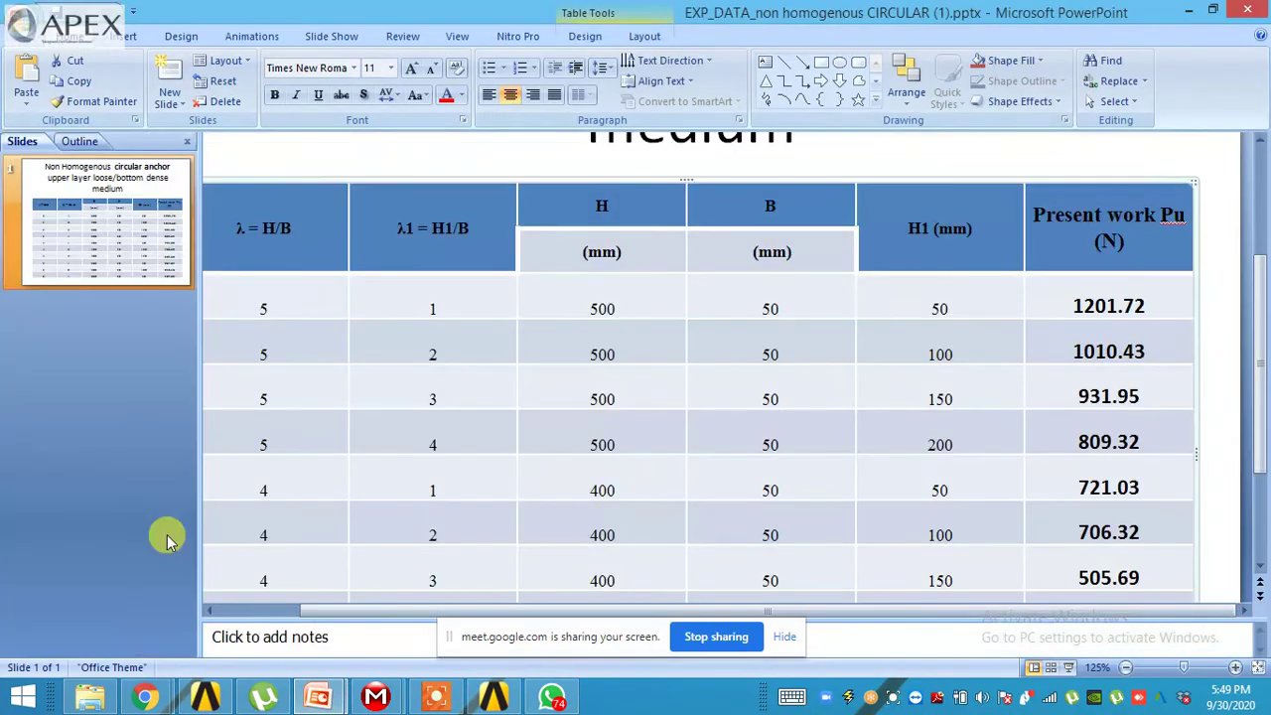
pyautogui.click(8, 18)
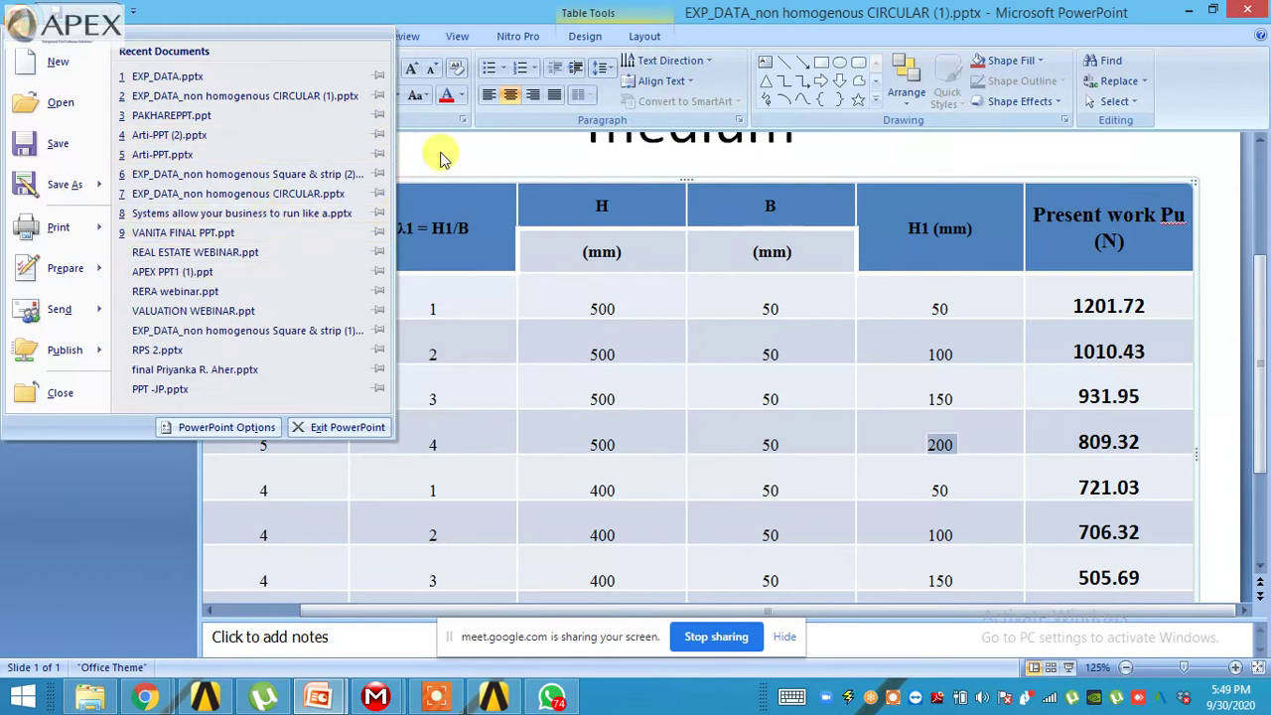
pyautogui.click(186, 591)
pyautogui.moveTo(483, 698)
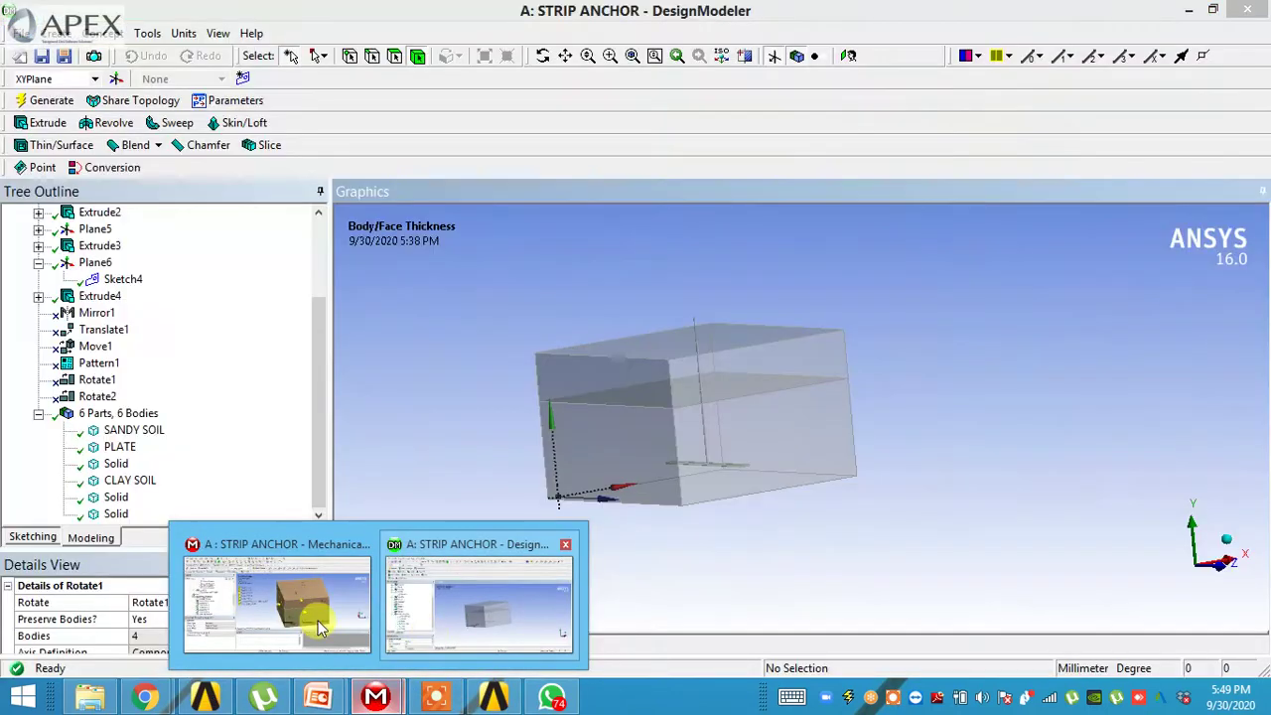
pyautogui.click(305, 624)
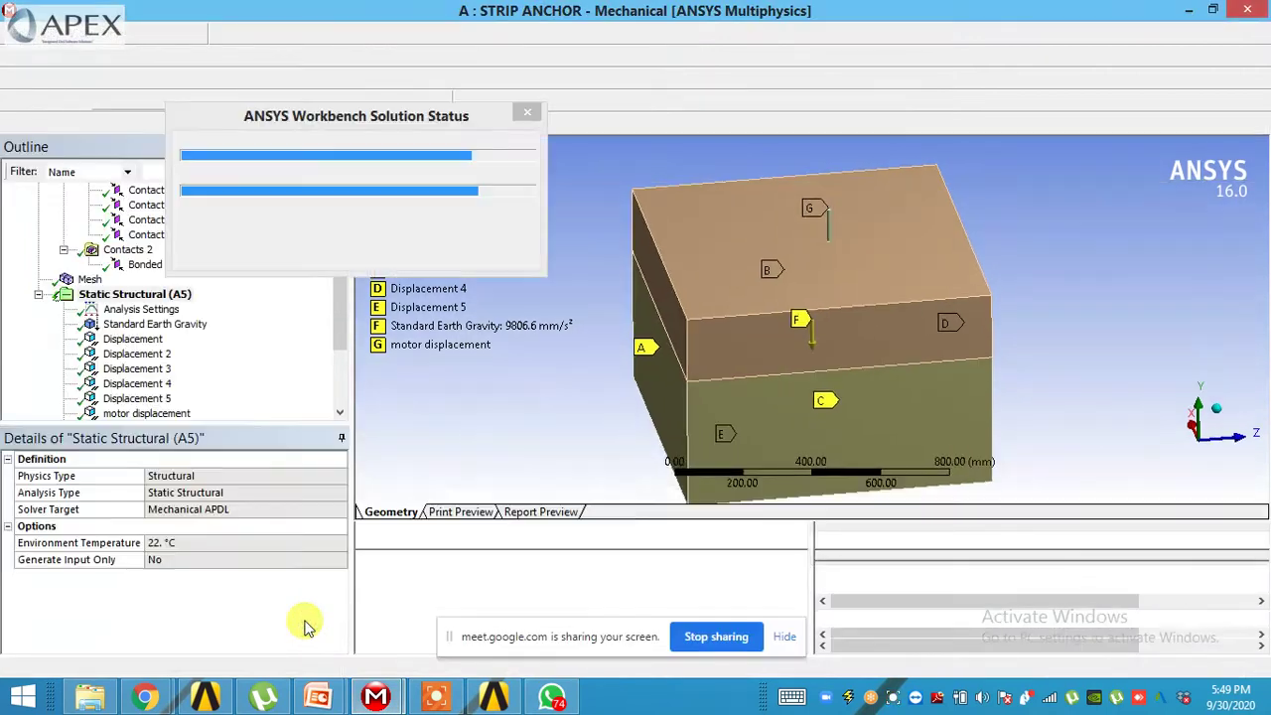
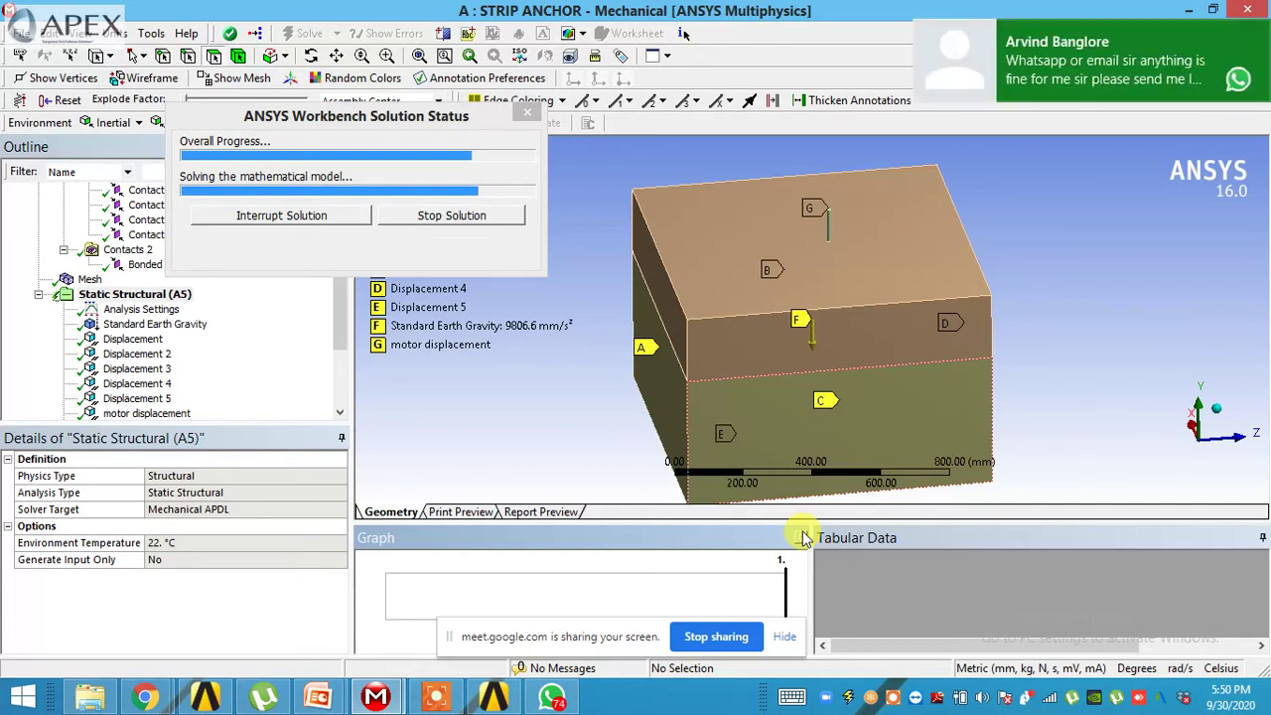
# - Dismiss the WhatsApp notification and close the WhatsApp window from the taskbar
pyautogui.click(1255, 35)
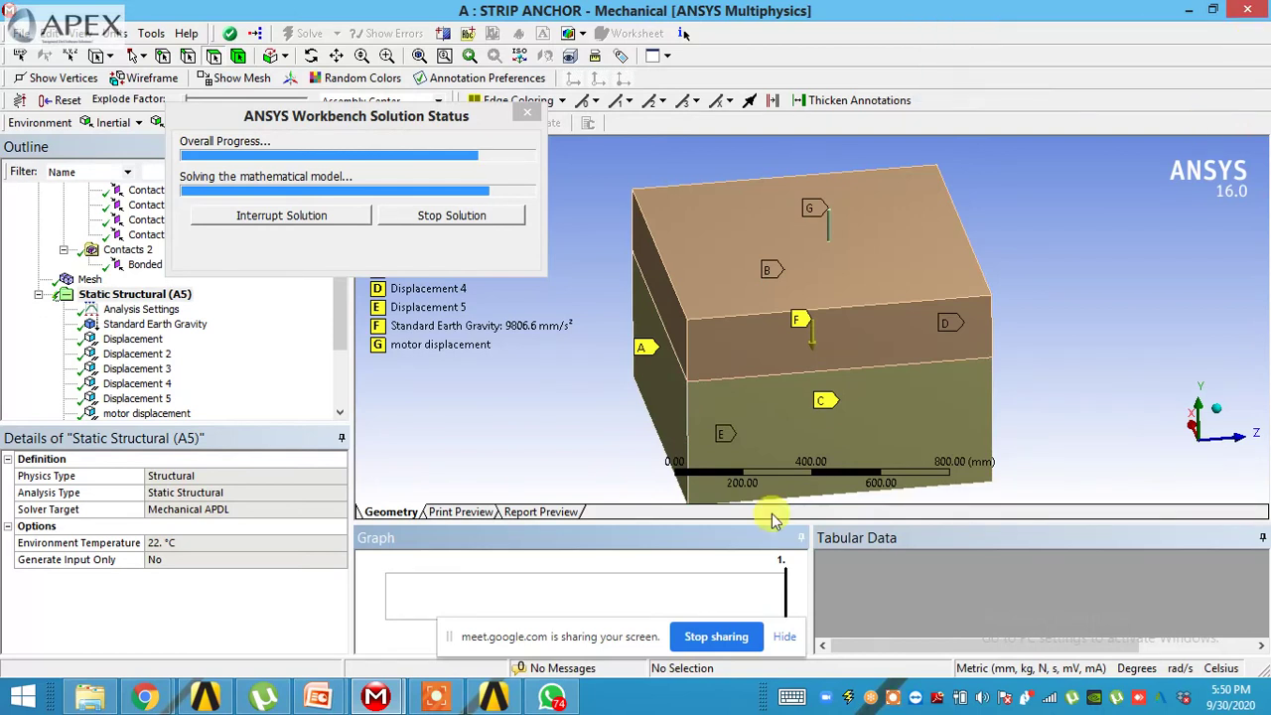
pyautogui.rightClick(549, 698)
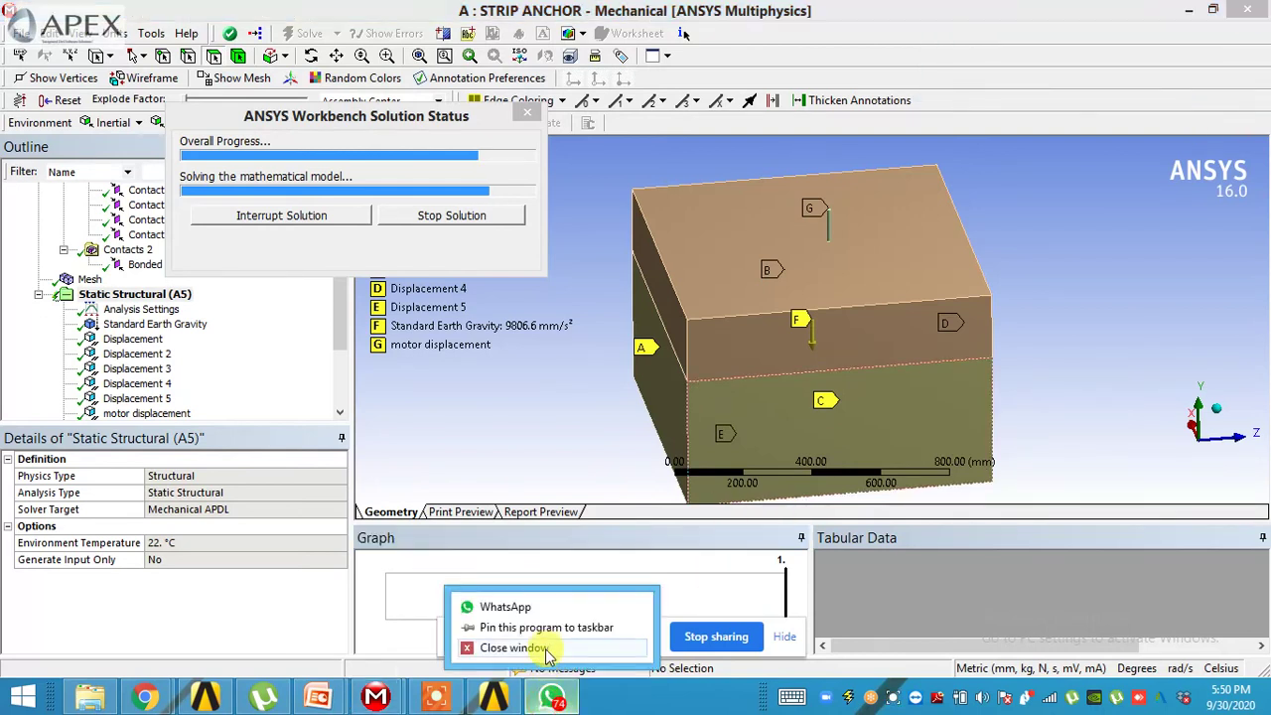
pyautogui.click(544, 651)
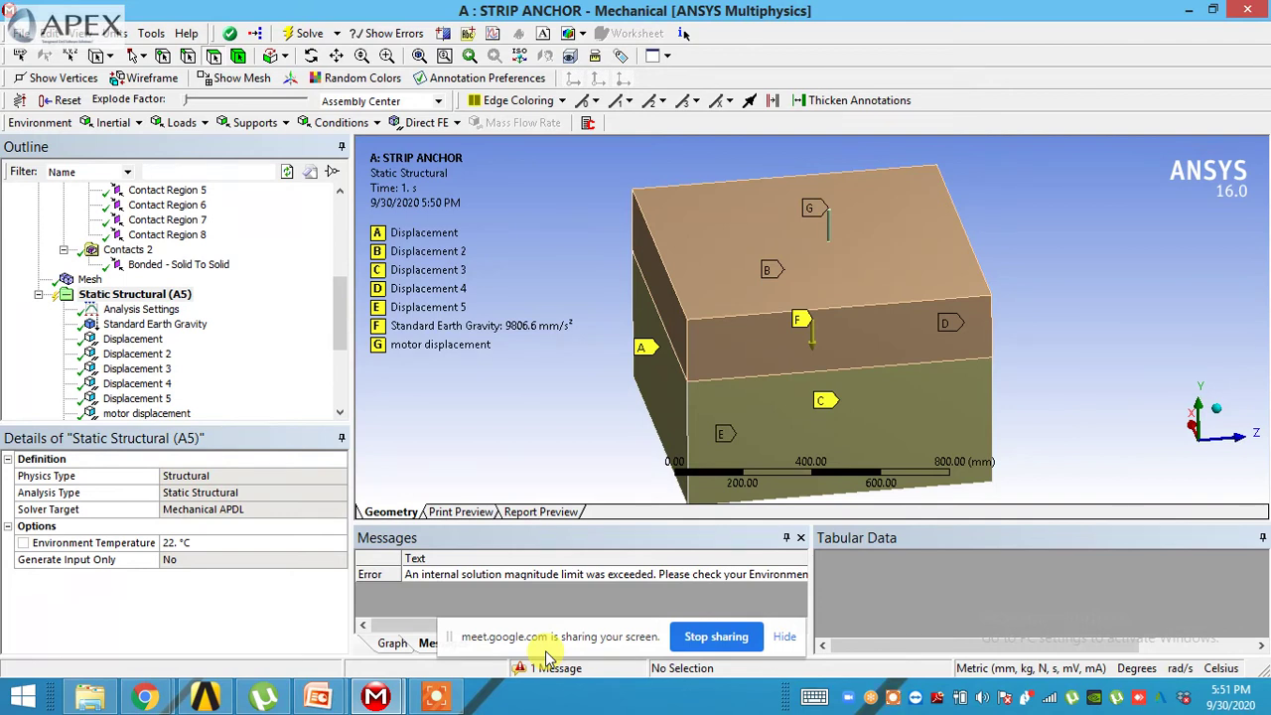
pyautogui.click(799, 535)
pyautogui.moveTo(335, 329); pyautogui.dragTo(338, 244)
pyautogui.click(124, 235)
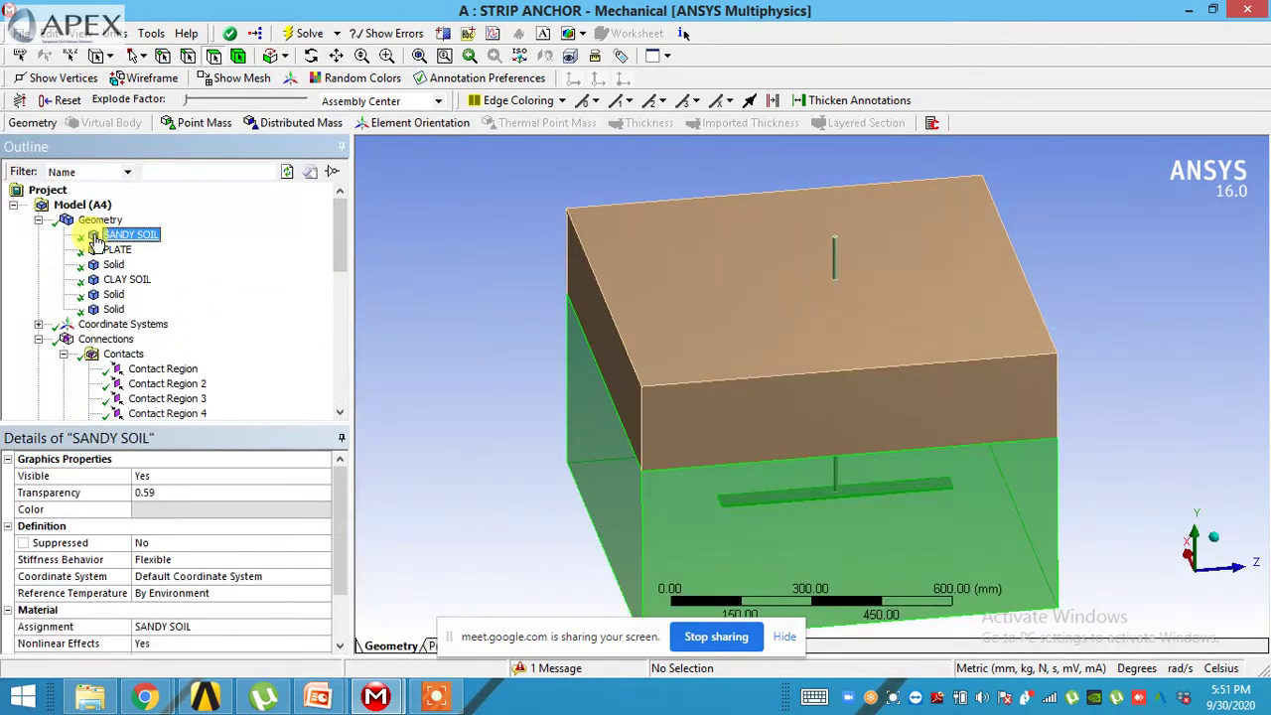
pyautogui.click(111, 251)
pyautogui.click(113, 265)
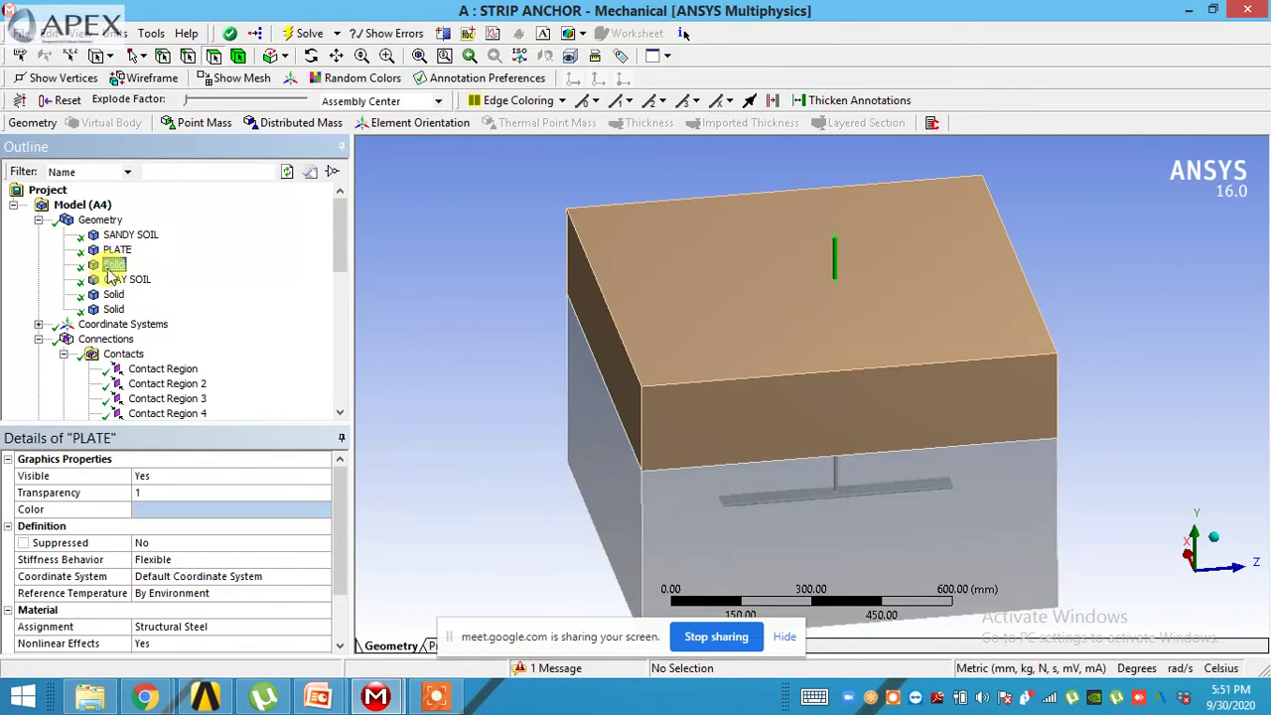
pyautogui.click(114, 281)
pyautogui.rightClick(115, 280)
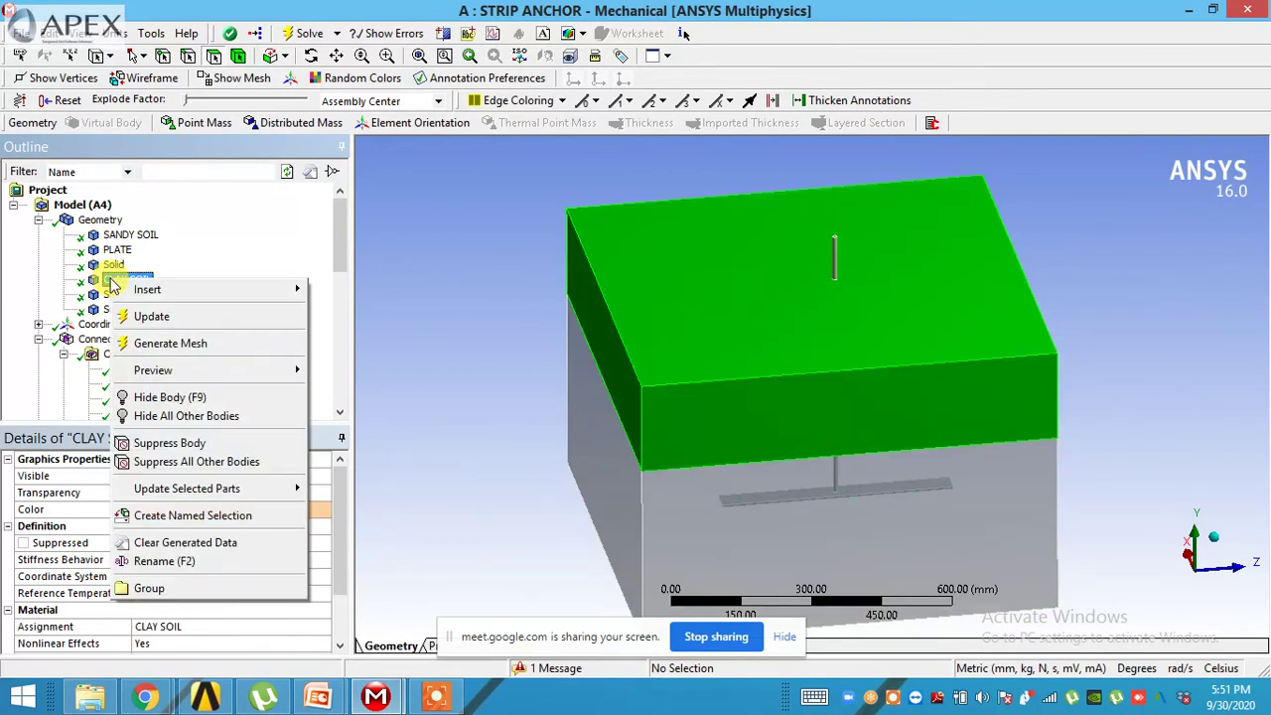
pyautogui.click(74, 339)
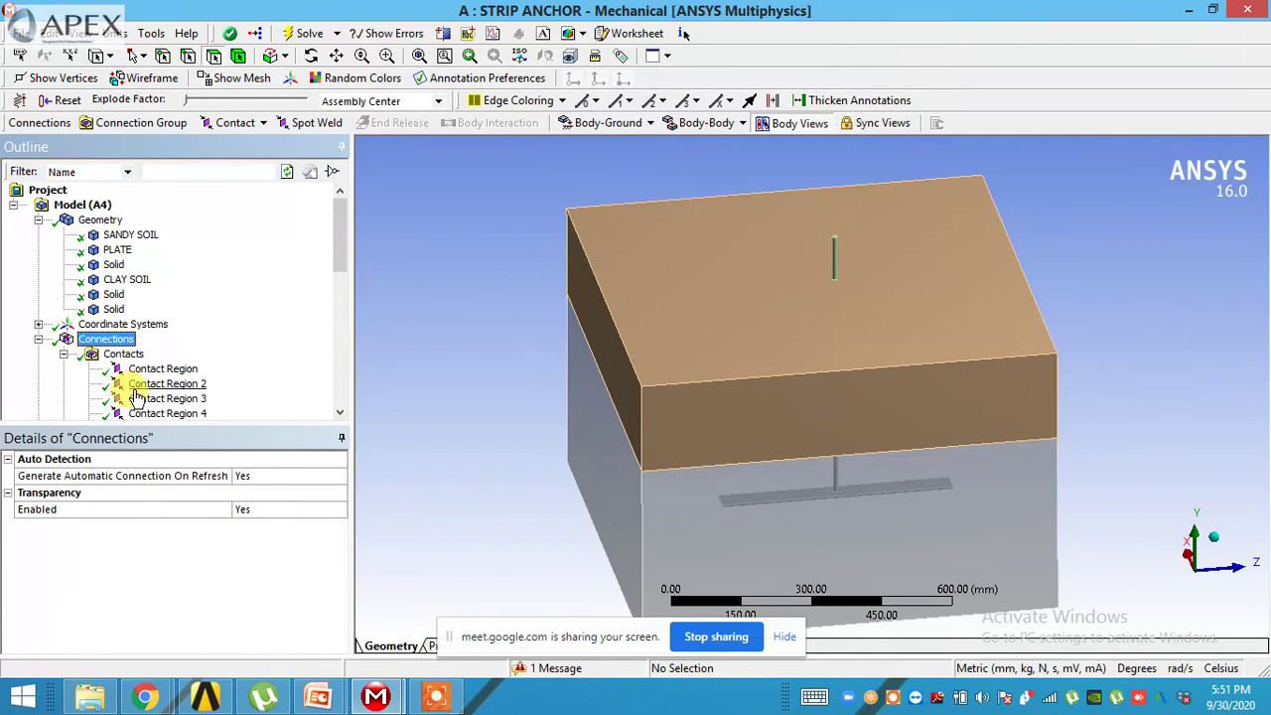
pyautogui.scroll(-3, 134, 383)
pyautogui.scroll(-3, 144, 356)
pyautogui.click(139, 384)
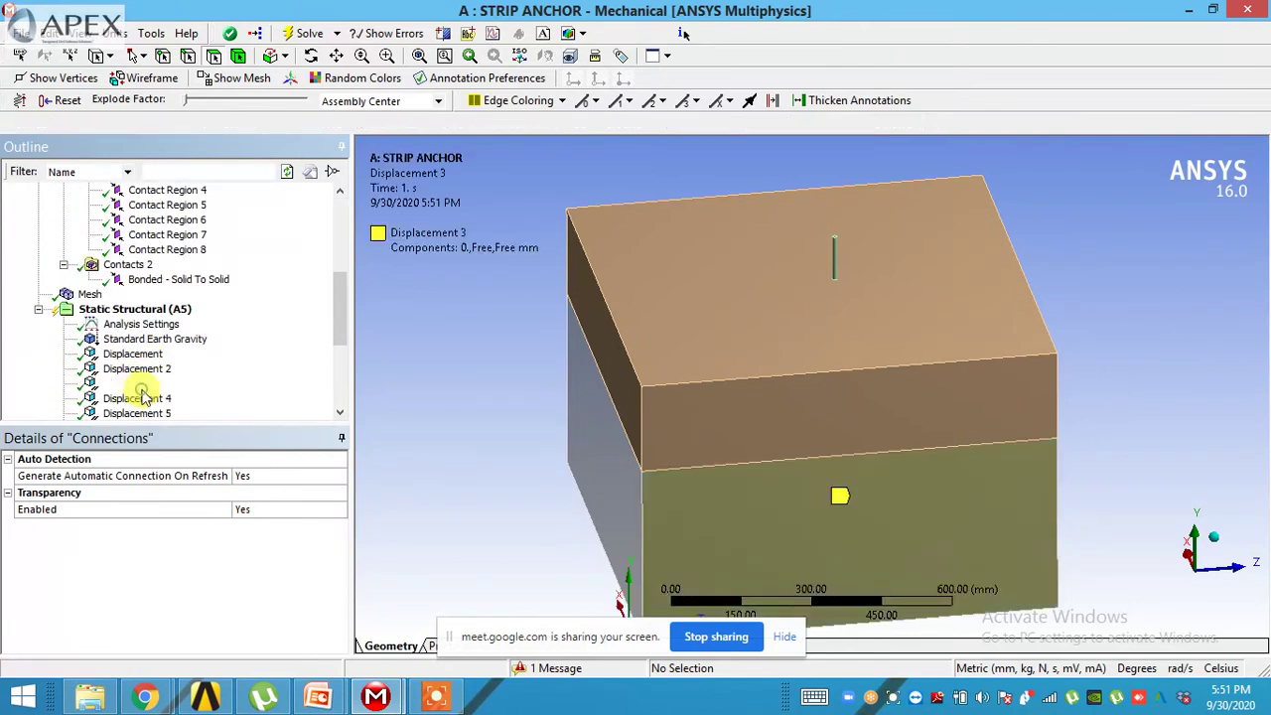
pyautogui.scroll(5, 144, 328)
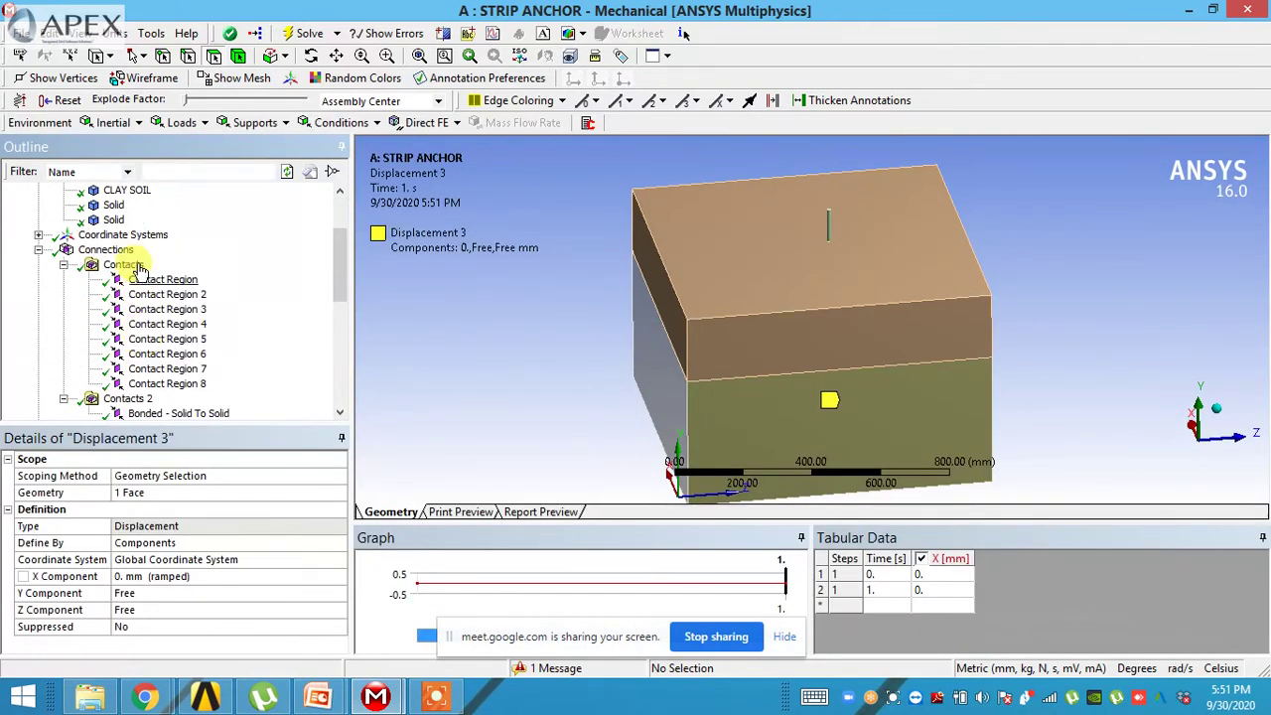
pyautogui.click(125, 236)
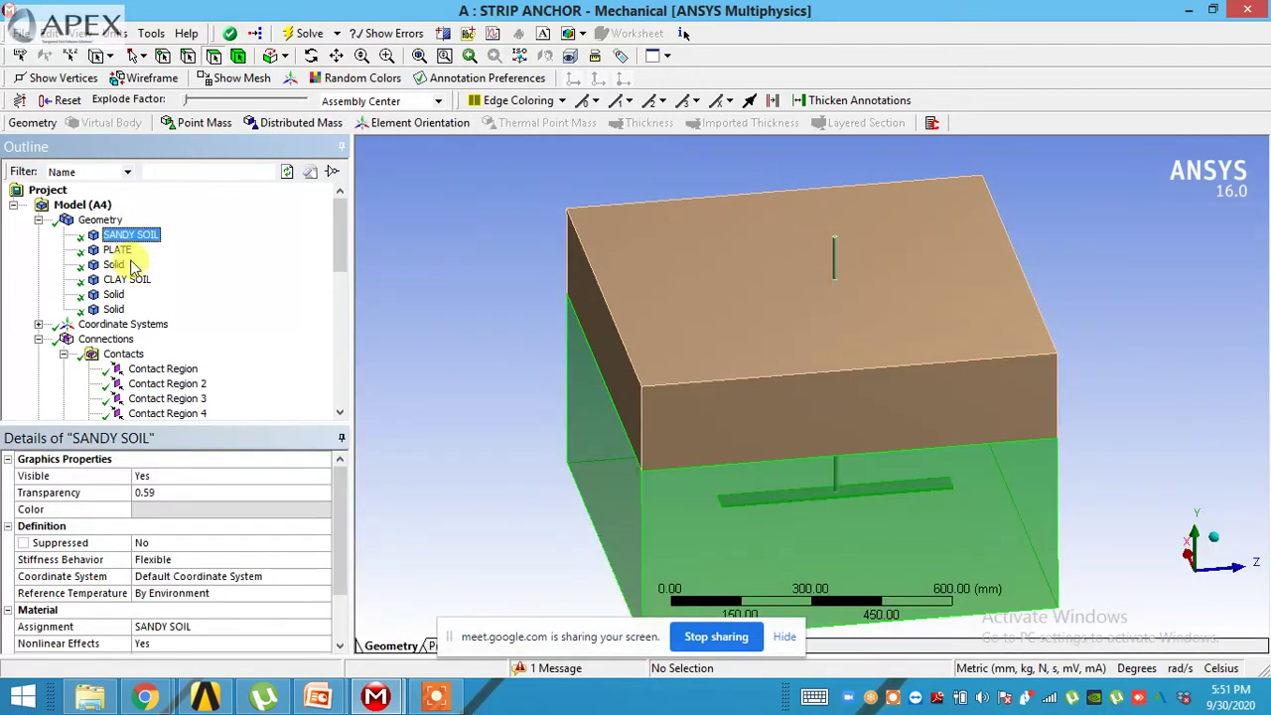
pyautogui.click(125, 280)
pyautogui.rightClick(126, 283)
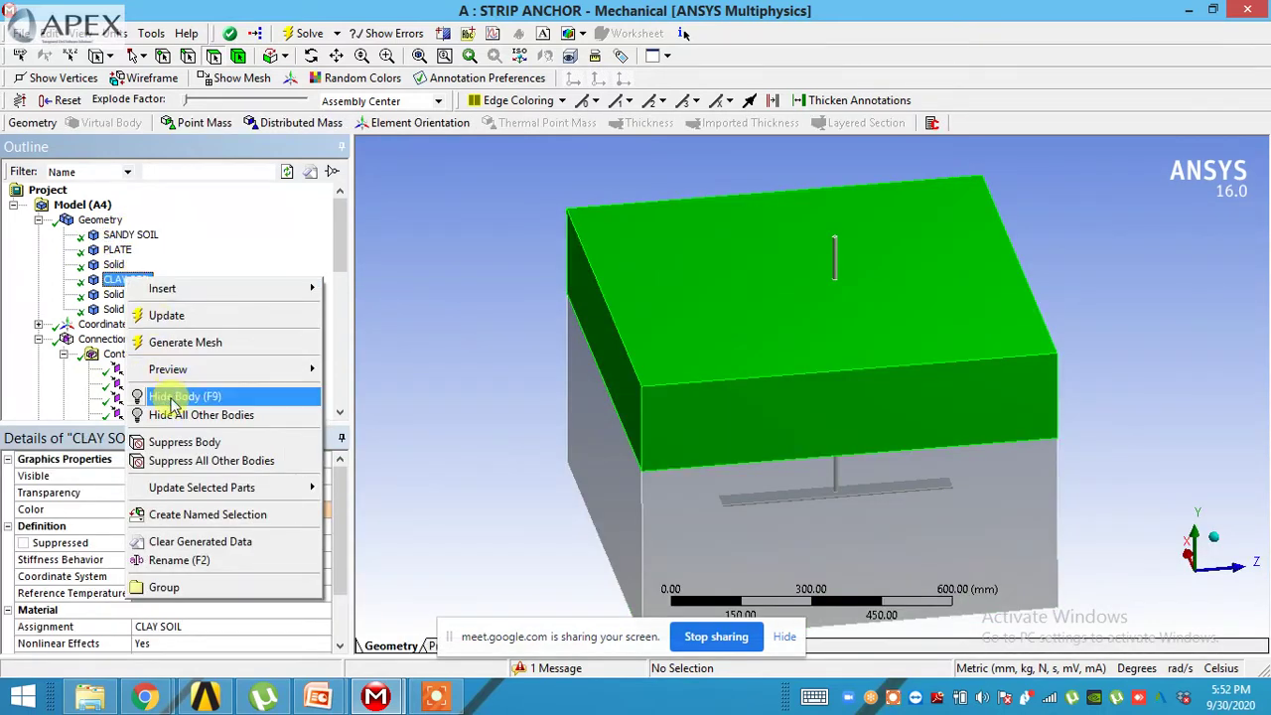
pyautogui.click(171, 442)
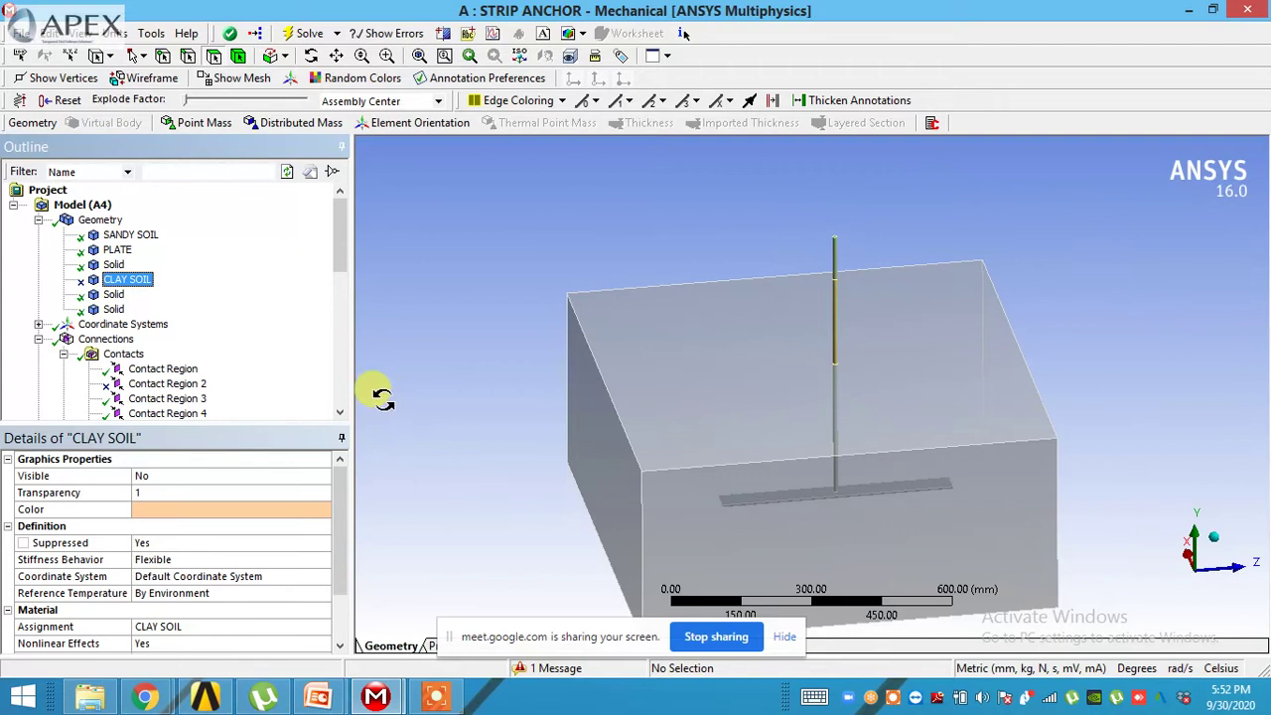
pyautogui.rightClick(147, 280)
pyautogui.click(206, 397)
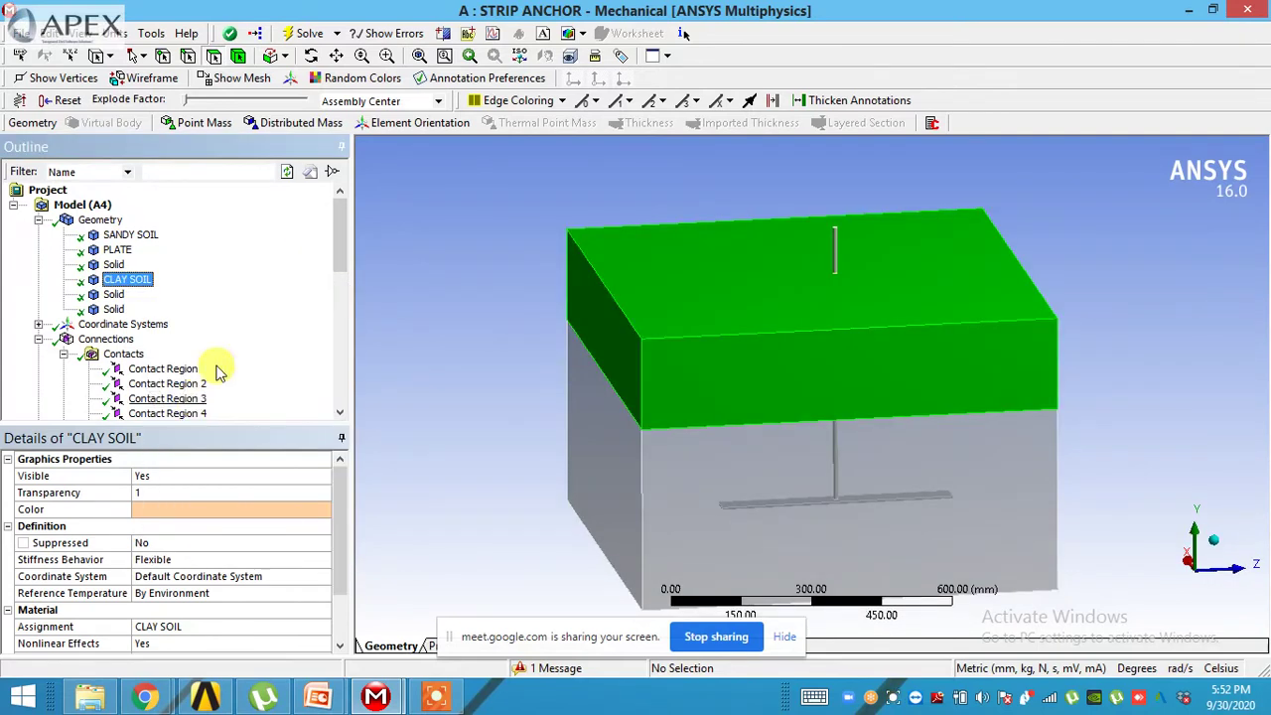
pyautogui.moveTo(339, 265); pyautogui.dragTo(339, 335)
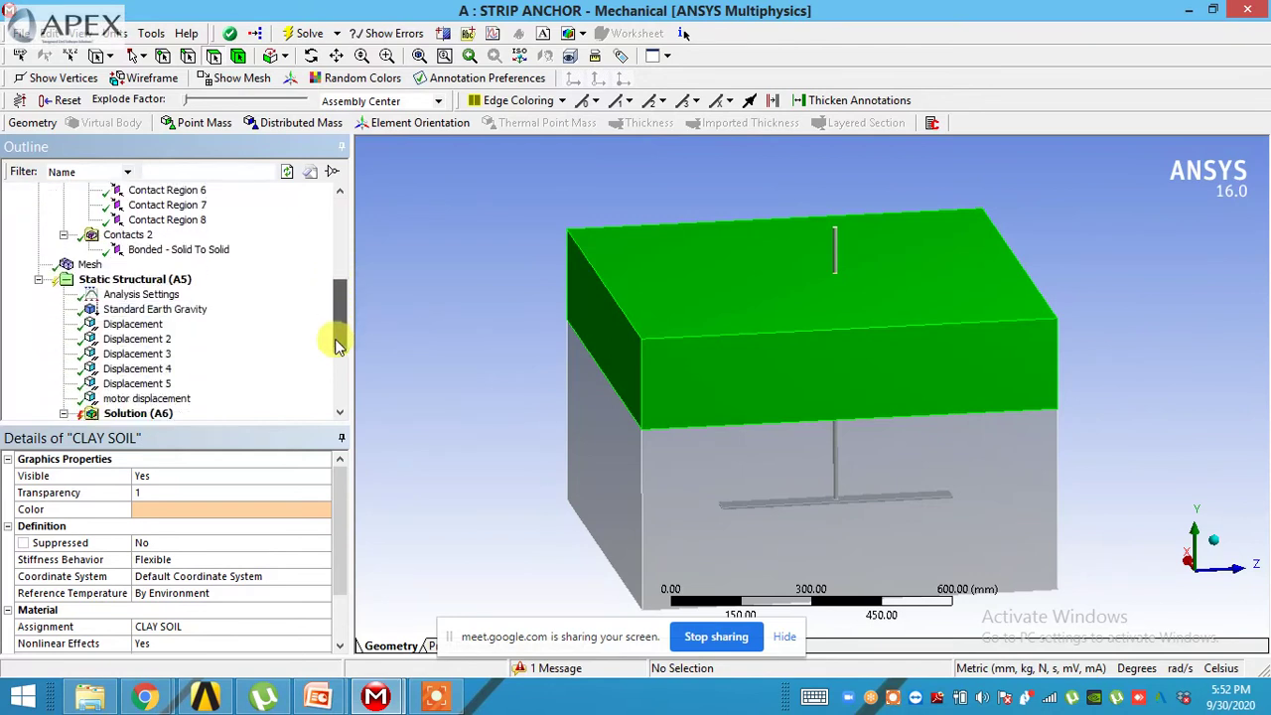
pyautogui.click(139, 324)
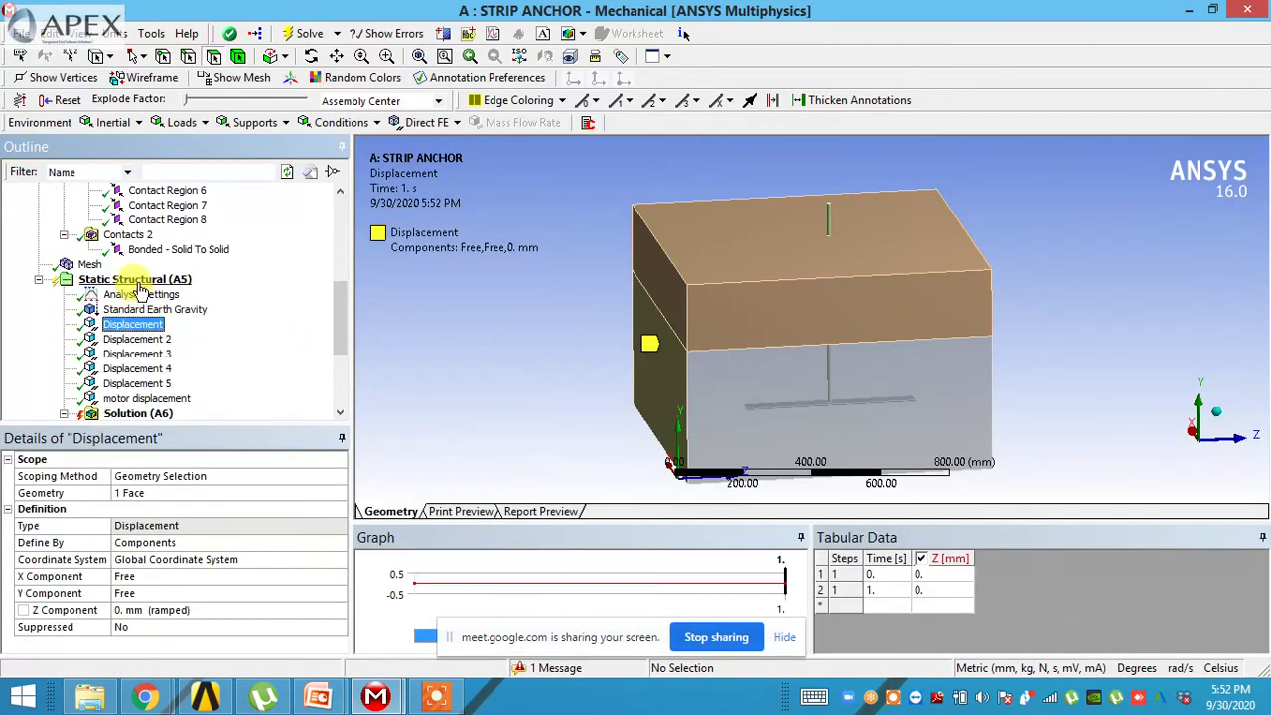
pyautogui.click(142, 281)
# - Insert a Fixed Support on Static Structural (A5) and apply it to four outer block faces
pyautogui.rightClick(145, 285)
pyautogui.moveTo(164, 294)
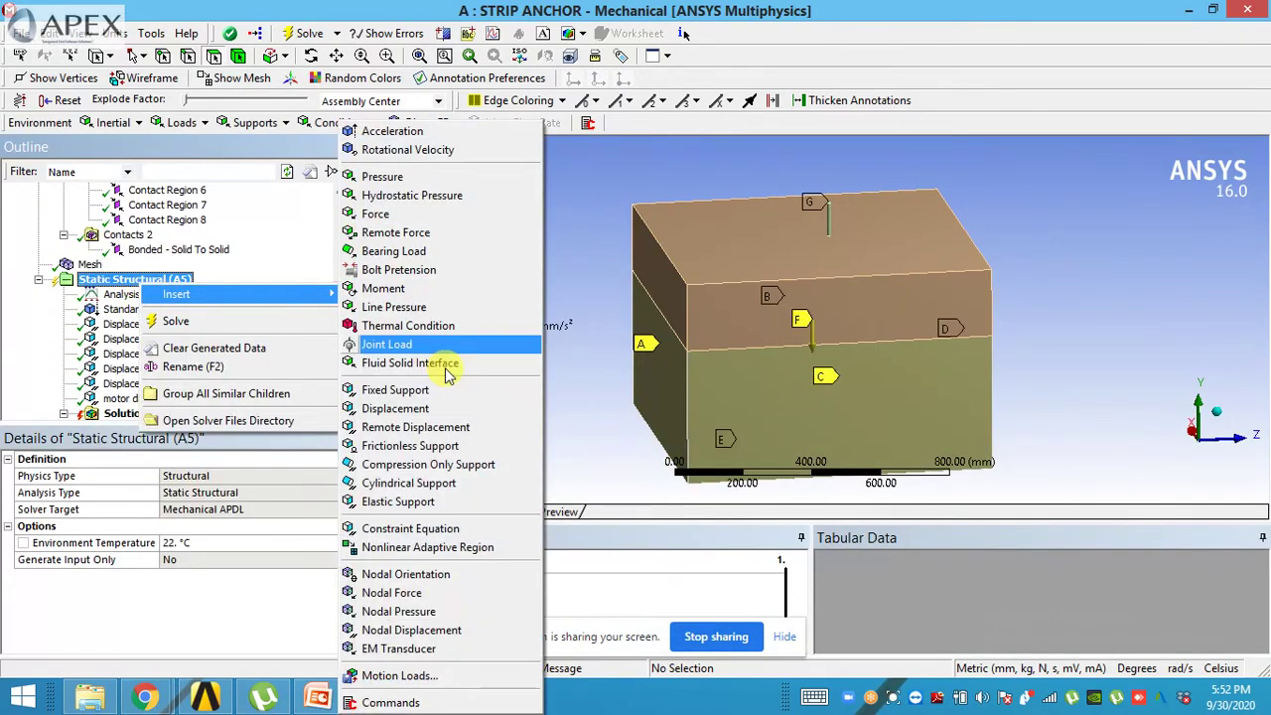
pyautogui.click(434, 393)
pyautogui.moveTo(440, 377); pyautogui.dragTo(438, 347, button='middle')
pyautogui.click(660, 258)
pyautogui.moveTo(768, 343); pyautogui.dragTo(715, 320, button='middle')
pyautogui.keyDown('ctrl'); pyautogui.click(713, 318); pyautogui.keyUp('ctrl')
pyautogui.moveTo(1036, 388); pyautogui.dragTo(636, 318, button='middle')
pyautogui.keyDown('ctrl'); pyautogui.click(750, 370); pyautogui.keyUp('ctrl')
pyautogui.click(189, 494)
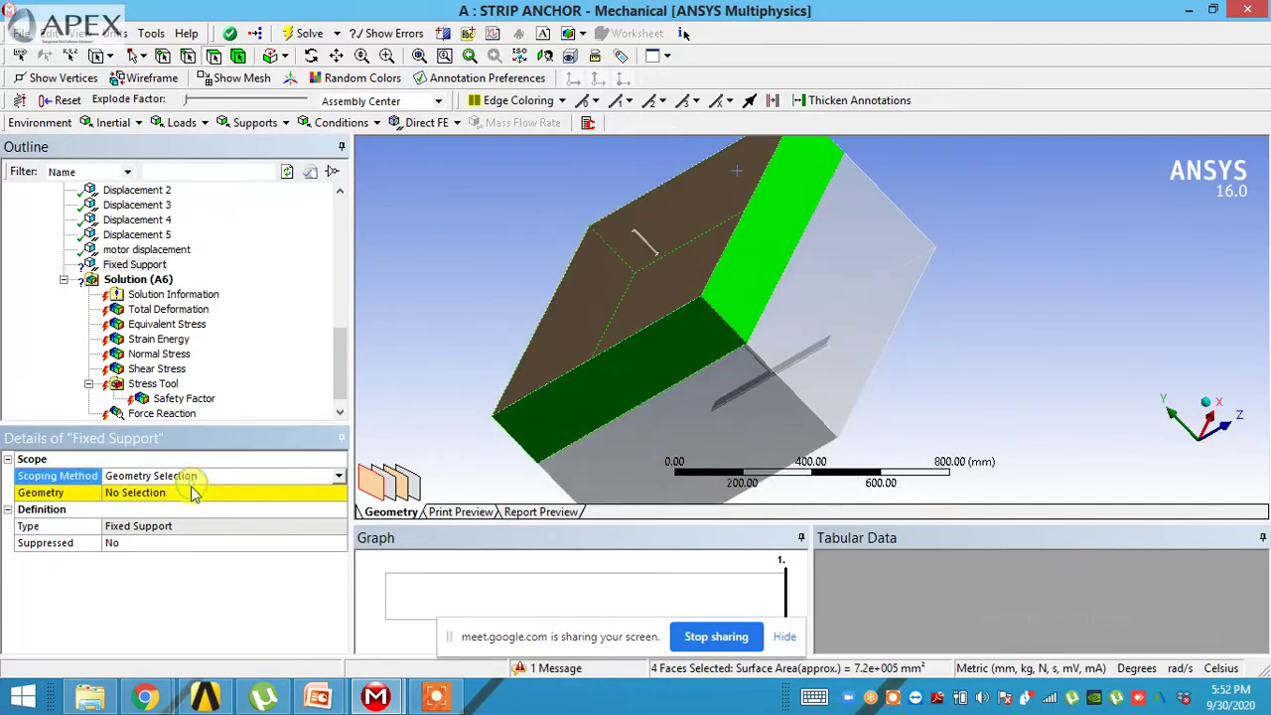
# - Select Solution (A6), then bring up the Static Structural (A5) context menu
pyautogui.moveTo(523, 427); pyautogui.dragTo(635, 367, button='middle')
pyautogui.click(159, 283)
pyautogui.scroll(3, 171, 253)
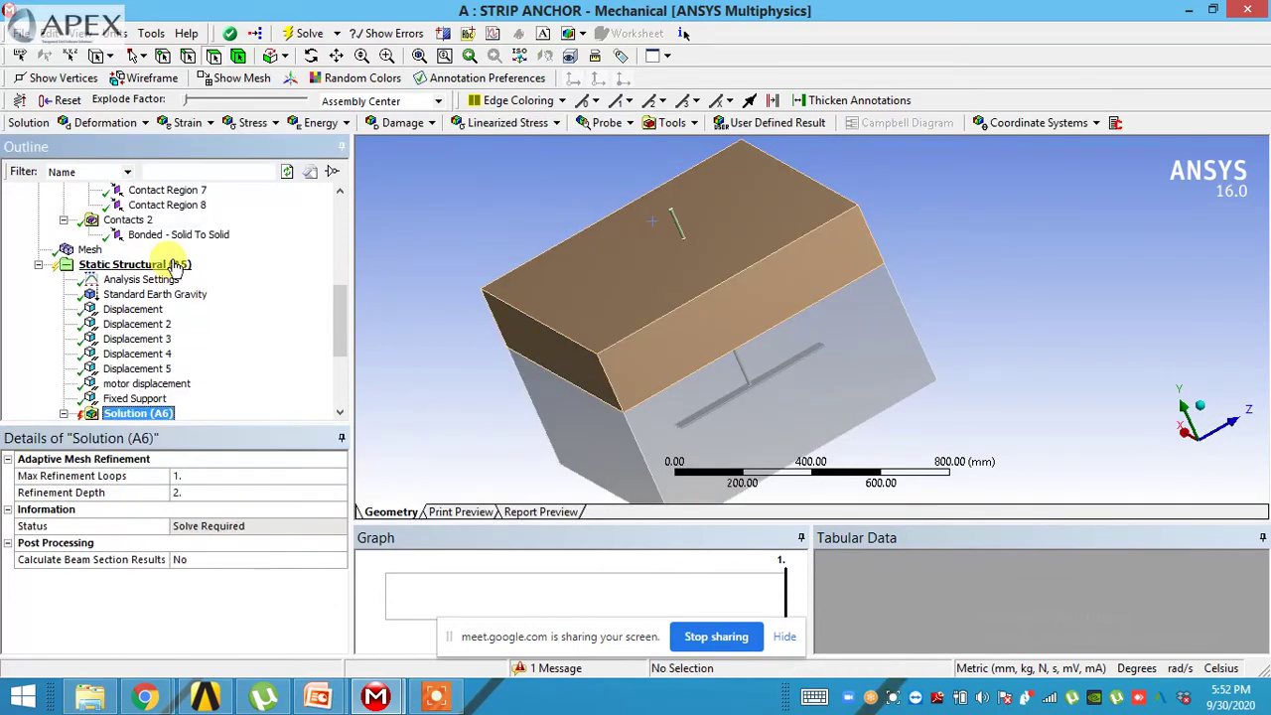
pyautogui.rightClick(176, 266)
# - Solve the strip anchor analysis, moving the progress window aside while it runs
pyautogui.click(224, 291)
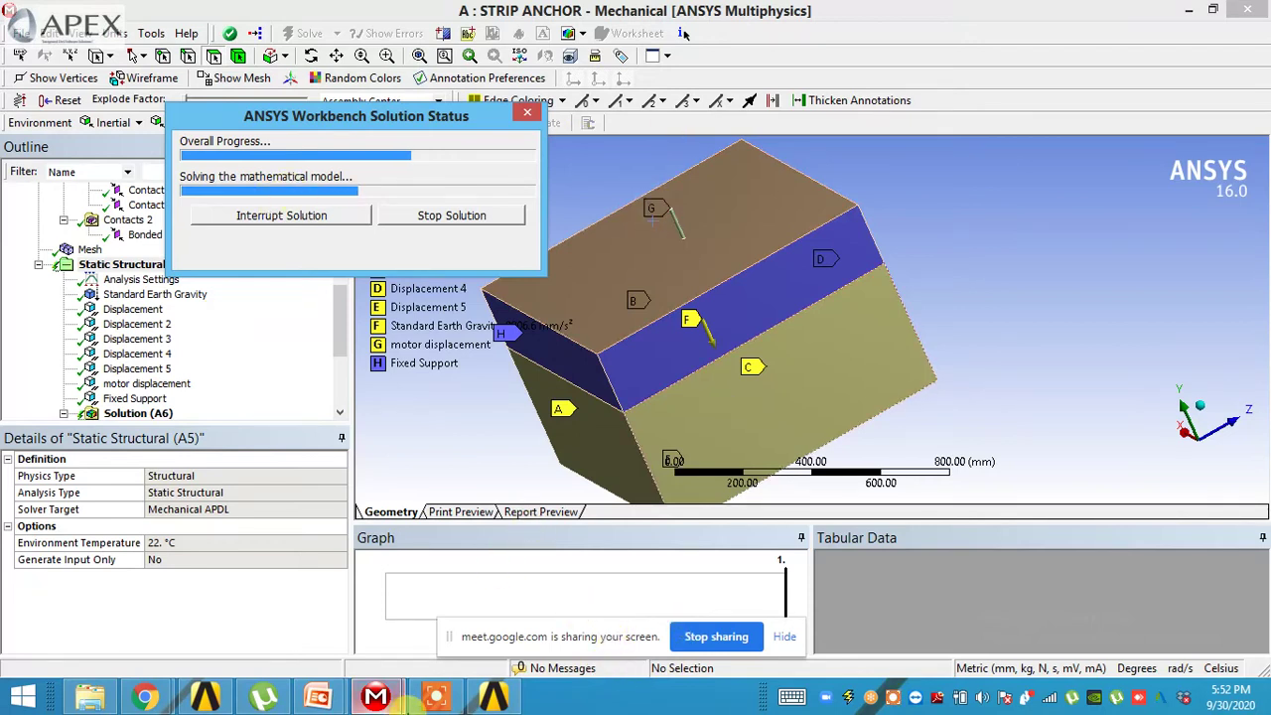
pyautogui.moveTo(423, 703)
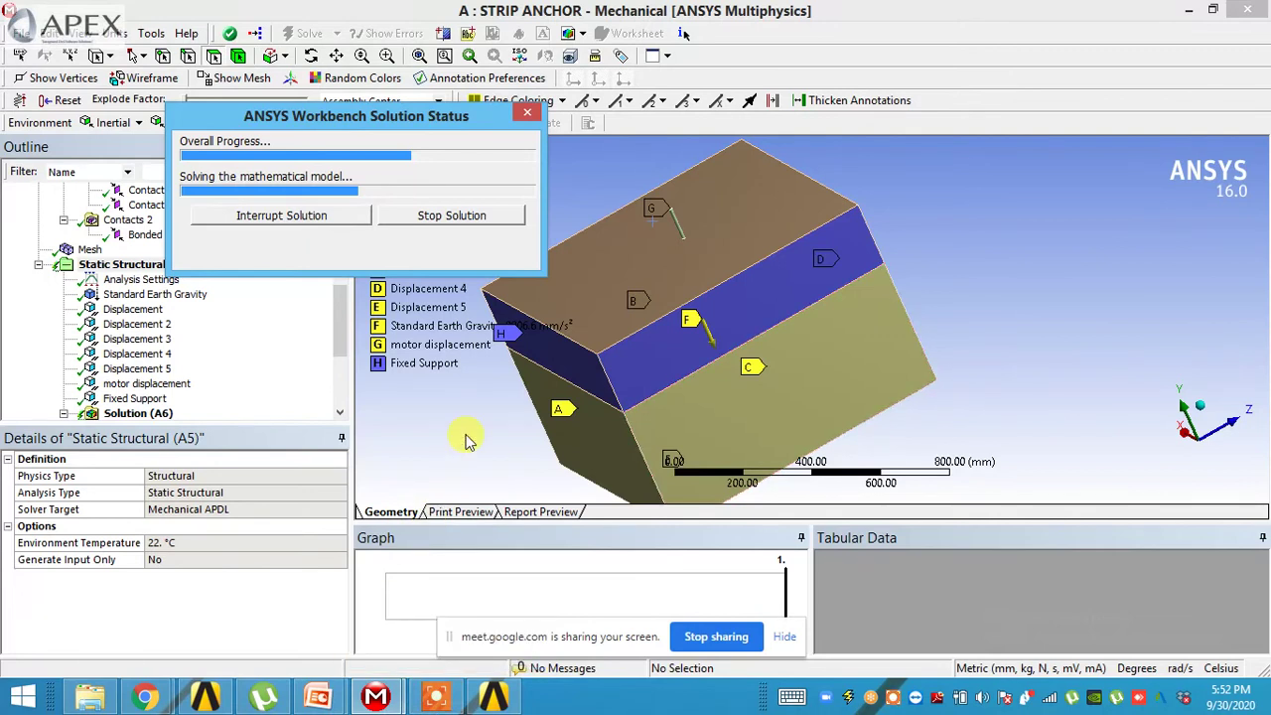
pyautogui.moveTo(344, 298); pyautogui.dragTo(347, 395)
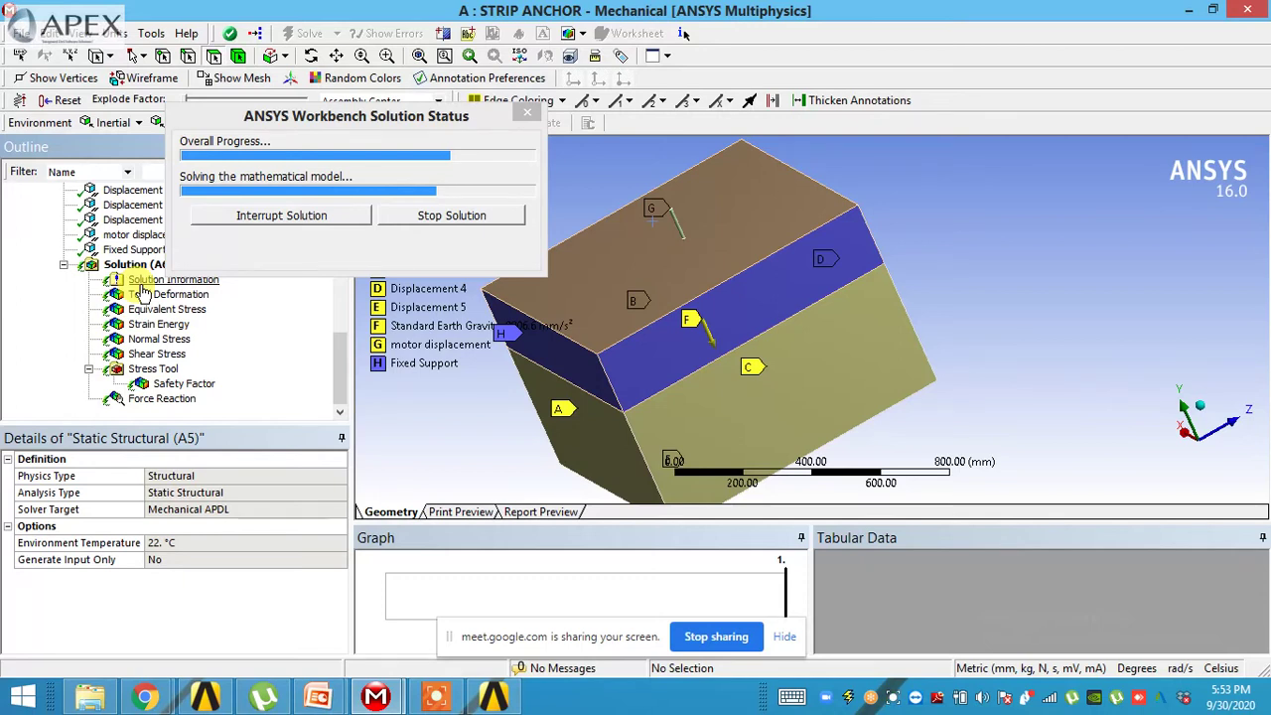
pyautogui.moveTo(616, 383); pyautogui.dragTo(651, 343, button='middle')
pyautogui.moveTo(552, 355); pyautogui.dragTo(566, 222, button='middle')
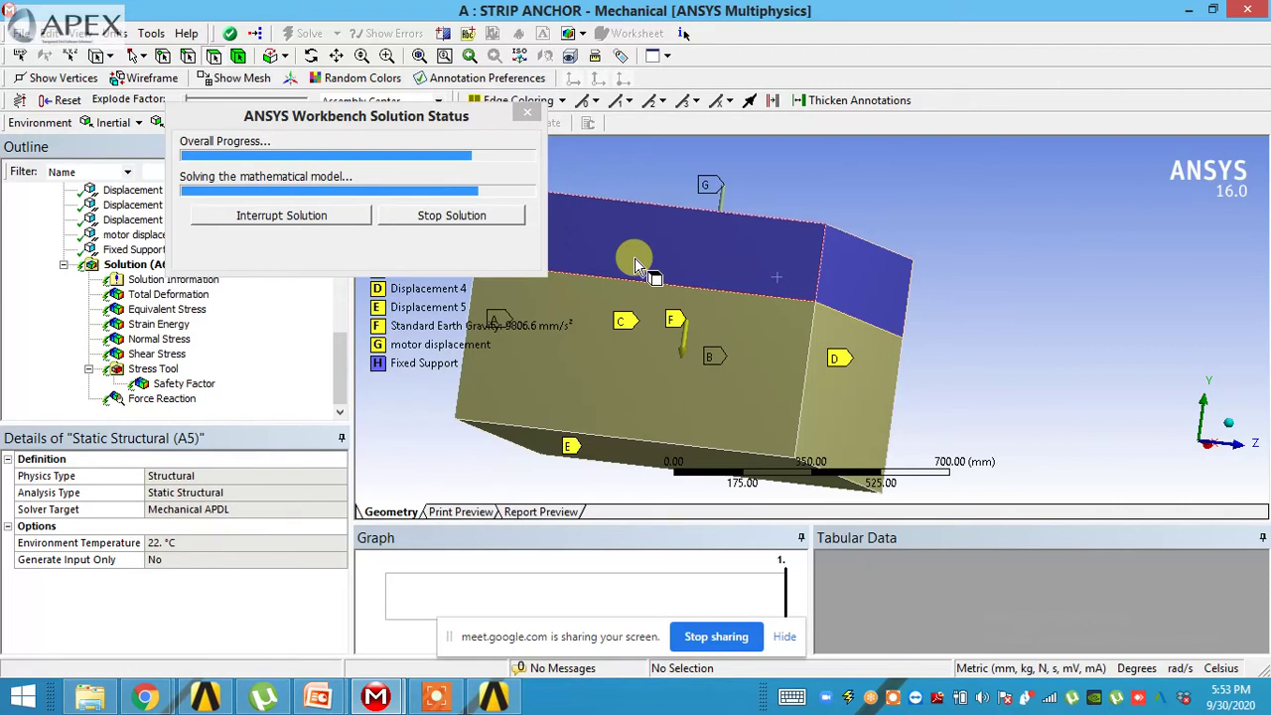
pyautogui.moveTo(328, 111); pyautogui.dragTo(537, 128)
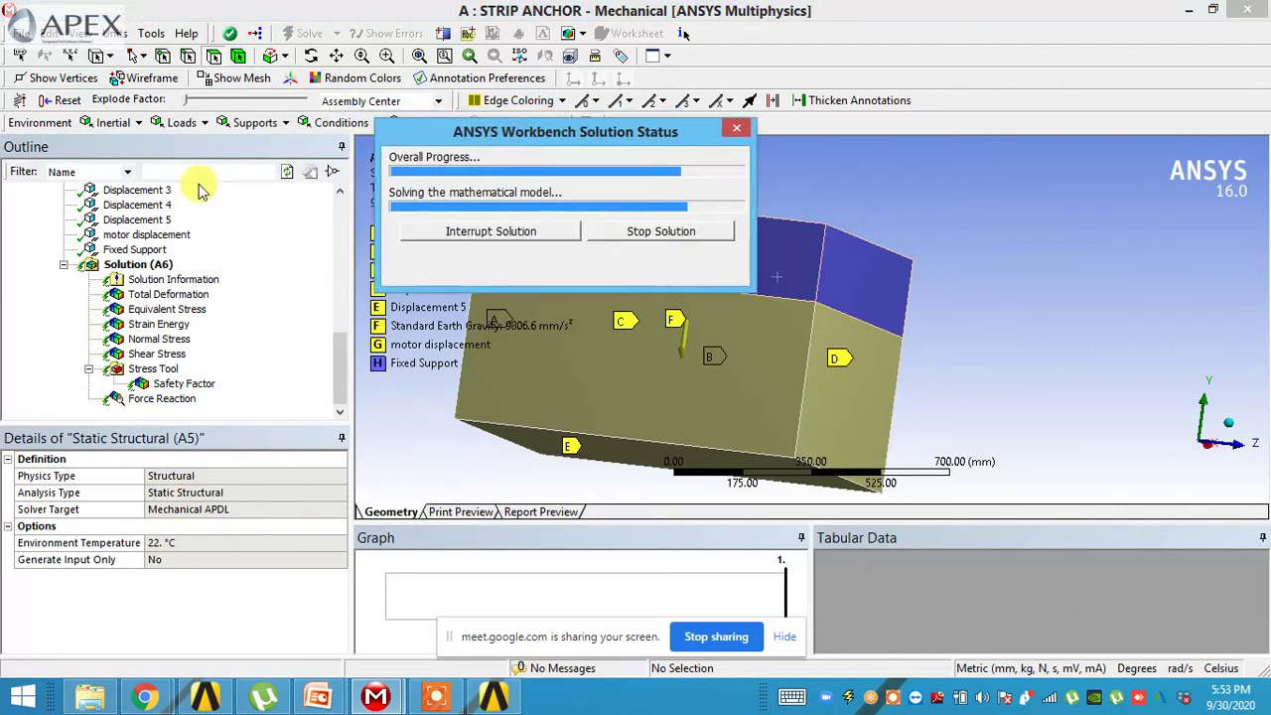
pyautogui.moveTo(336, 348); pyautogui.dragTo(338, 301)
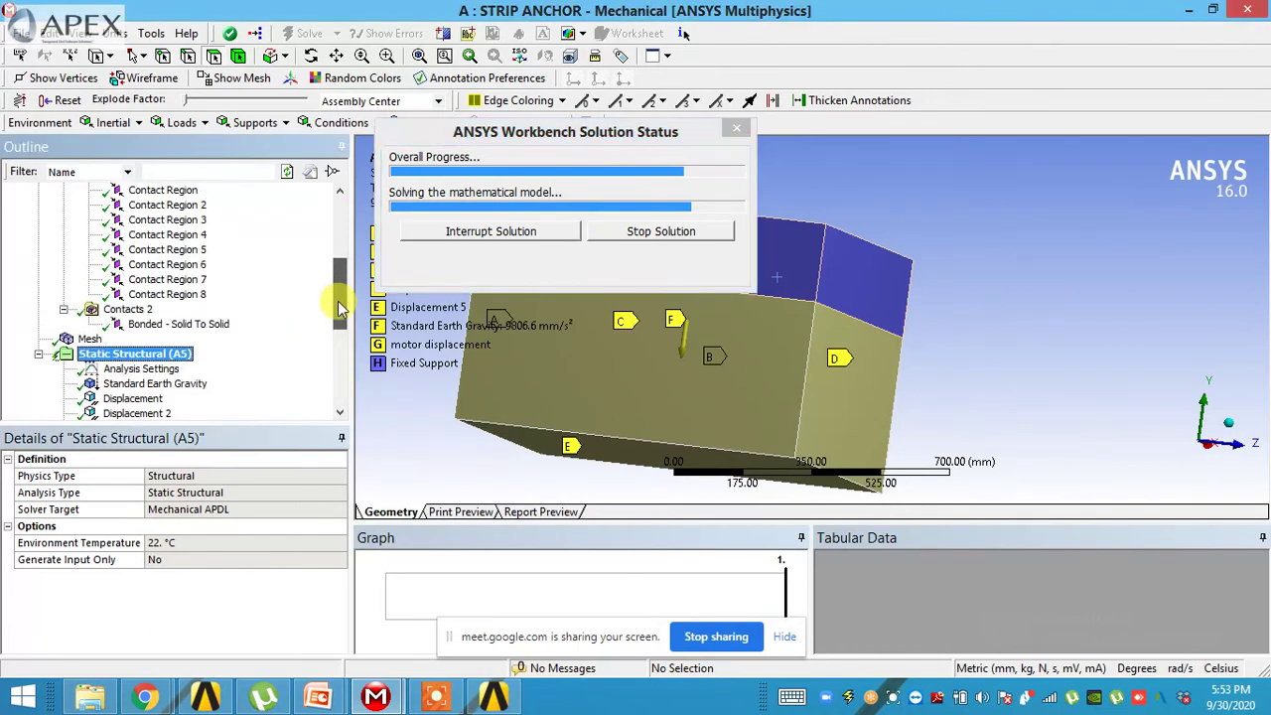
# - Review the Standard Earth Gravity load and the Analysis Settings details
pyautogui.click(157, 383)
pyautogui.click(155, 370)
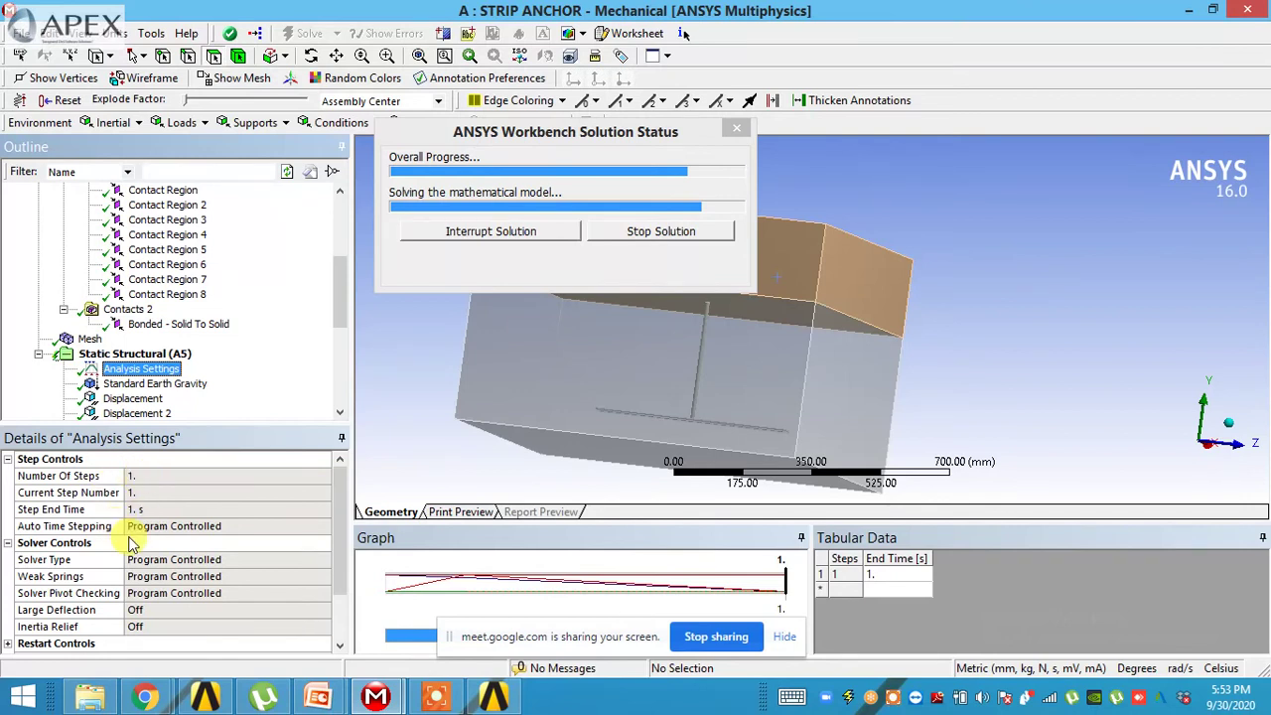
pyautogui.scroll(3, 195, 369)
pyautogui.scroll(1, 170, 292)
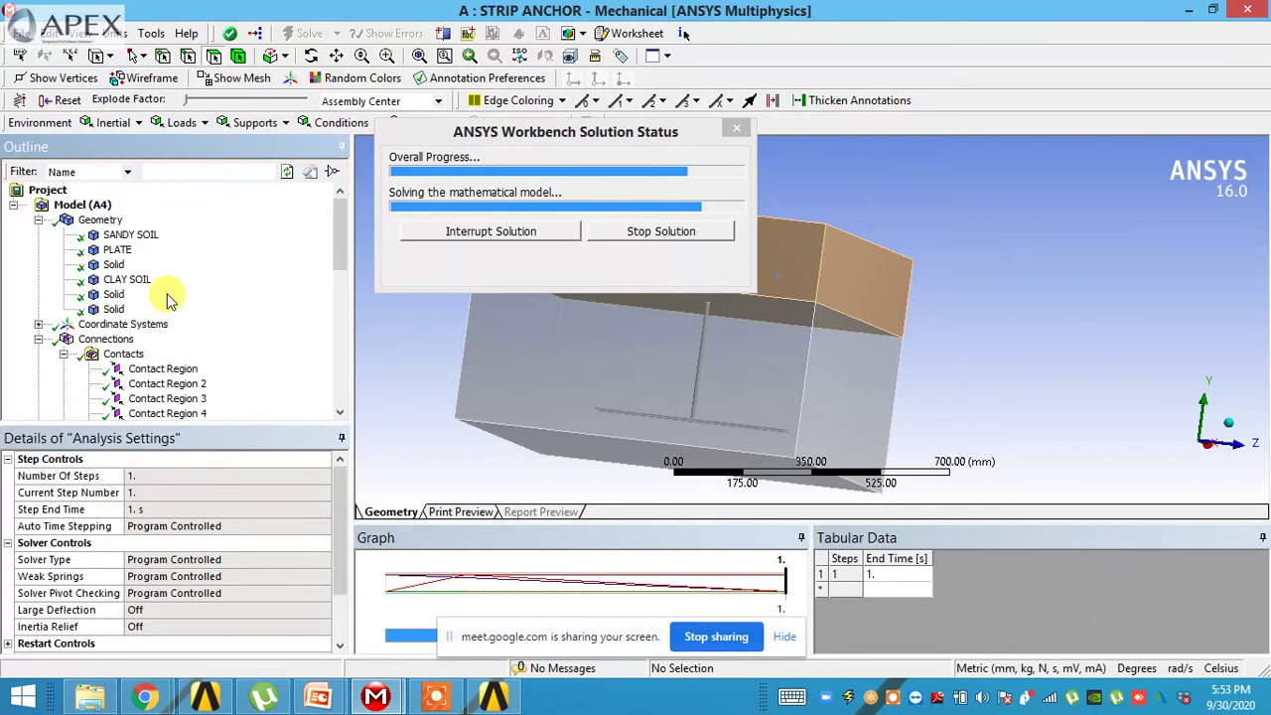
pyautogui.scroll(-2, 139, 316)
pyautogui.scroll(-7, 149, 328)
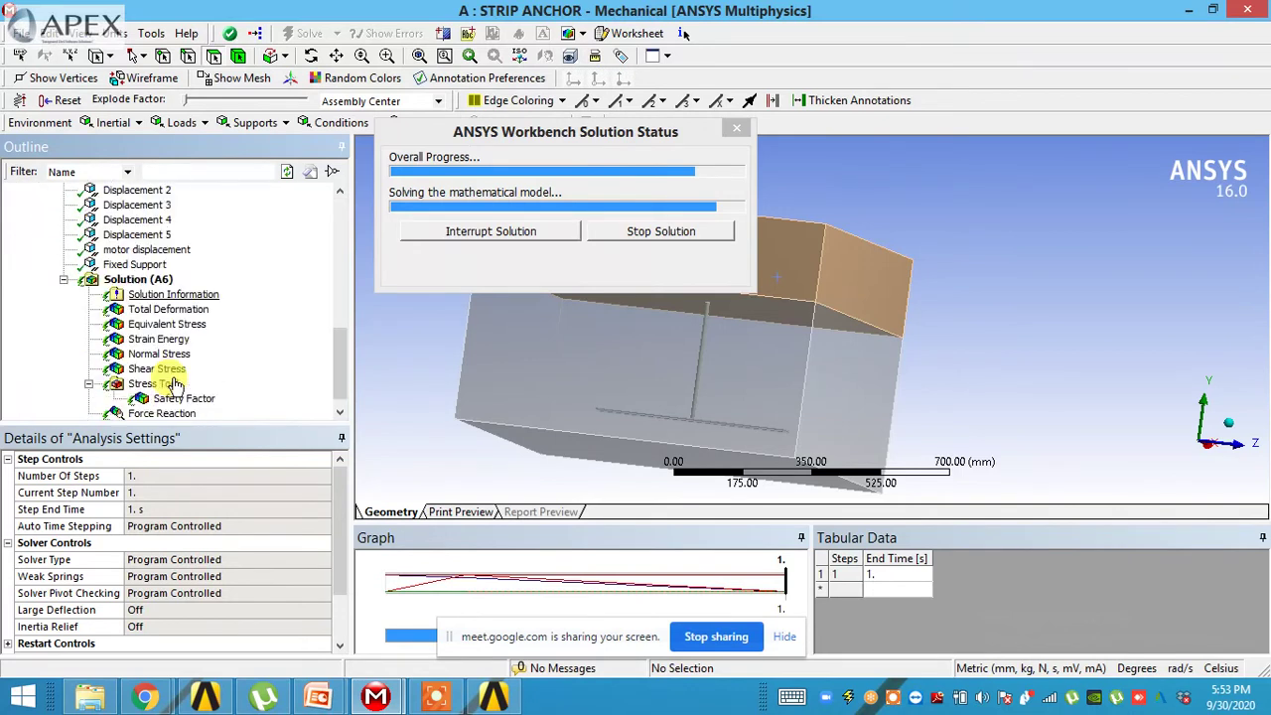
pyautogui.scroll(2, 162, 373)
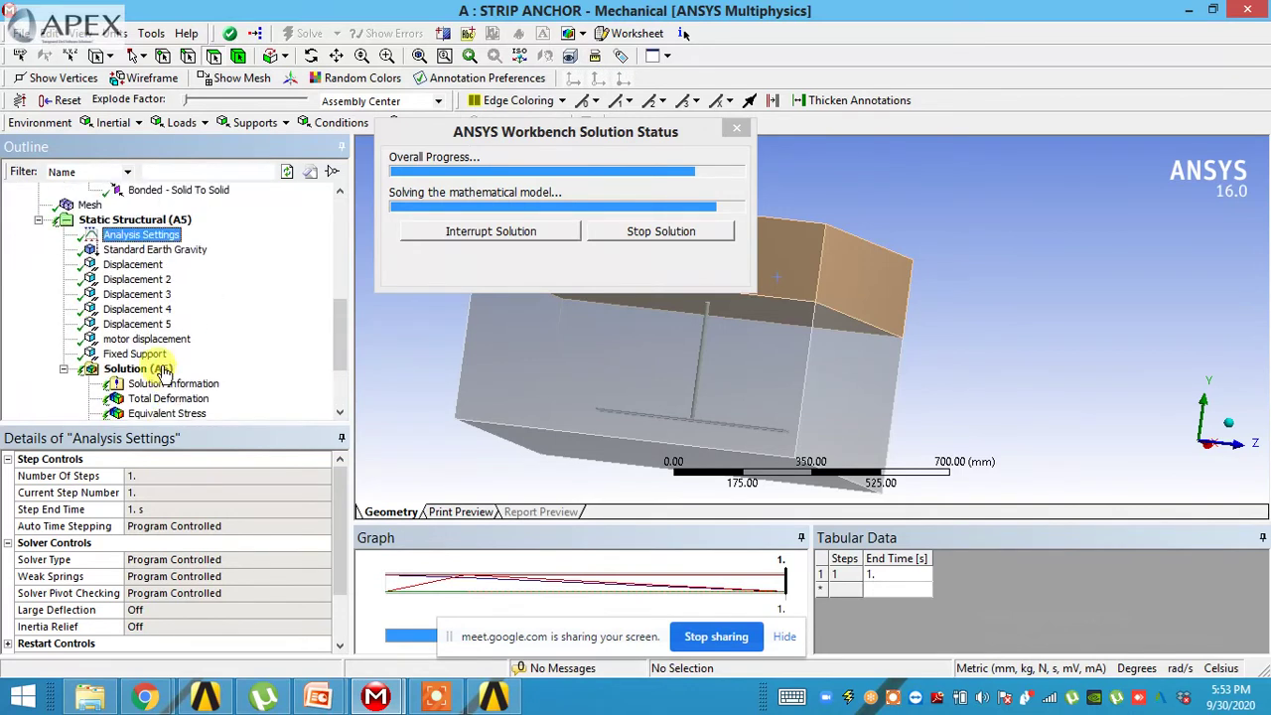
pyautogui.click(147, 253)
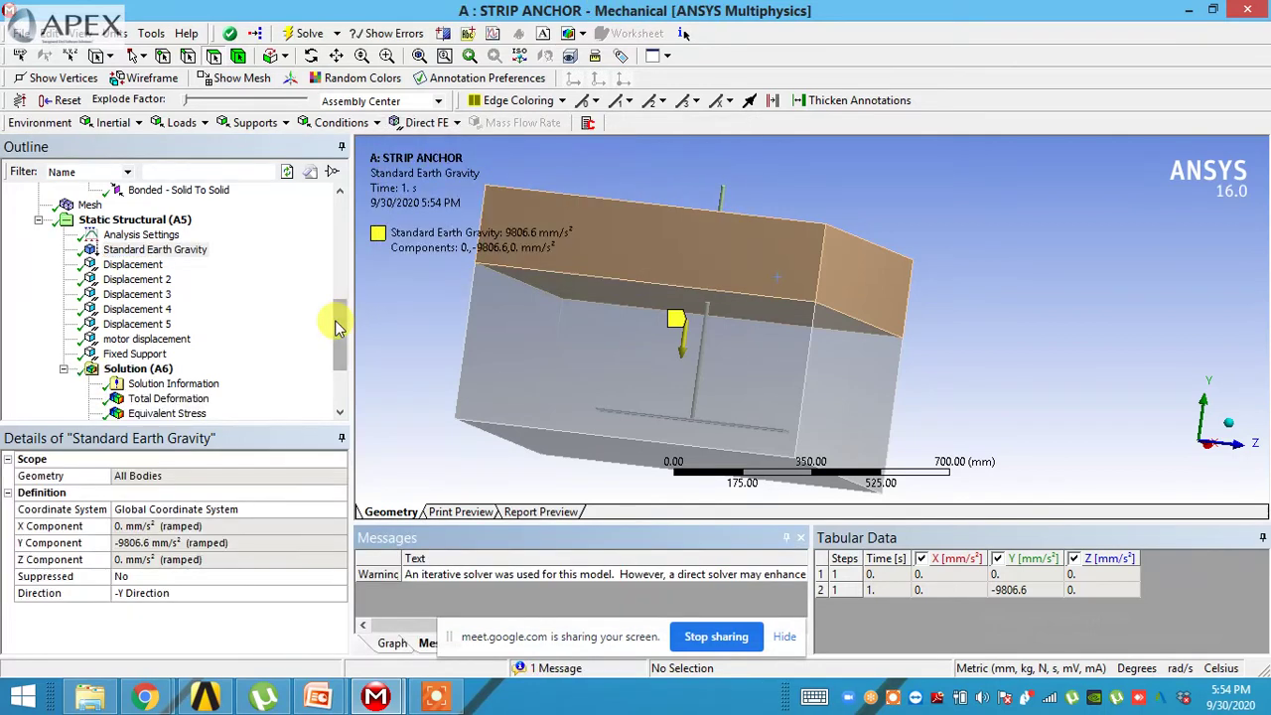
# - Open the Total Deformation result and display it at 1.0 (True Scale)
pyautogui.moveTo(336, 326); pyautogui.dragTo(350, 363)
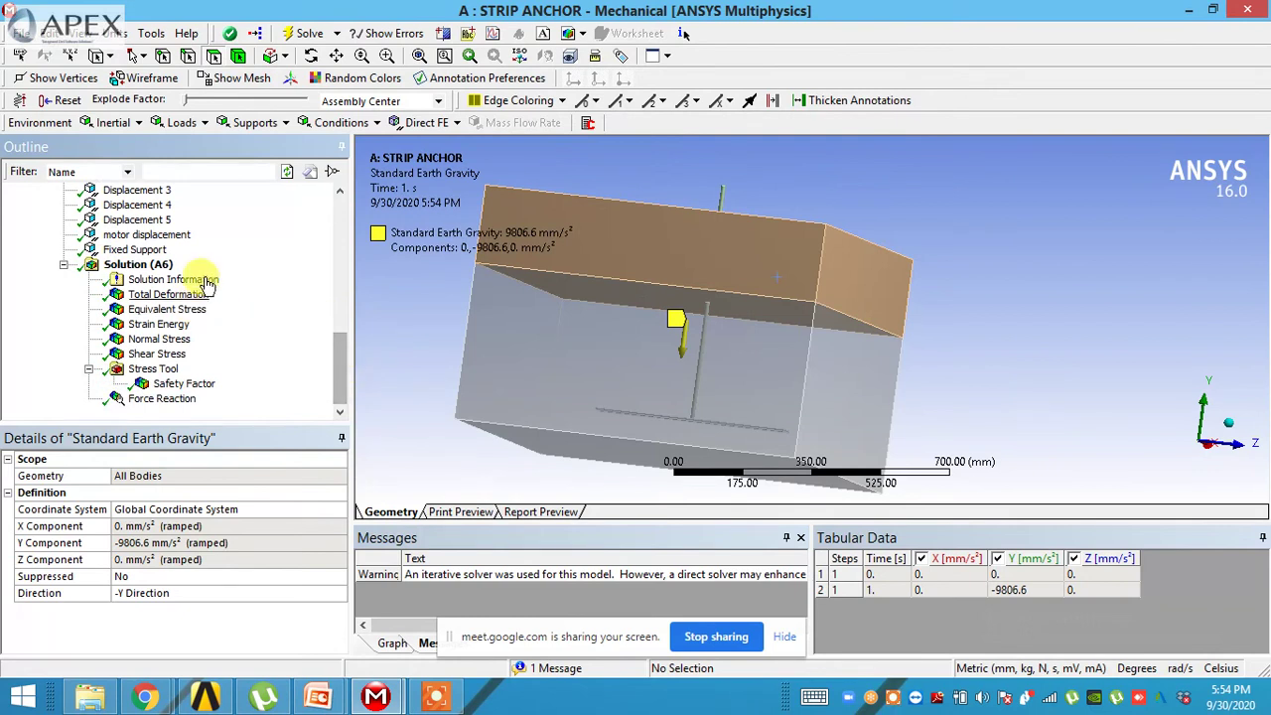
pyautogui.scroll(5, 199, 273)
pyautogui.scroll(3, 165, 224)
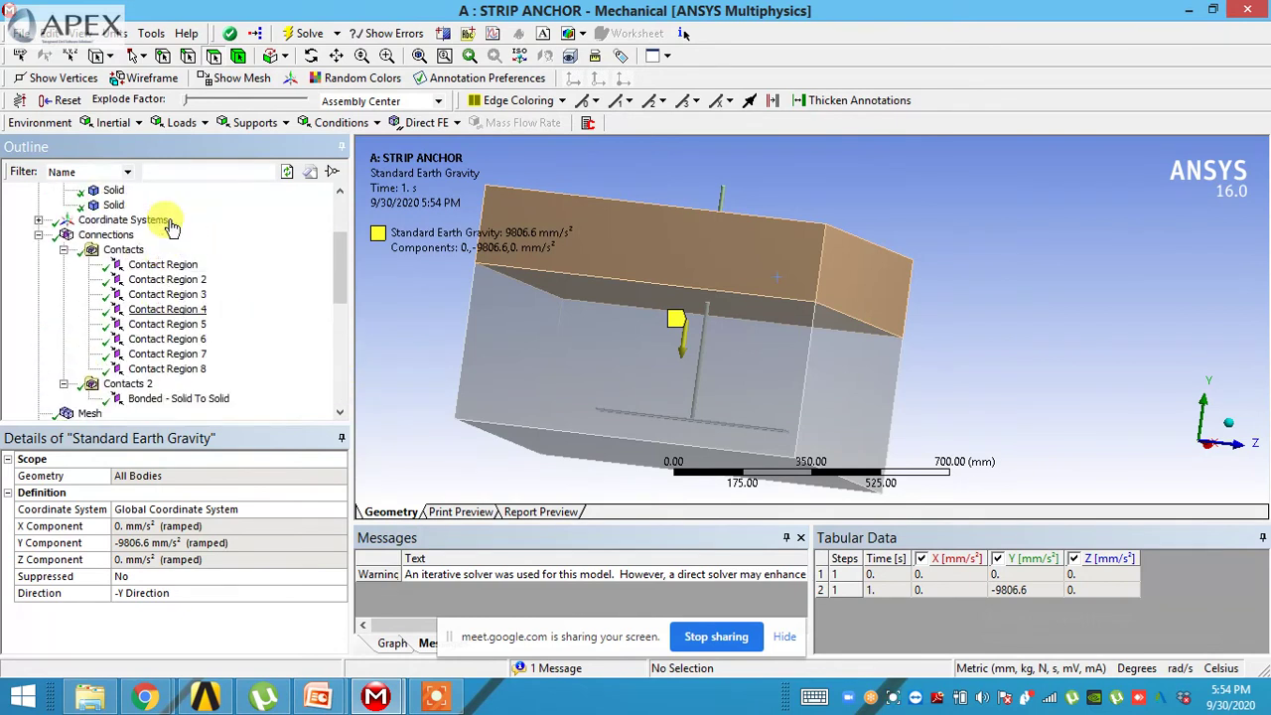
pyautogui.scroll(-8, 227, 369)
pyautogui.click(189, 296)
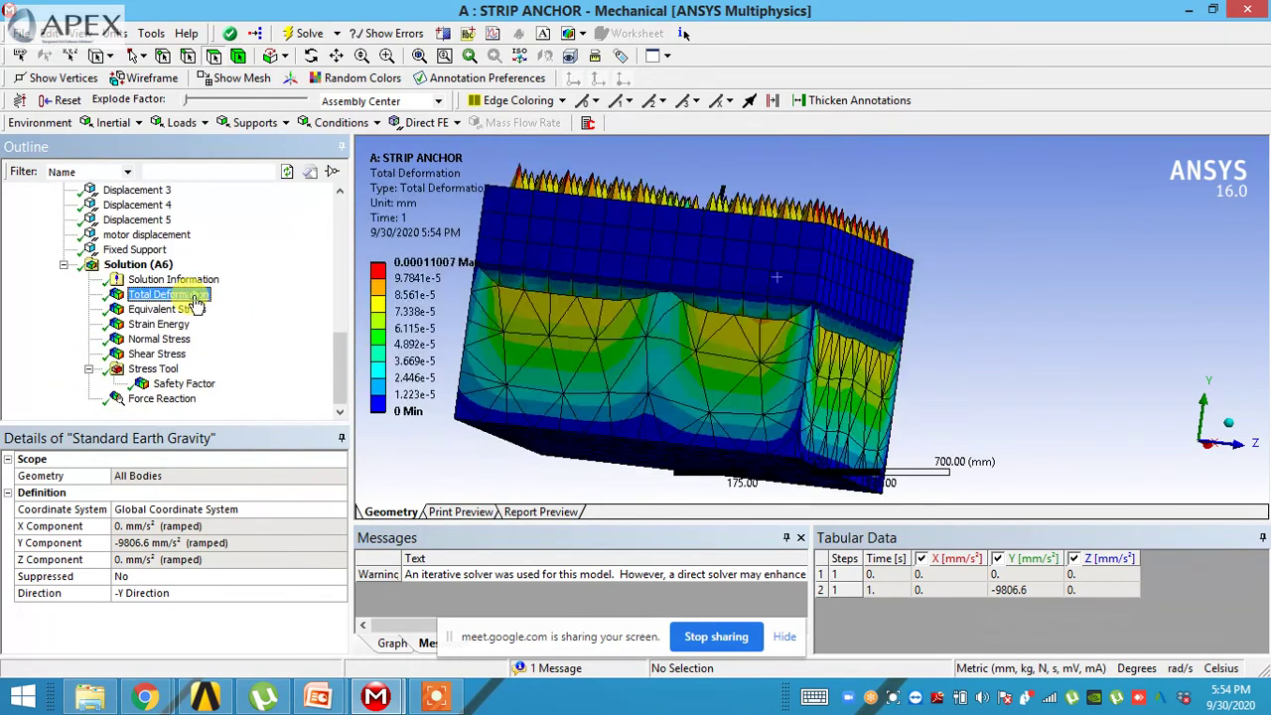
pyautogui.moveTo(583, 316); pyautogui.dragTo(856, 248, button='middle')
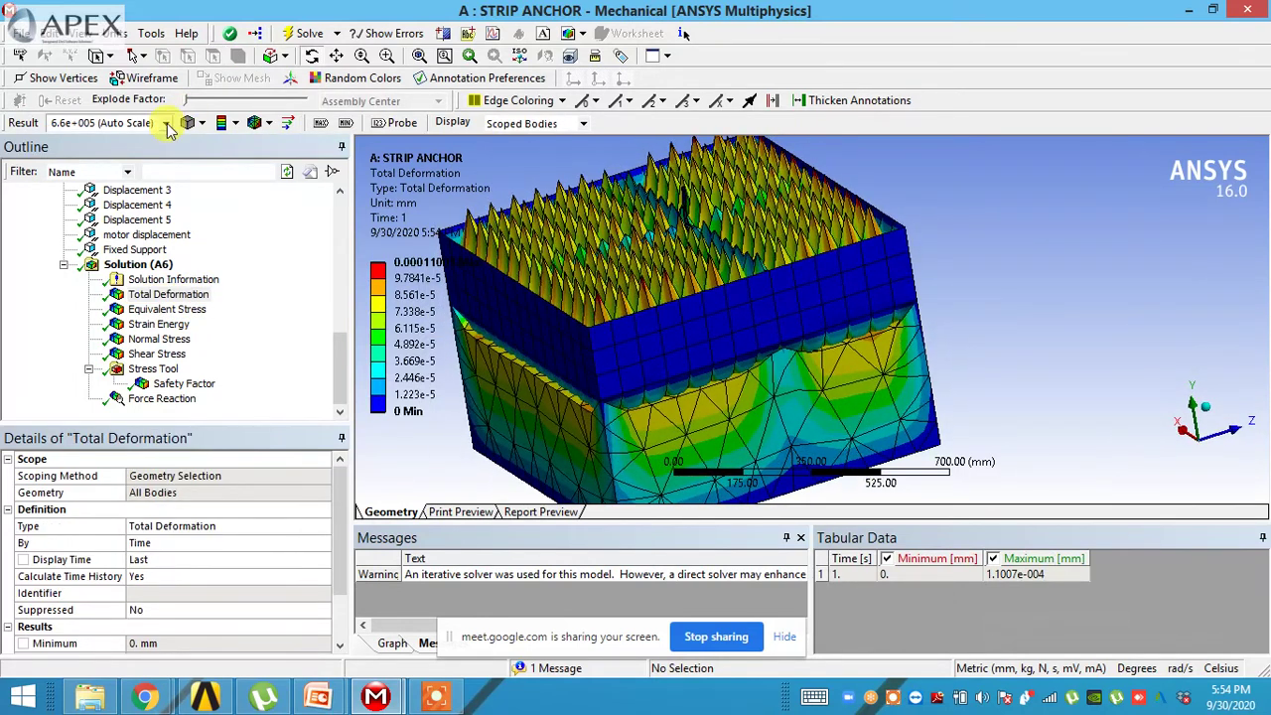
pyautogui.click(166, 124)
pyautogui.click(143, 152)
# - Orbit the deformed model toward its top face, then open the Force Reaction values
pyautogui.moveTo(671, 320); pyautogui.dragTo(805, 320, button='middle')
pyautogui.scroll(5, 800, 319)
pyautogui.scroll(2, 744, 275)
pyautogui.moveTo(732, 265); pyautogui.dragTo(593, 246, button='middle')
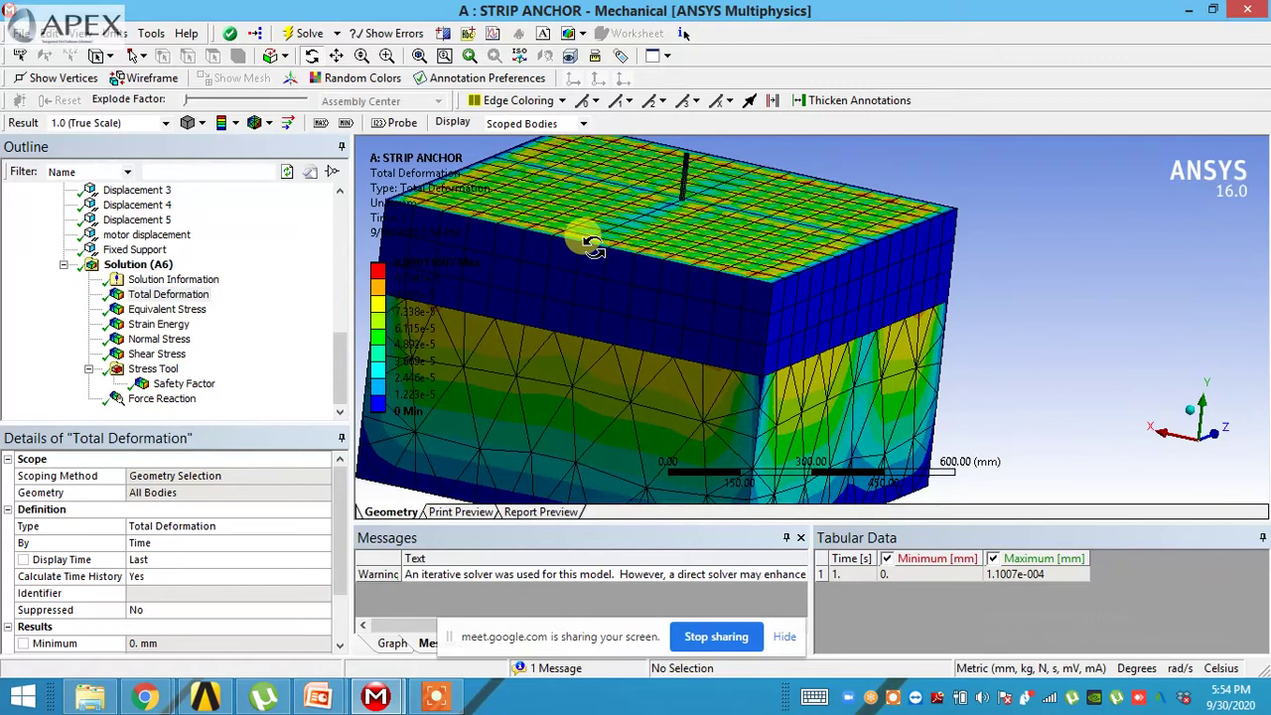
pyautogui.moveTo(655, 213); pyautogui.dragTo(675, 279, button='middle')
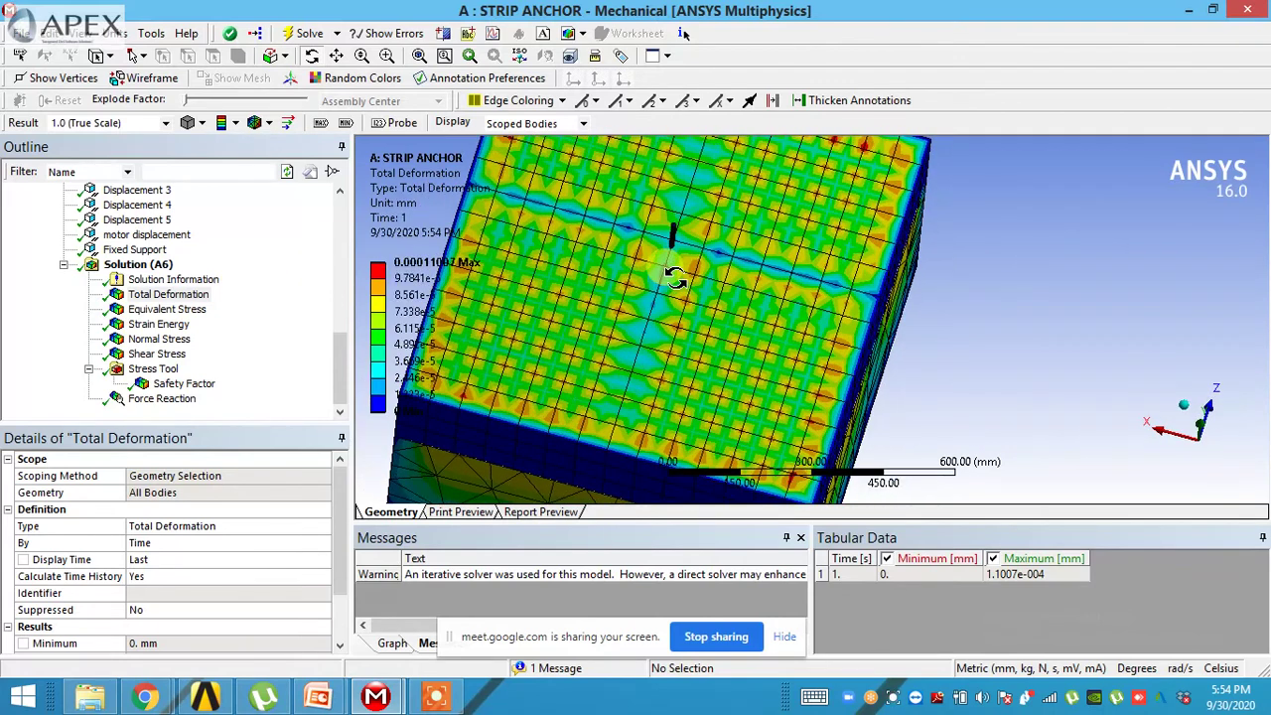
pyautogui.click(157, 399)
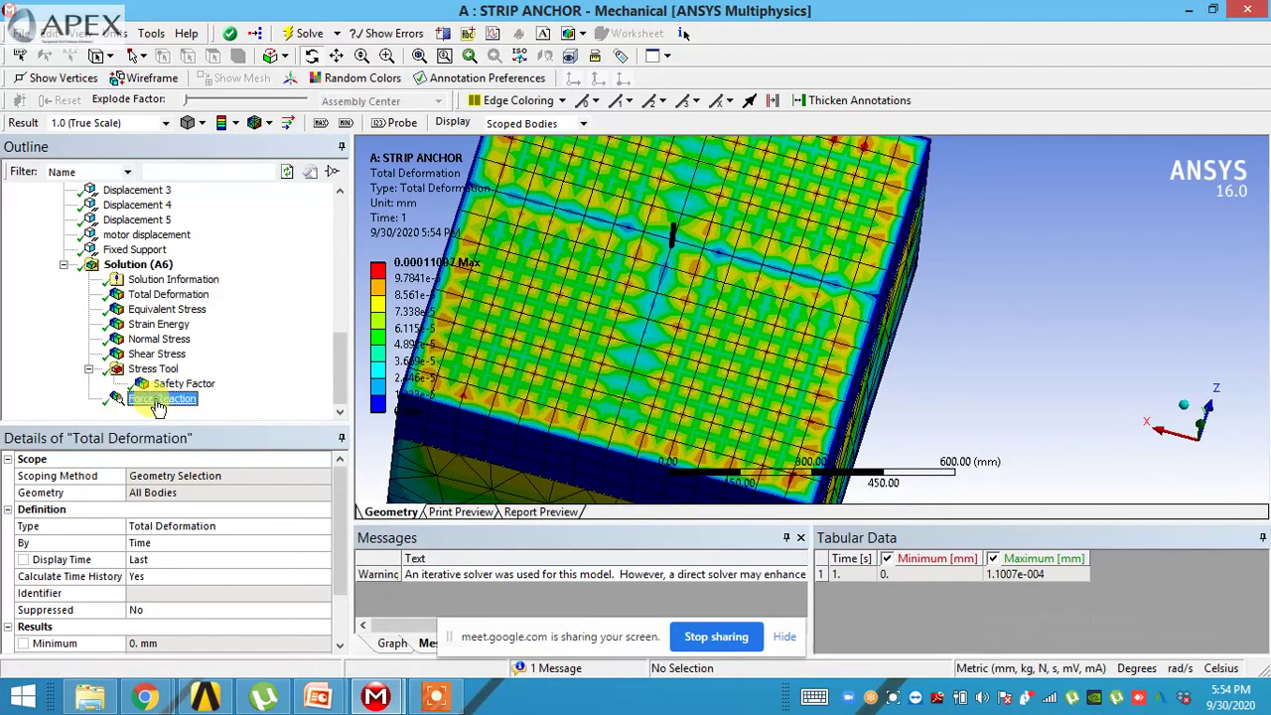
pyautogui.click(1055, 575)
# - Read the 7493.3 N Y force reaction, close the Messages panel, and orbit the block
pyautogui.moveTo(834, 442); pyautogui.dragTo(845, 412, button='middle')
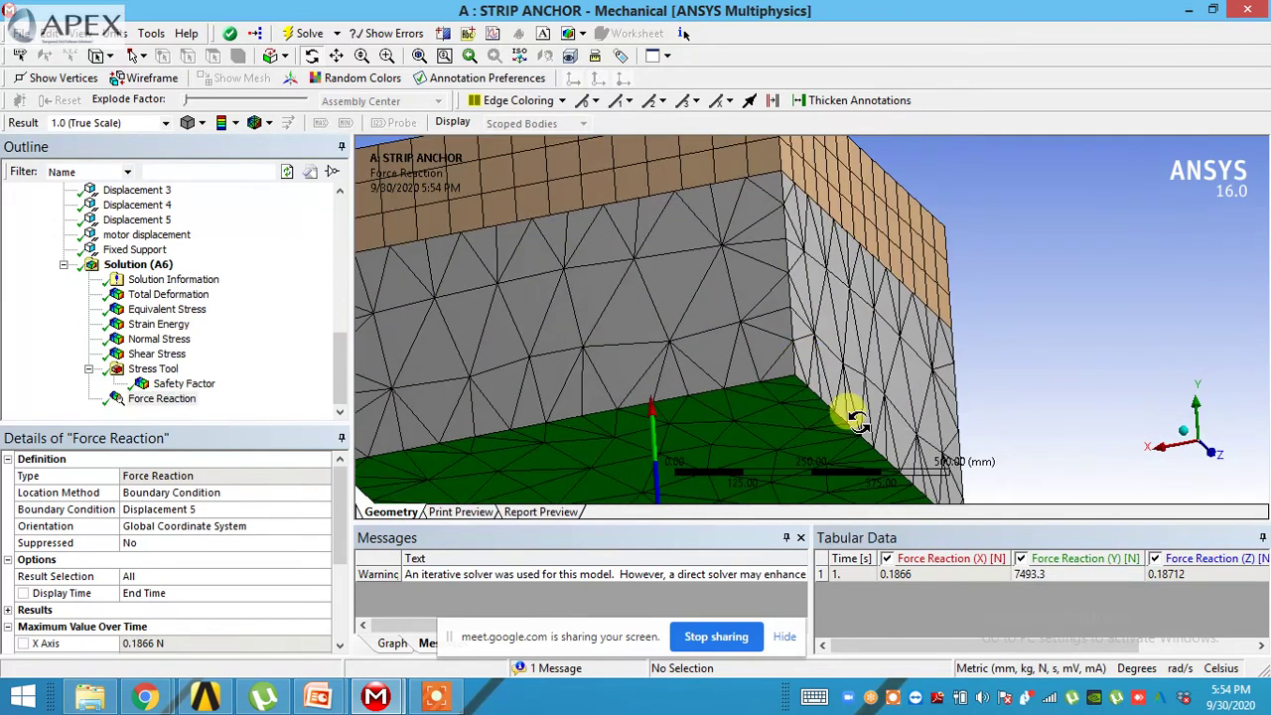
pyautogui.click(1055, 575)
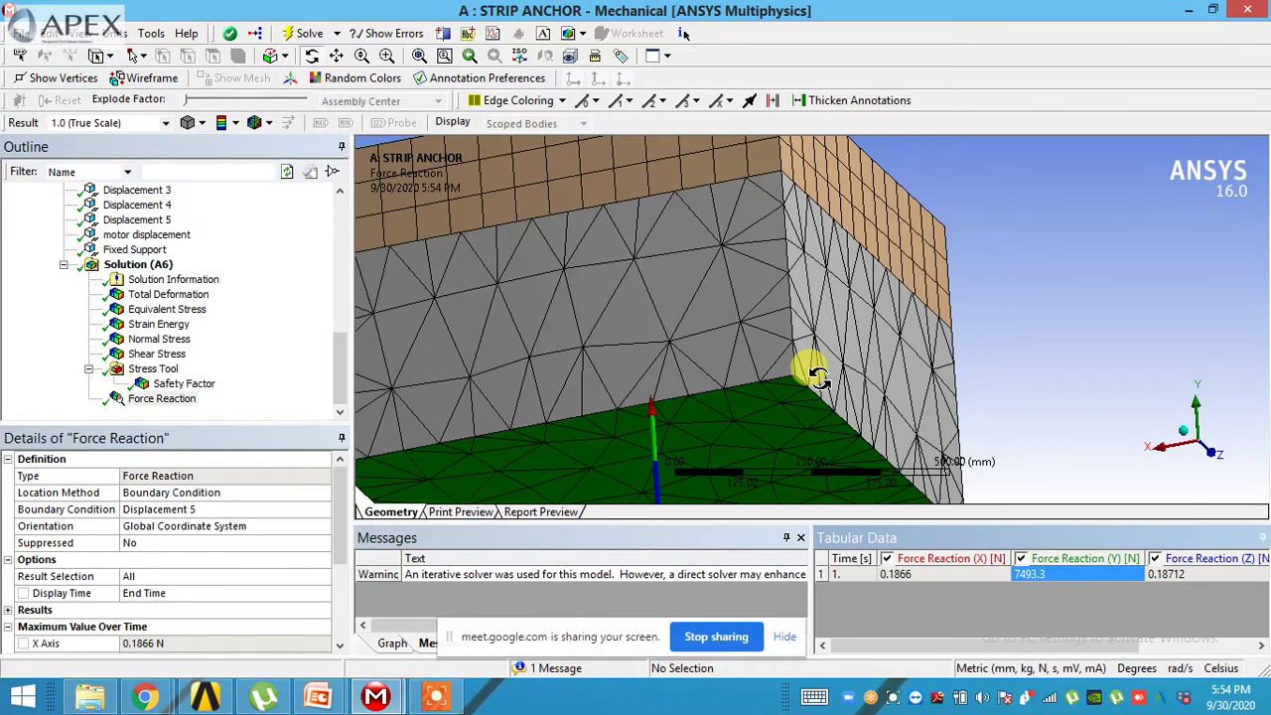
pyautogui.moveTo(816, 375); pyautogui.dragTo(929, 387, button='middle')
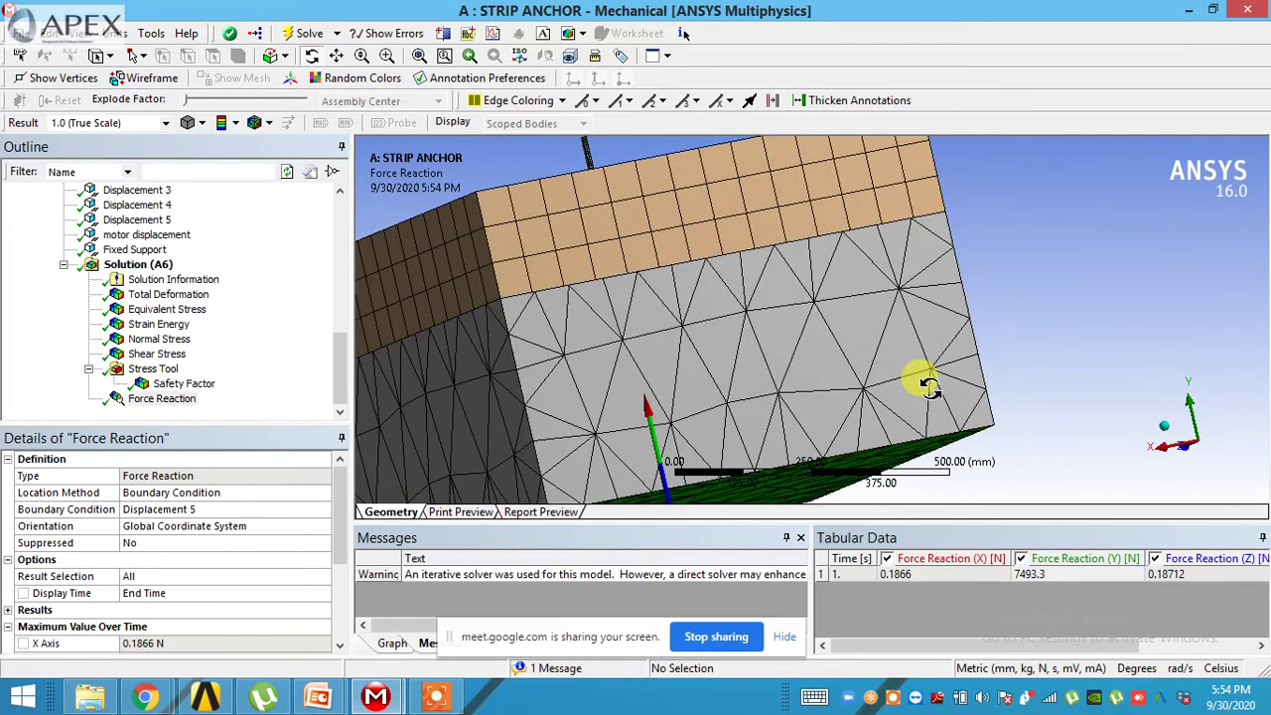
pyautogui.moveTo(897, 377); pyautogui.dragTo(823, 389, button='middle')
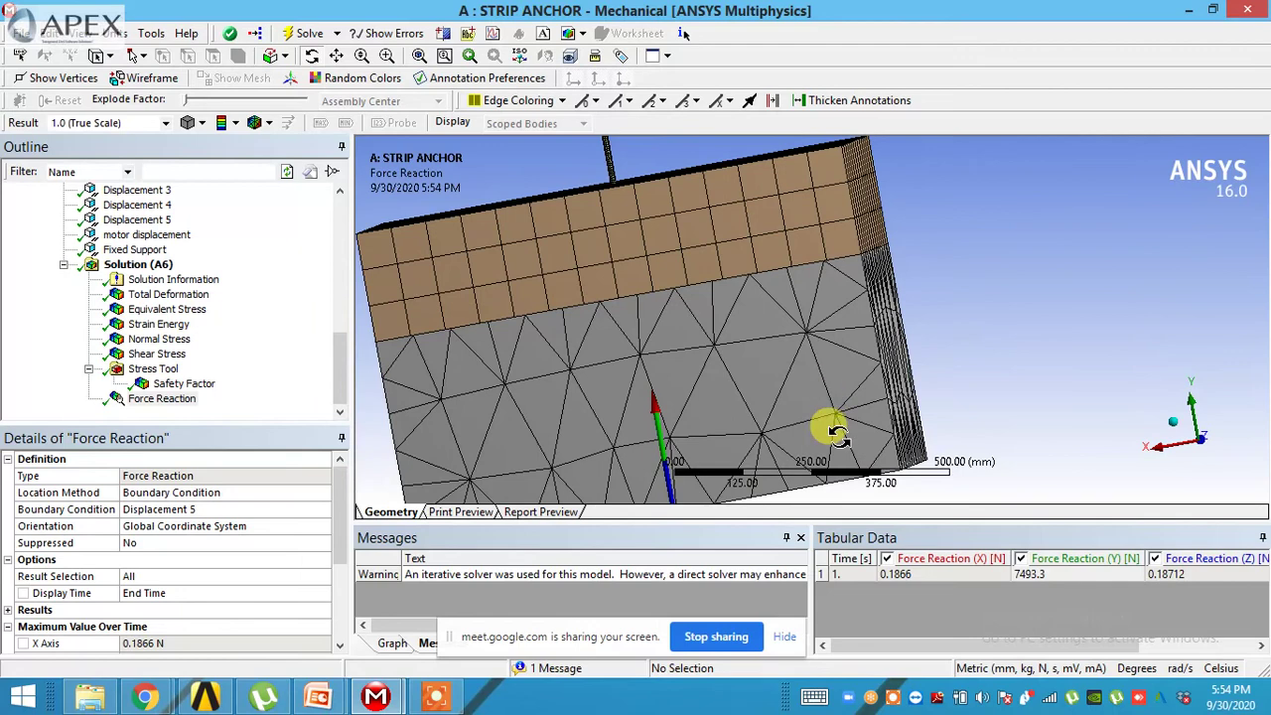
pyautogui.click(802, 538)
pyautogui.moveTo(726, 440); pyautogui.dragTo(726, 354, button='middle')
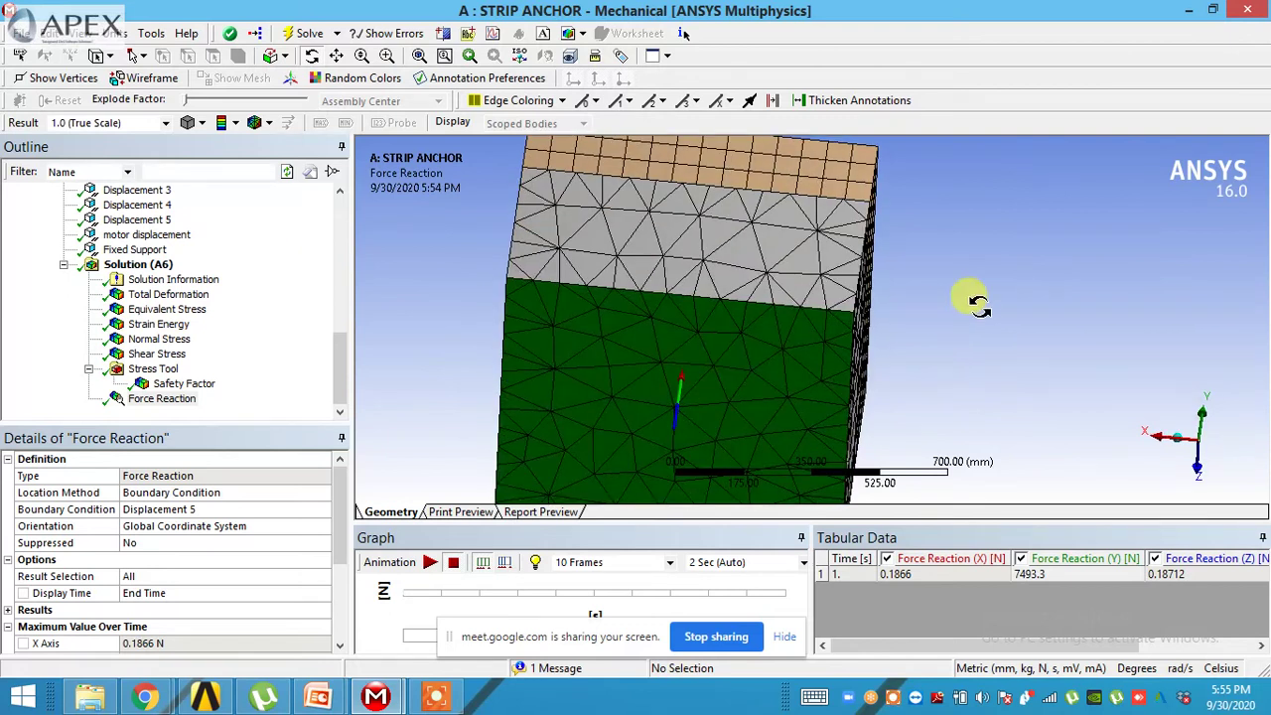
# - Insert a Force Reaction probe under Solution (A6) scoped to Displacement 5
pyautogui.click(134, 265)
pyautogui.rightClick(155, 273)
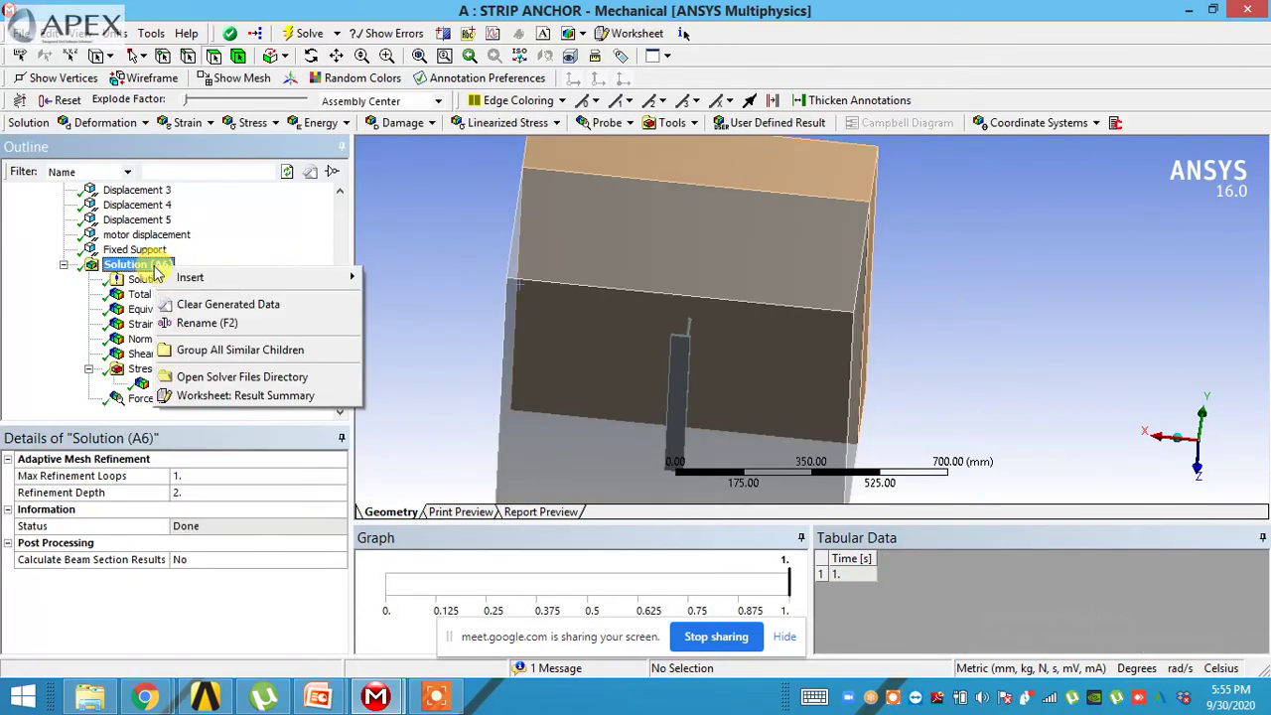
pyautogui.moveTo(195, 277)
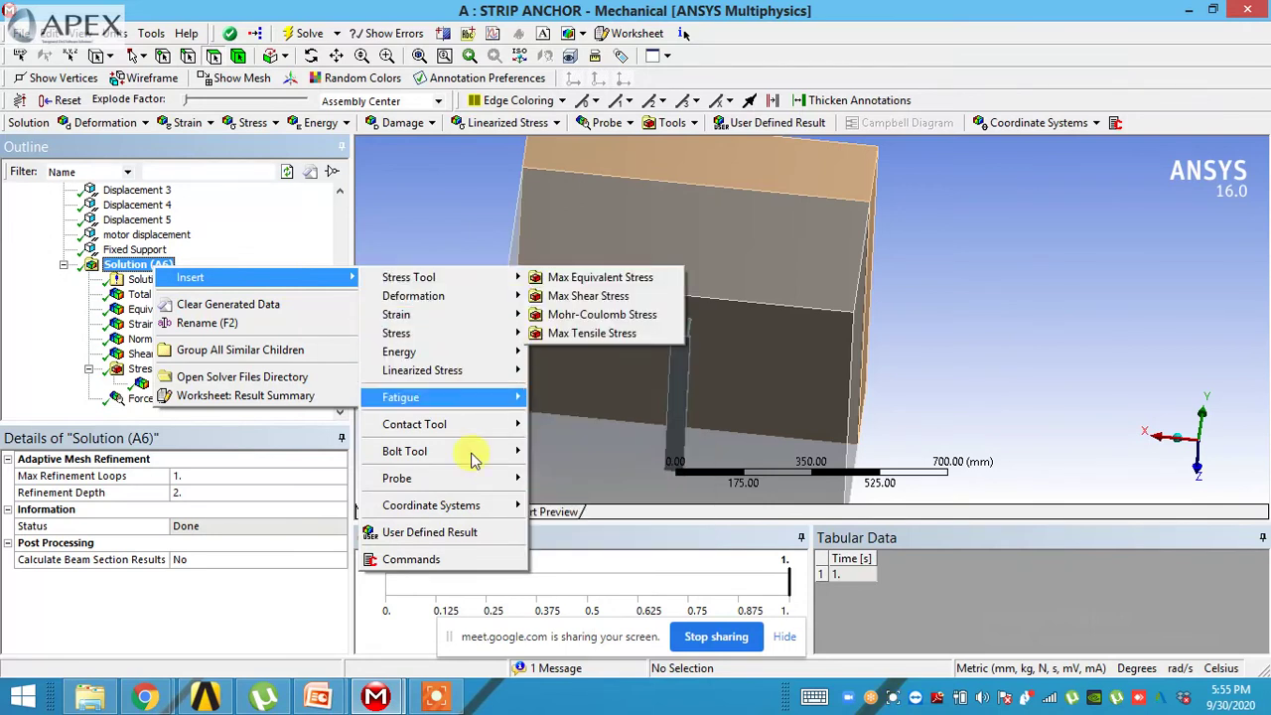
pyautogui.moveTo(474, 482)
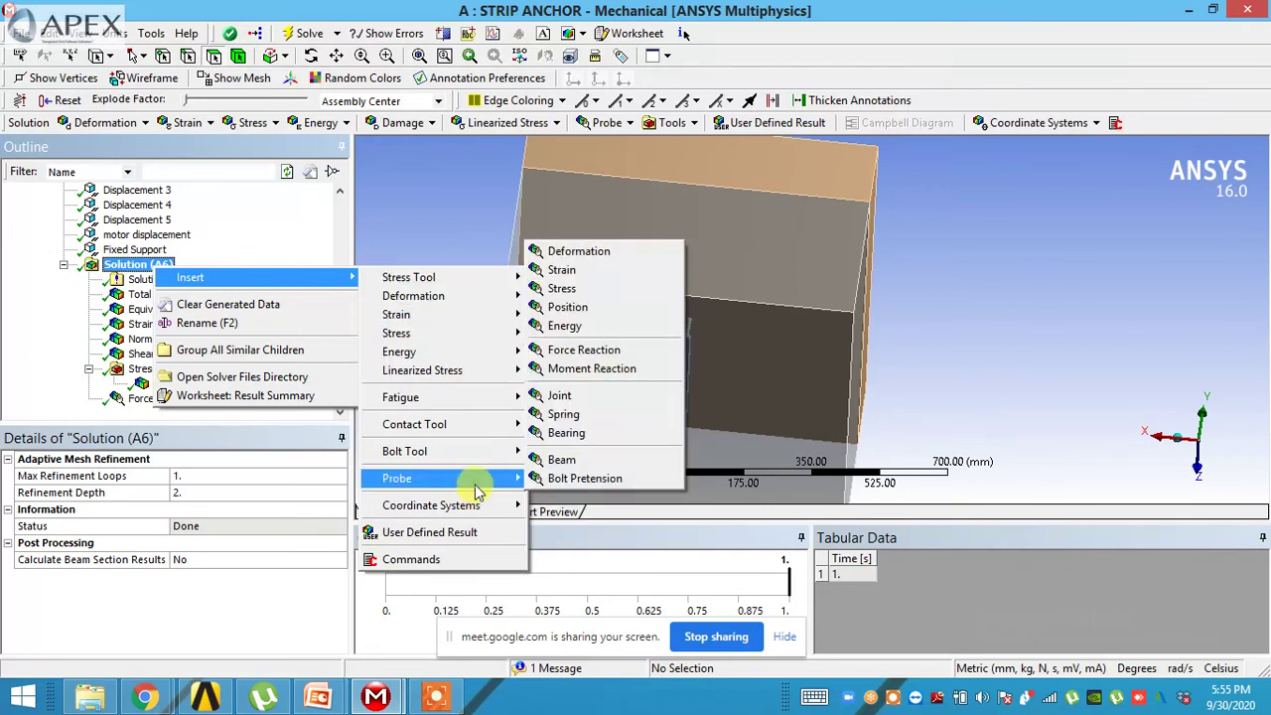
pyautogui.click(625, 353)
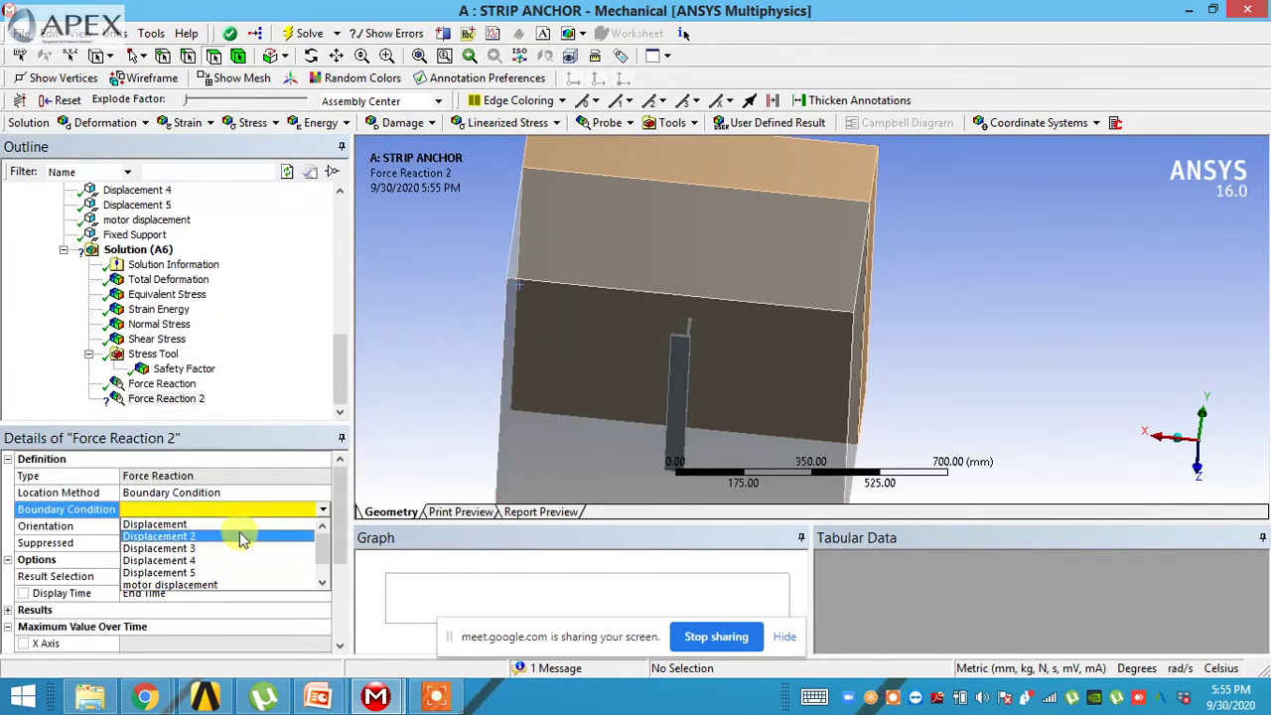
pyautogui.moveTo(605, 358); pyautogui.dragTo(527, 452)
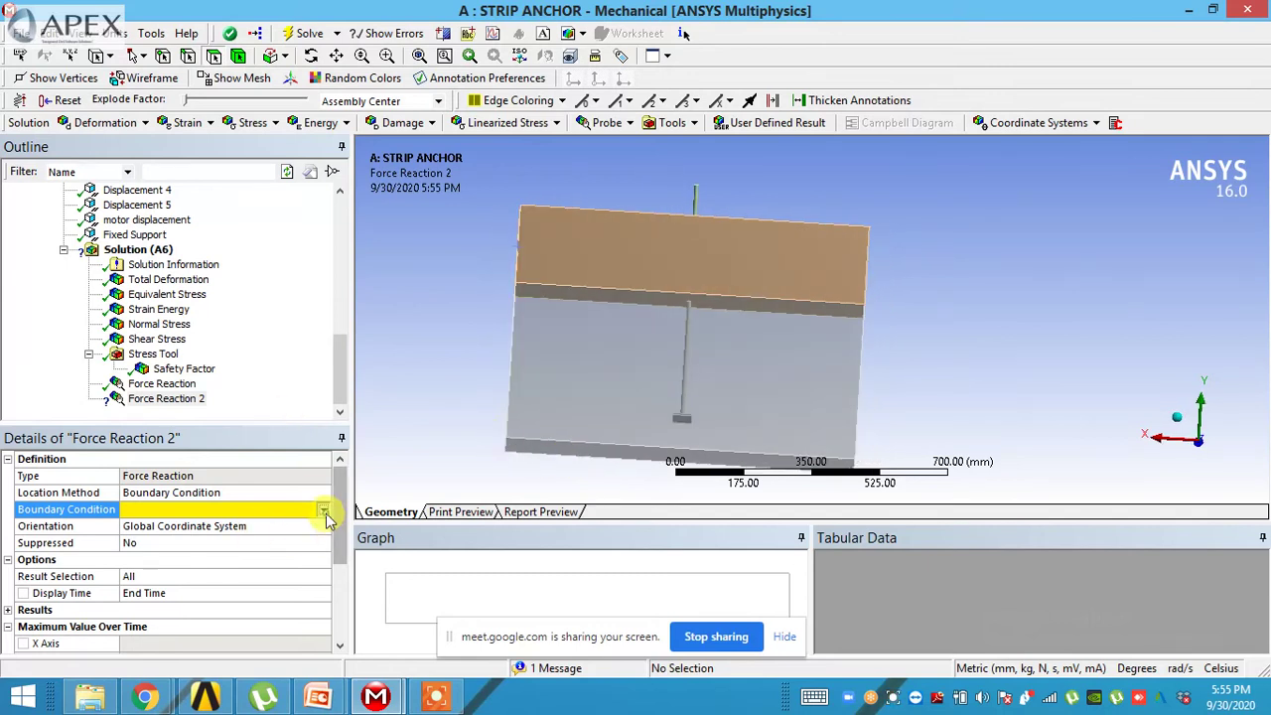
pyautogui.click(323, 509)
pyautogui.click(159, 573)
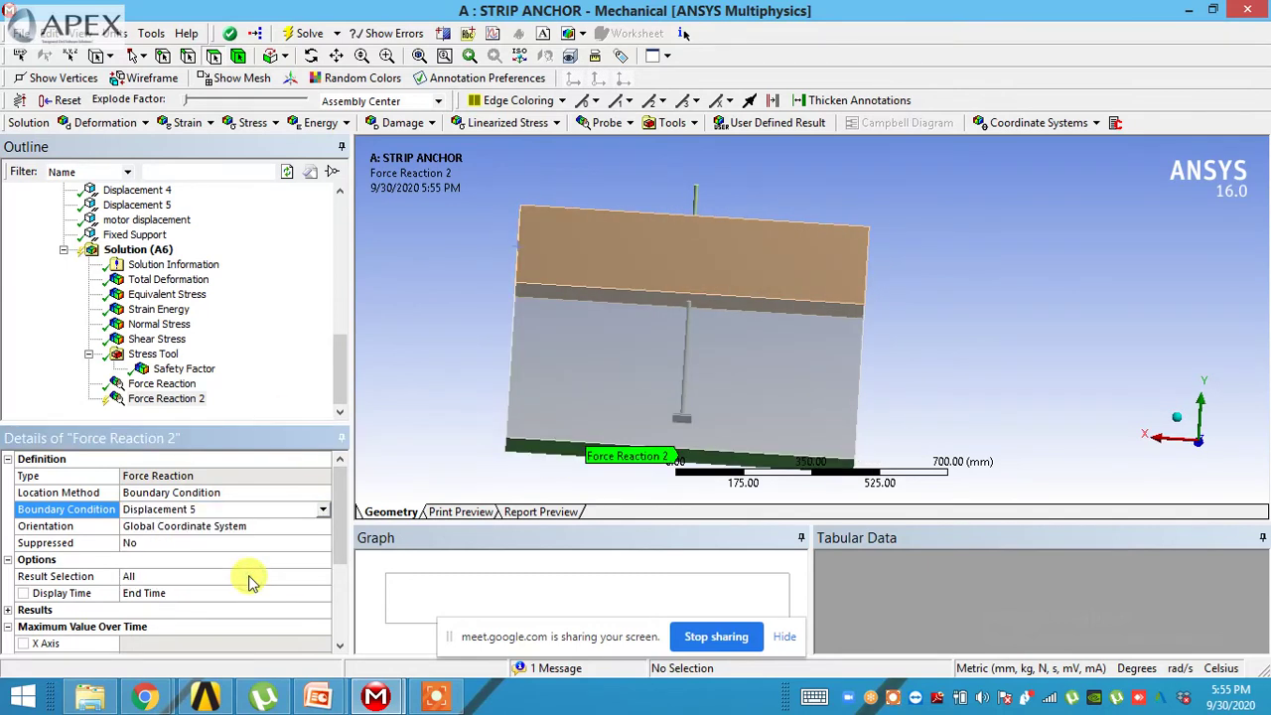
# - Evaluate all results so Force Reaction 2 reports 7493.3 N in Y
pyautogui.rightClick(168, 407)
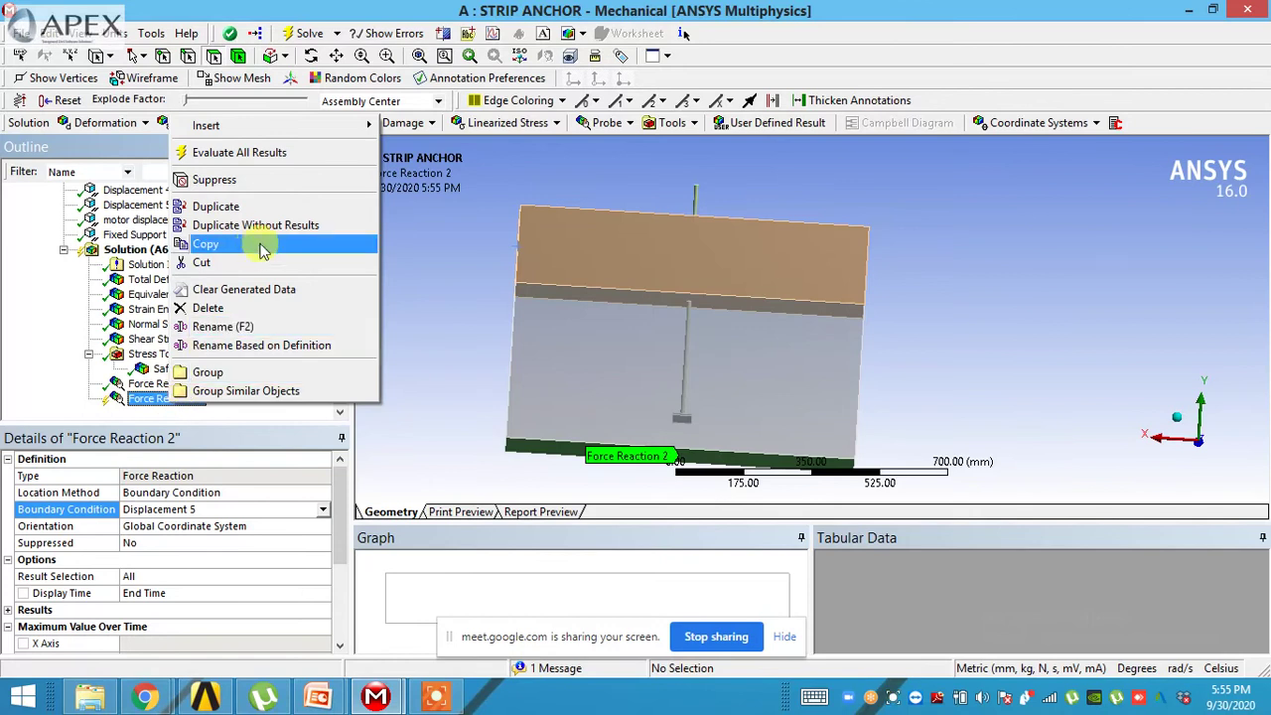
pyautogui.click(239, 154)
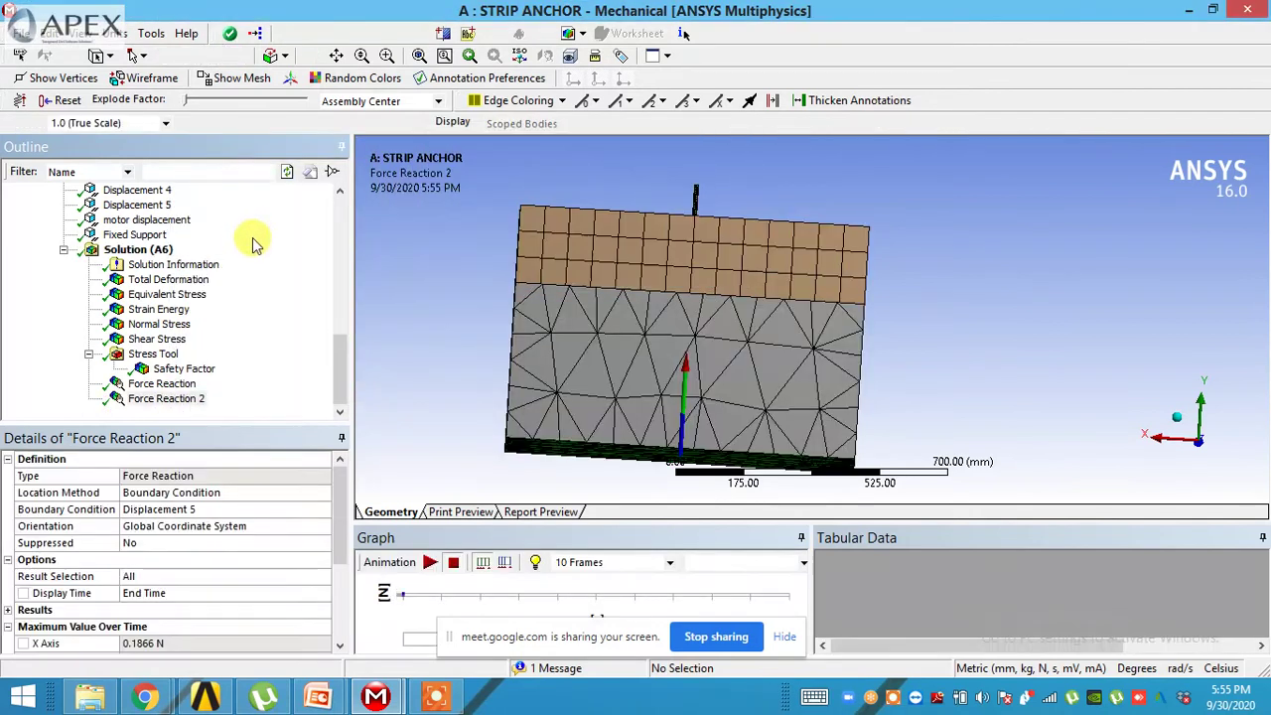
pyautogui.moveTo(479, 285); pyautogui.dragTo(623, 304)
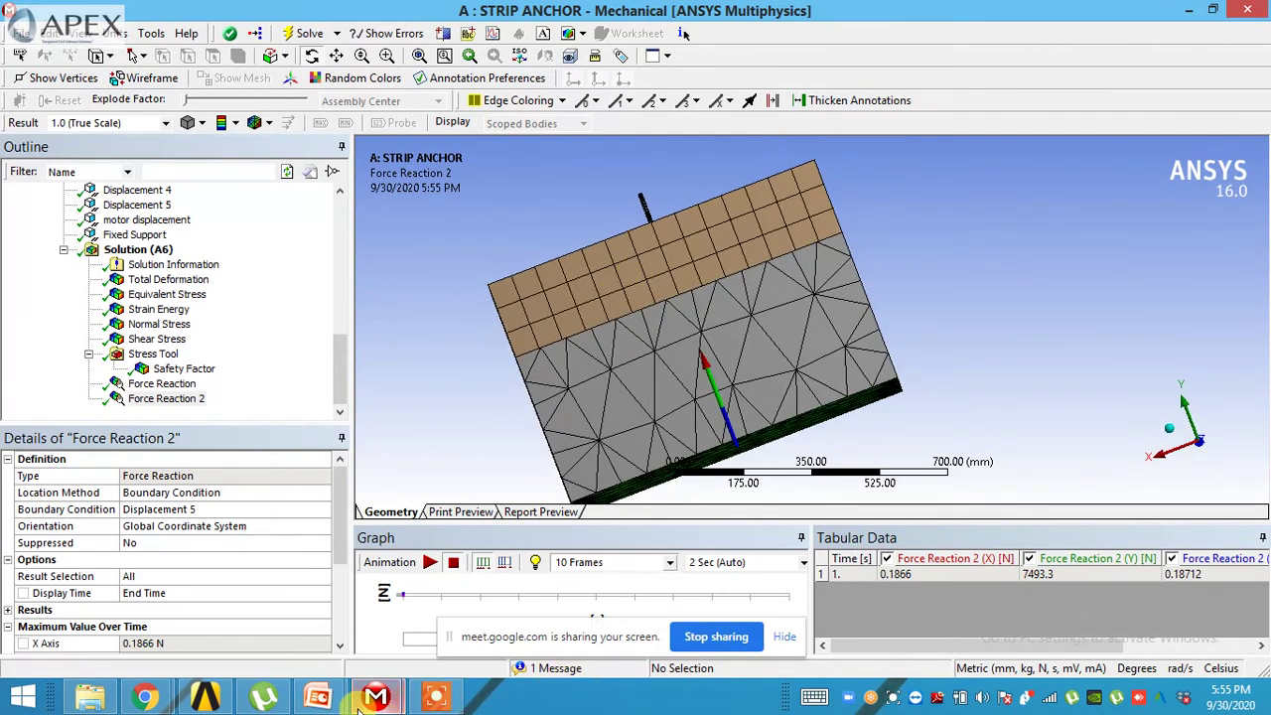
# - Switch briefly to Gmail, then return to the STRIP ANCHOR ANSYS window
pyautogui.moveTo(144, 697)
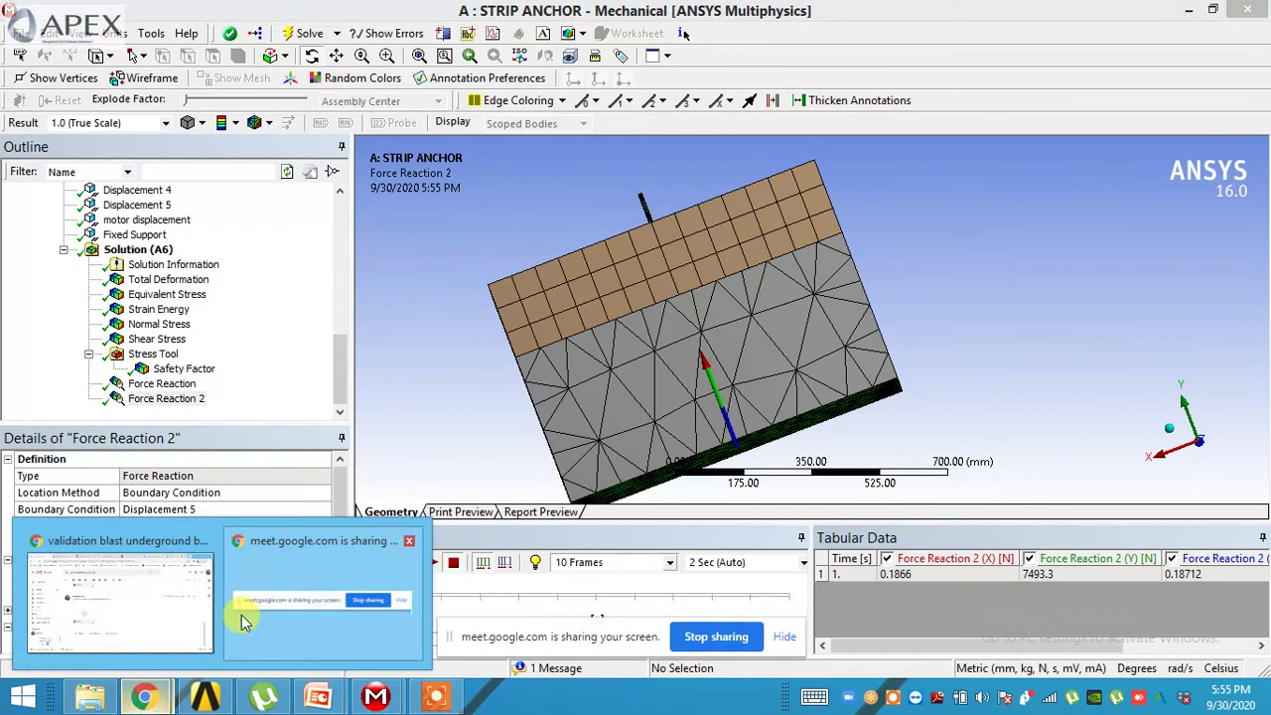
pyautogui.click(170, 610)
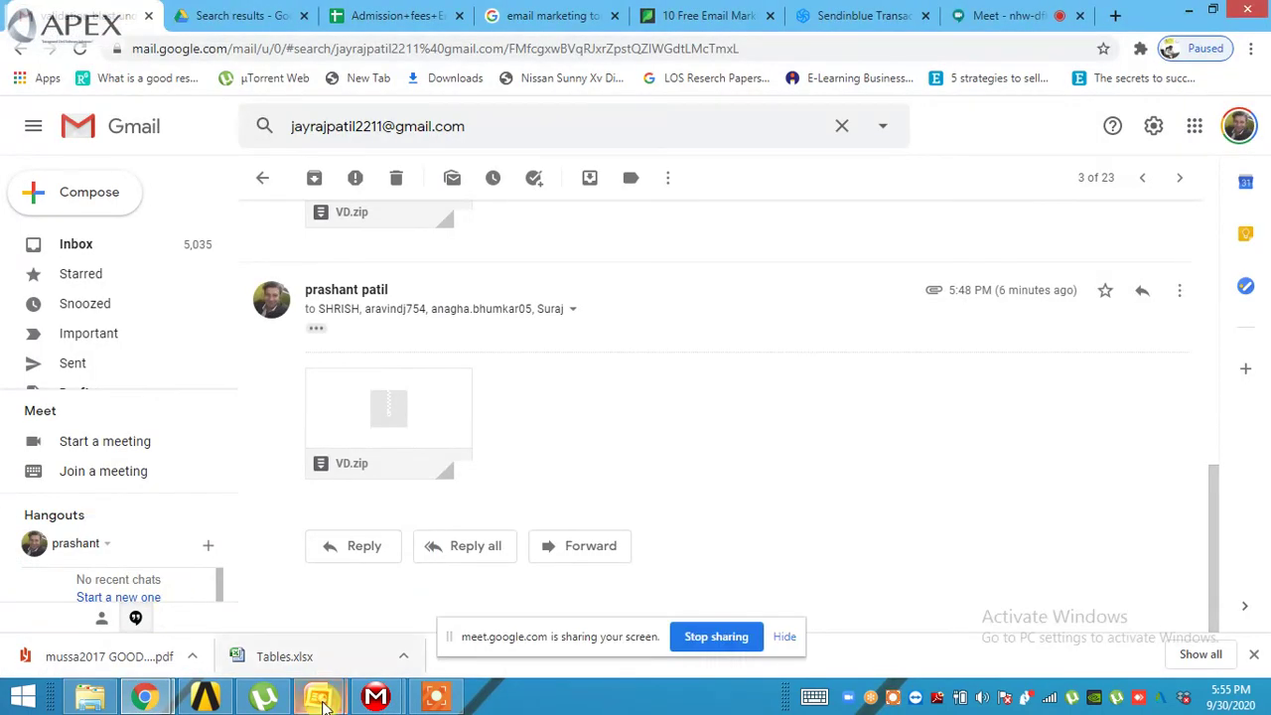
pyautogui.moveTo(210, 700)
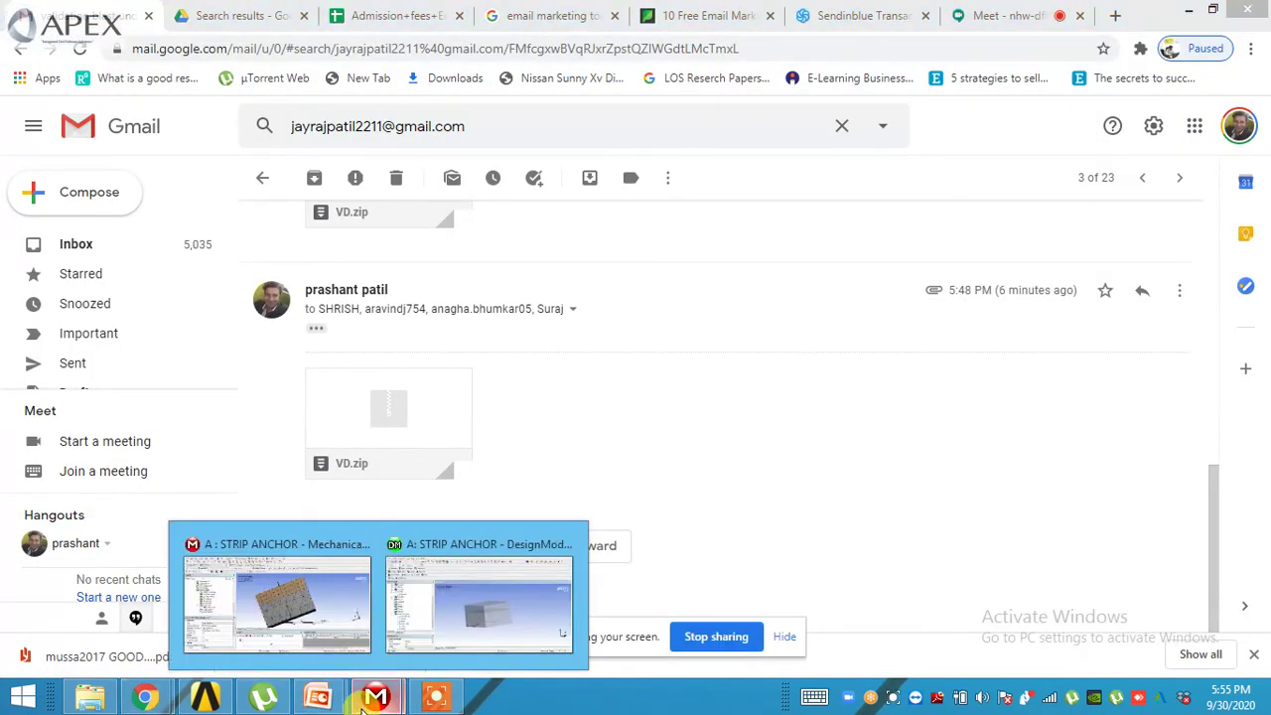
pyautogui.click(206, 700)
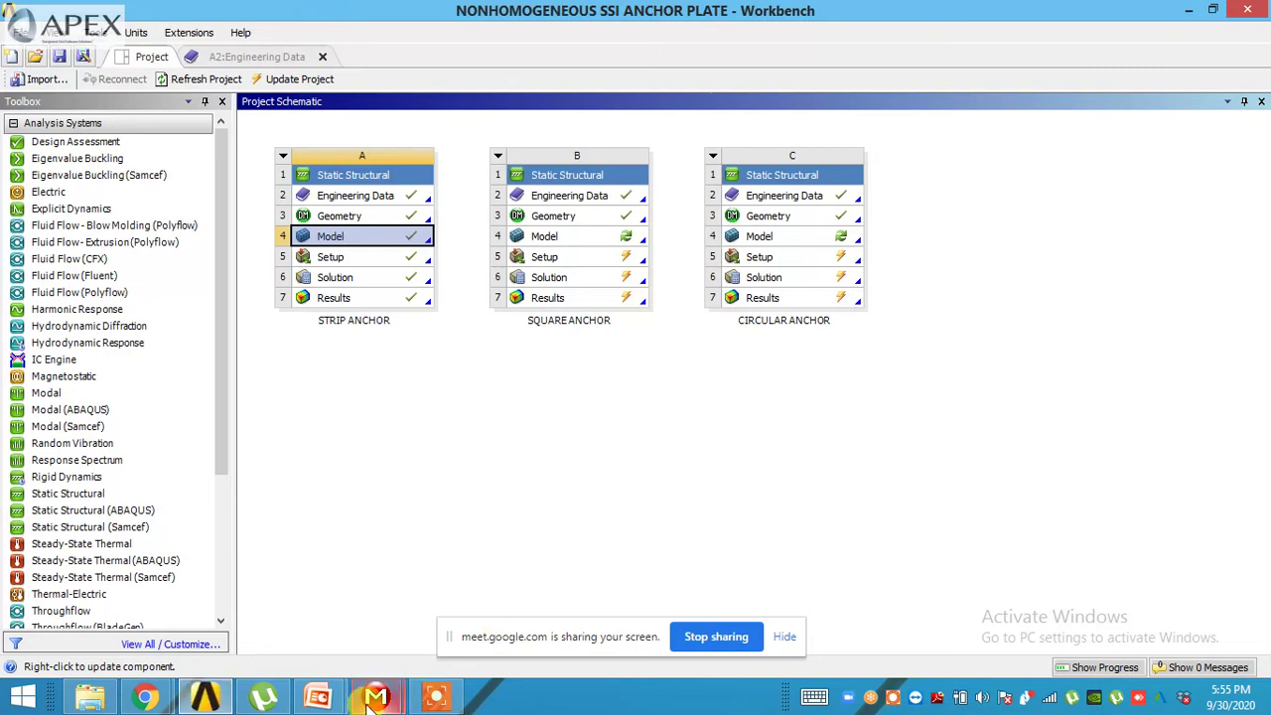
# - Bring the STRIP ANCHOR Mechanical window forward and orbit the meshed model
pyautogui.moveTo(374, 700)
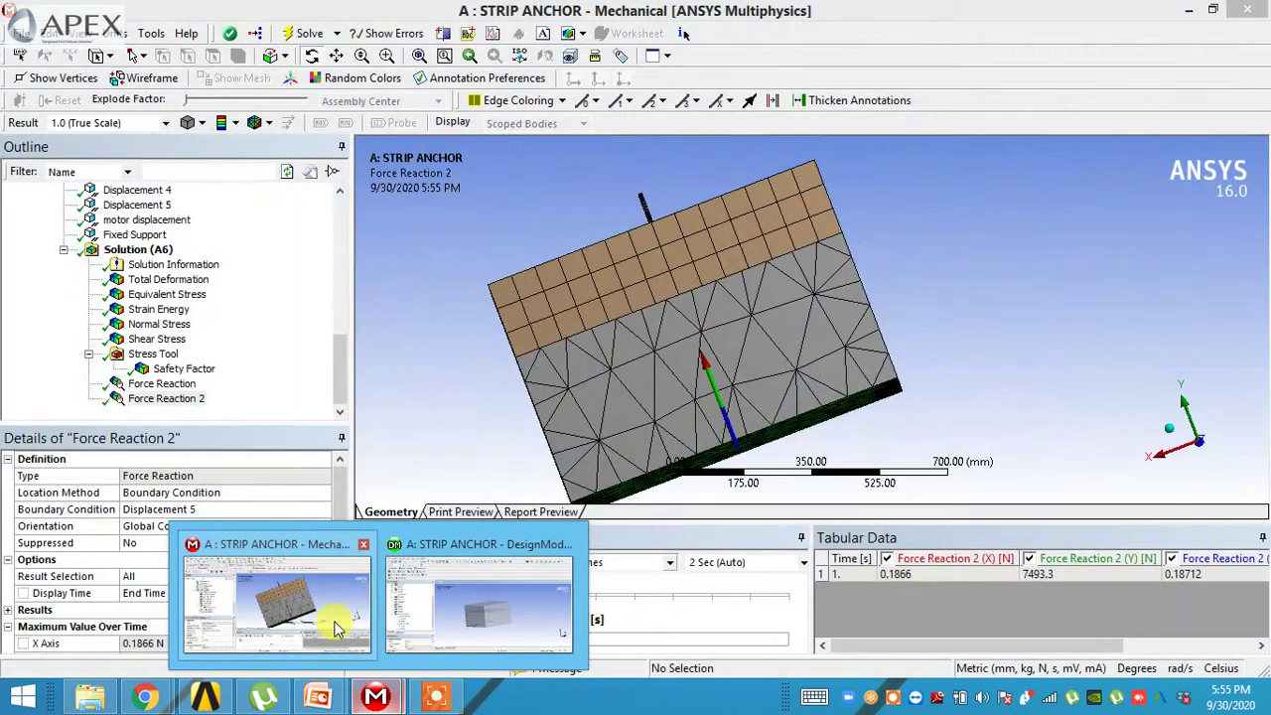
pyautogui.click(334, 625)
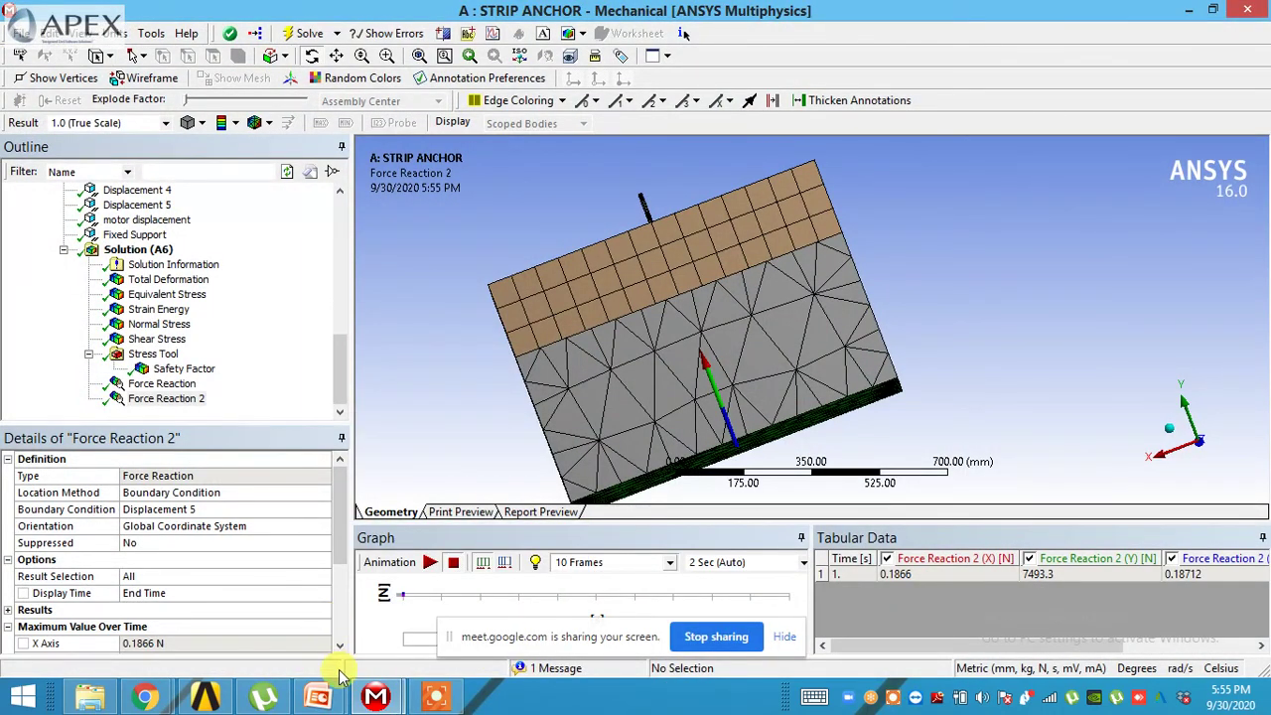
pyautogui.moveTo(460, 492); pyautogui.dragTo(636, 427)
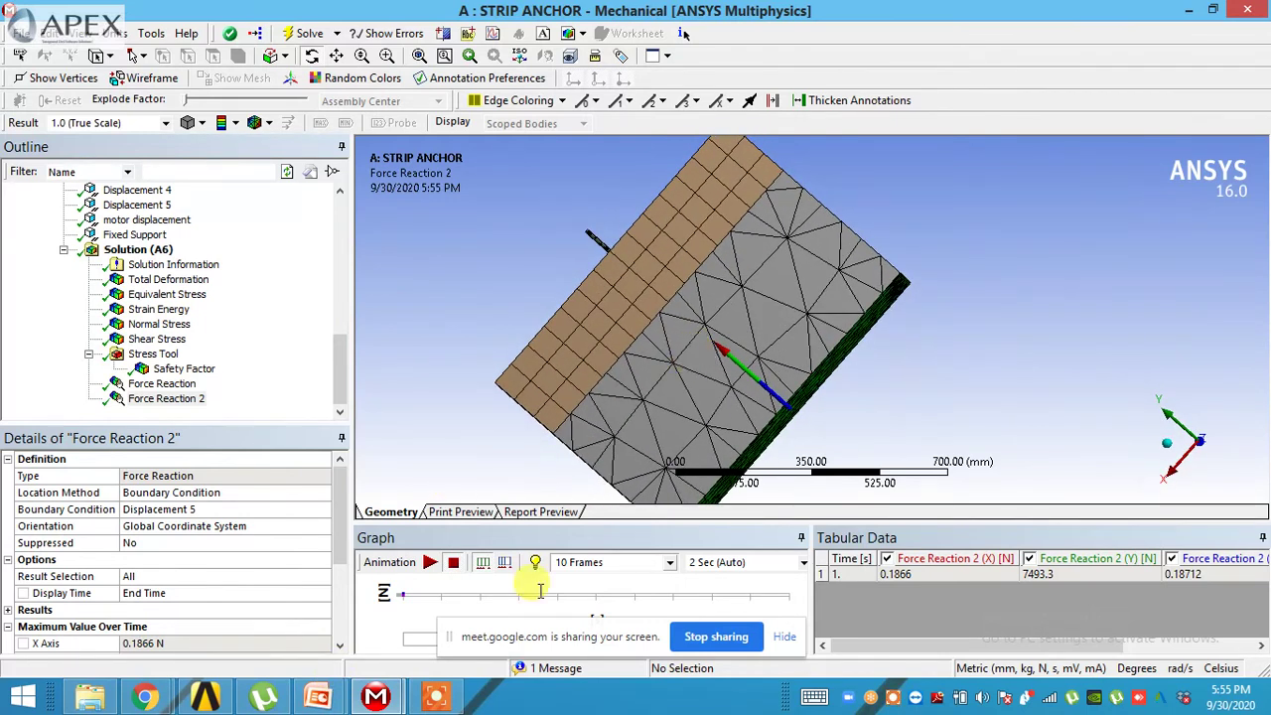
pyautogui.moveTo(446, 703)
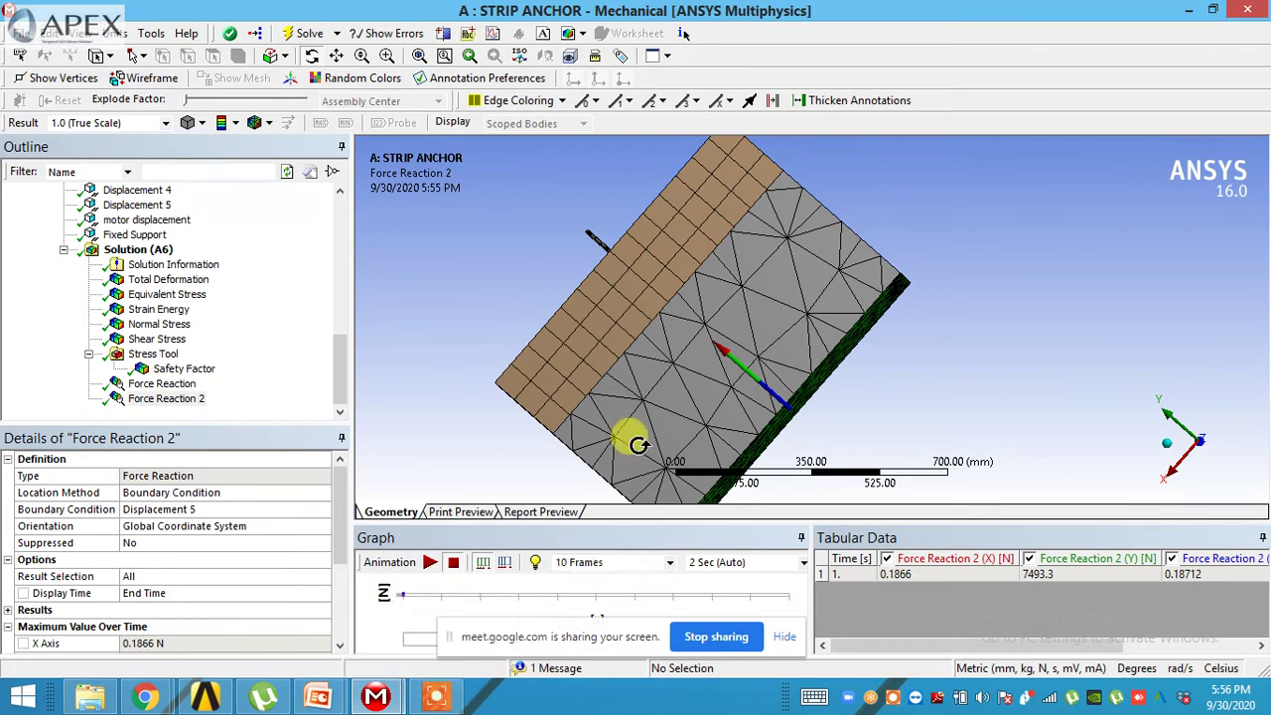
pyautogui.moveTo(669, 359); pyautogui.dragTo(865, 482)
# - Auto-hide the Graph and Tabular Data panels and minimize Mechanical to the project schematic
pyautogui.click(801, 537)
pyautogui.click(1239, 537)
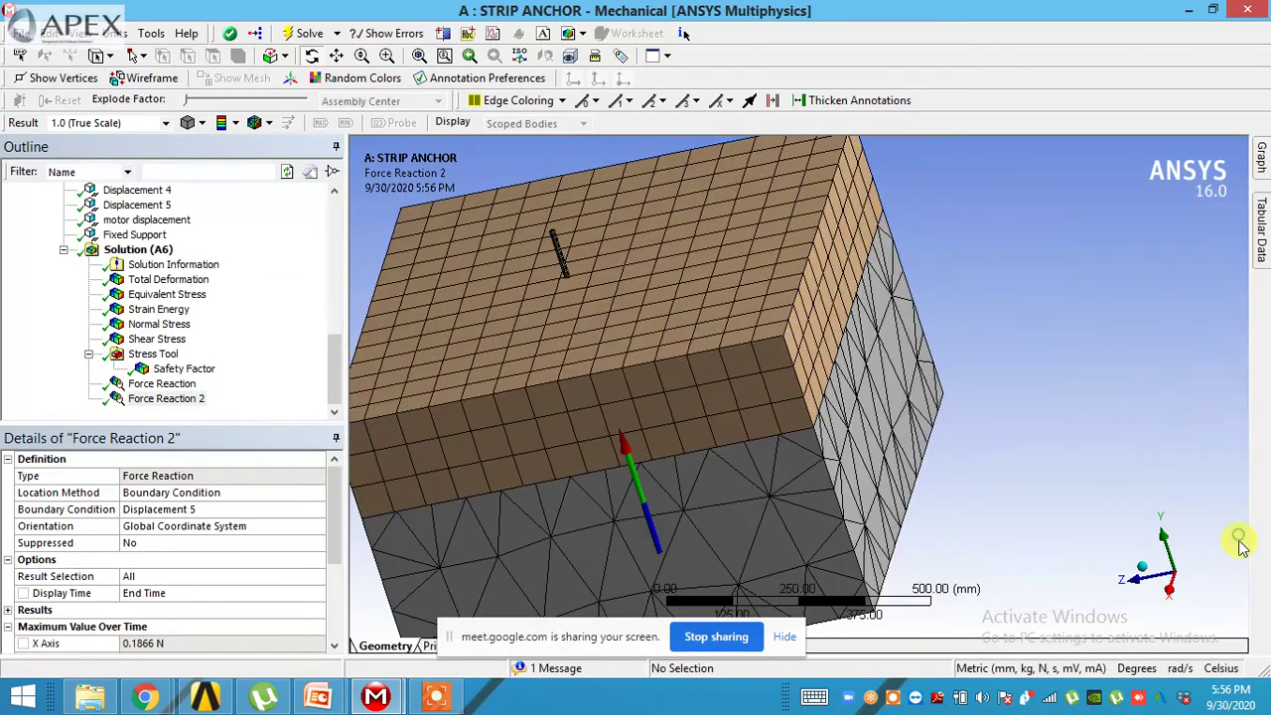
pyautogui.click(1191, 12)
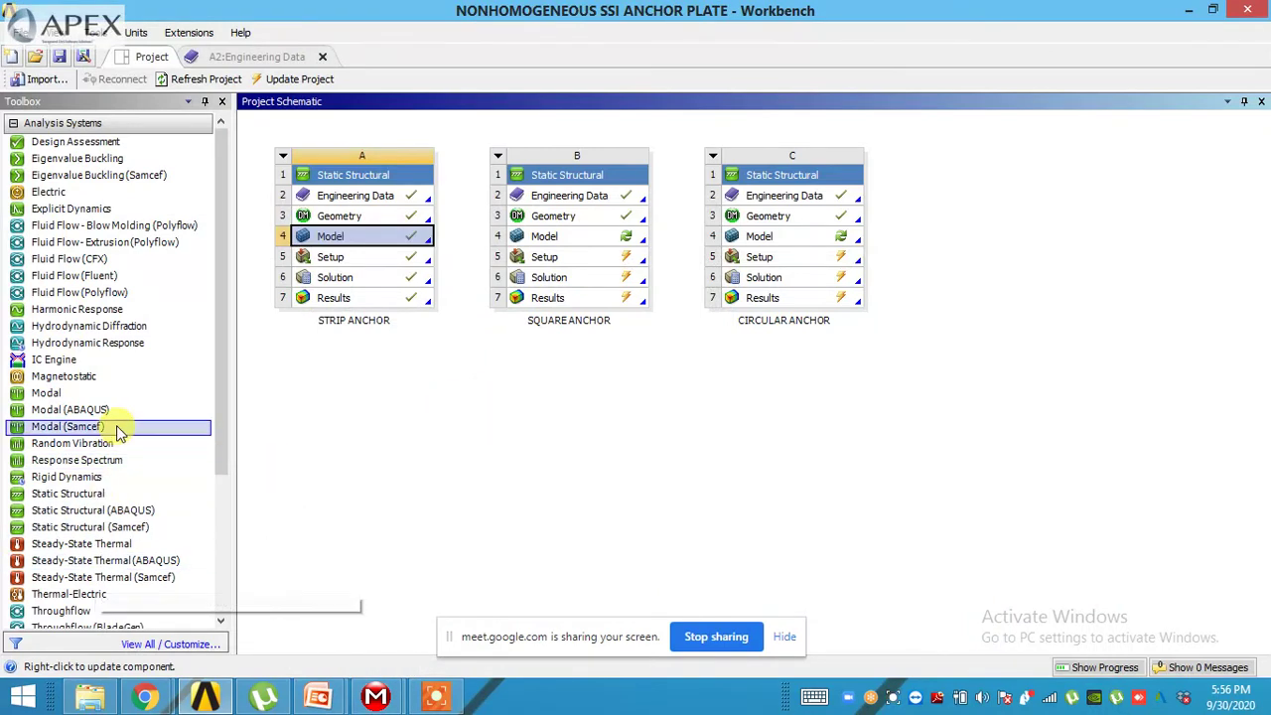
# - Add an Explicit Dynamics system linked to the strip anchor's A6 Solution
pyautogui.click(90, 696)
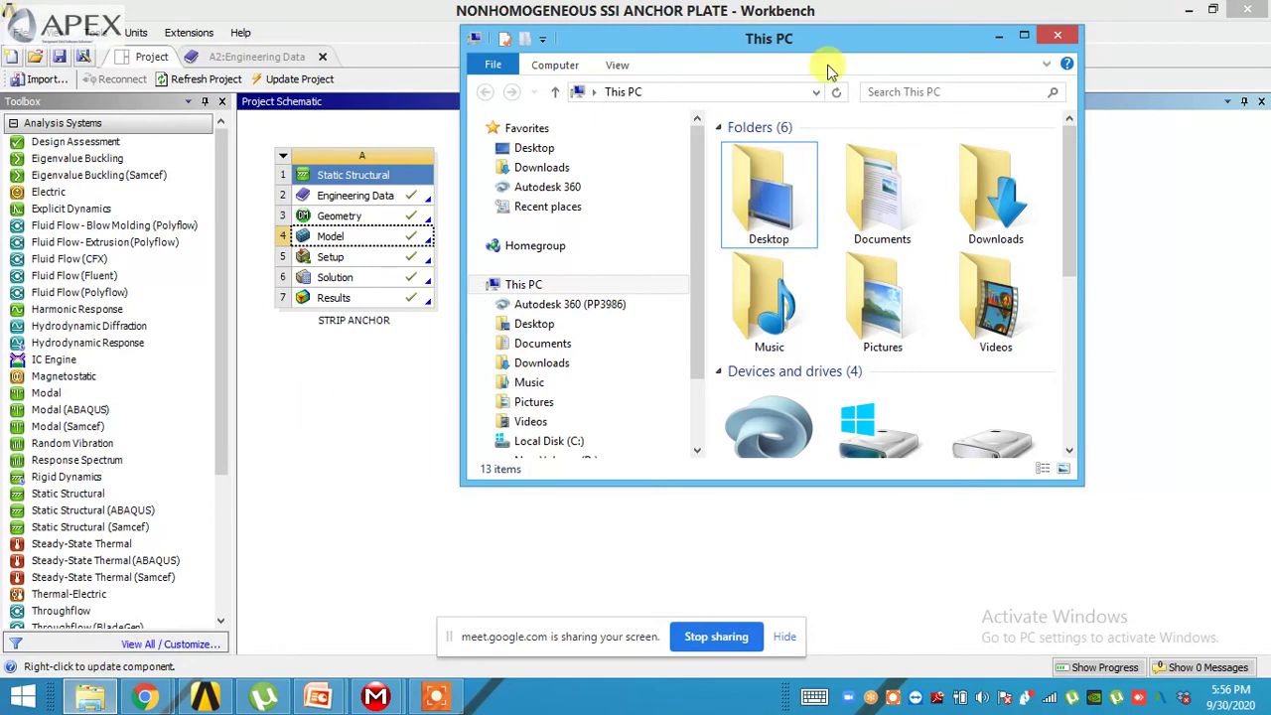
pyautogui.click(998, 37)
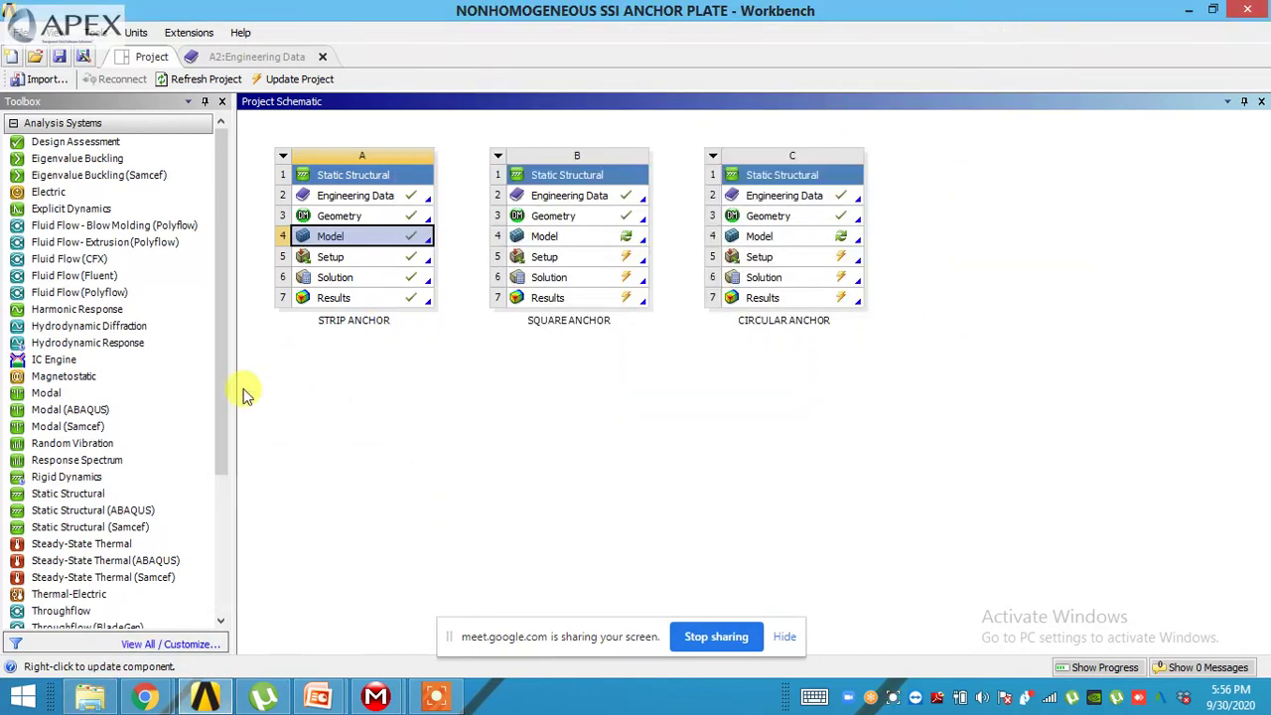
pyautogui.moveTo(220, 410); pyautogui.dragTo(226, 448)
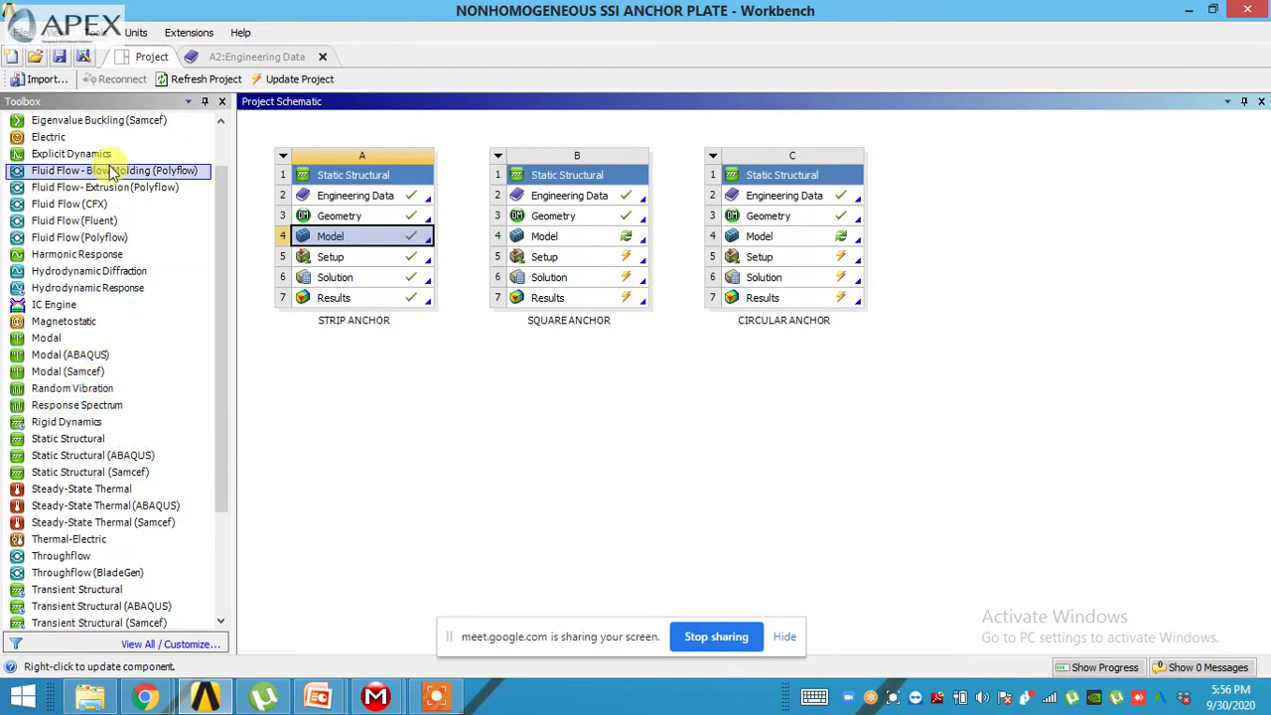
pyautogui.moveTo(109, 157); pyautogui.dragTo(364, 279)
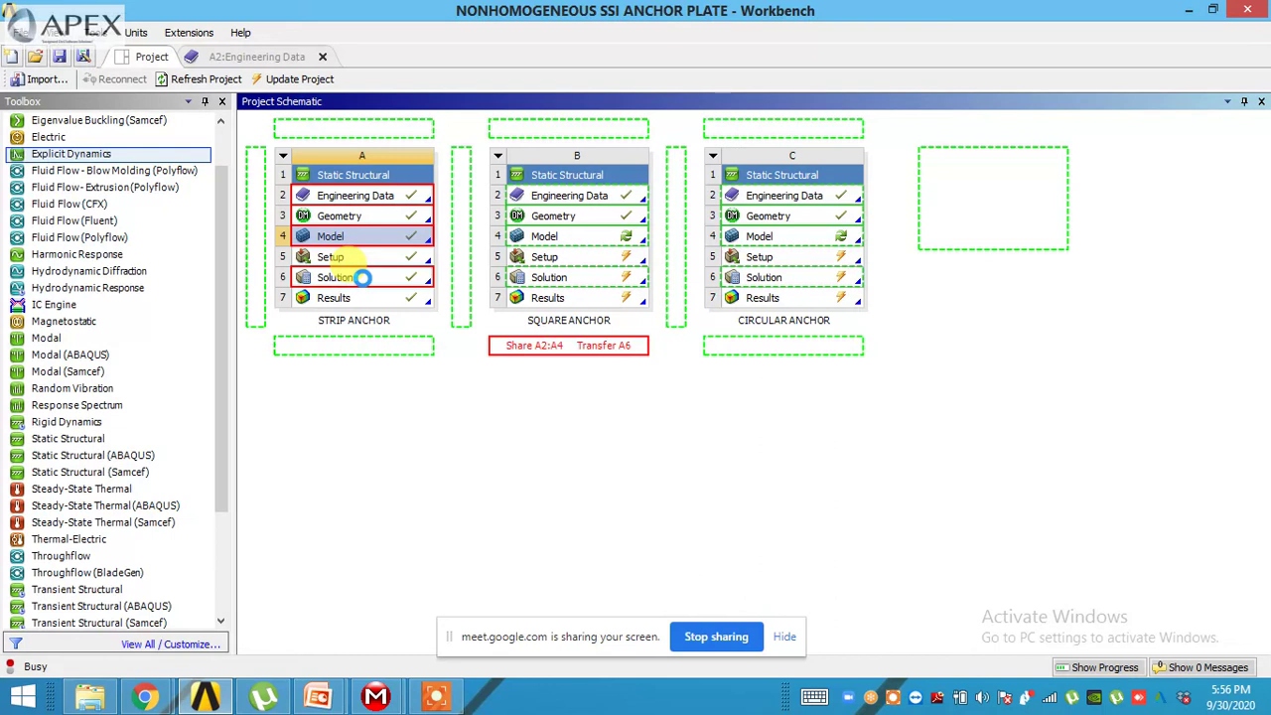
pyautogui.moveTo(348, 288); pyautogui.dragTo(350, 268)
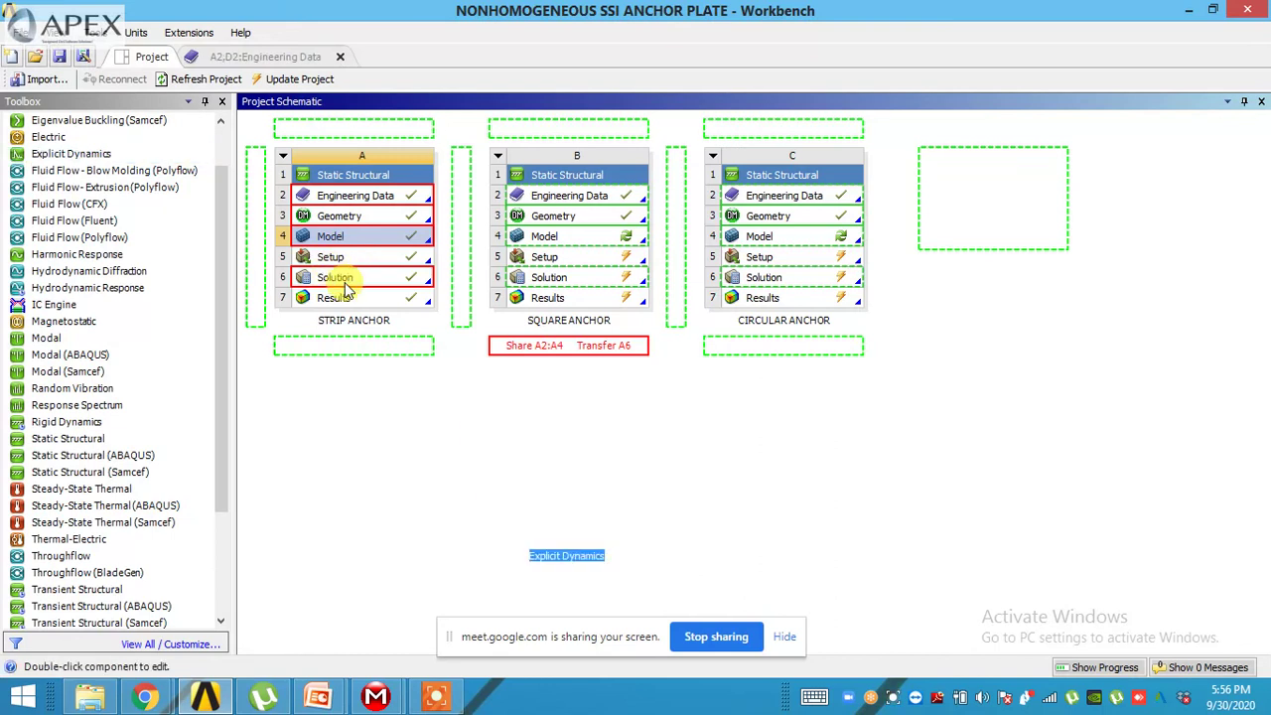
pyautogui.moveTo(346, 288); pyautogui.dragTo(345, 288)
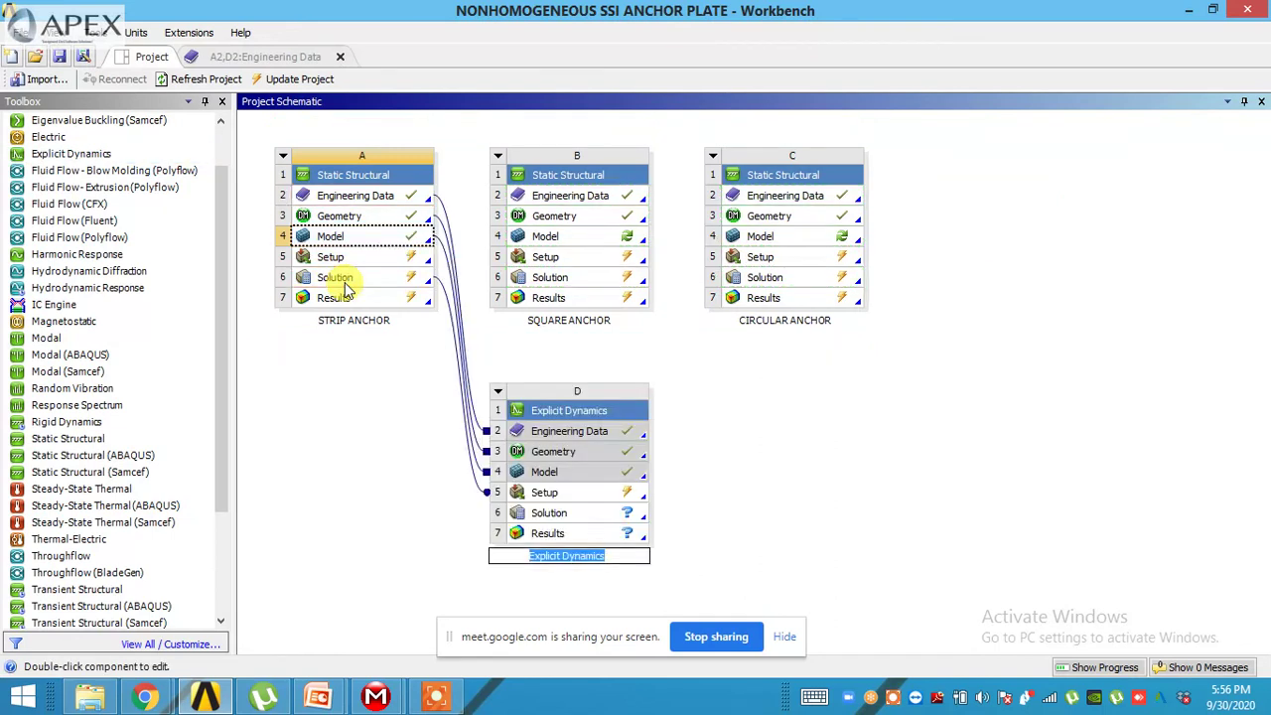
pyautogui.click(511, 350)
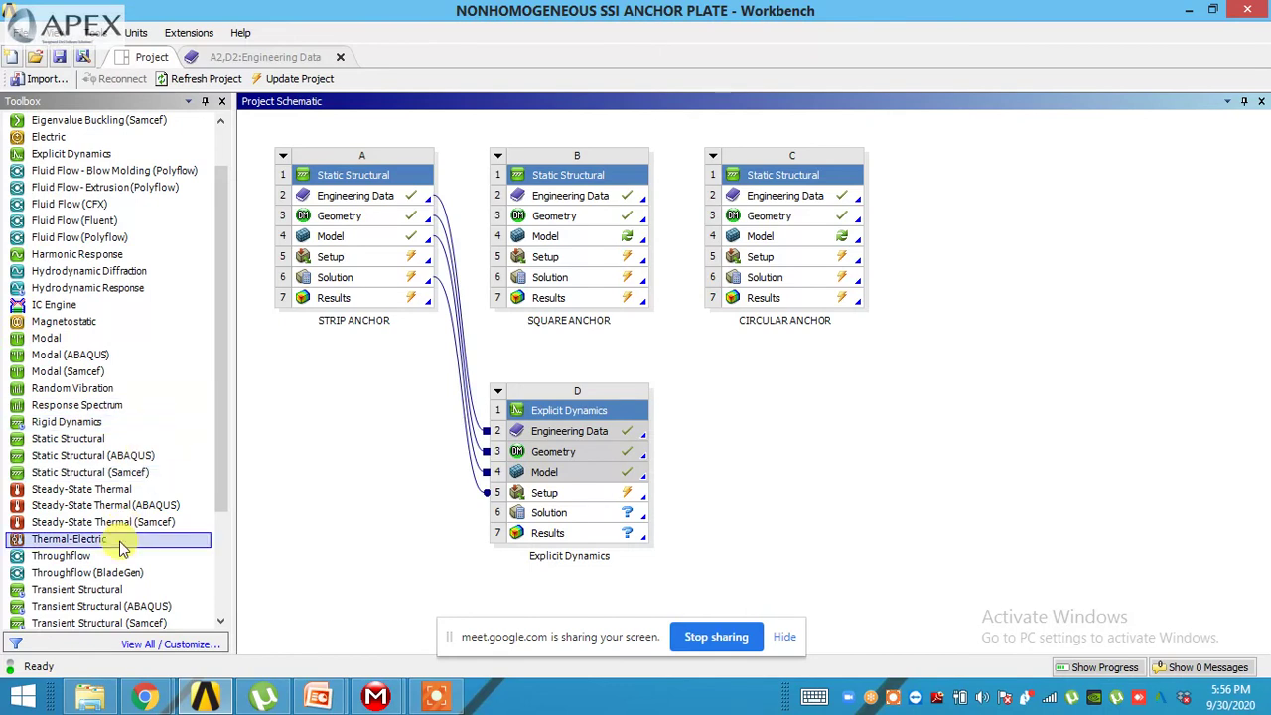
# - Add a Transient Structural system D sharing SQUARE ANCHOR's geometry and model
pyautogui.moveTo(100, 589); pyautogui.dragTo(614, 286)
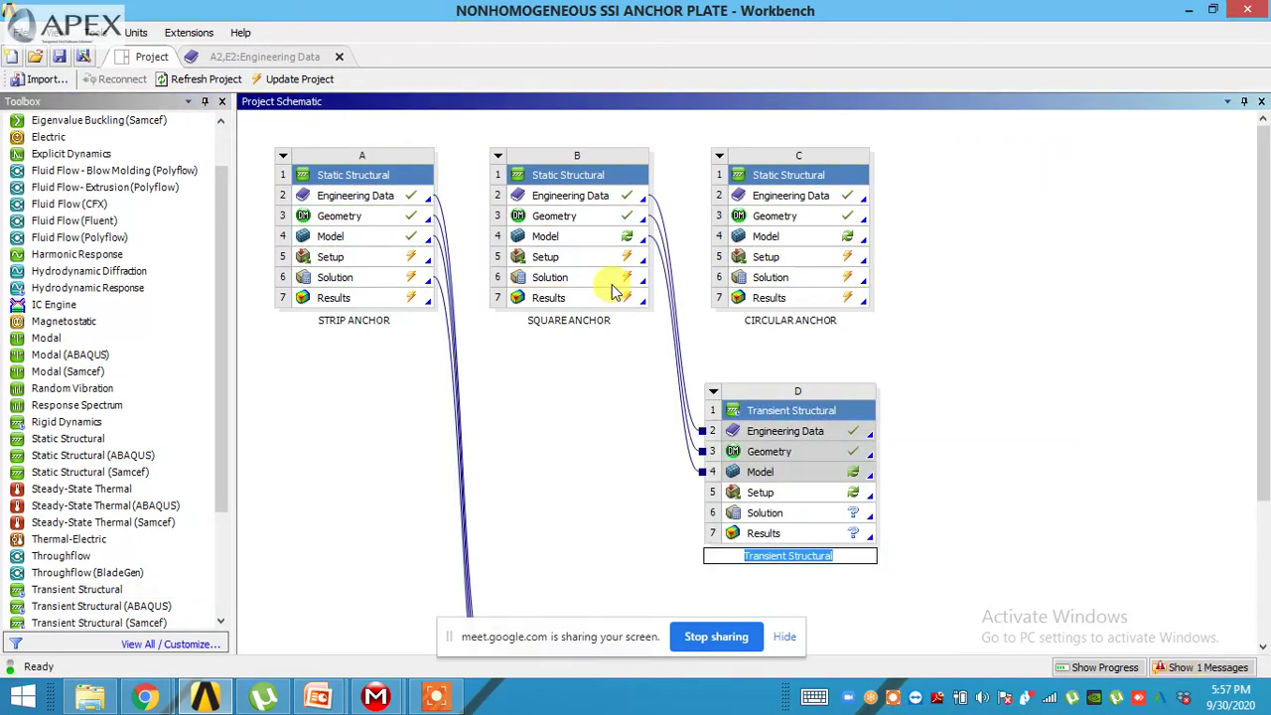
pyautogui.click(492, 494)
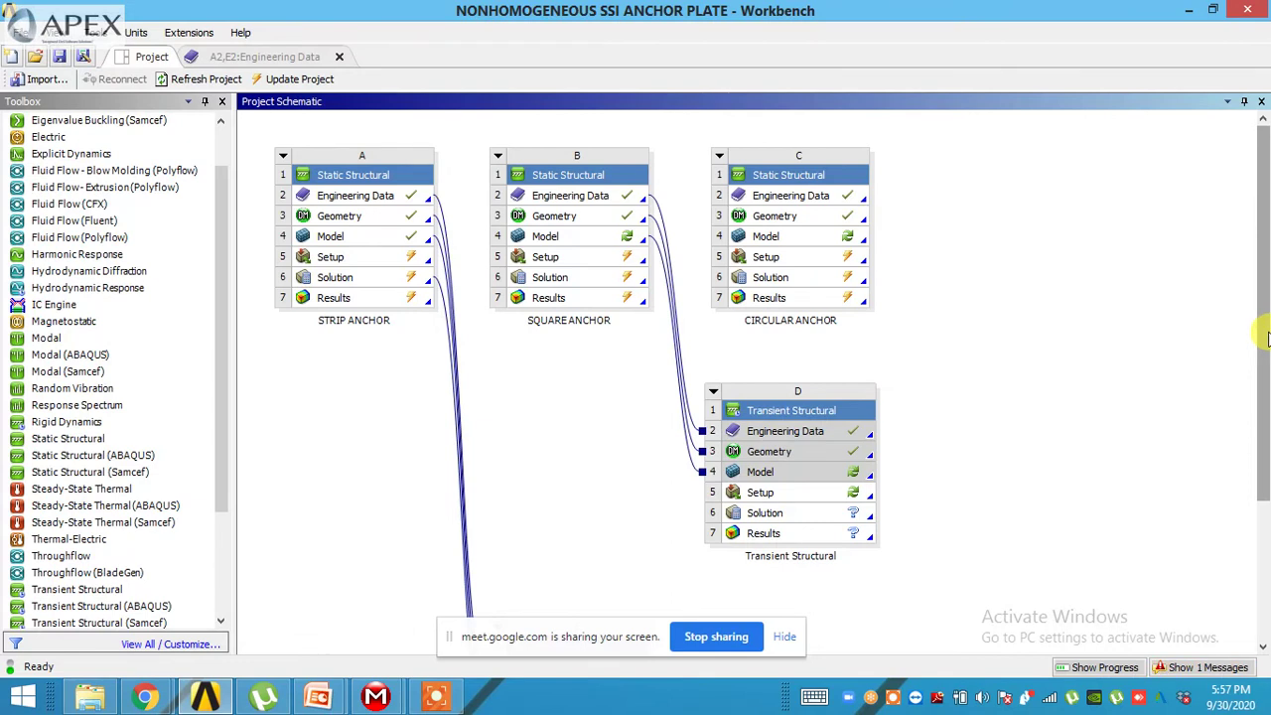
pyautogui.moveTo(1265, 331); pyautogui.dragTo(1269, 543)
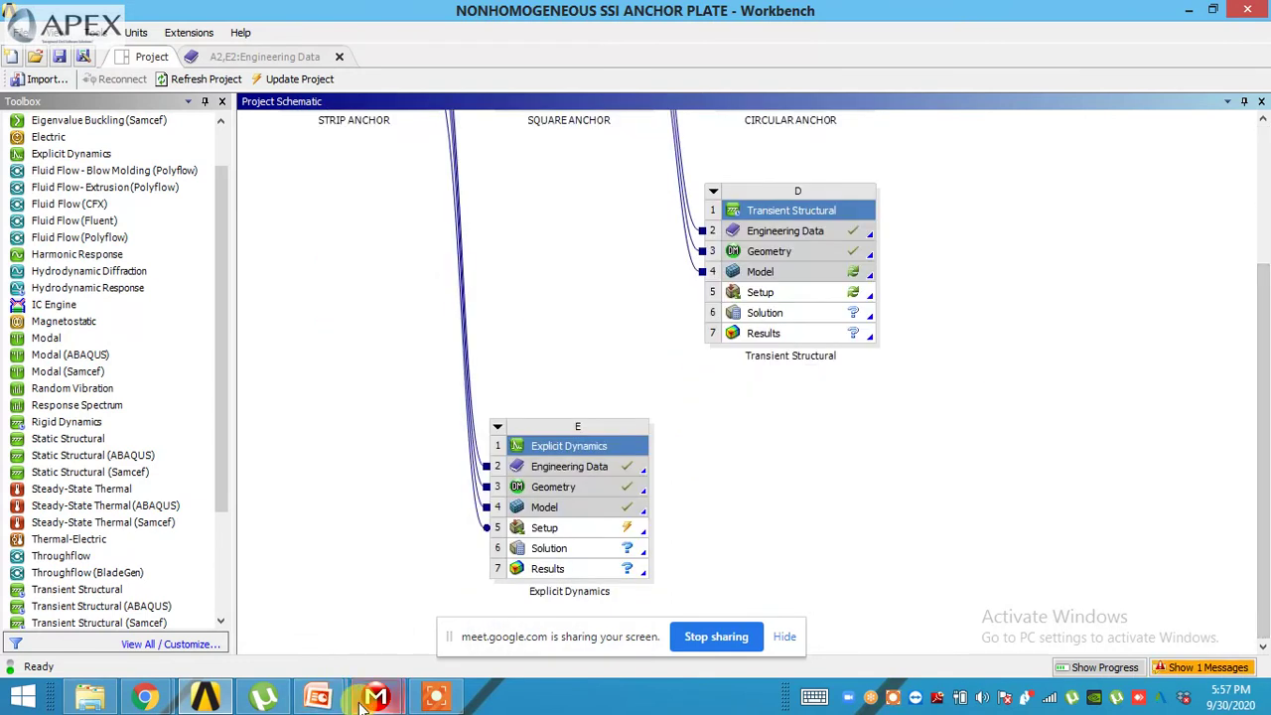
# - Back in Mechanical, insert a Velocity initial condition under Explicit Dynamics (E5)
pyautogui.moveTo(376, 703)
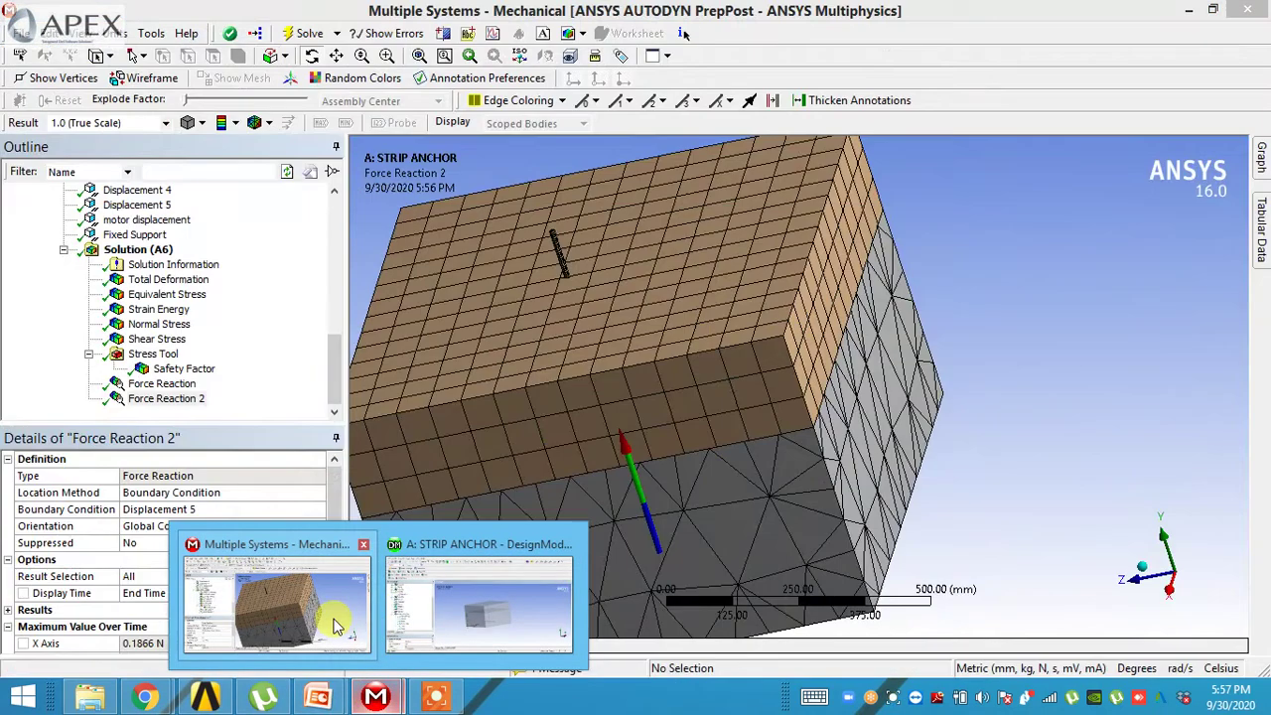
pyautogui.click(335, 624)
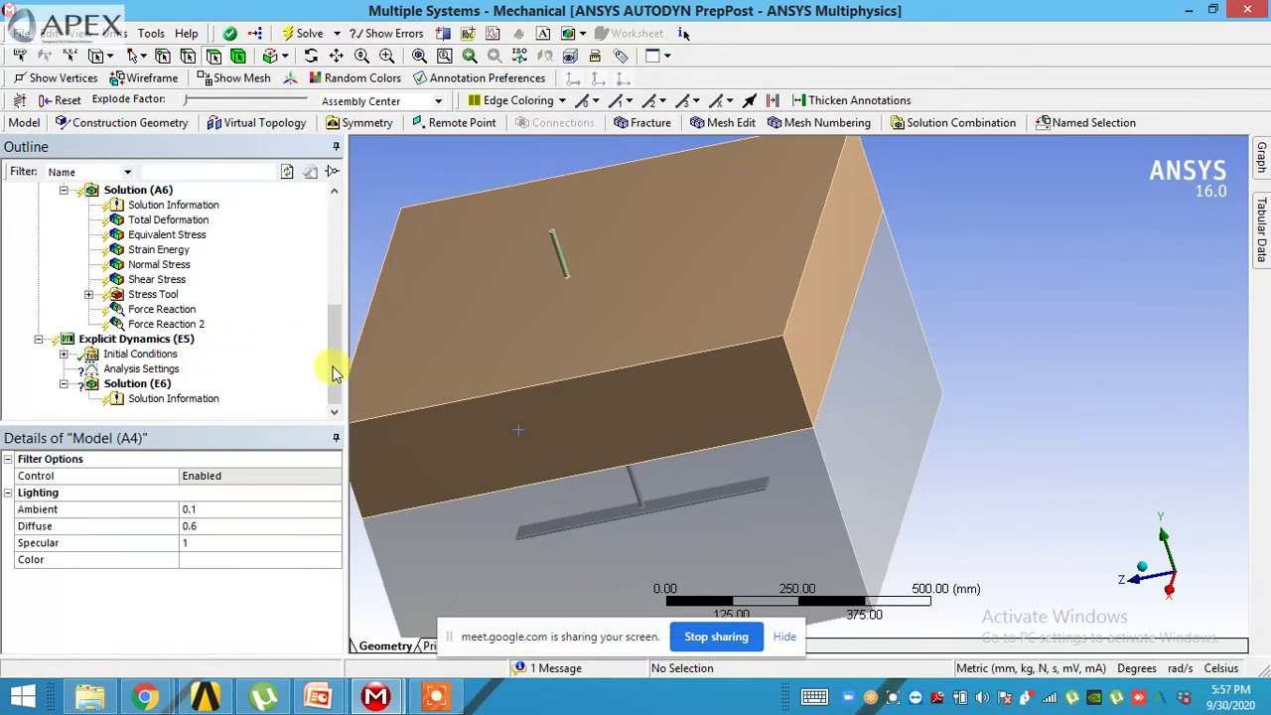
pyautogui.scroll(1, 337, 364)
pyautogui.scroll(-1, 340, 372)
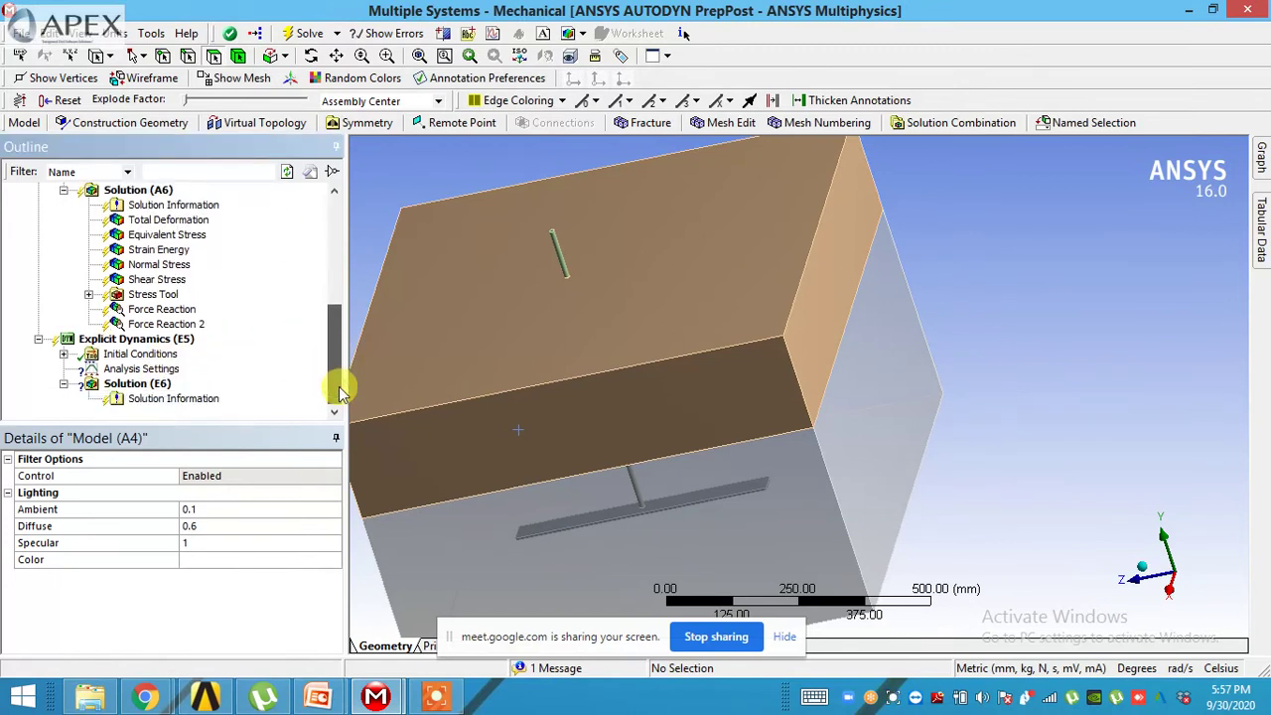
pyautogui.click(64, 353)
pyautogui.moveTo(387, 357); pyautogui.dragTo(350, 331, button='middle')
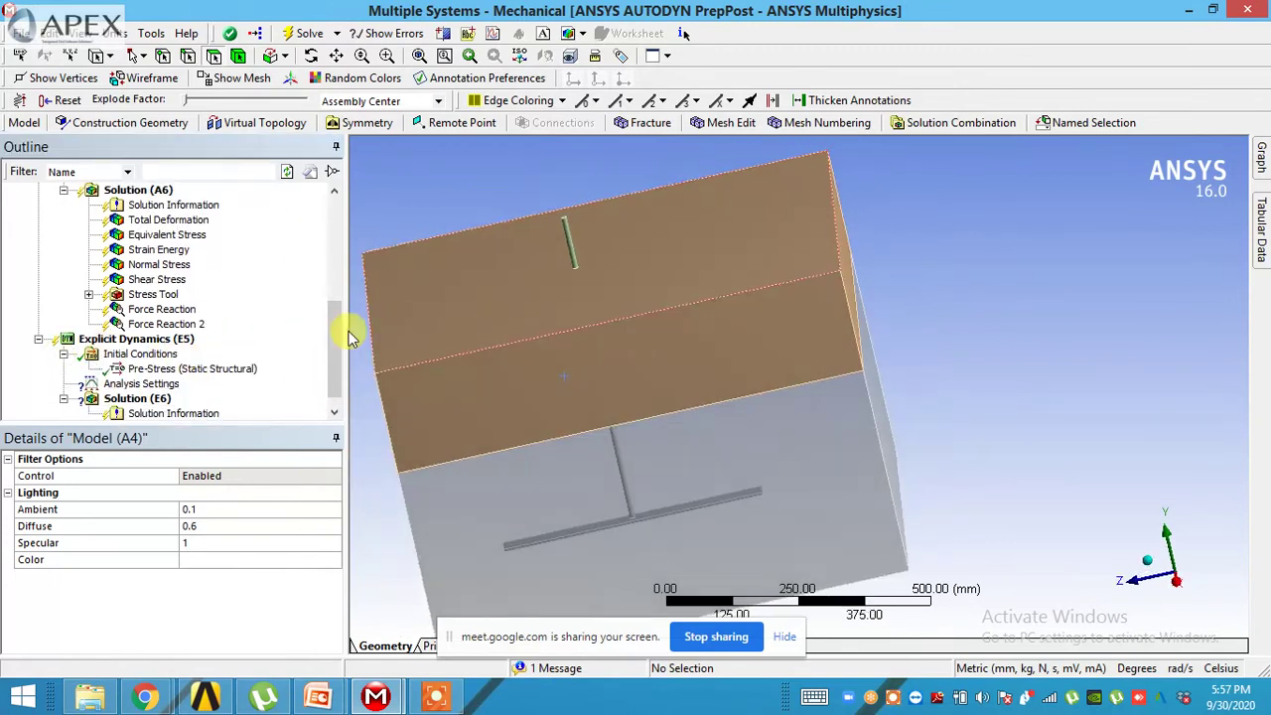
pyautogui.rightClick(173, 343)
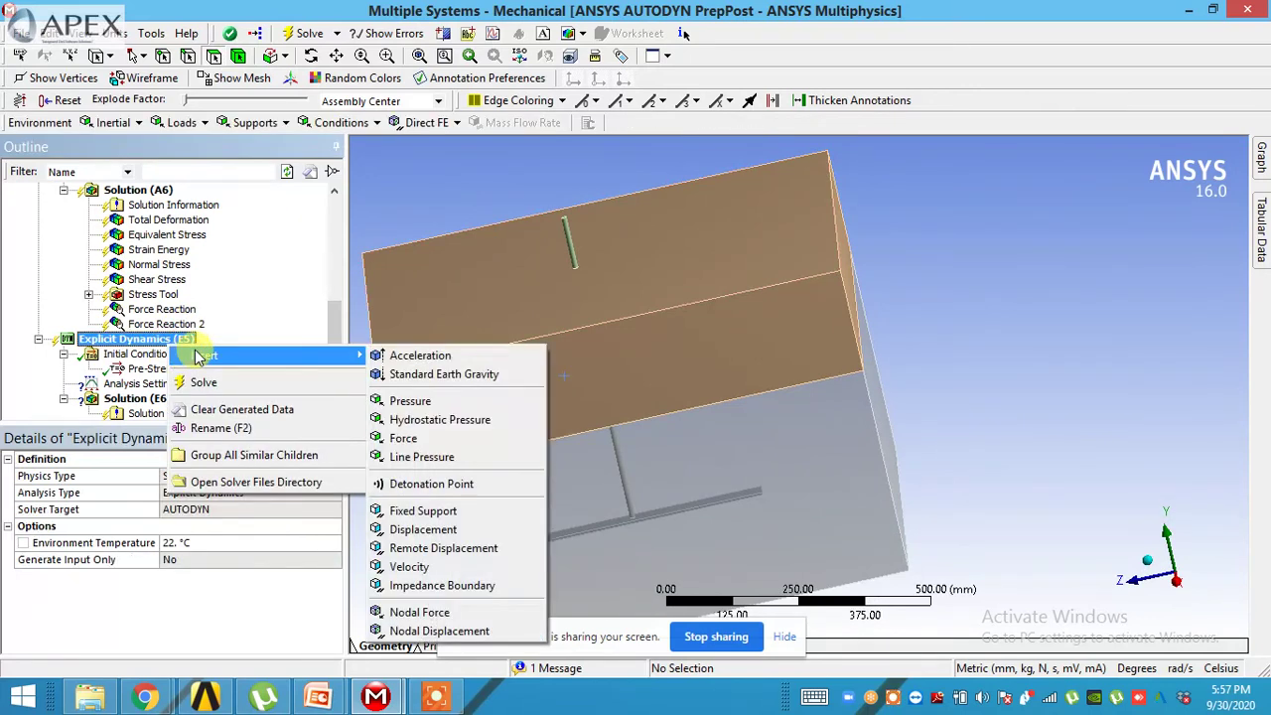
pyautogui.click(136, 369)
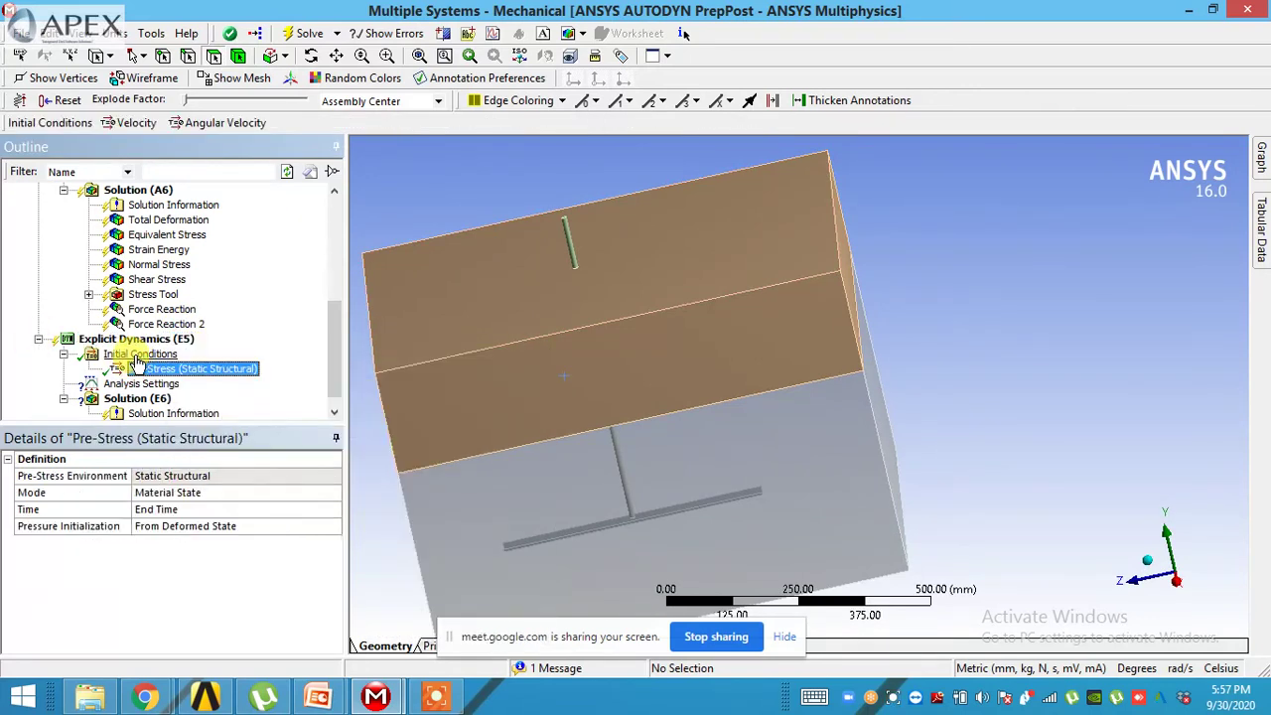
pyautogui.click(139, 354)
pyautogui.rightClick(136, 359)
pyautogui.moveTo(164, 365)
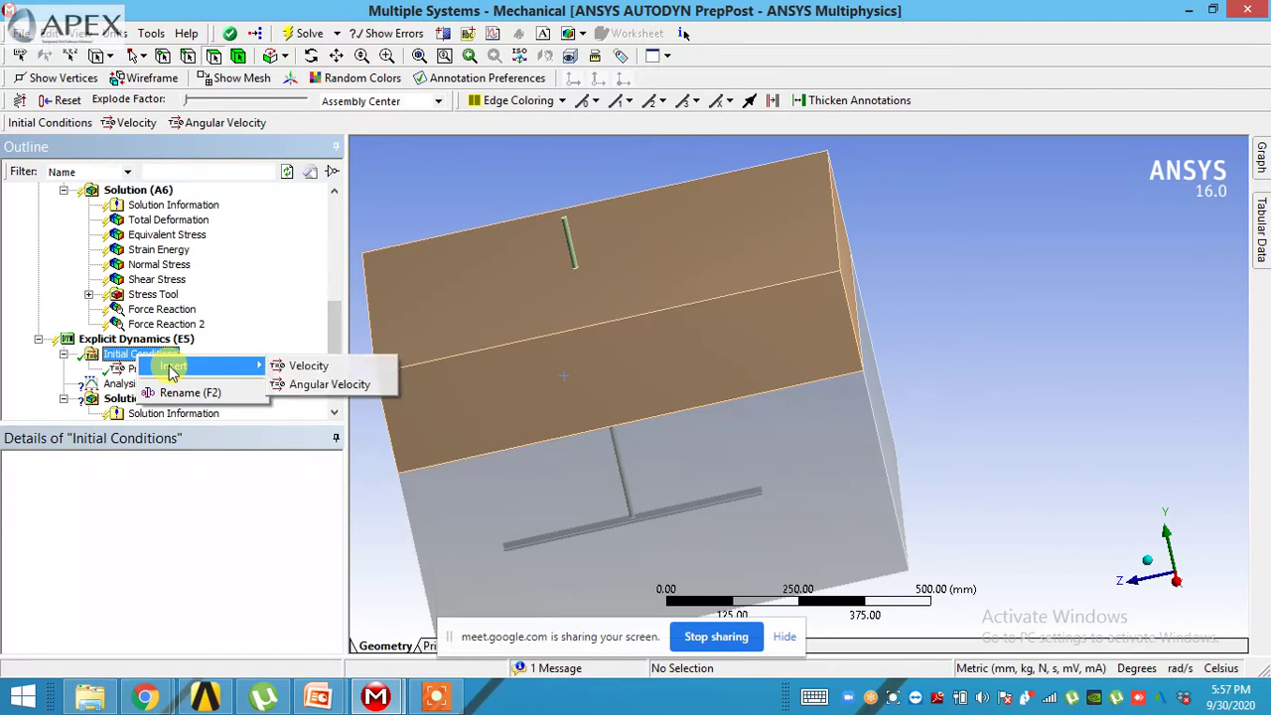
pyautogui.click(281, 368)
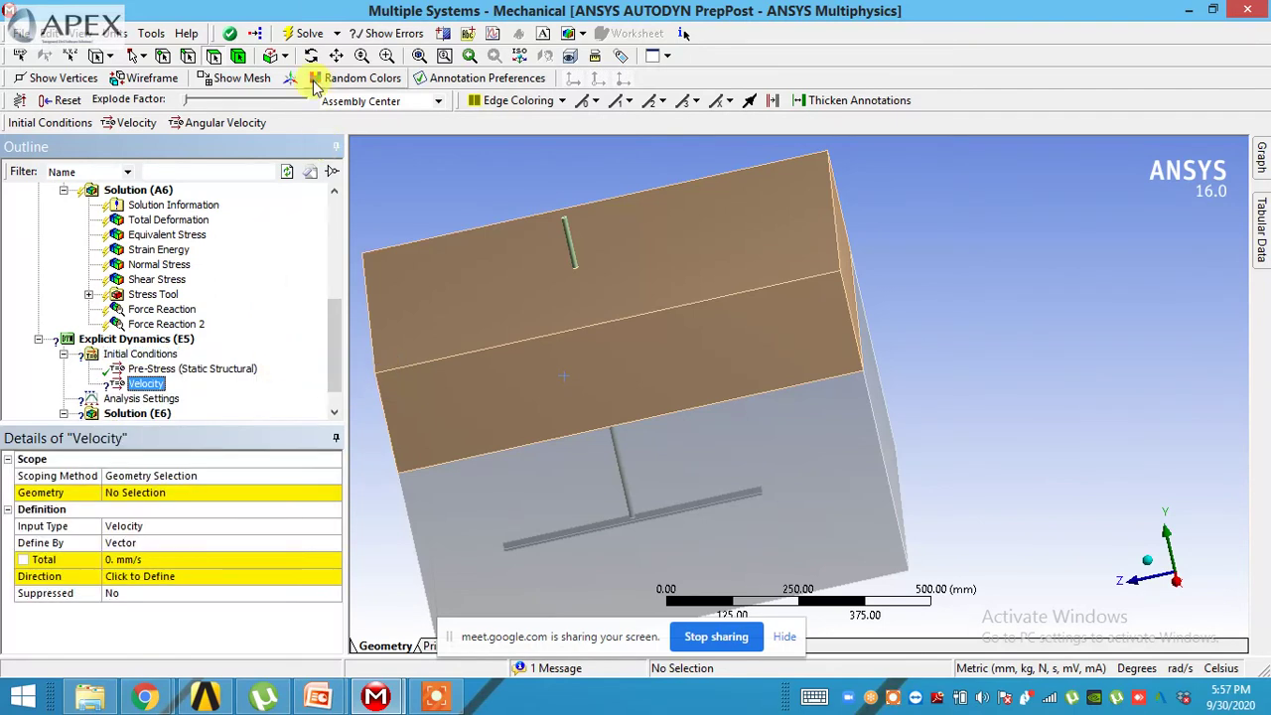
# - Apply the velocity to the strip body at -300 mm/s along the box's vertical edge
pyautogui.click(238, 56)
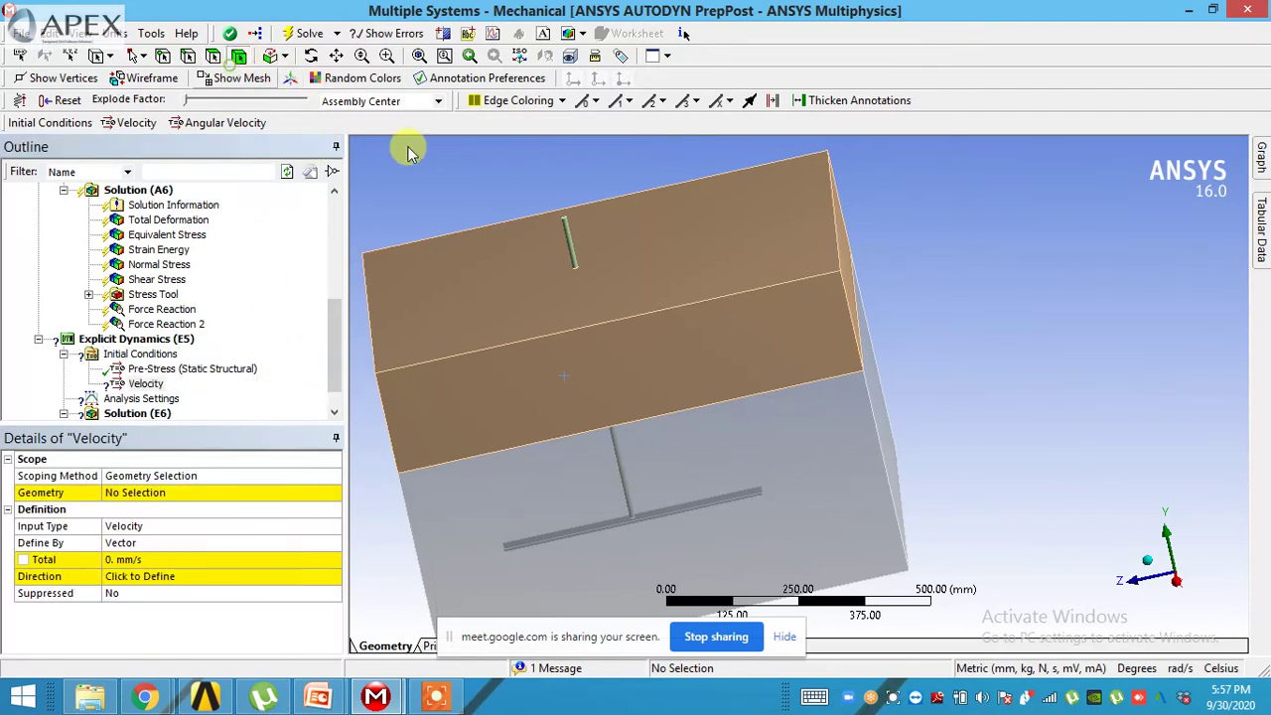
pyautogui.click(567, 244)
pyautogui.moveTo(567, 247); pyautogui.dragTo(559, 204, button='middle')
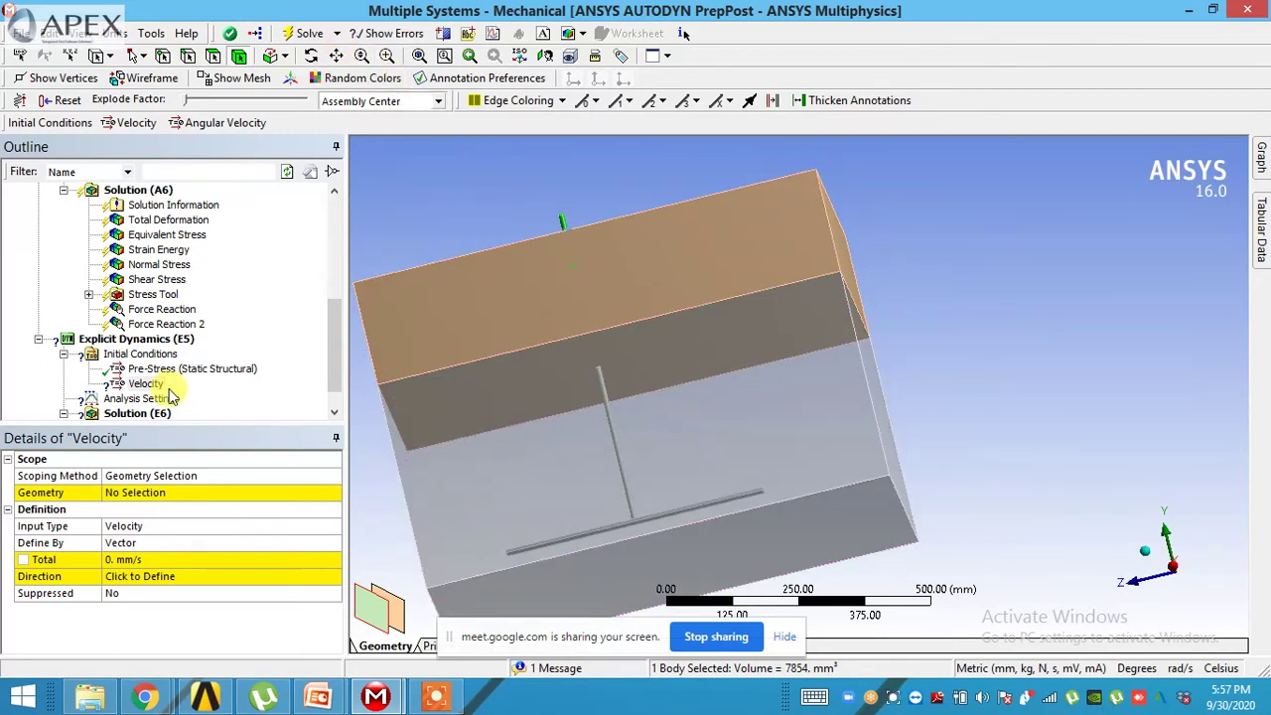
pyautogui.click(144, 494)
pyautogui.click(147, 493)
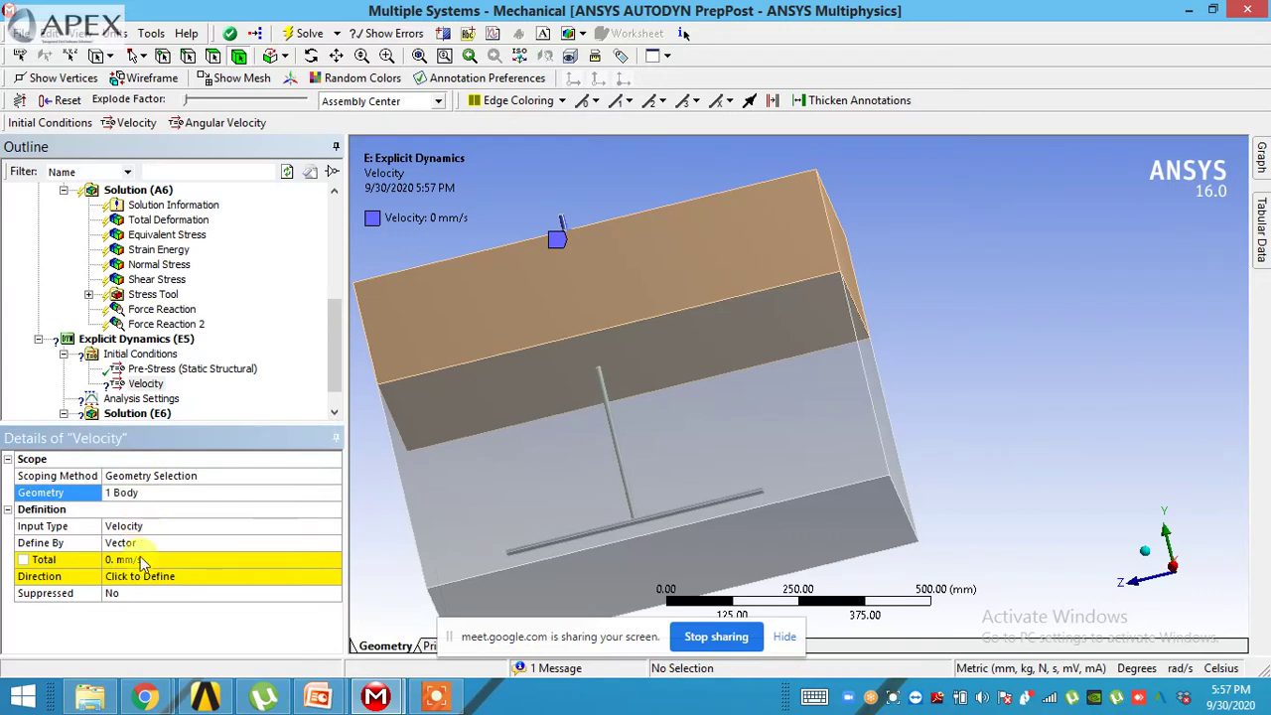
pyautogui.click(139, 559)
pyautogui.write('-300')
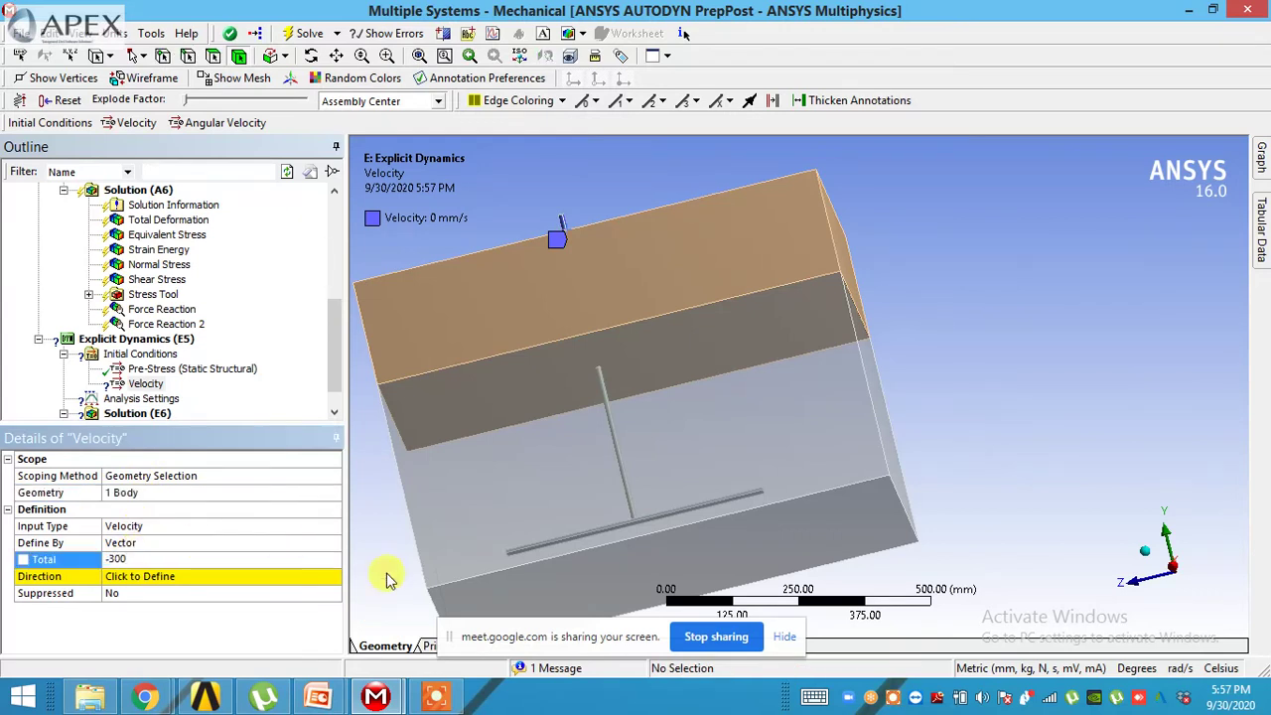
pyautogui.press('Return')
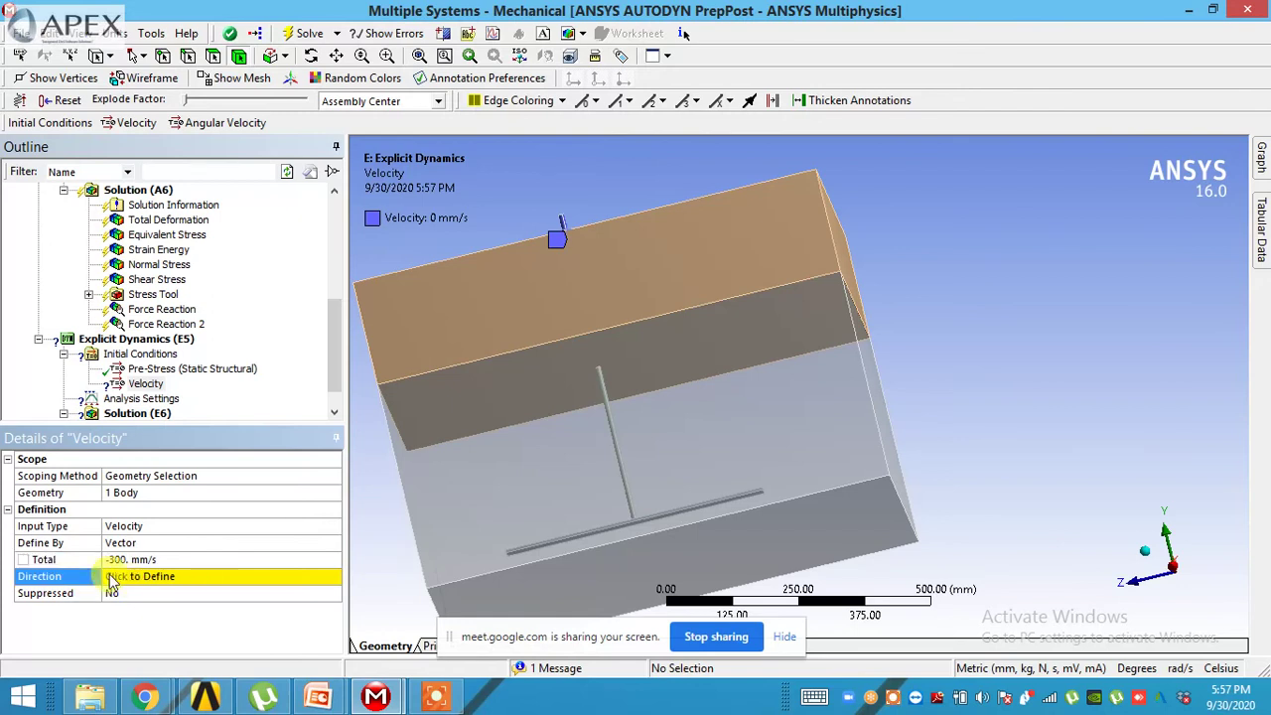
pyautogui.click(85, 577)
pyautogui.moveTo(496, 476); pyautogui.dragTo(440, 553, button='middle')
pyautogui.click(479, 471)
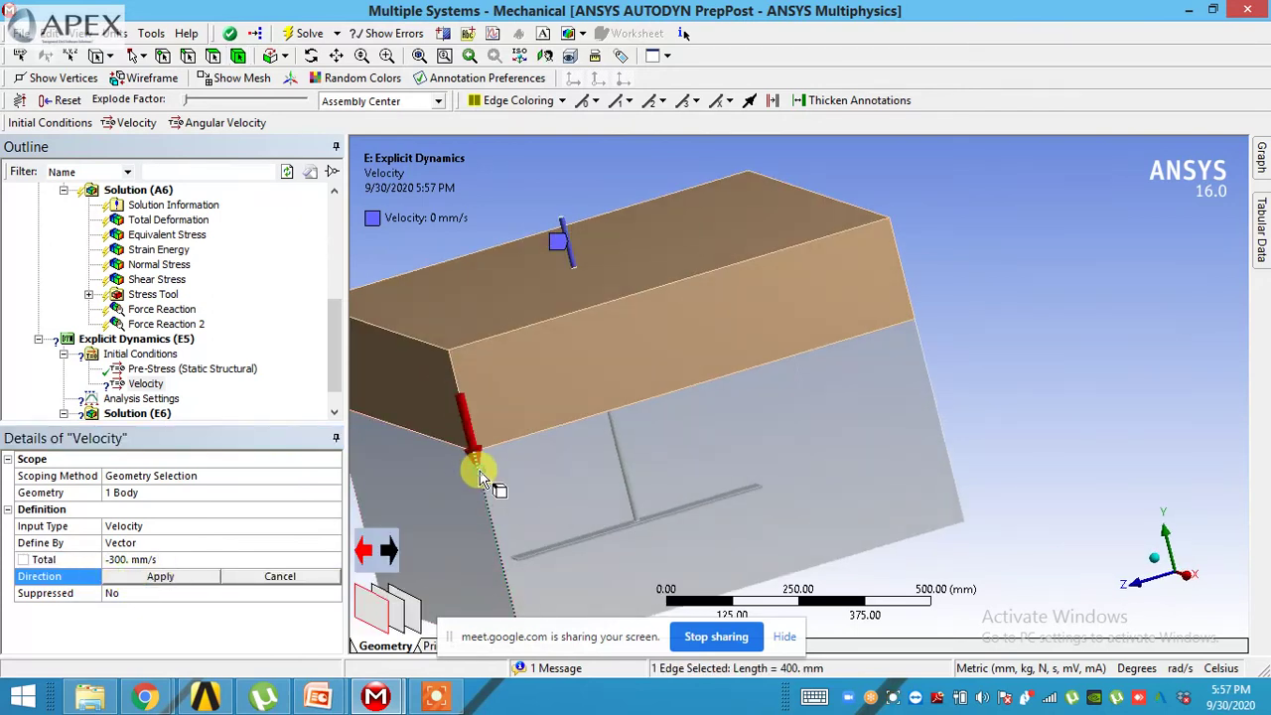
pyautogui.click(159, 577)
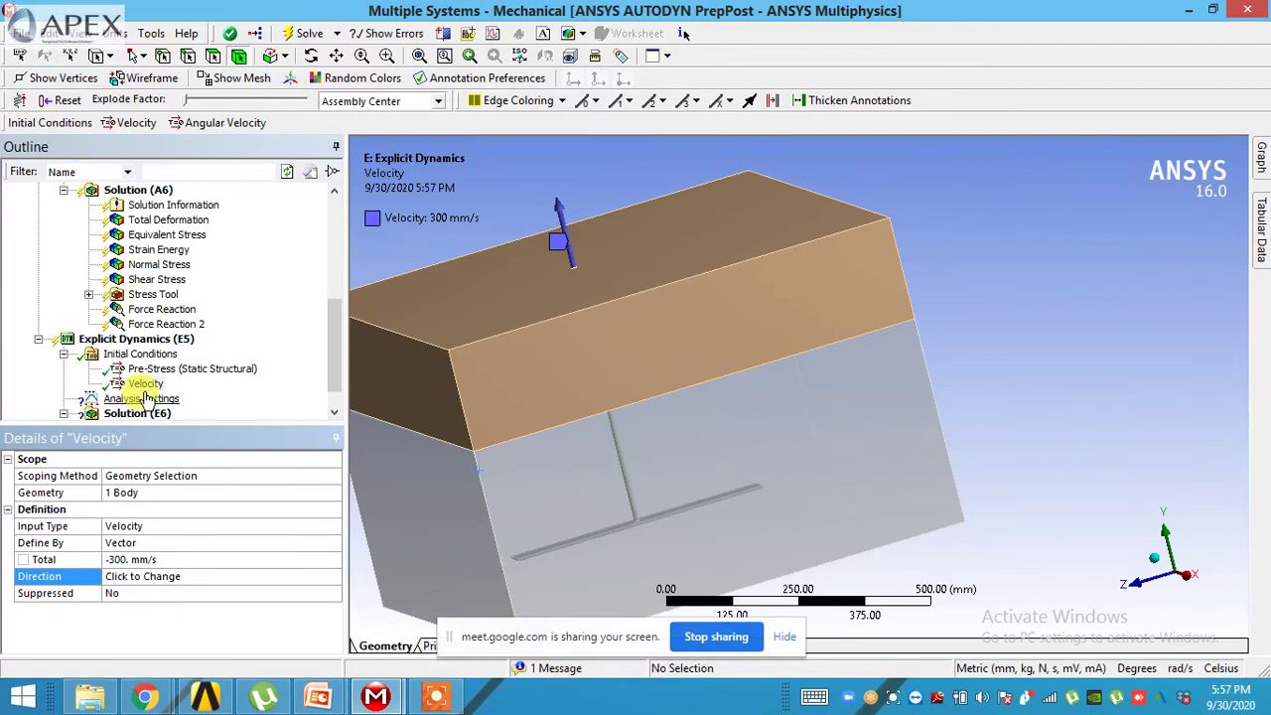
# - Set the analysis End Time to 0.002 s
pyautogui.click(141, 399)
pyautogui.click(191, 544)
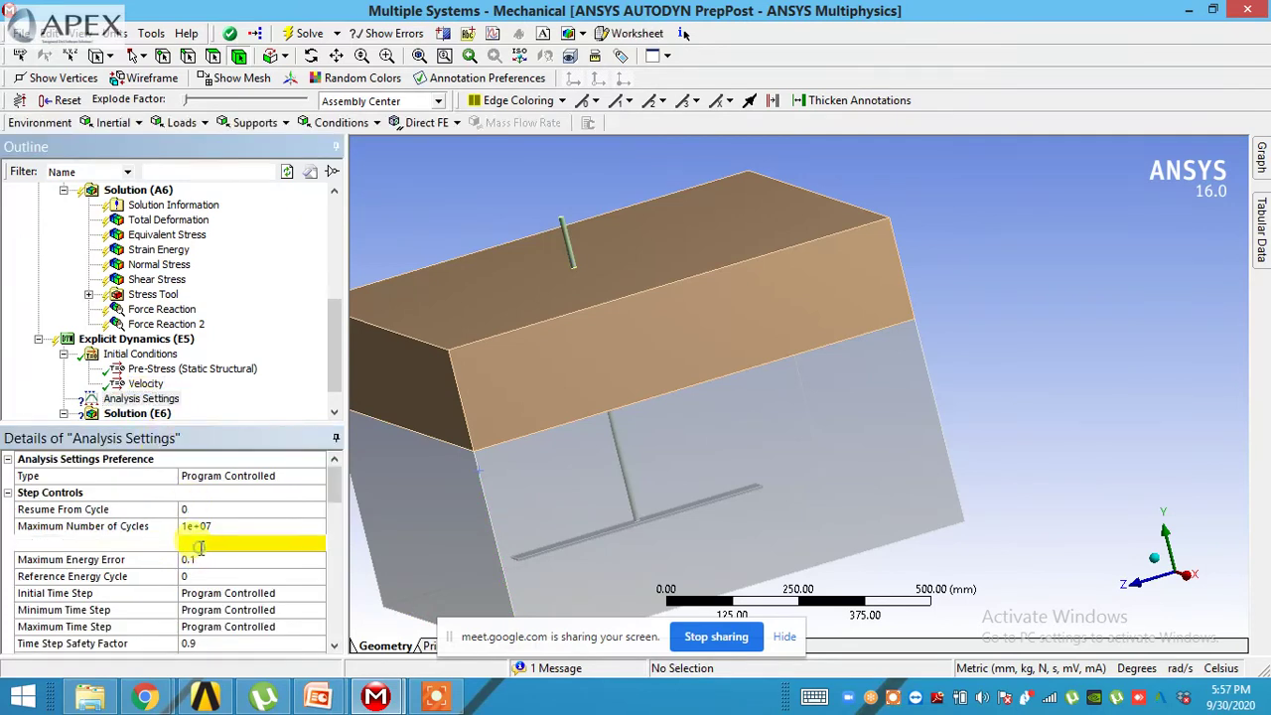
pyautogui.write('0.002')
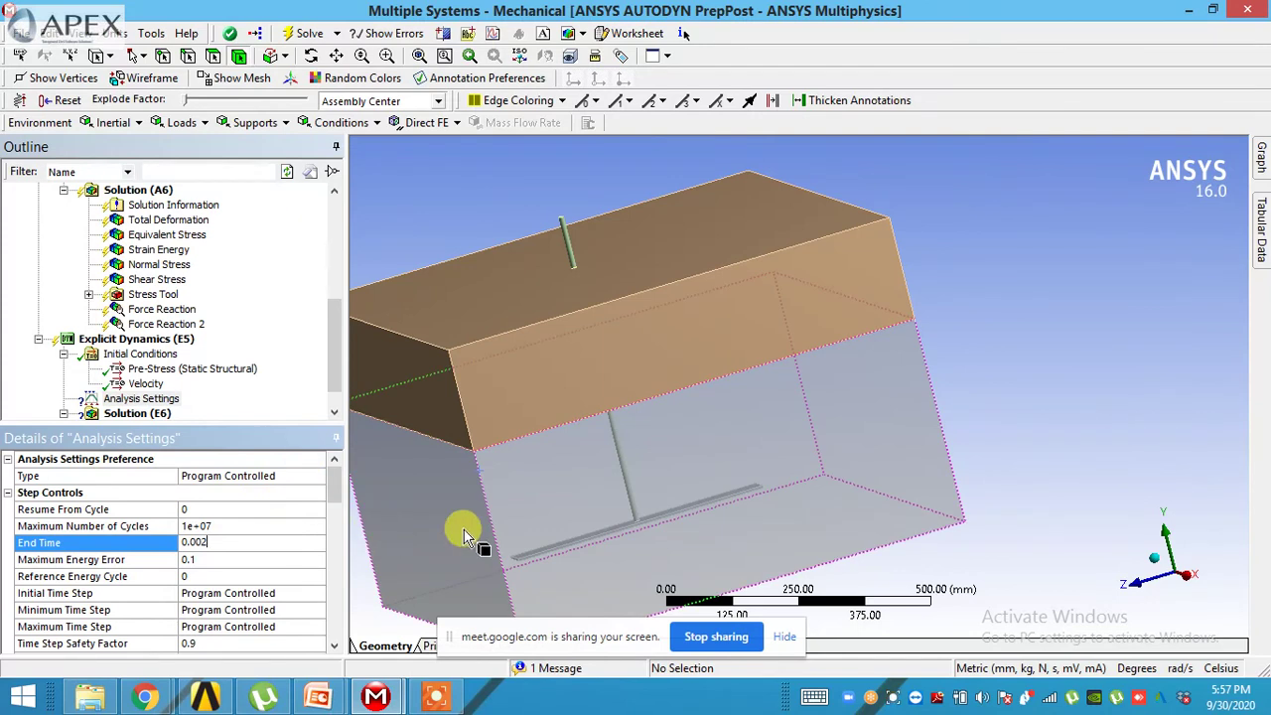
pyautogui.click(934, 402)
# - Change the Analysis Settings End Time from 0.002 s to 0.2 s
pyautogui.click(984, 316)
pyautogui.moveTo(983, 316); pyautogui.dragTo(1241, 261, button='middle')
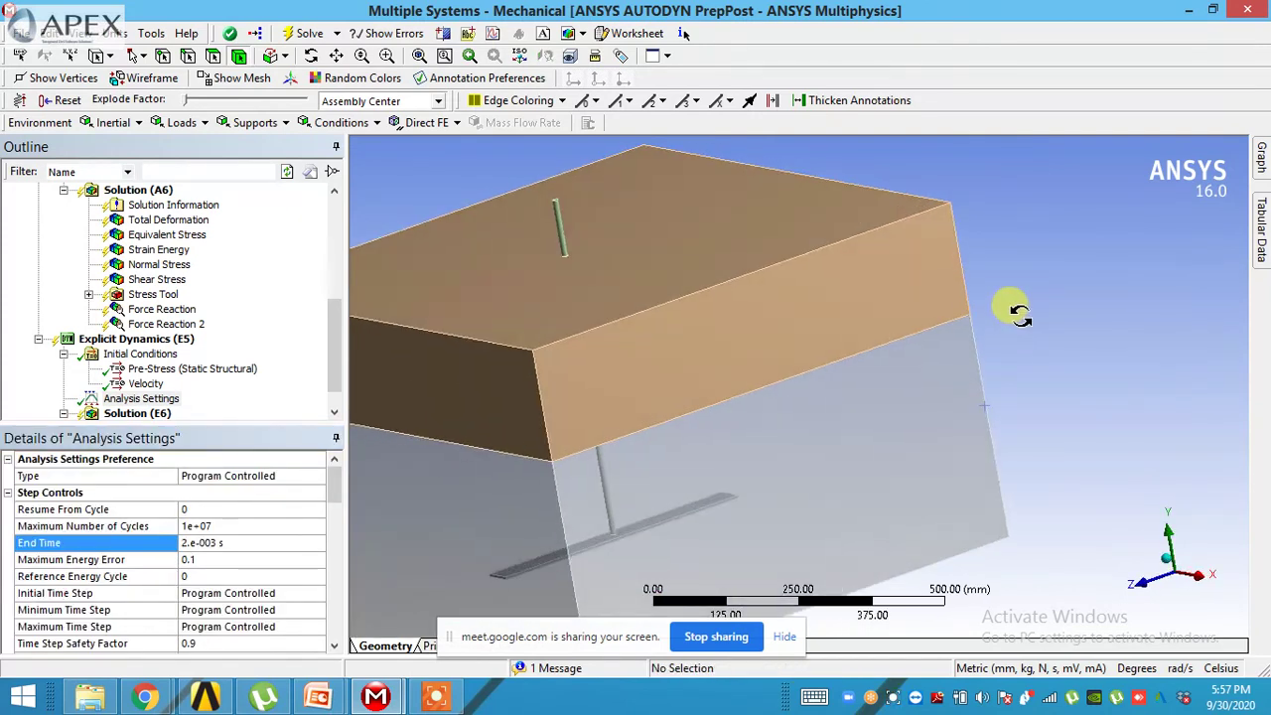
pyautogui.click(240, 545)
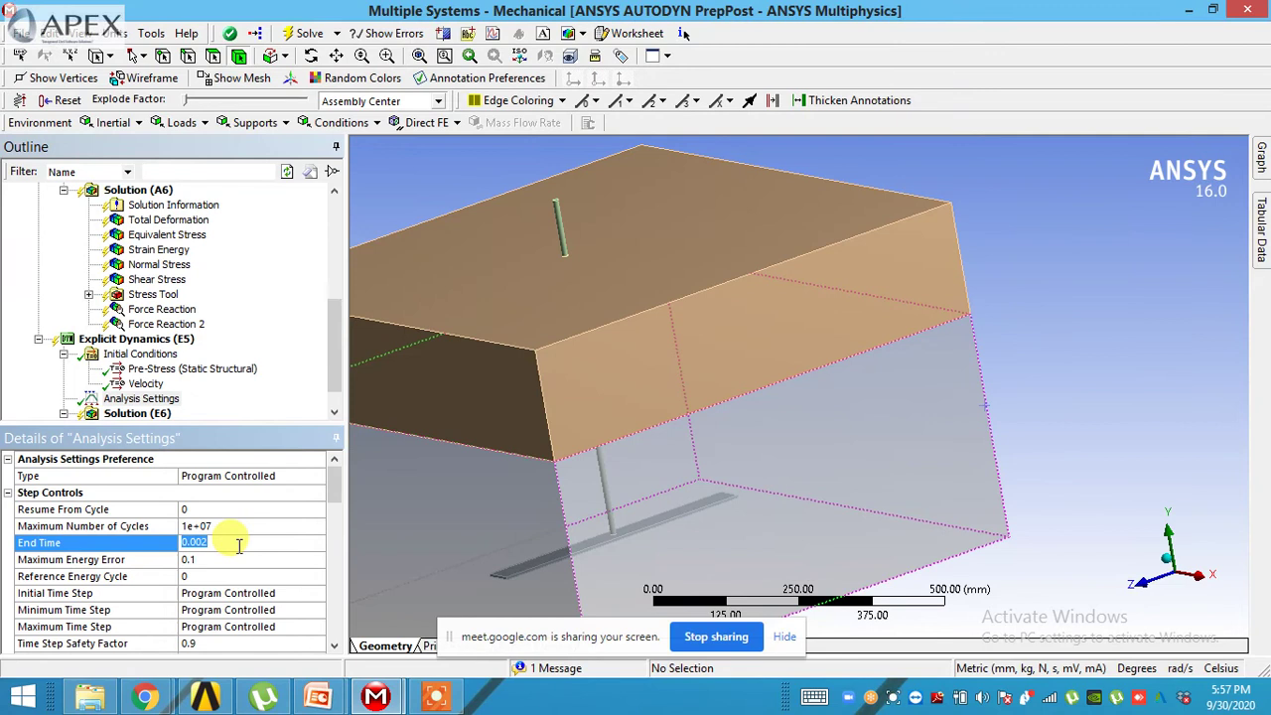
pyautogui.write('0.2')
pyautogui.click(1044, 176)
pyautogui.scroll(-1, 326, 407)
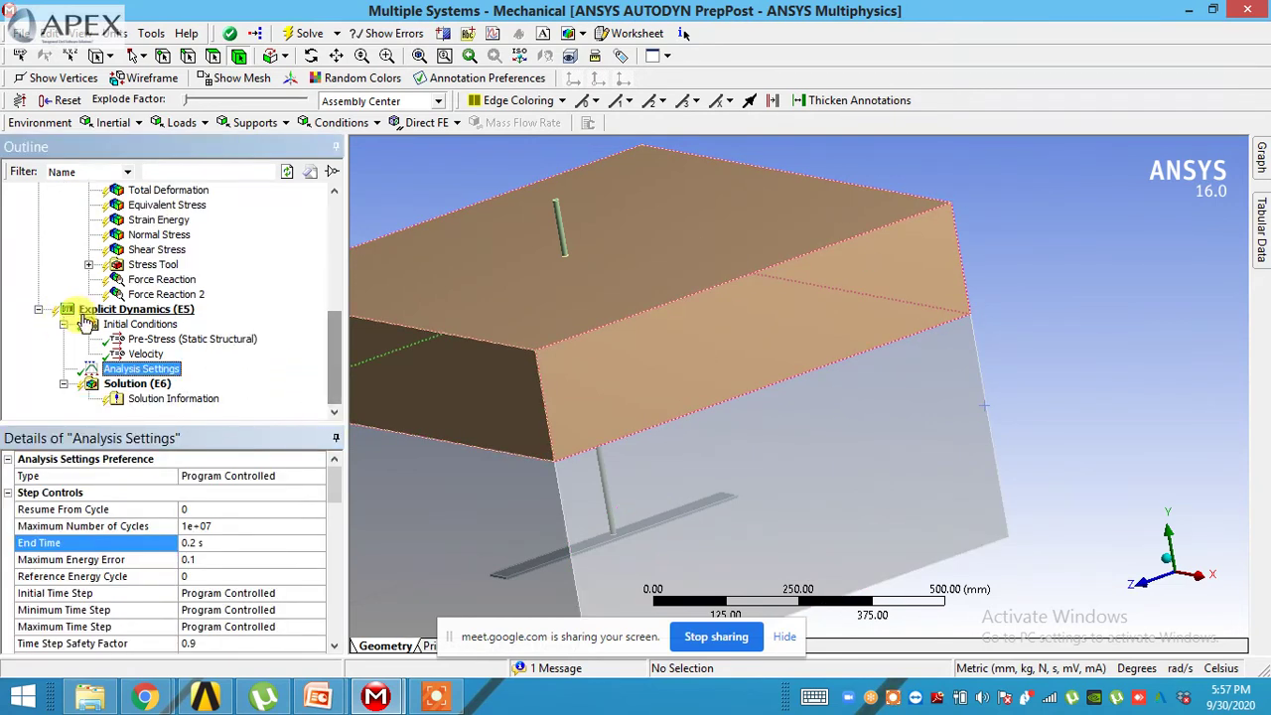
pyautogui.rightClick(100, 311)
pyautogui.moveTo(123, 328)
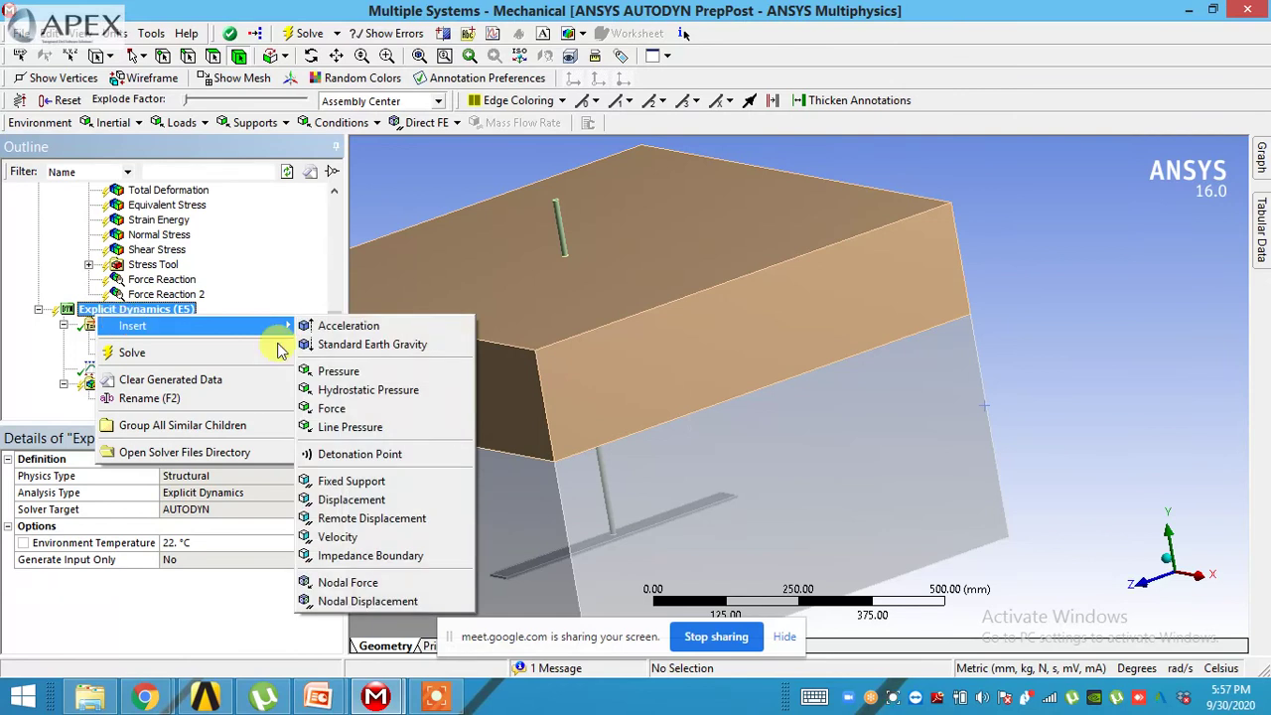
pyautogui.click(353, 485)
pyautogui.moveTo(397, 471); pyautogui.dragTo(567, 520, button='middle')
pyautogui.click(626, 489)
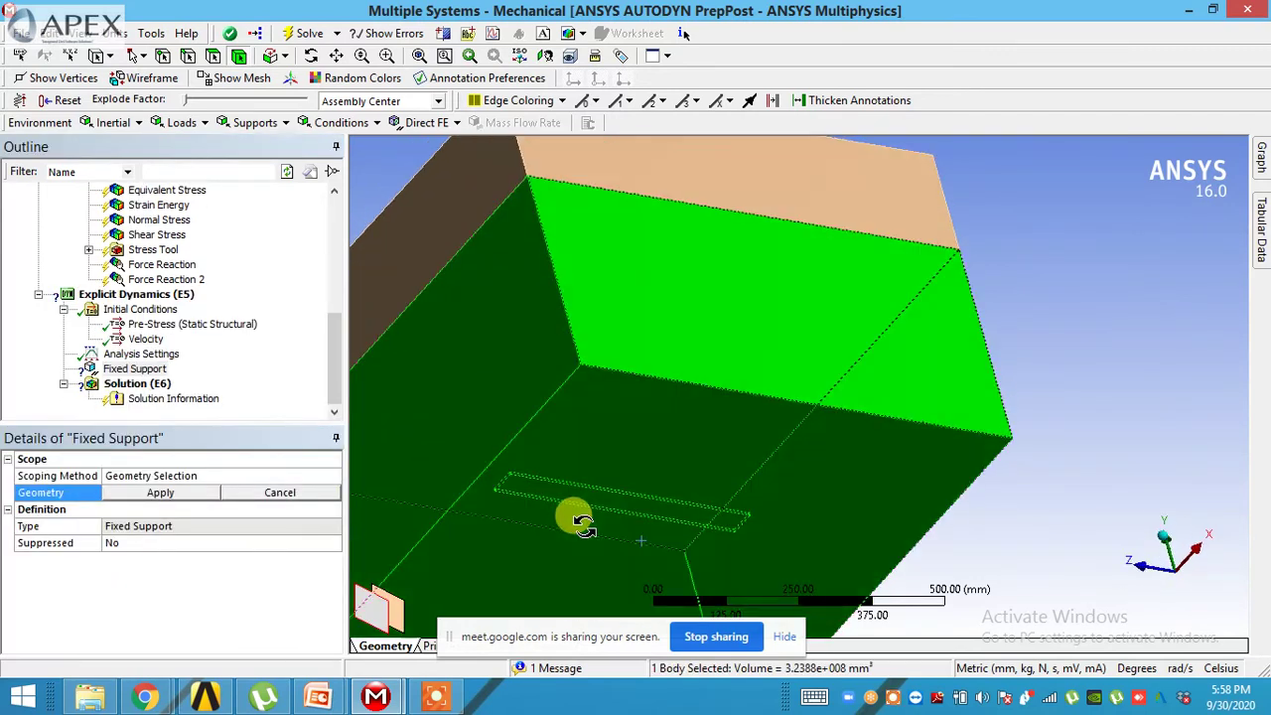
pyautogui.click(135, 370)
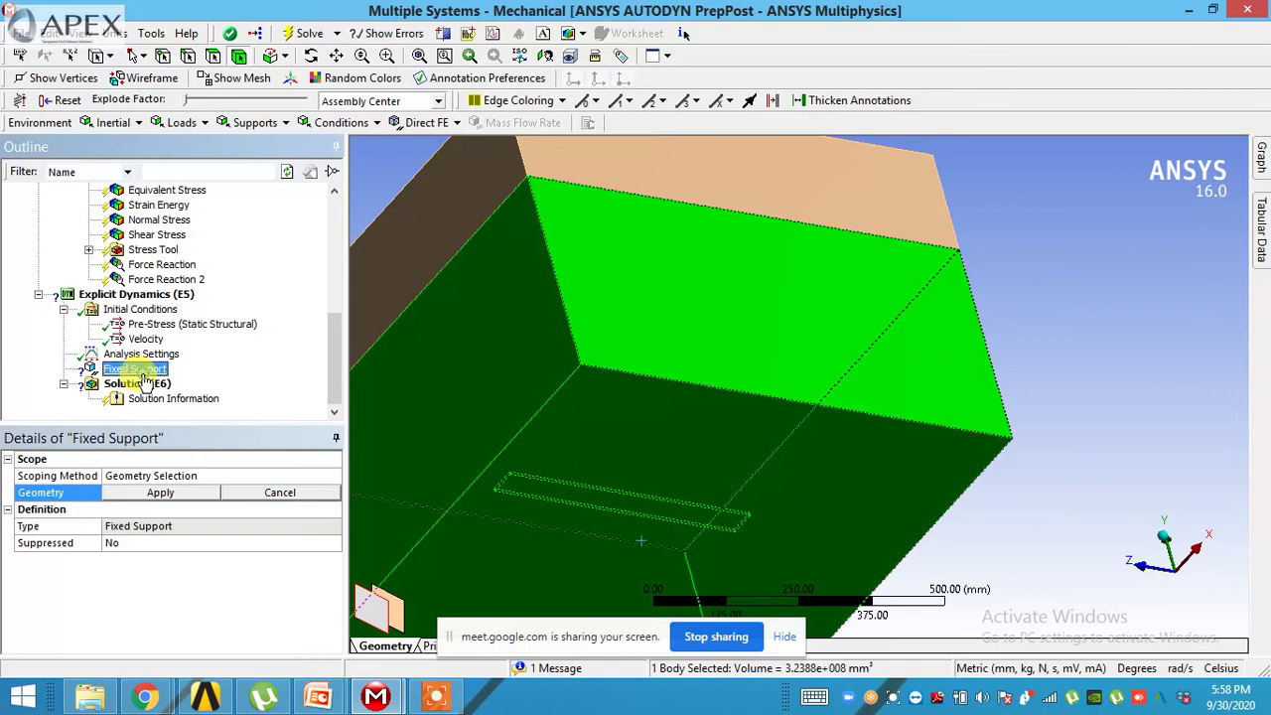
pyautogui.click(130, 295)
pyautogui.rightClick(147, 296)
pyautogui.moveTo(183, 311)
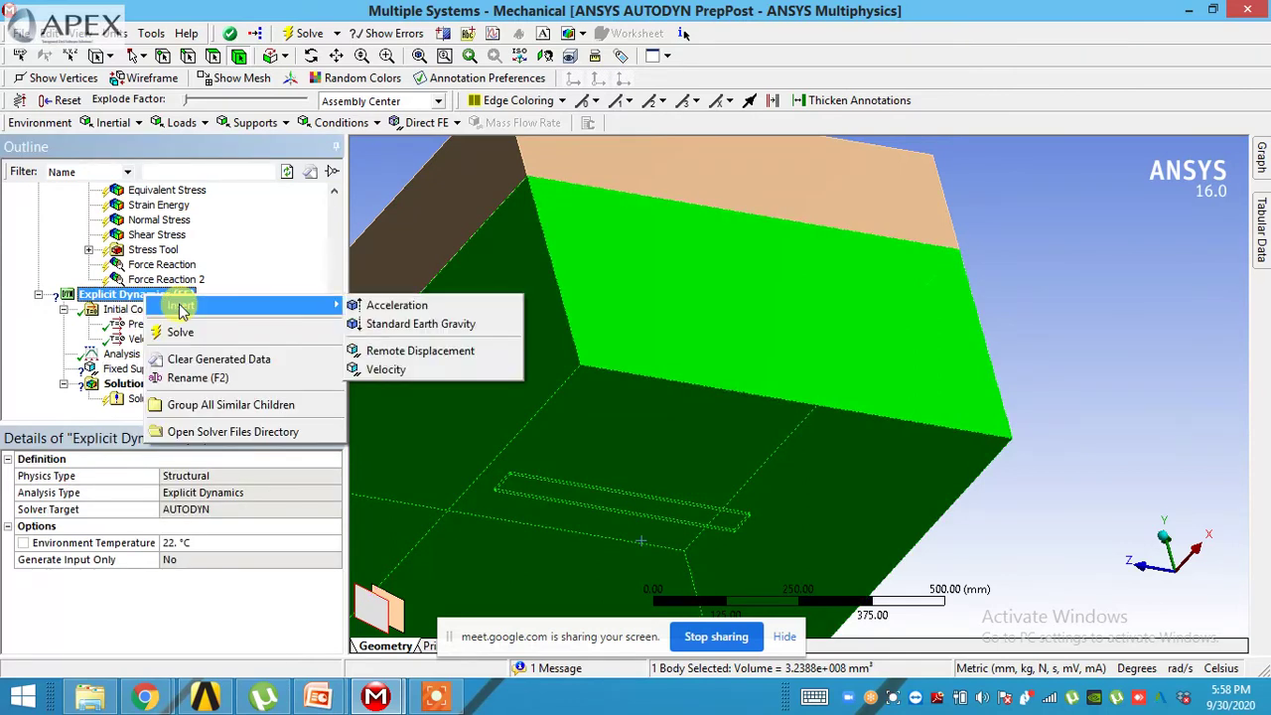
pyautogui.click(117, 381)
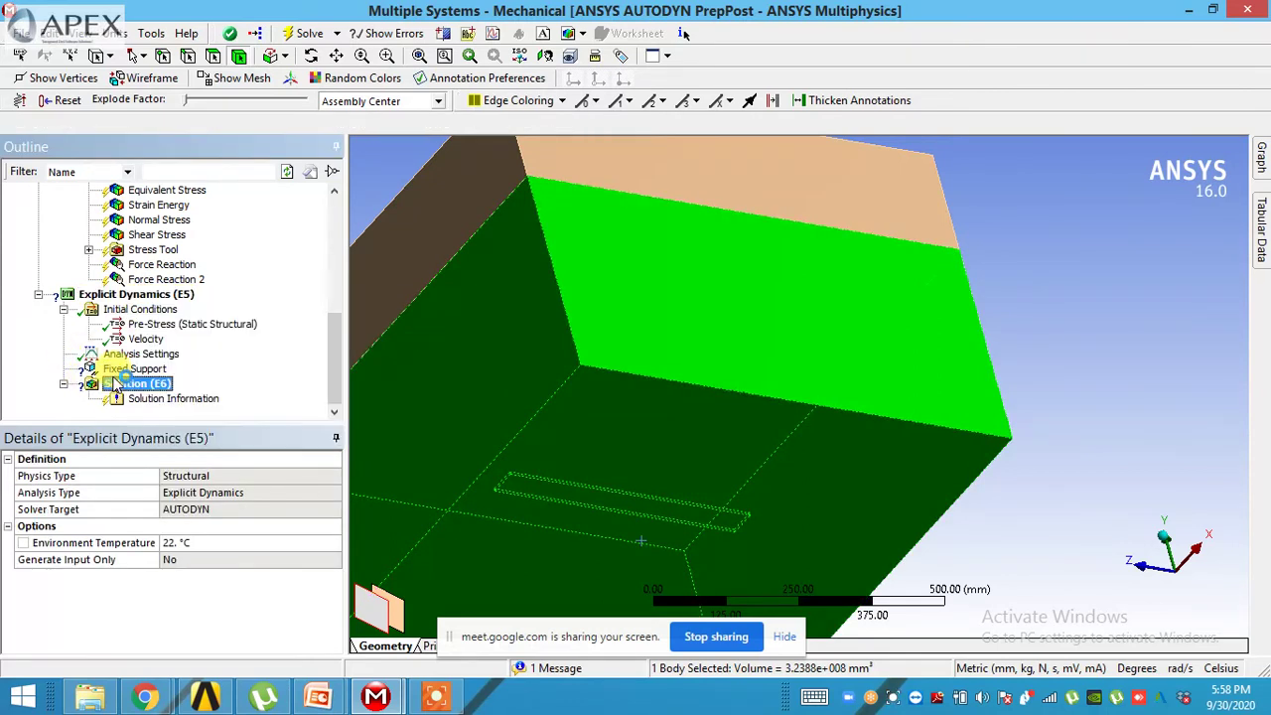
pyautogui.click(119, 370)
pyautogui.rightClick(117, 370)
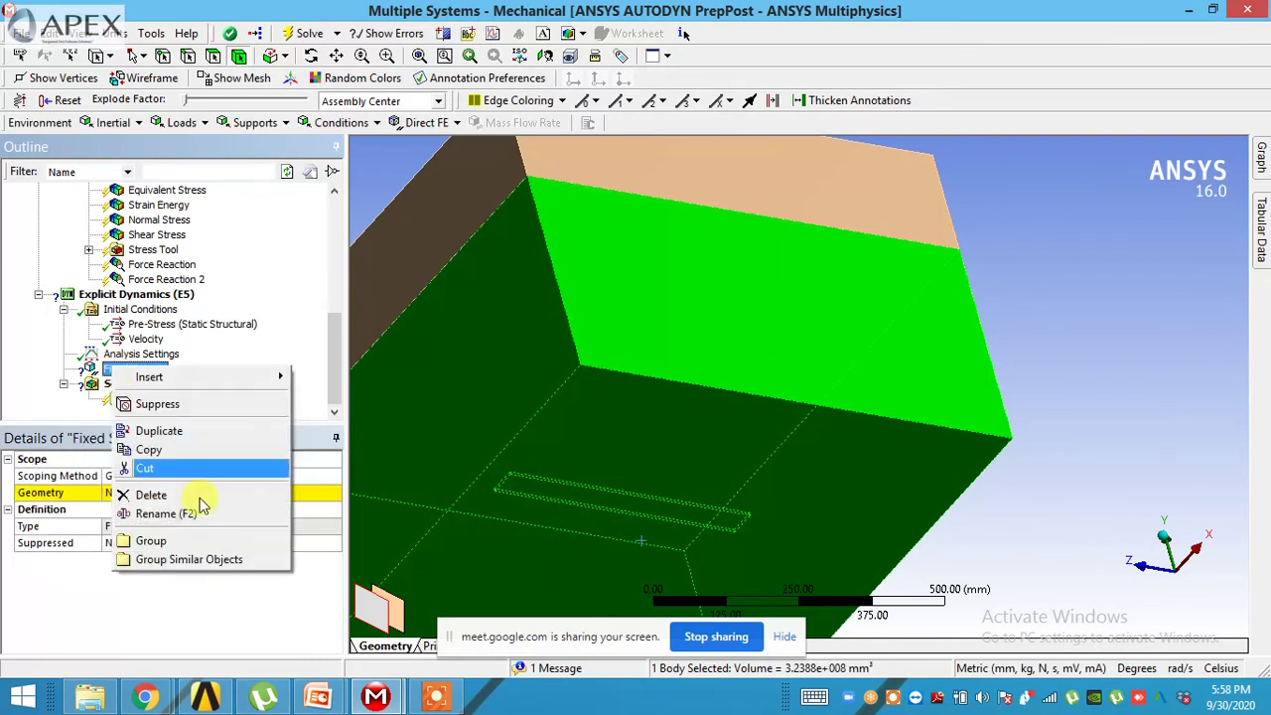
pyautogui.click(188, 496)
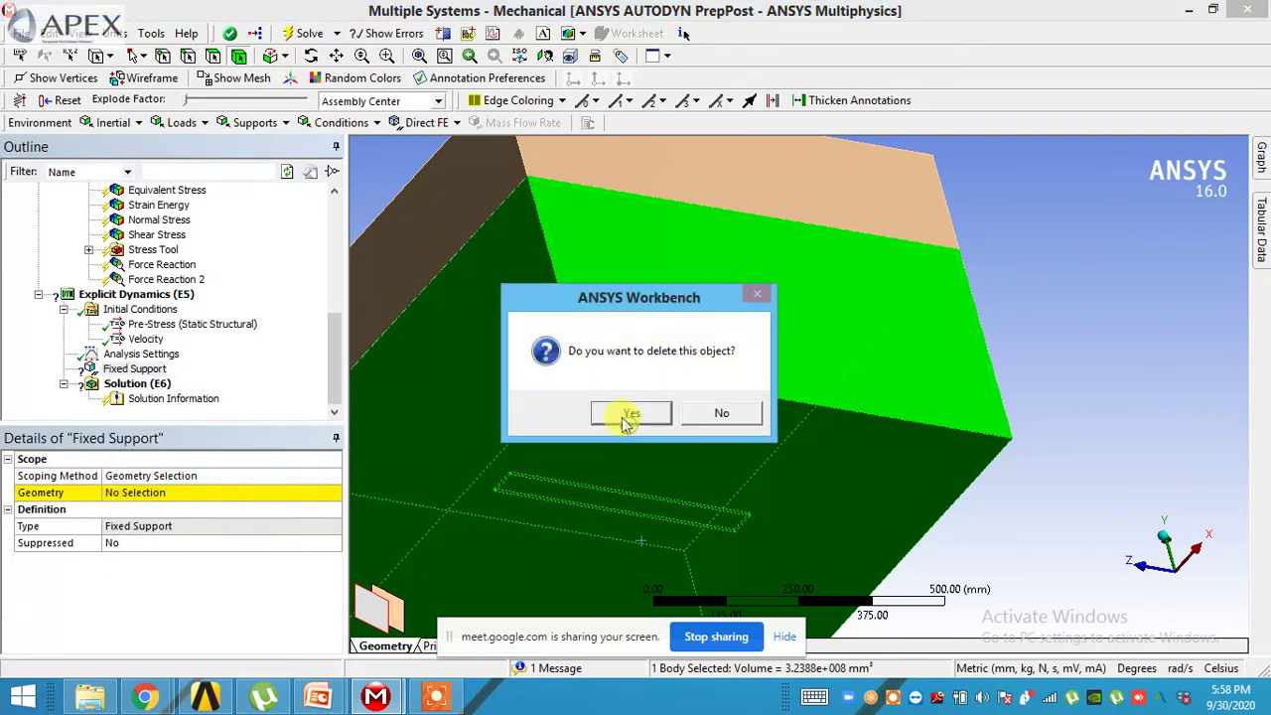
pyautogui.click(617, 413)
pyautogui.click(166, 294)
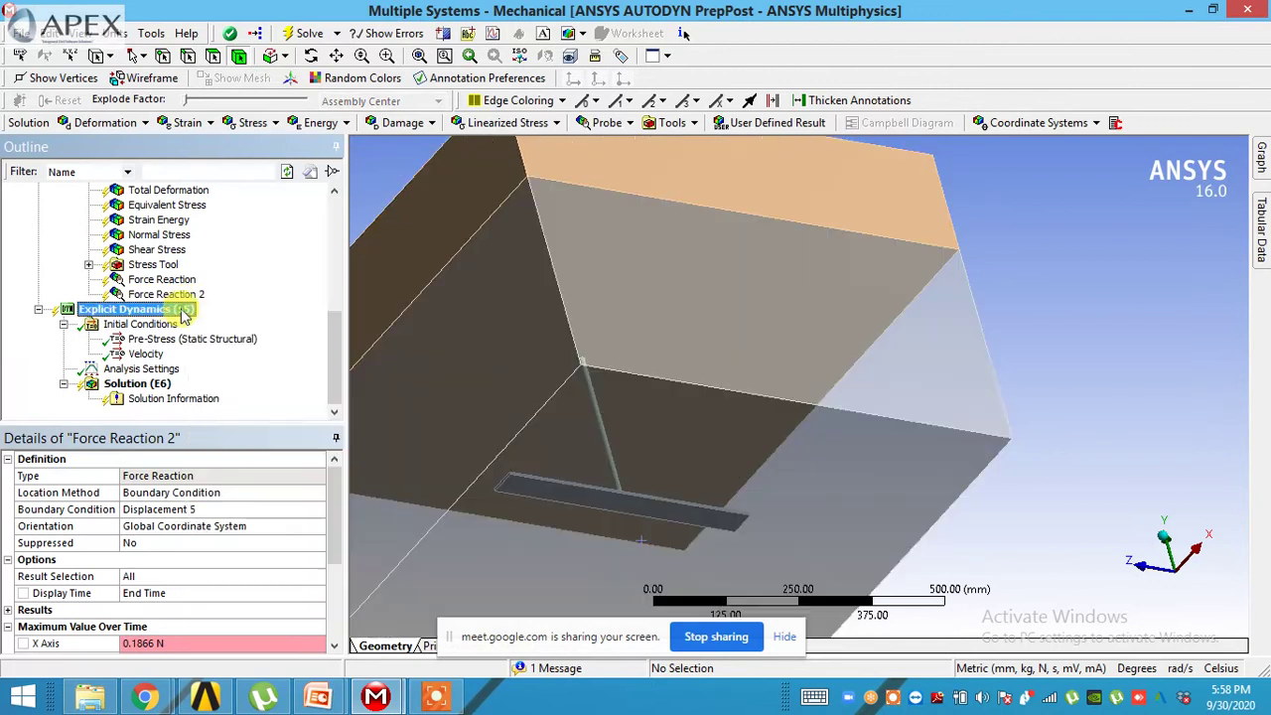
pyautogui.rightClick(184, 314)
pyautogui.moveTo(191, 322)
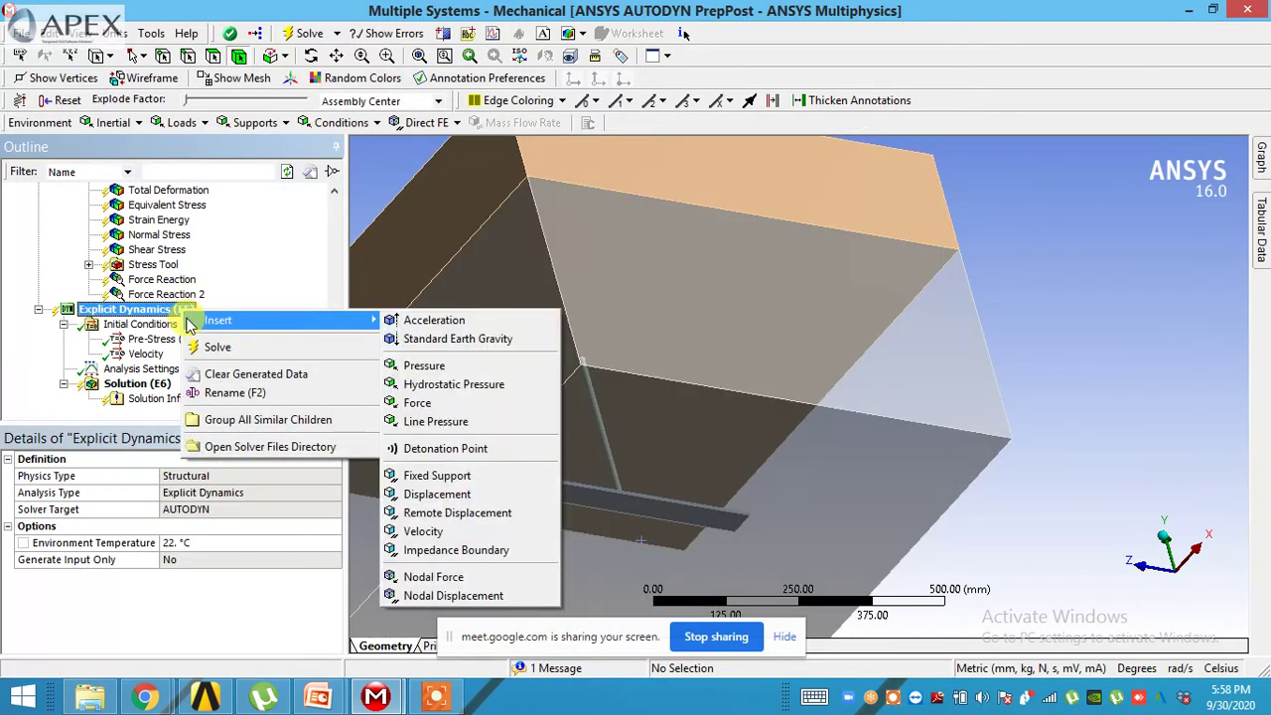
# - Add an unsuppressed detonation point with detonation time 4, X 0 mm and instantaneous burn
pyautogui.click(425, 452)
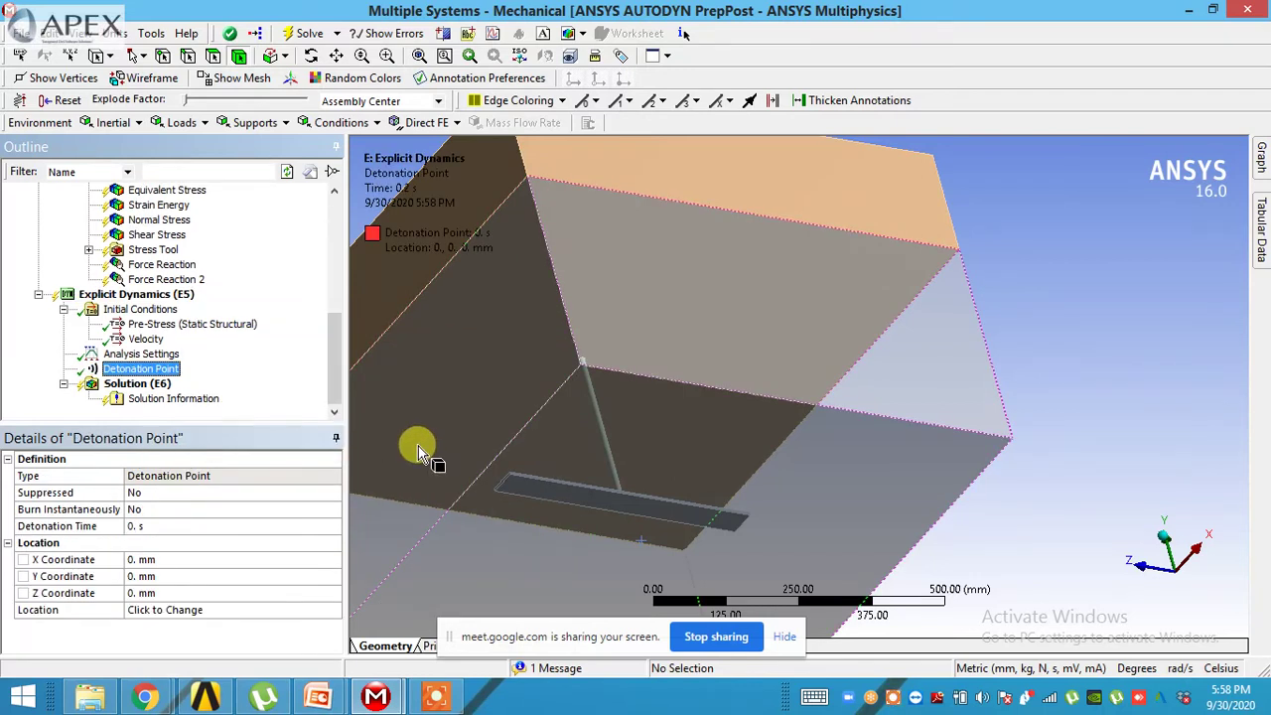
pyautogui.moveTo(414, 432); pyautogui.dragTo(606, 444, button='middle')
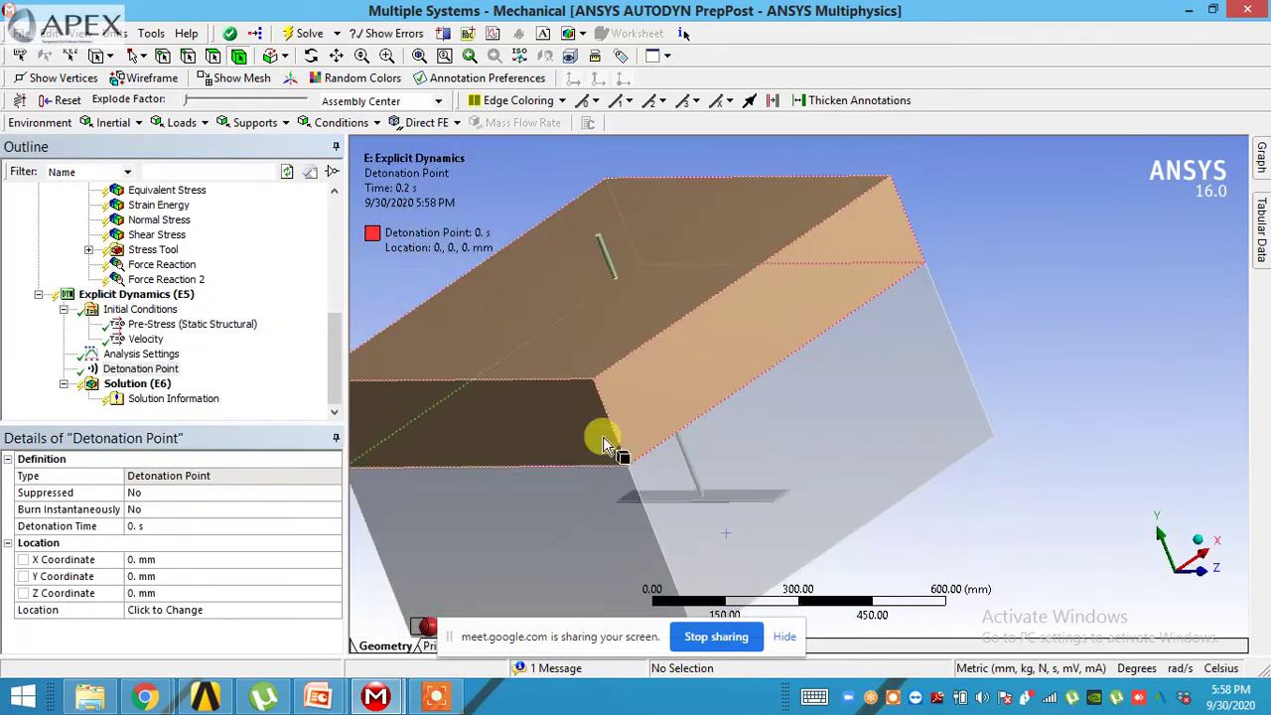
pyautogui.click(147, 531)
pyautogui.write('4')
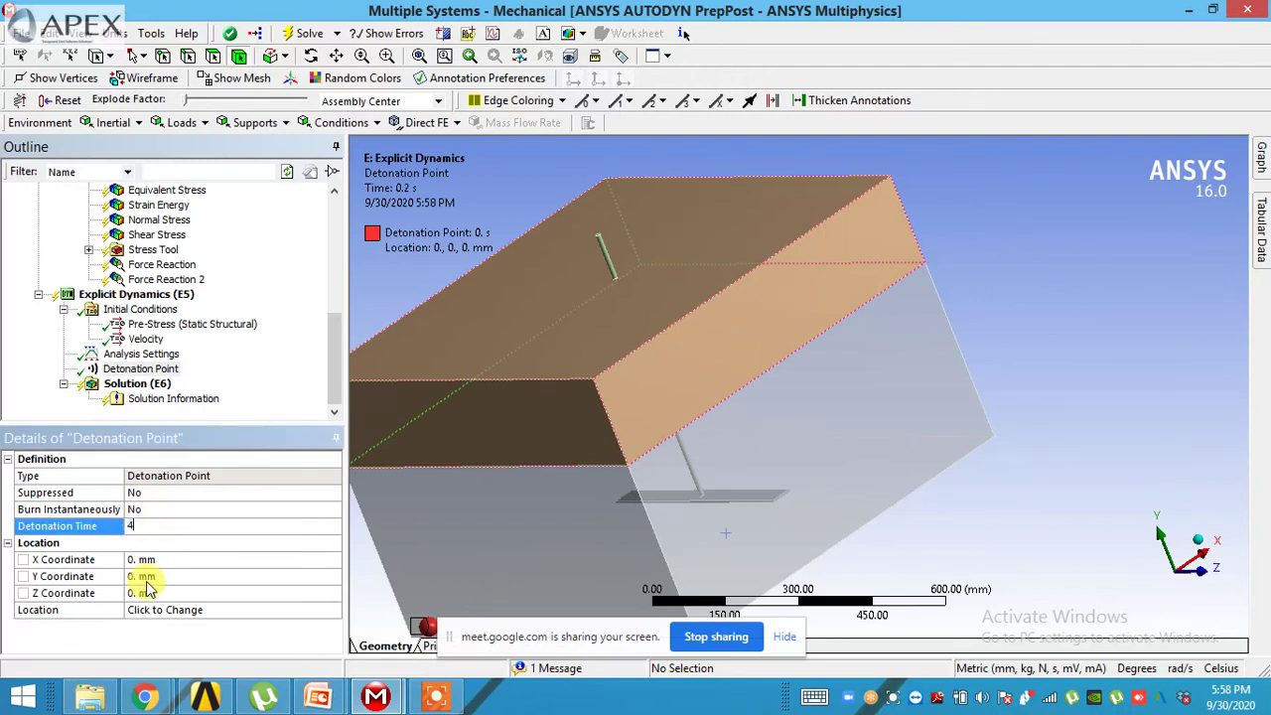
pyautogui.click(149, 560)
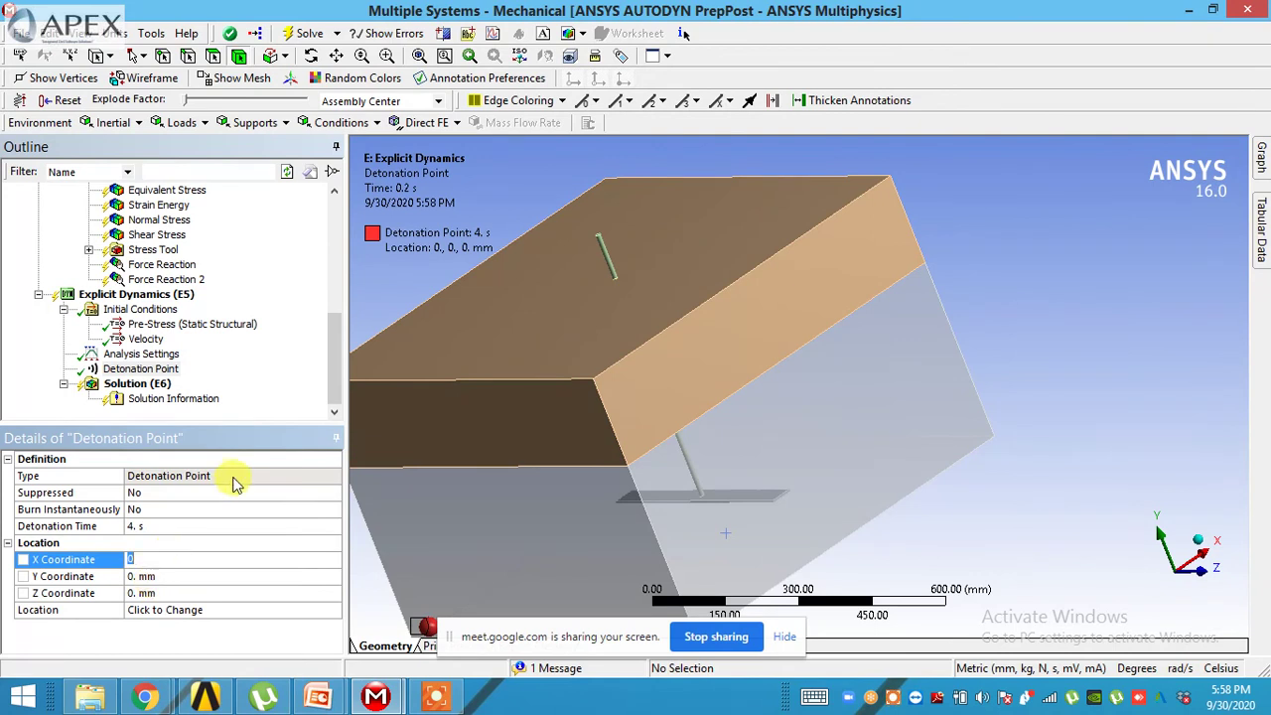
pyautogui.click(232, 476)
pyautogui.click(228, 493)
pyautogui.click(333, 492)
pyautogui.click(316, 514)
pyautogui.click(316, 514)
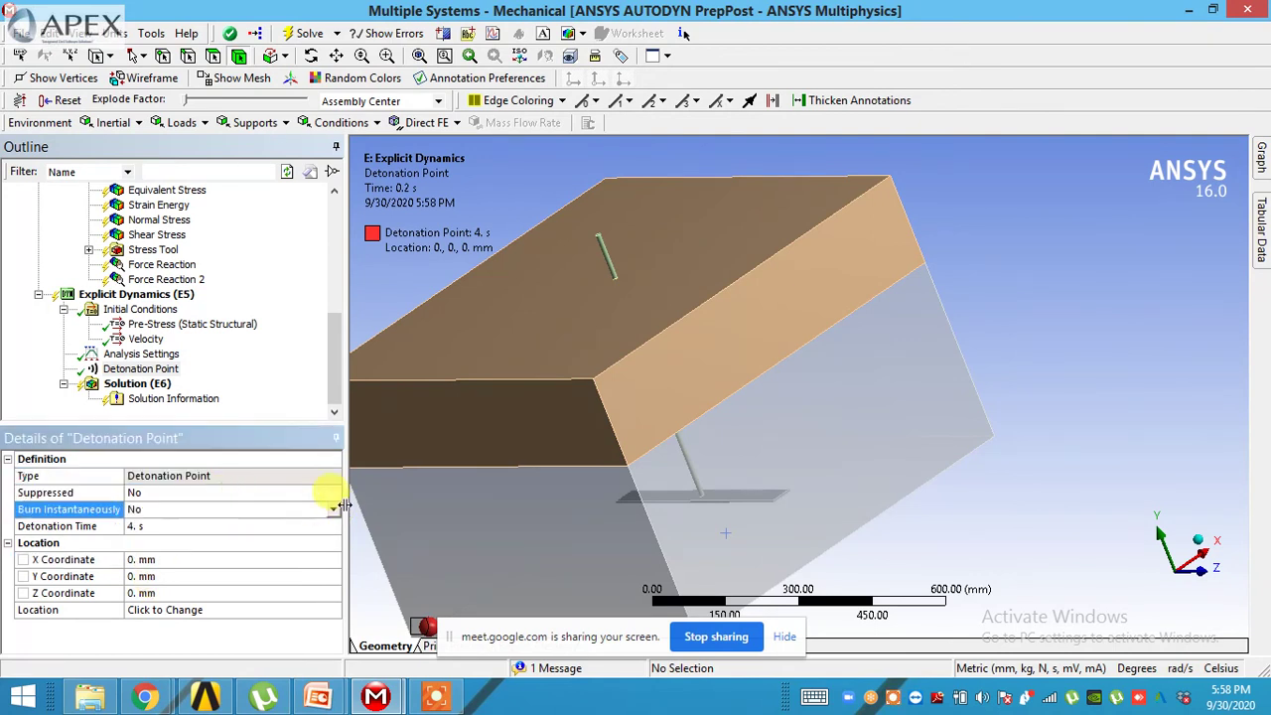
pyautogui.click(333, 510)
pyautogui.click(286, 538)
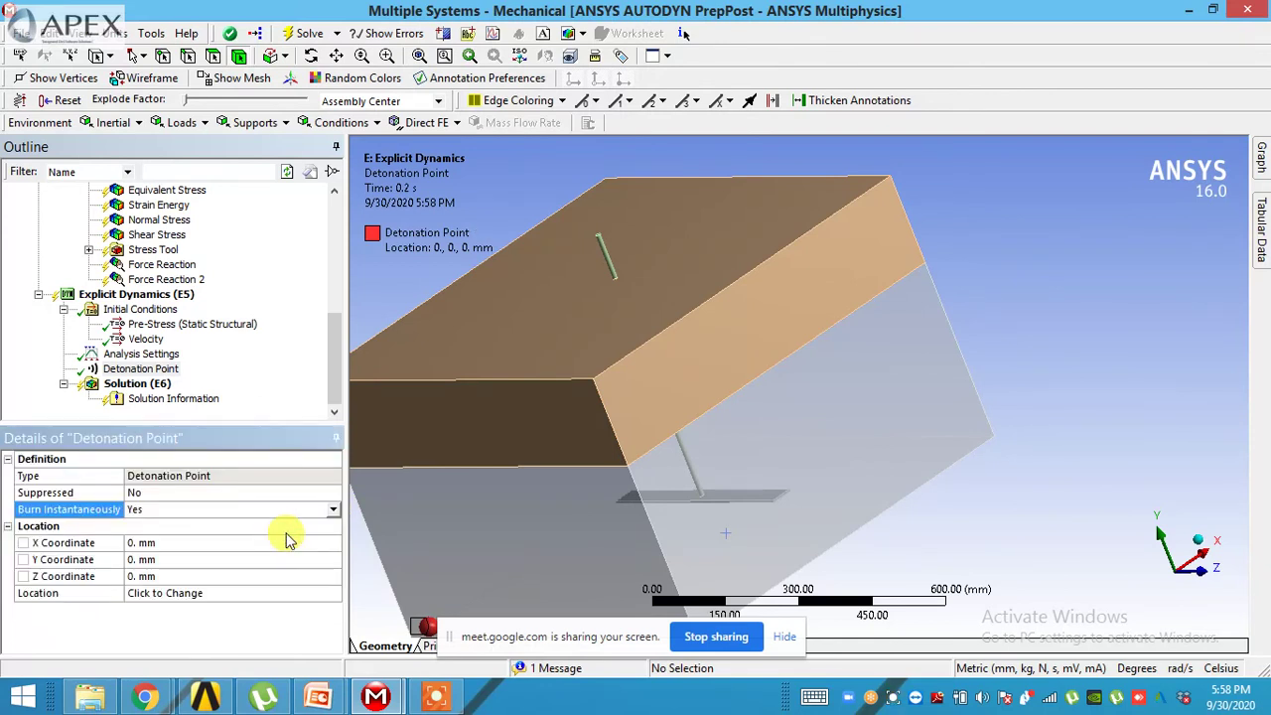
# - Set the detonation point's Y coordinate to 25 mm and rotate the view to check its marker
pyautogui.click(211, 593)
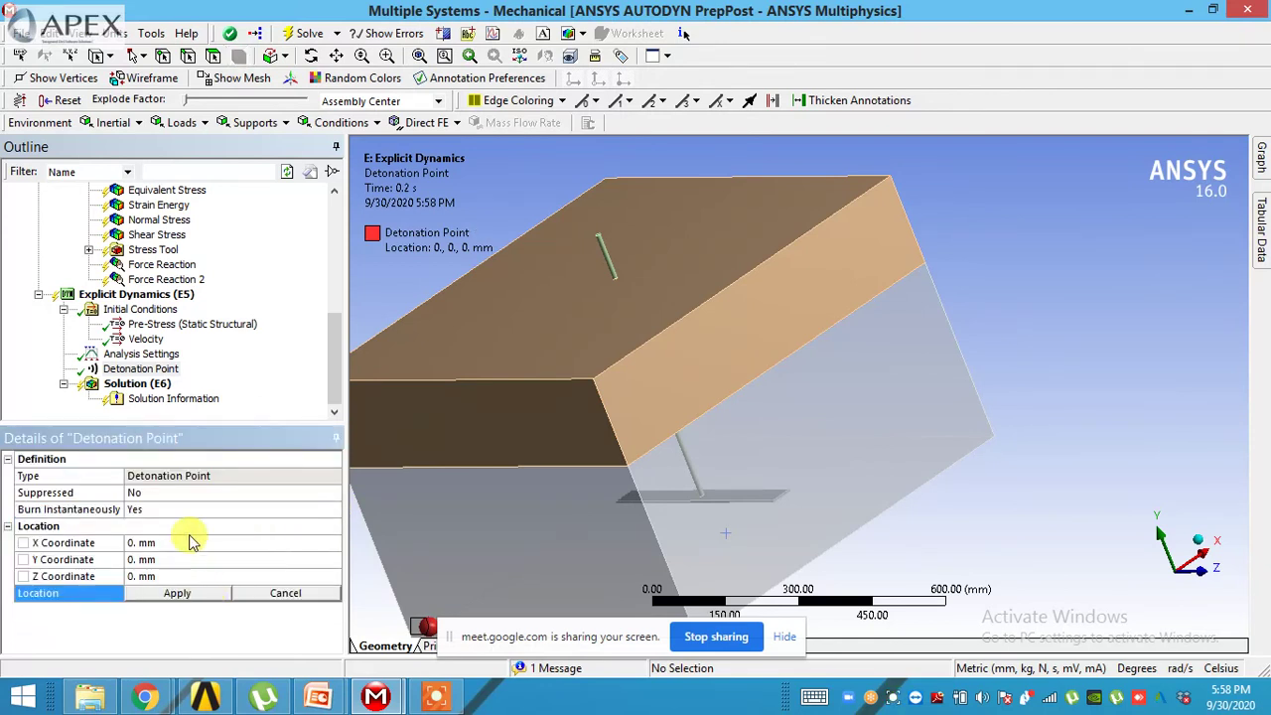
pyautogui.moveTo(567, 454); pyautogui.dragTo(315, 506, button='middle')
pyautogui.click(179, 559)
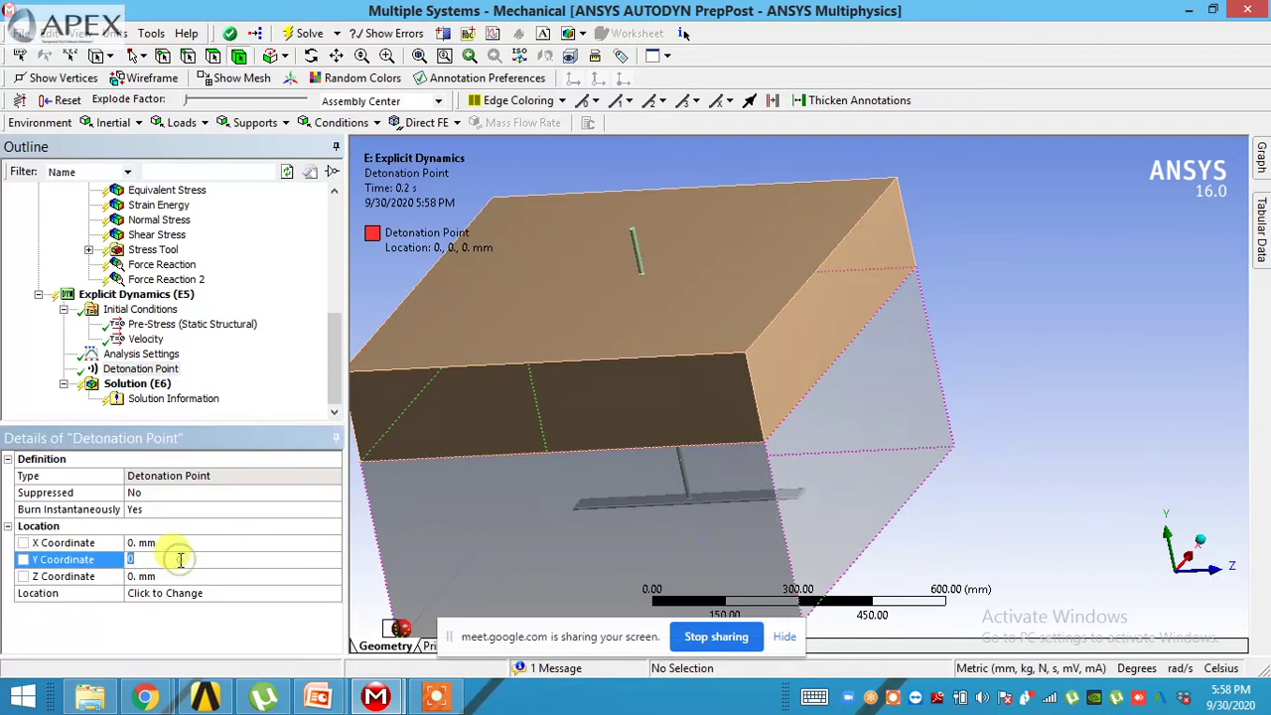
pyautogui.write('25')
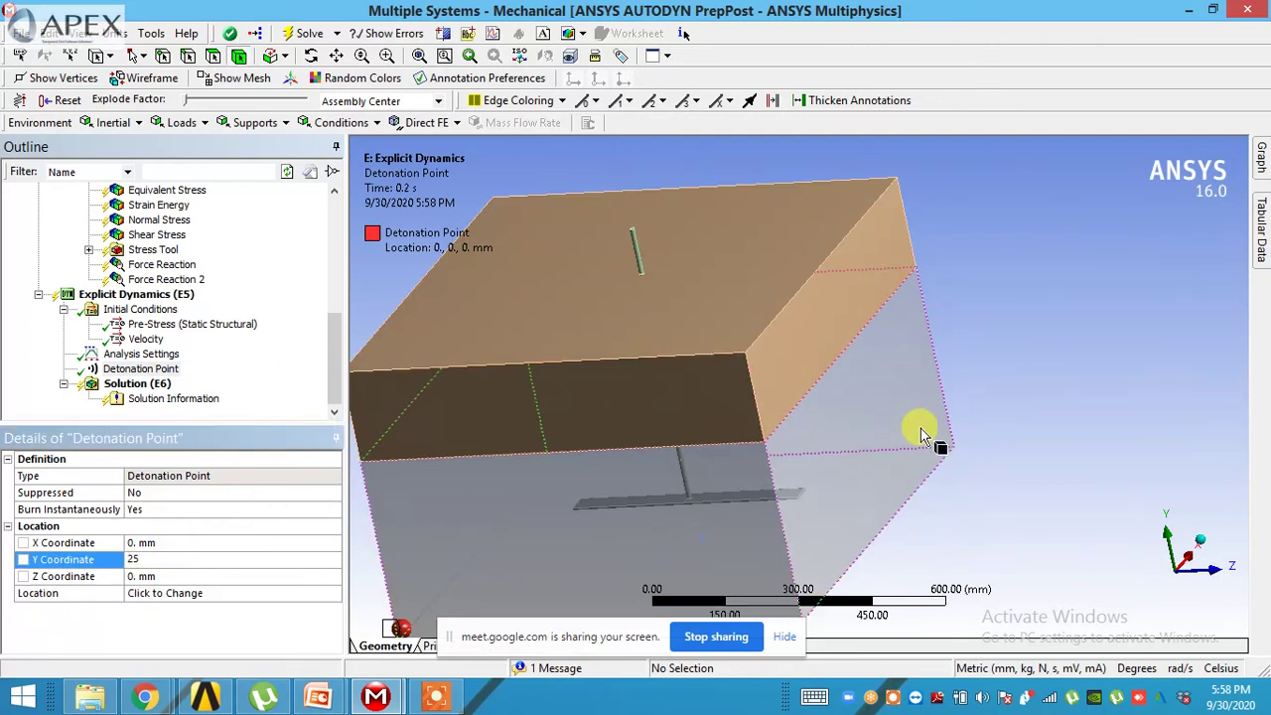
pyautogui.click(912, 437)
pyautogui.click(968, 483)
pyautogui.moveTo(976, 477); pyautogui.dragTo(646, 513, button='middle')
pyautogui.moveTo(448, 579)
pyautogui.mouseDown(button='middle')
pyautogui.moveTo(732, 542)
pyautogui.moveTo(742, 557)
pyautogui.mouseUp(button='middle')
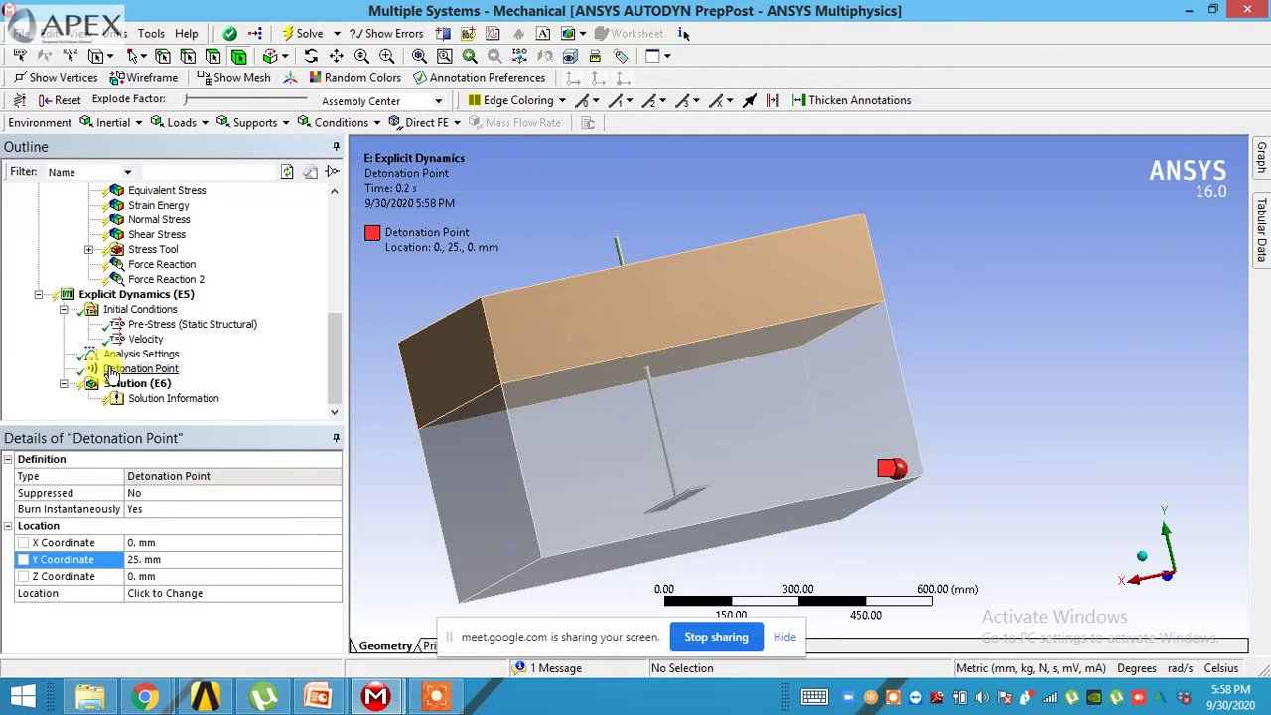
pyautogui.moveTo(524, 417); pyautogui.dragTo(599, 446, button='middle')
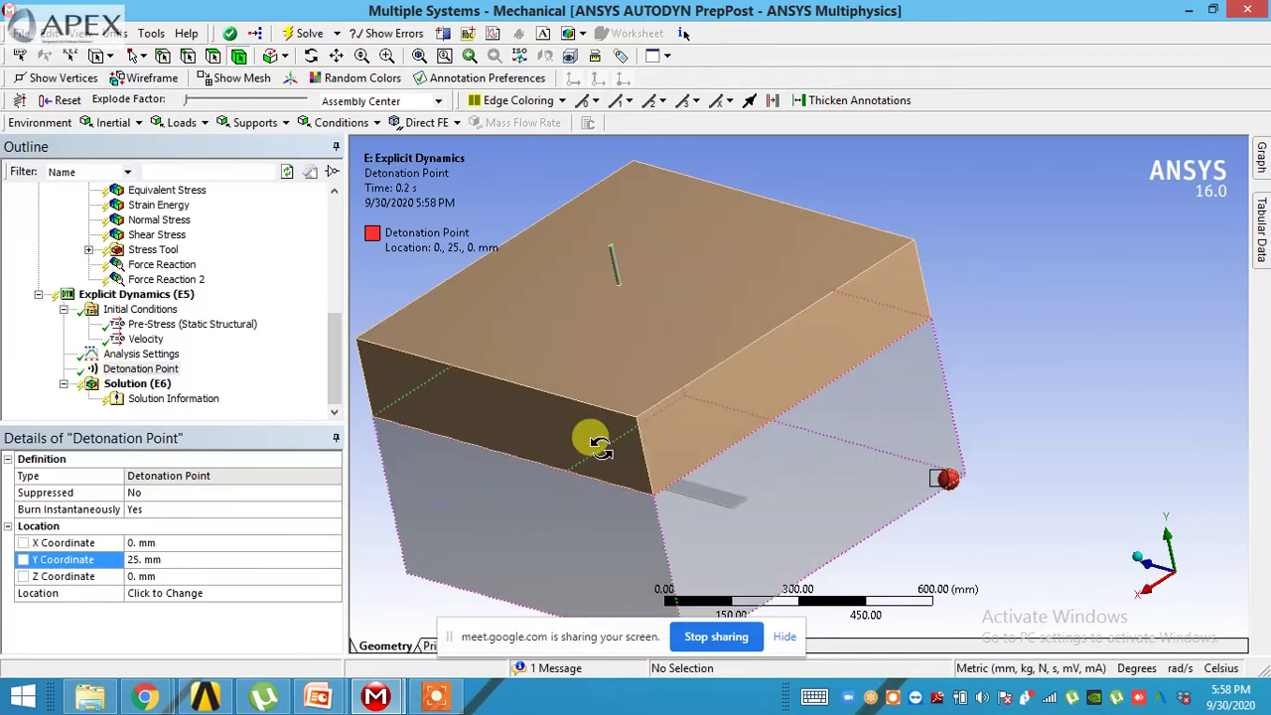
pyautogui.click(129, 297)
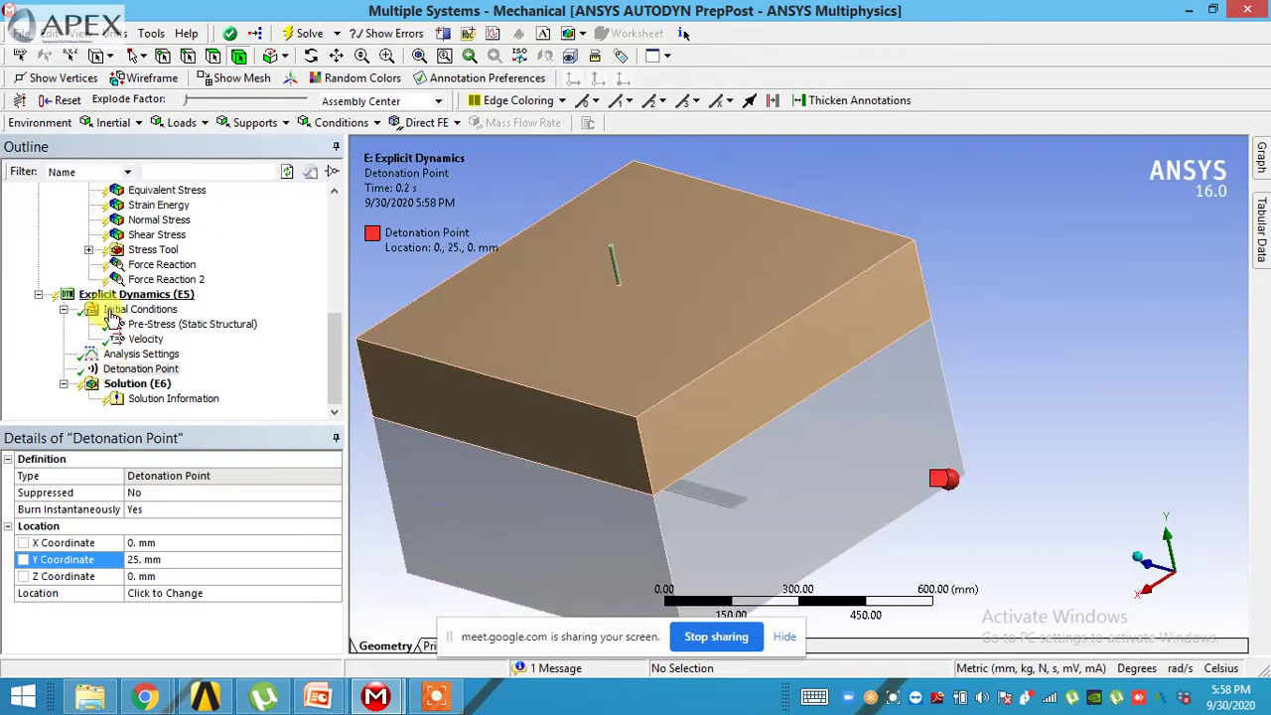
pyautogui.rightClick(130, 301)
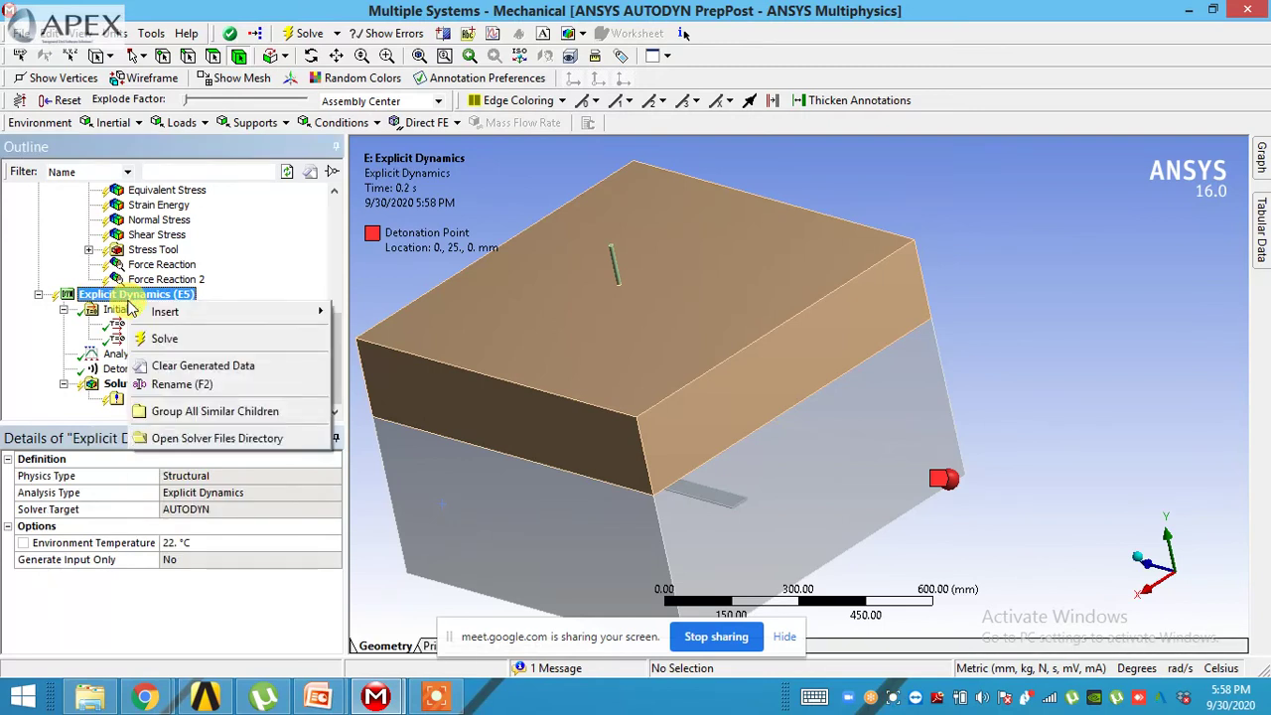
# - Solve the Explicit Dynamics (E5) analysis and switch to the Workbench project schematic
pyautogui.click(195, 341)
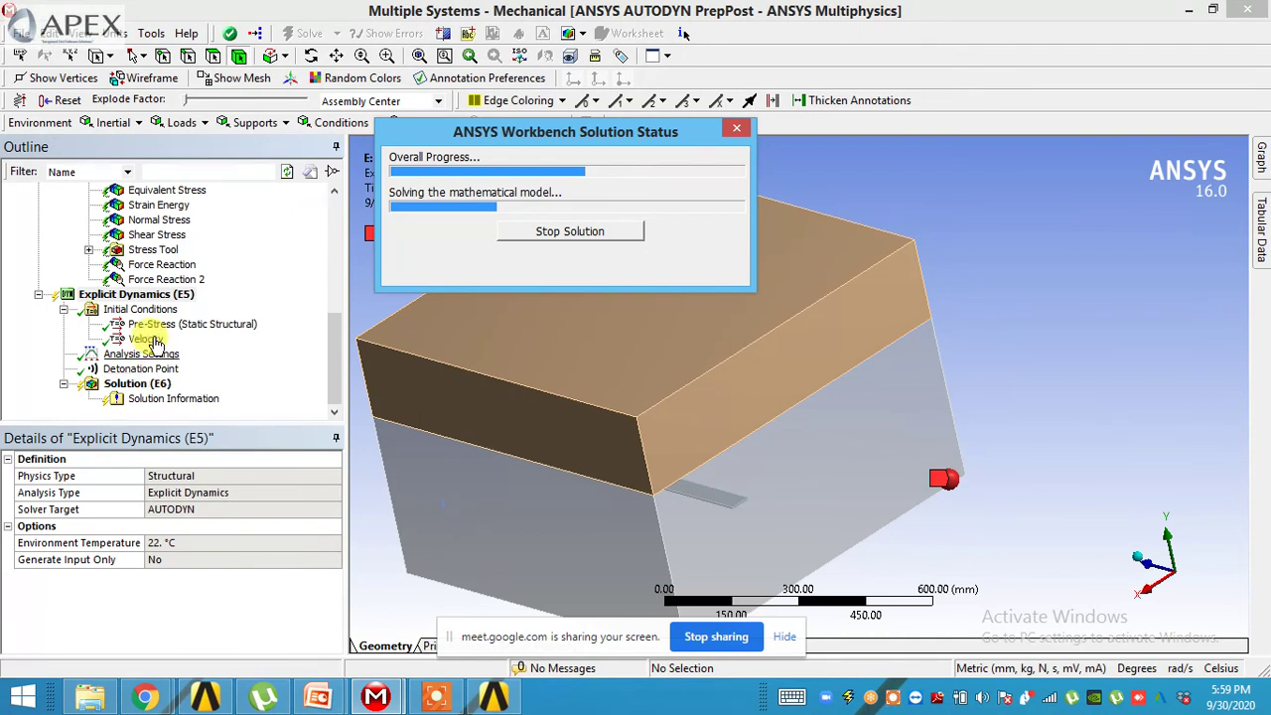
pyautogui.click(209, 700)
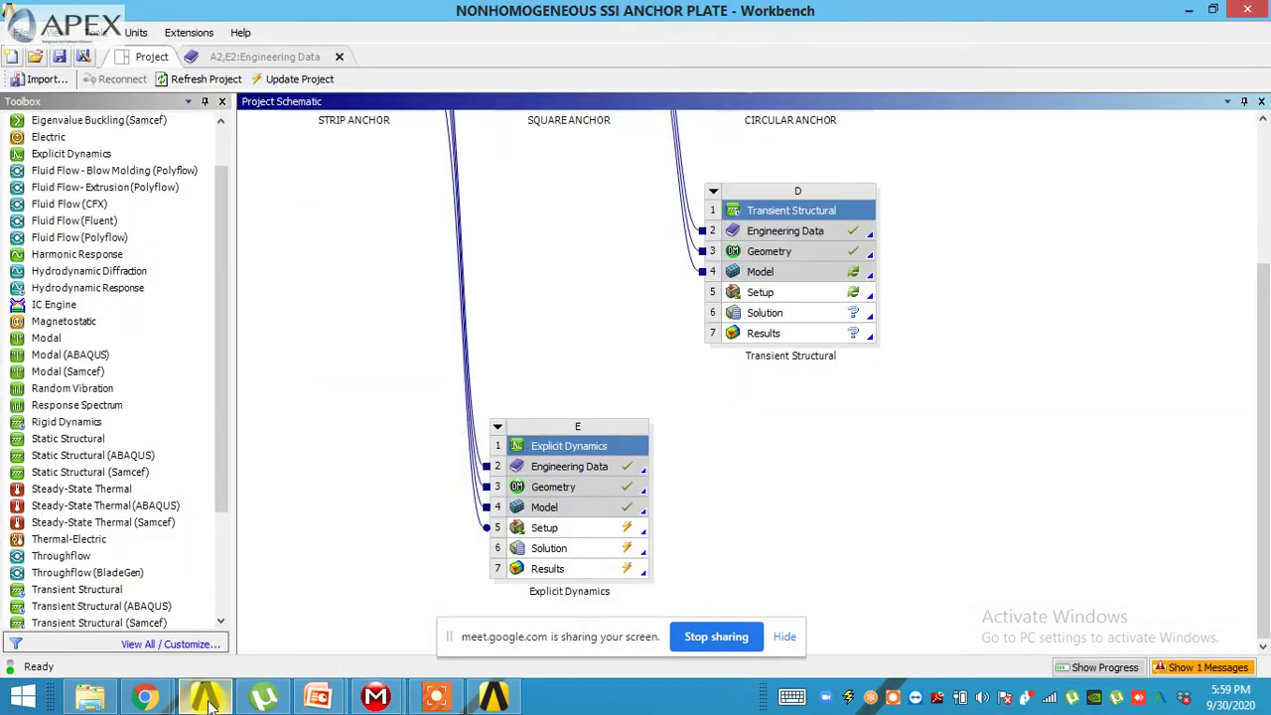
pyautogui.click(809, 280)
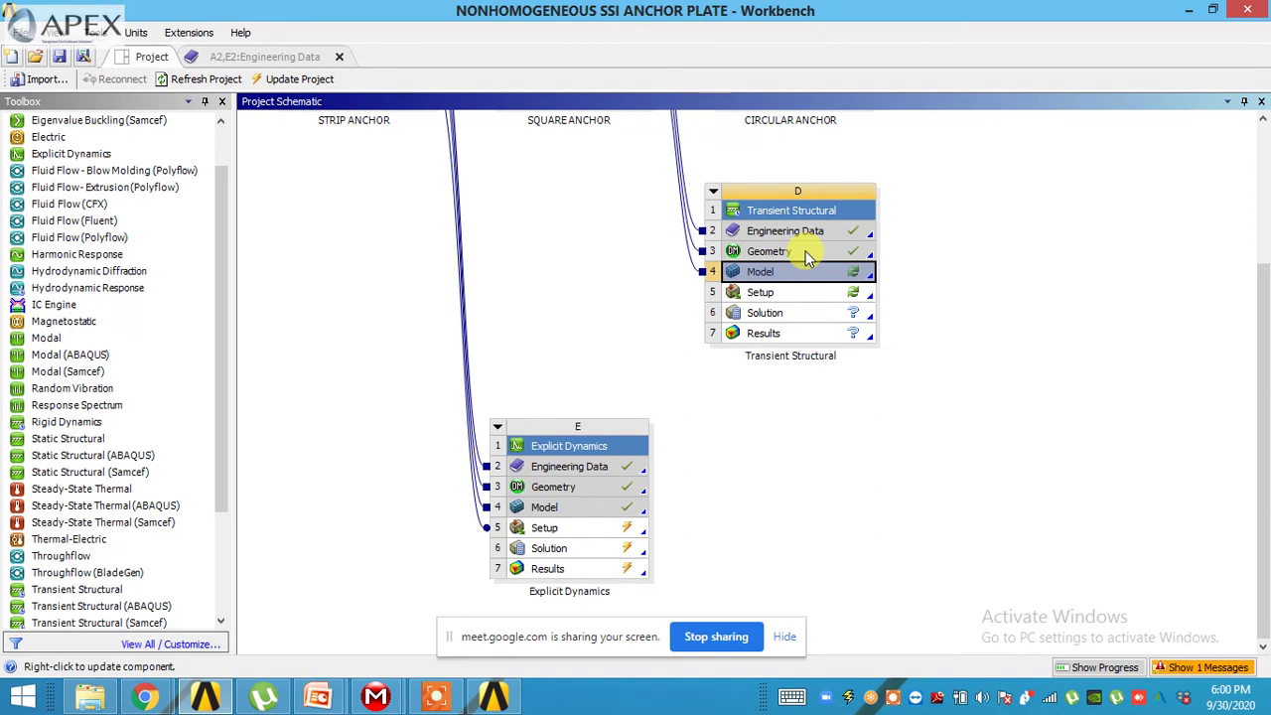
pyautogui.click(370, 700)
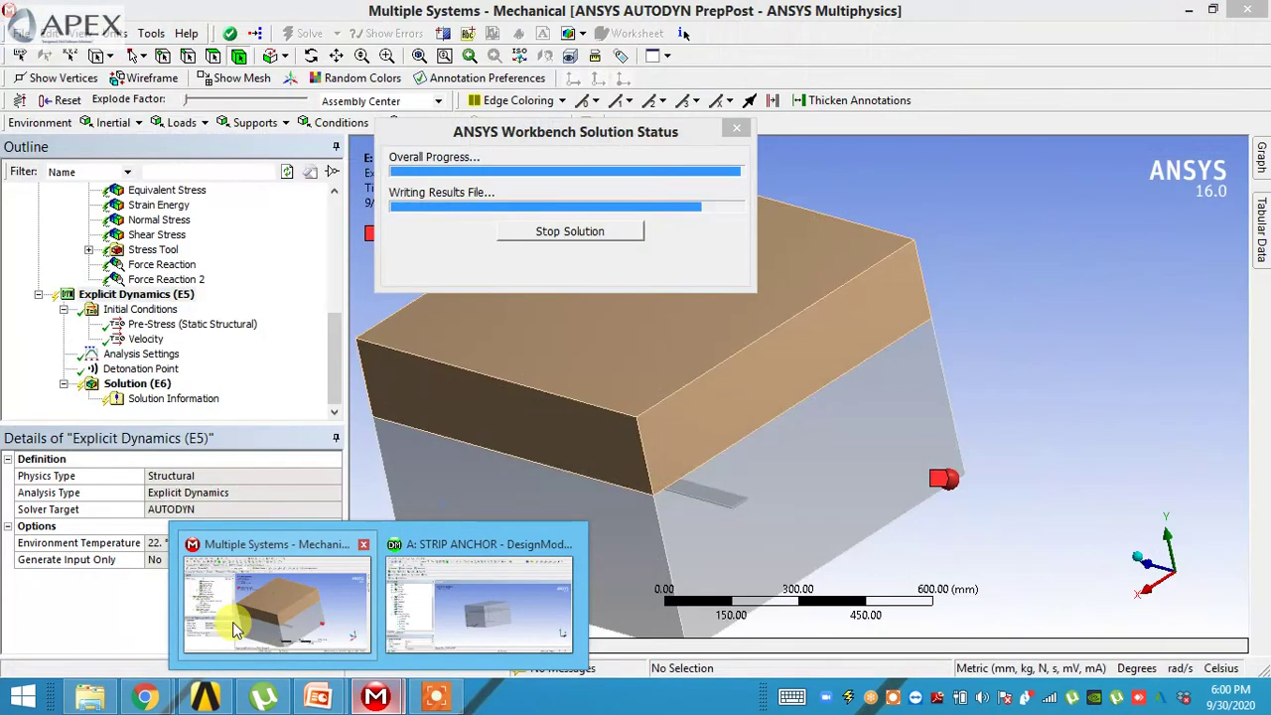
# - Return to the Mechanical window listing the midside-node solve errors
pyautogui.click(235, 627)
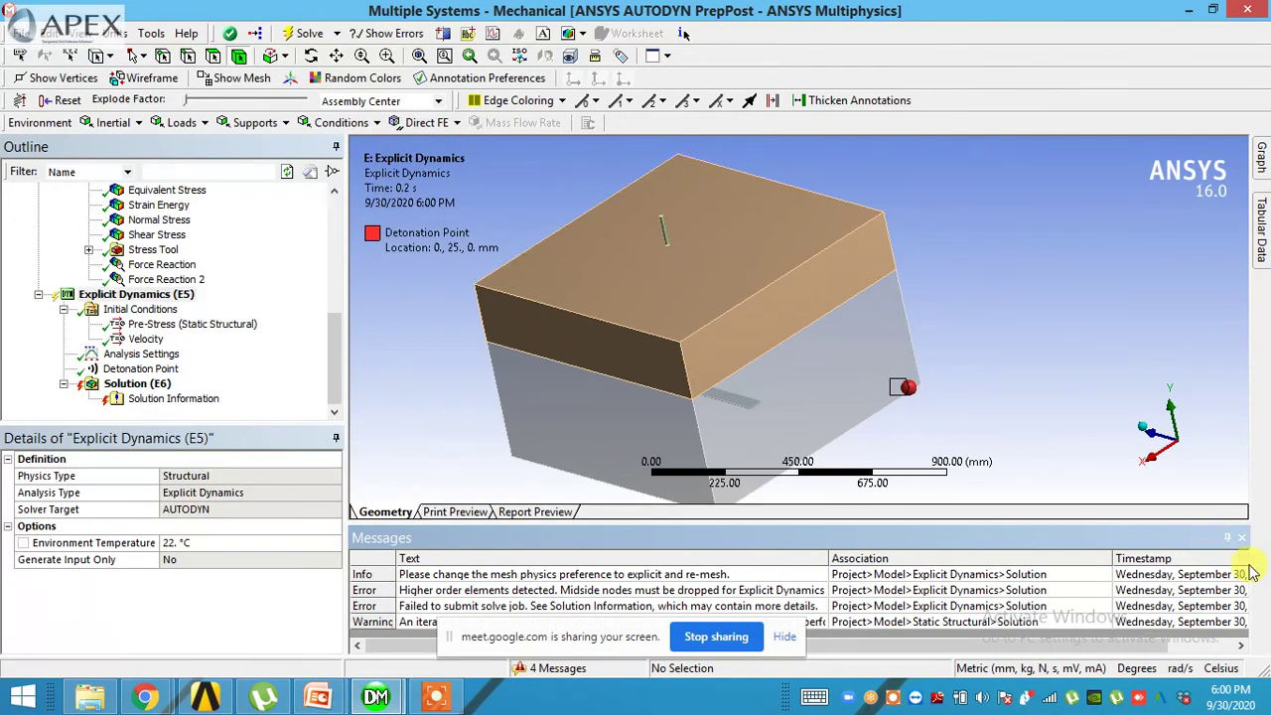
# - Close the solve messages, add a Total Deformation result under Solution and evaluate all results
pyautogui.click(673, 576)
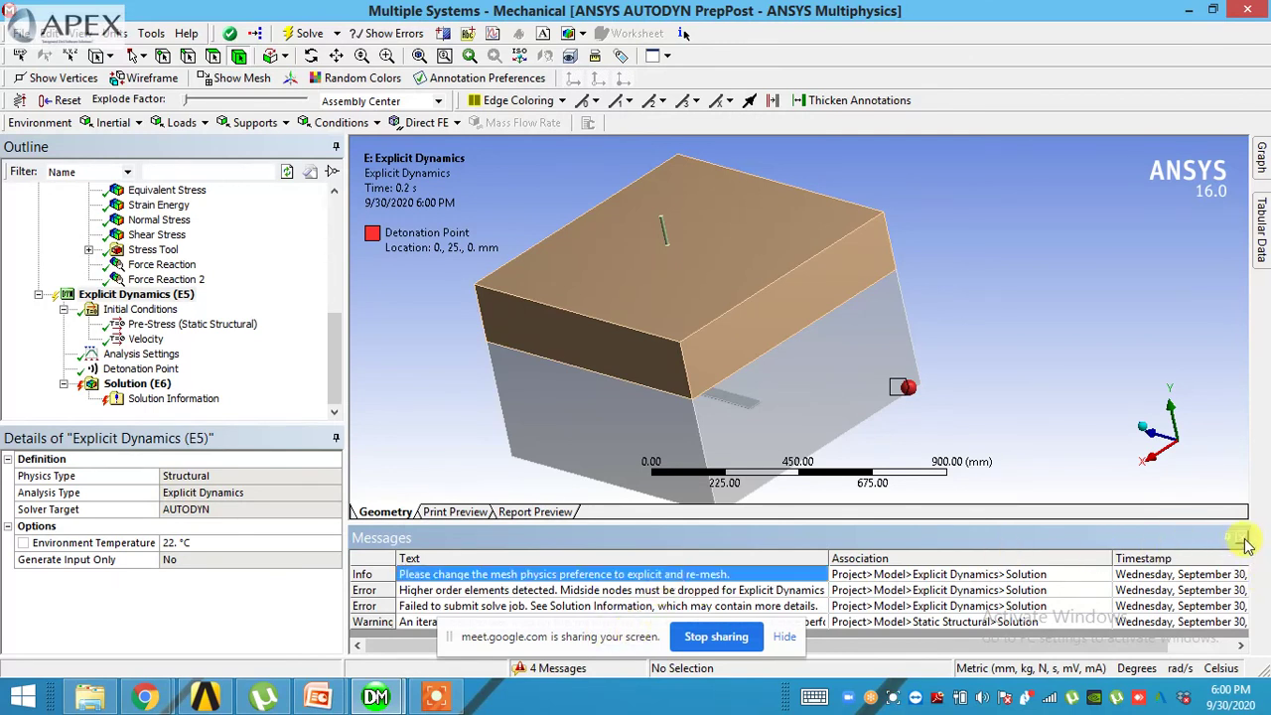
pyautogui.click(1242, 538)
pyautogui.click(159, 369)
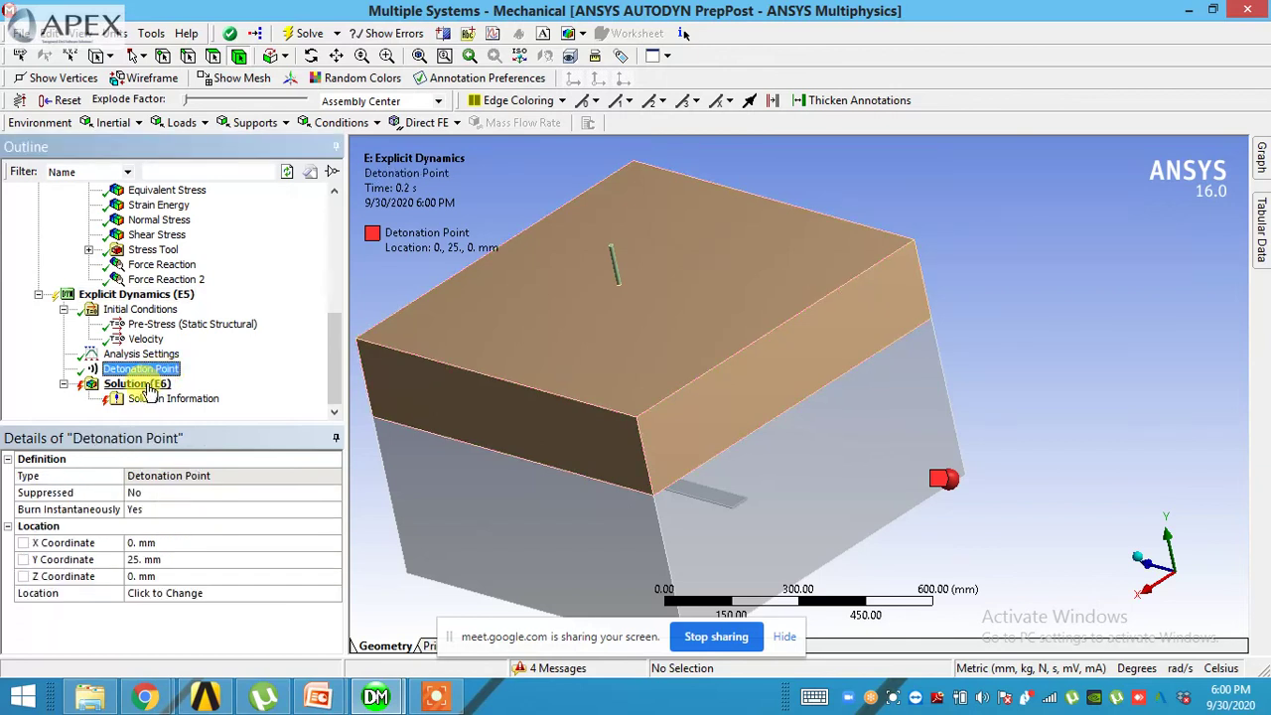
pyautogui.click(149, 387)
pyautogui.rightClick(149, 387)
pyautogui.moveTo(209, 394)
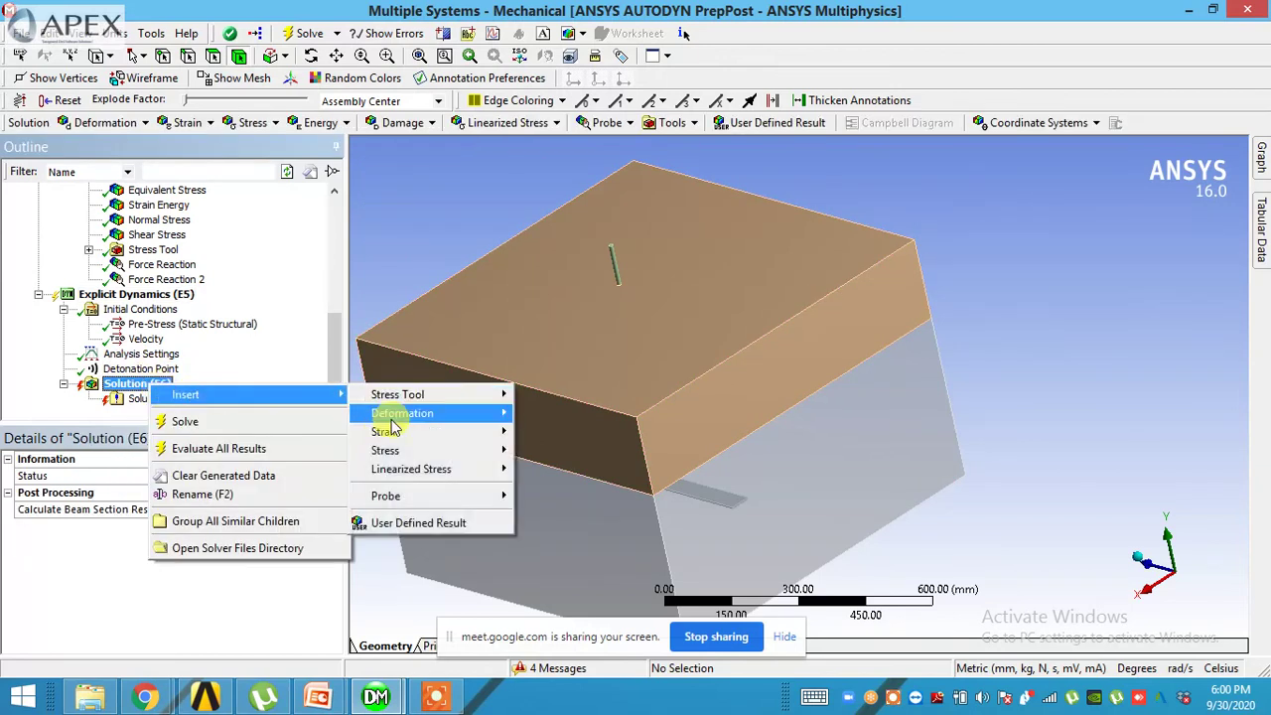
pyautogui.moveTo(416, 420)
pyautogui.click(544, 413)
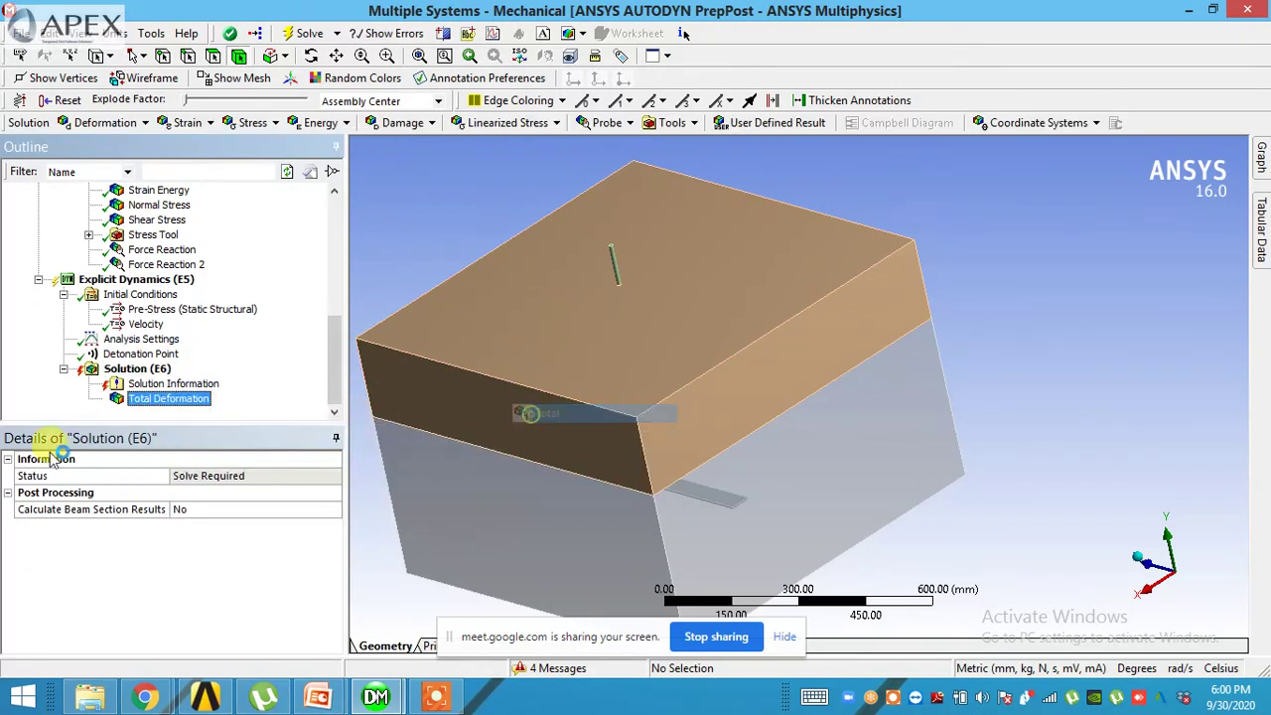
pyautogui.rightClick(159, 410)
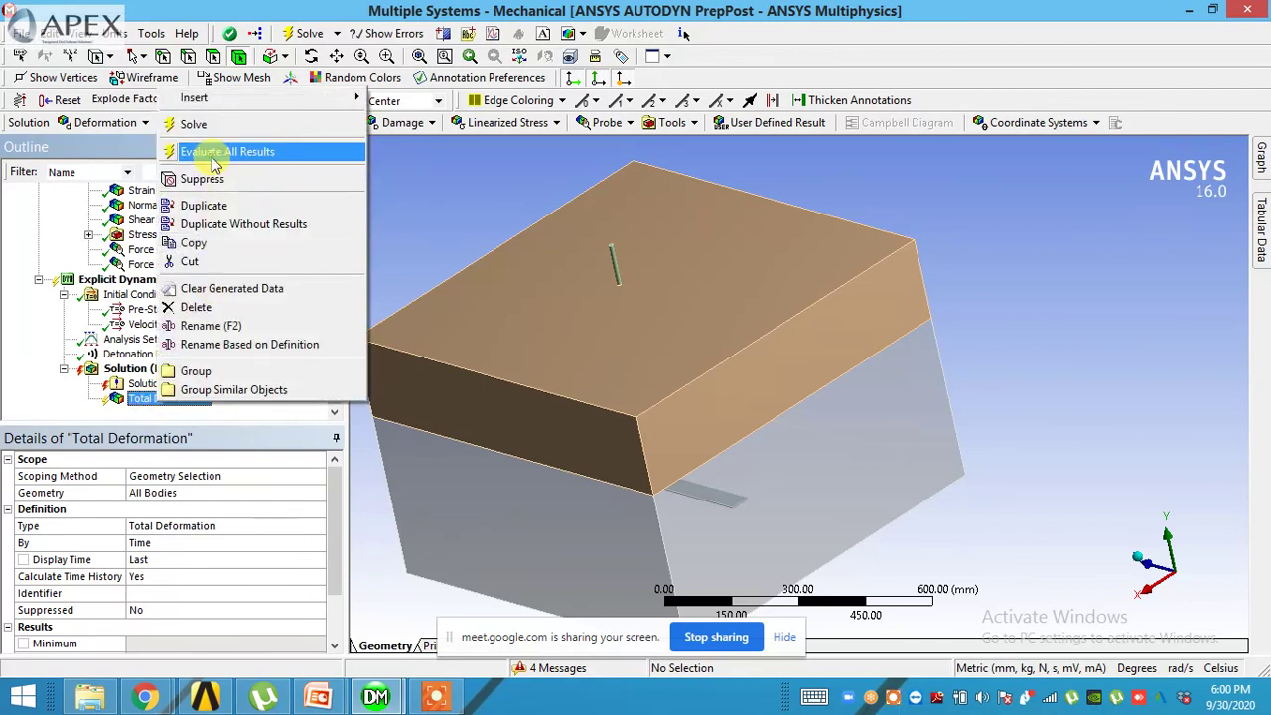
pyautogui.click(213, 150)
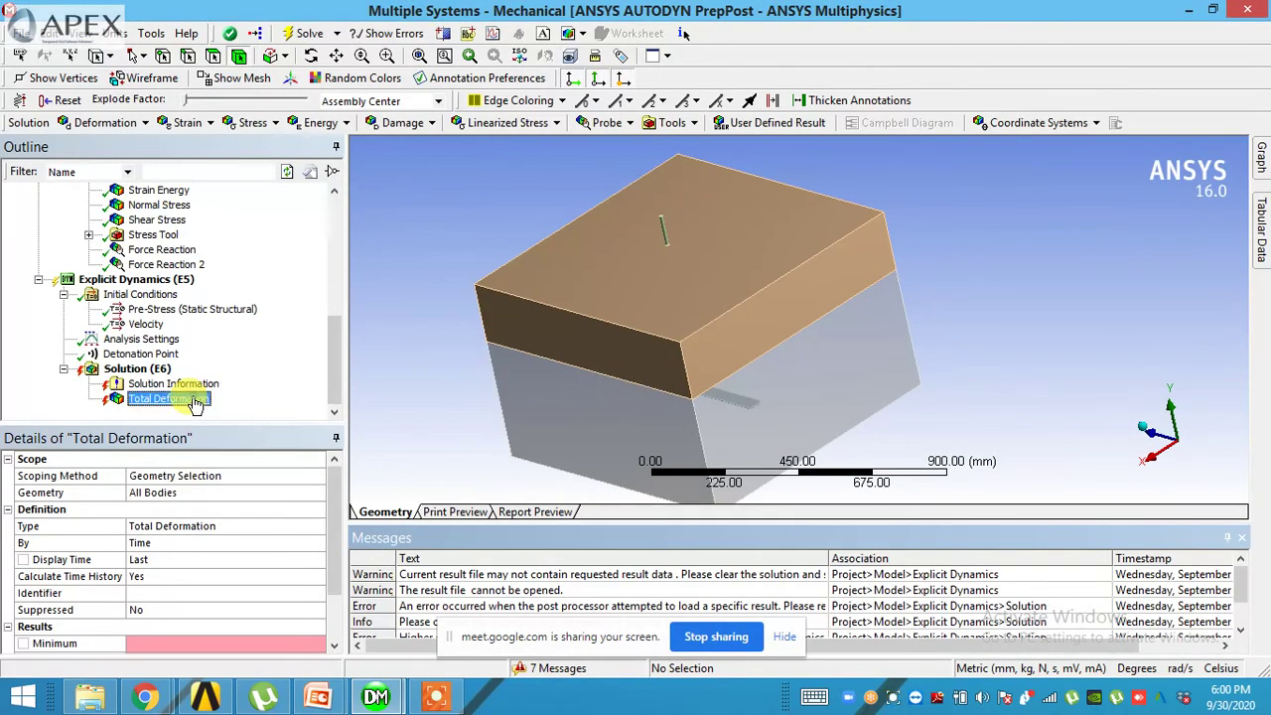
# - Suppress the detonation point and evaluate all results again, then review the analysis settings
pyautogui.moveTo(476, 391); pyautogui.dragTo(463, 350, button='middle')
pyautogui.click(107, 353)
pyautogui.rightClick(105, 353)
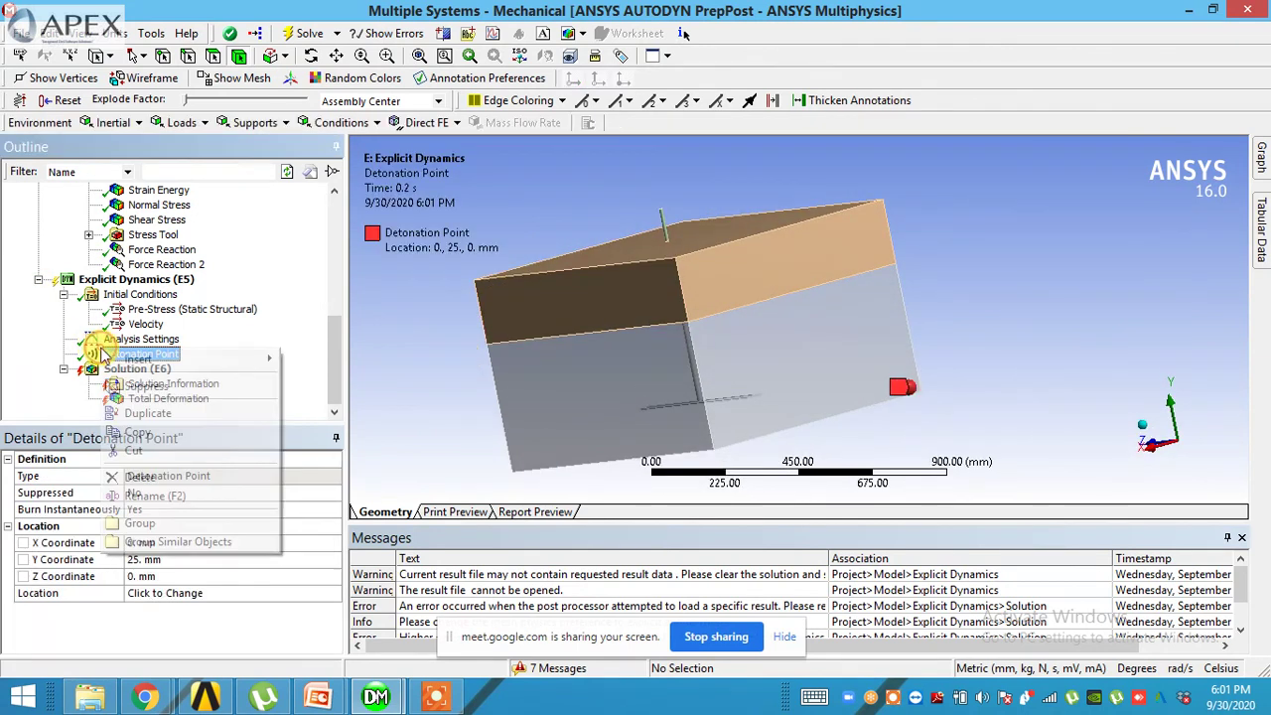
pyautogui.click(144, 386)
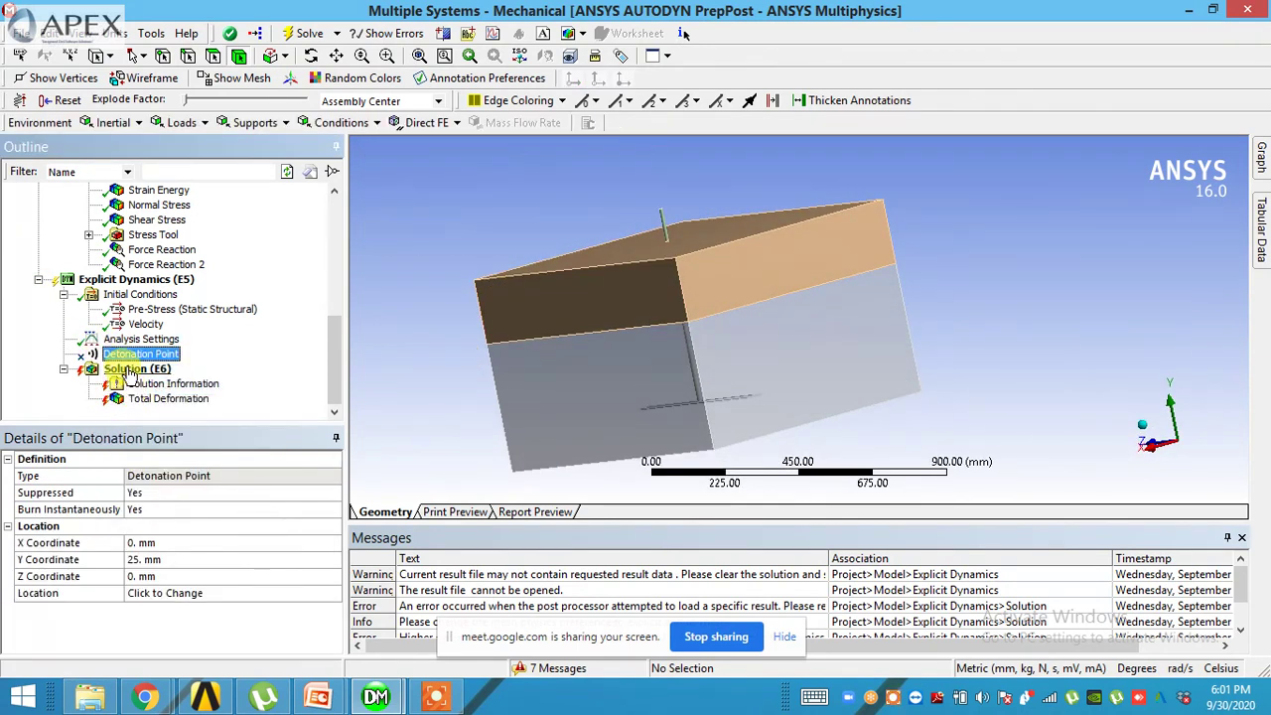
pyautogui.click(129, 371)
pyautogui.rightClick(129, 370)
pyautogui.click(210, 434)
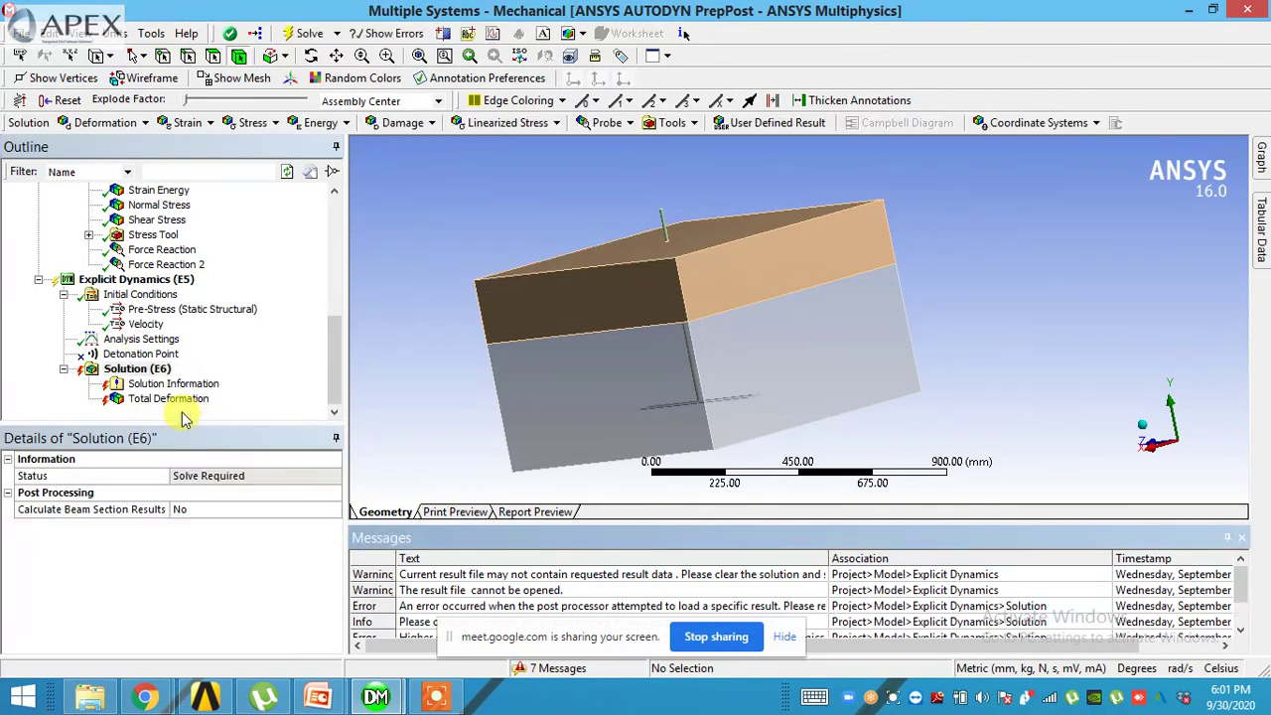
pyautogui.click(134, 340)
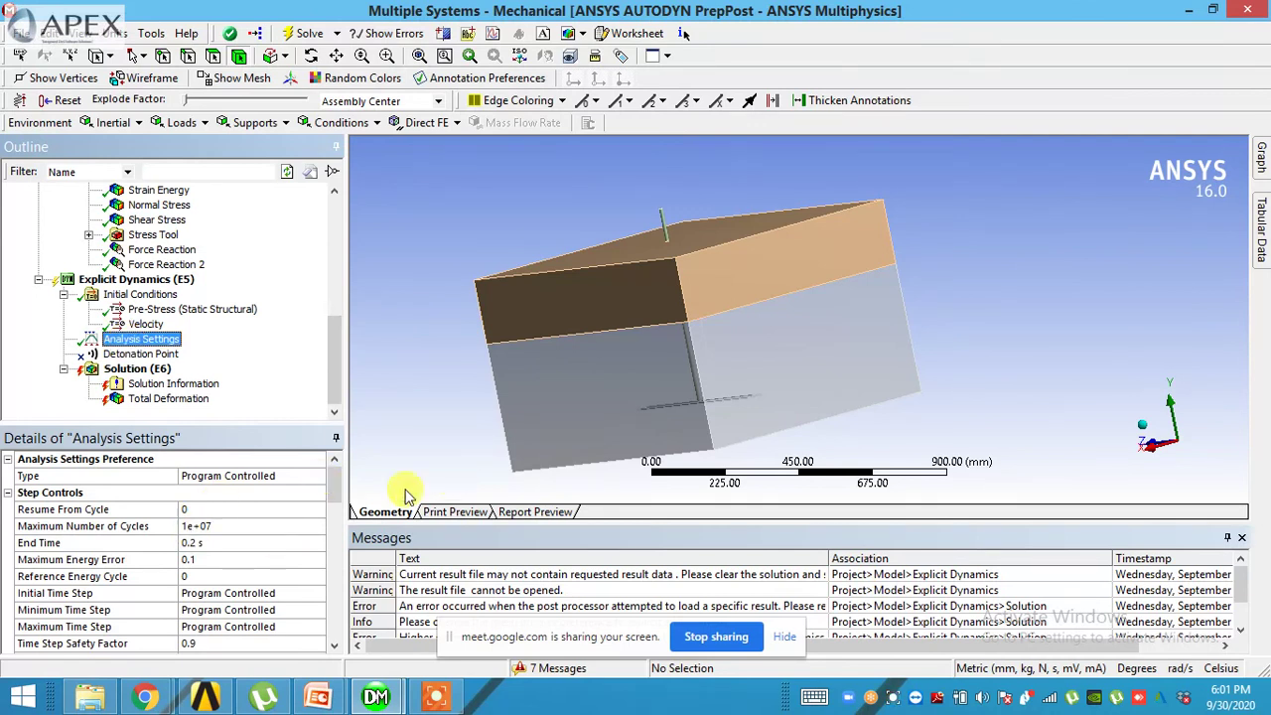
# - Minimise Mechanical to show the Explicit Dynamics system E awaiting update in the schematic
pyautogui.click(1187, 11)
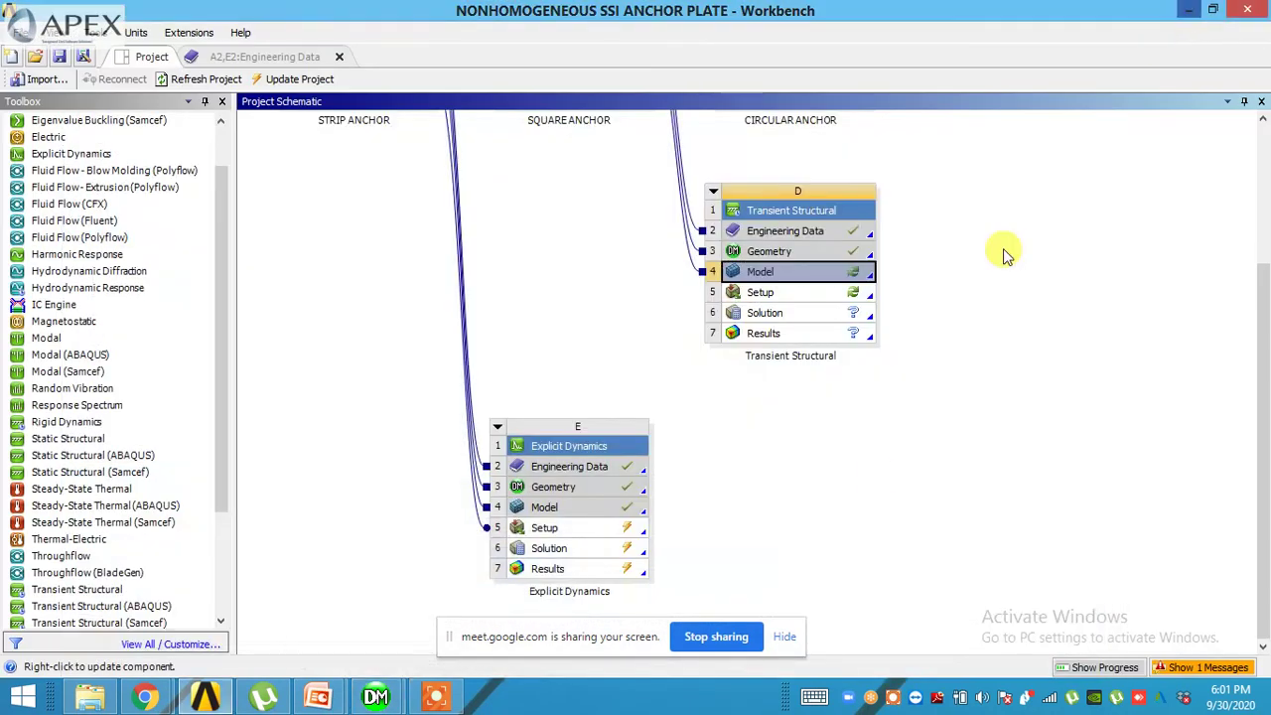
pyautogui.moveTo(376, 670)
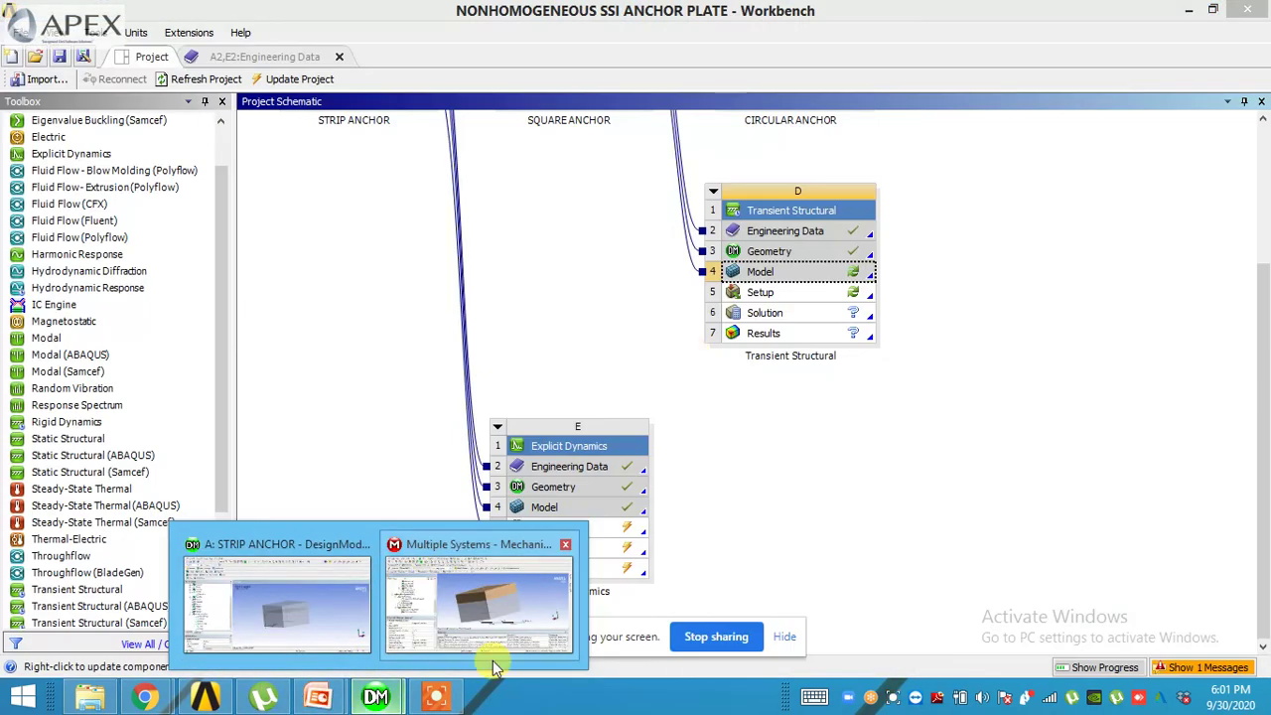
pyautogui.moveTo(462, 588)
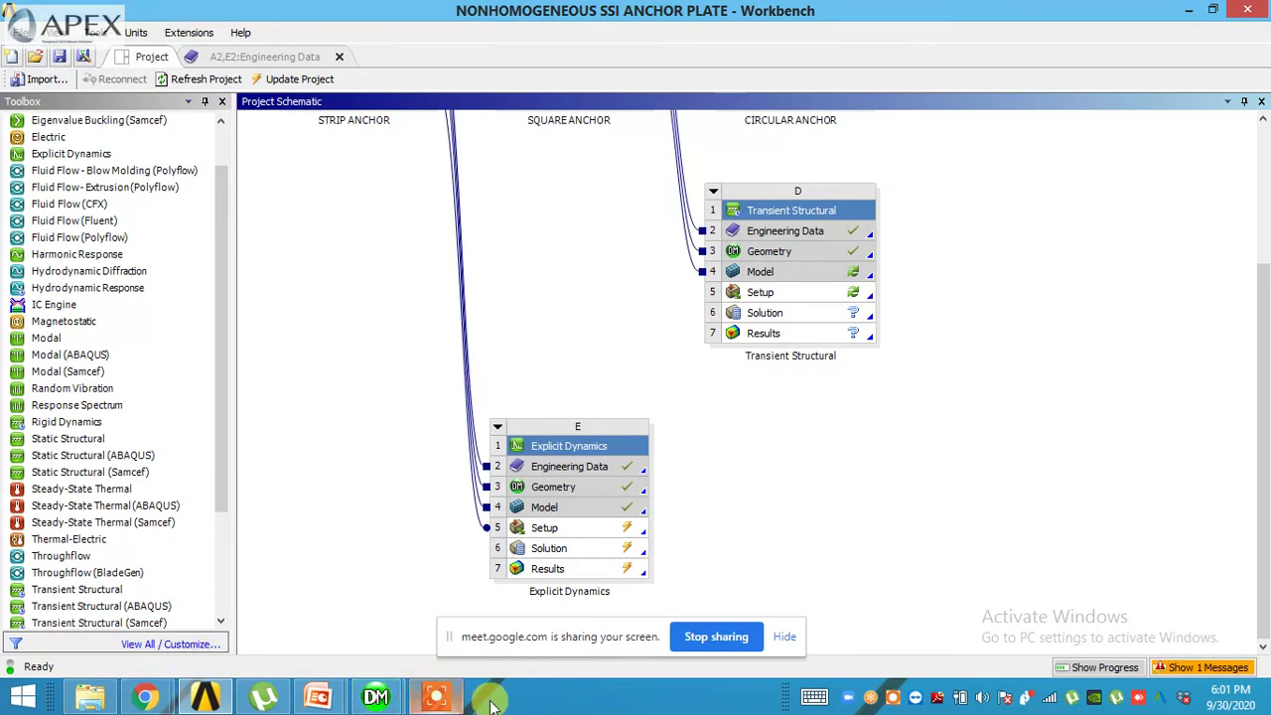
pyautogui.click(440, 699)
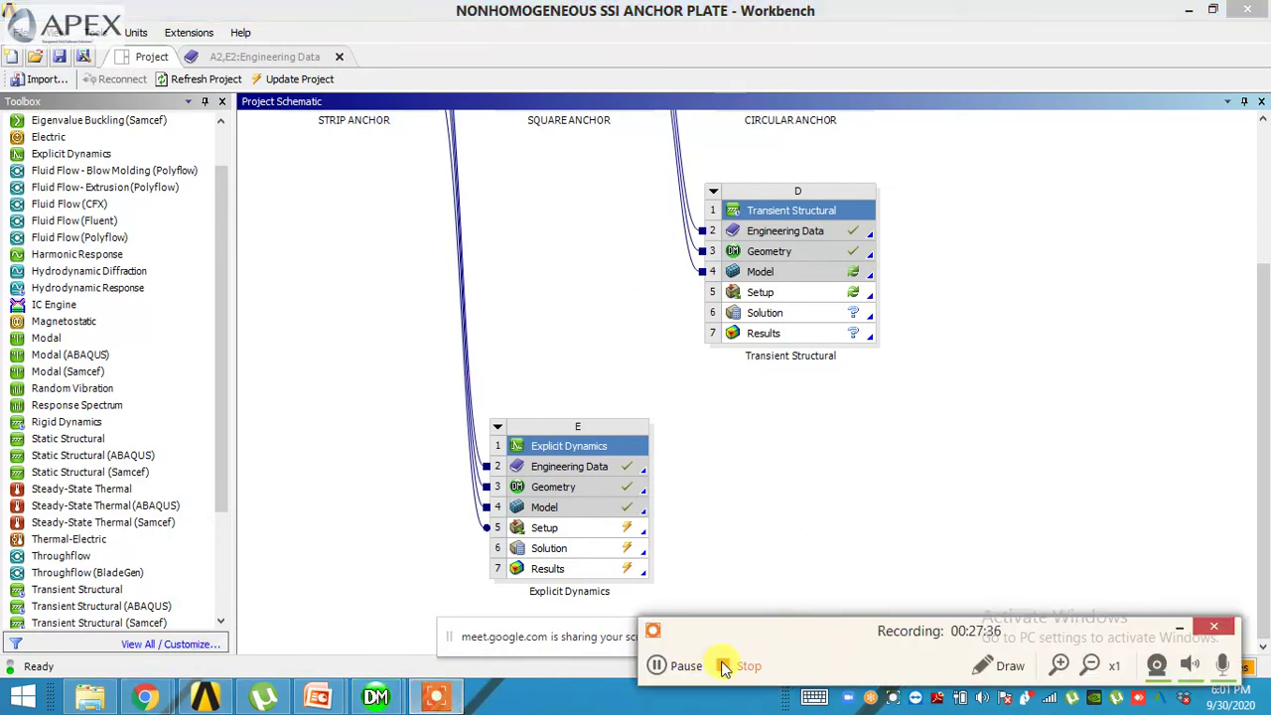